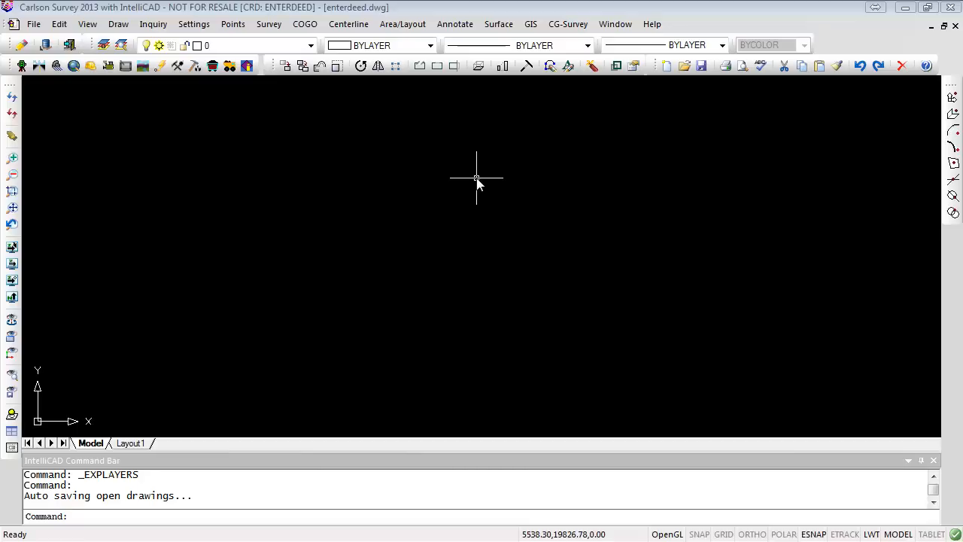
- Open Point Defaults, set the layer for points to DEED1, and turn off Elevations and Locate on Real Z Axis
click(233, 30)
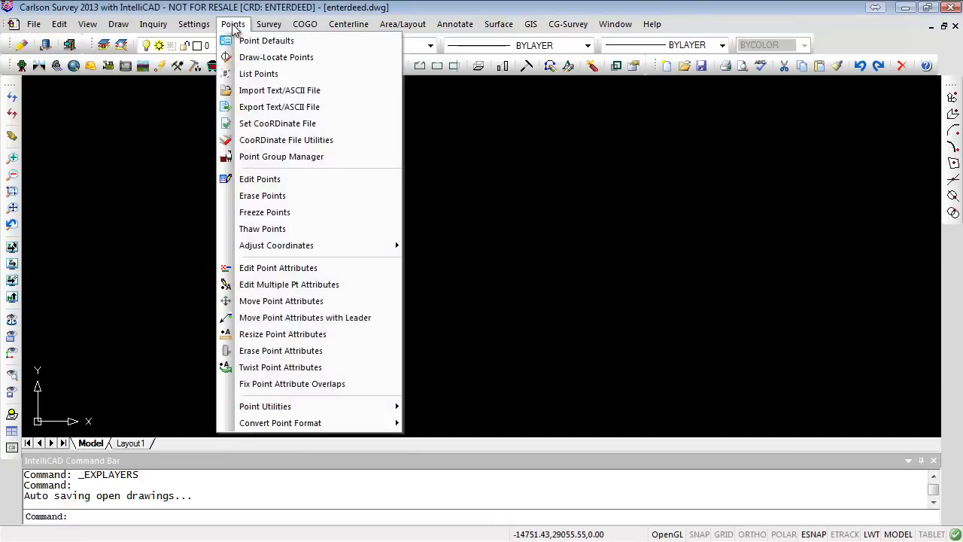
click(260, 40)
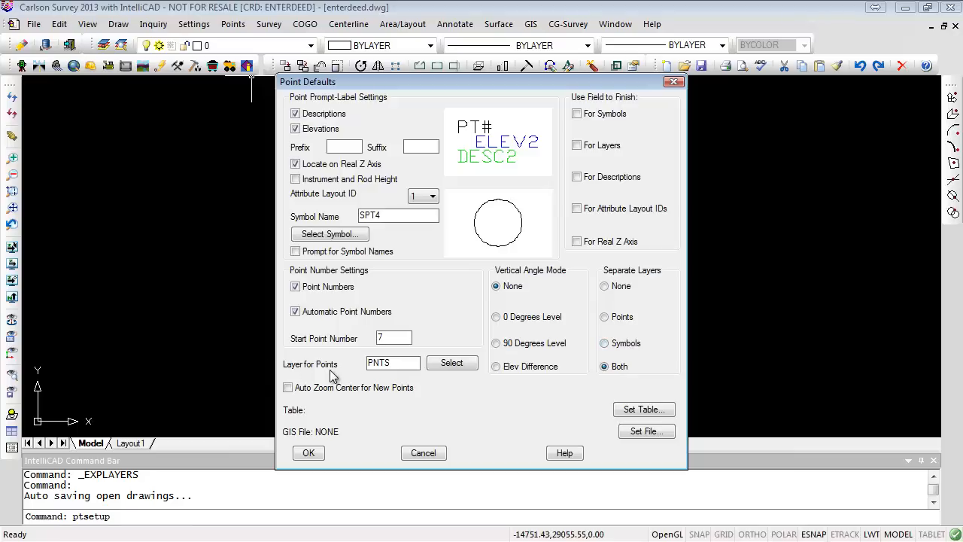
click(392, 363)
text(_)
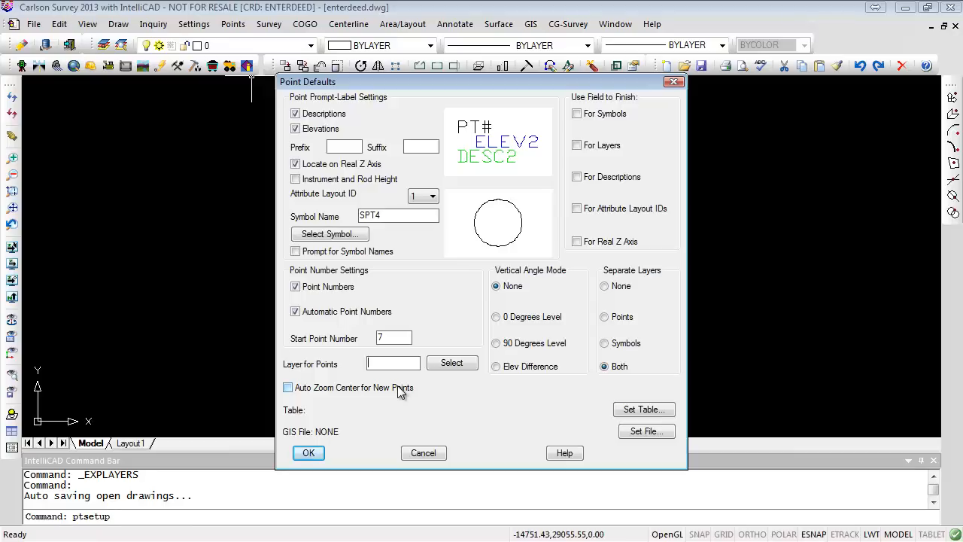
text(d)
click(295, 129)
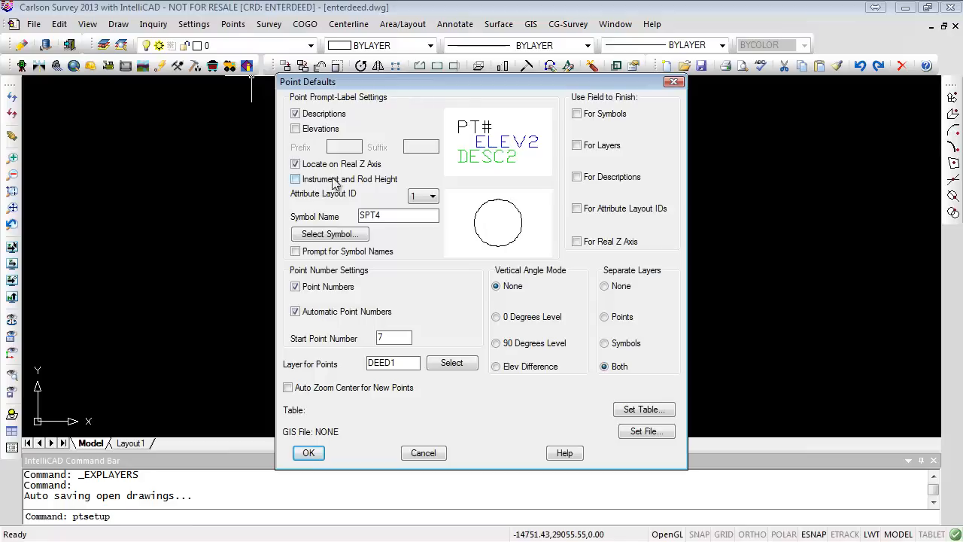
click(295, 163)
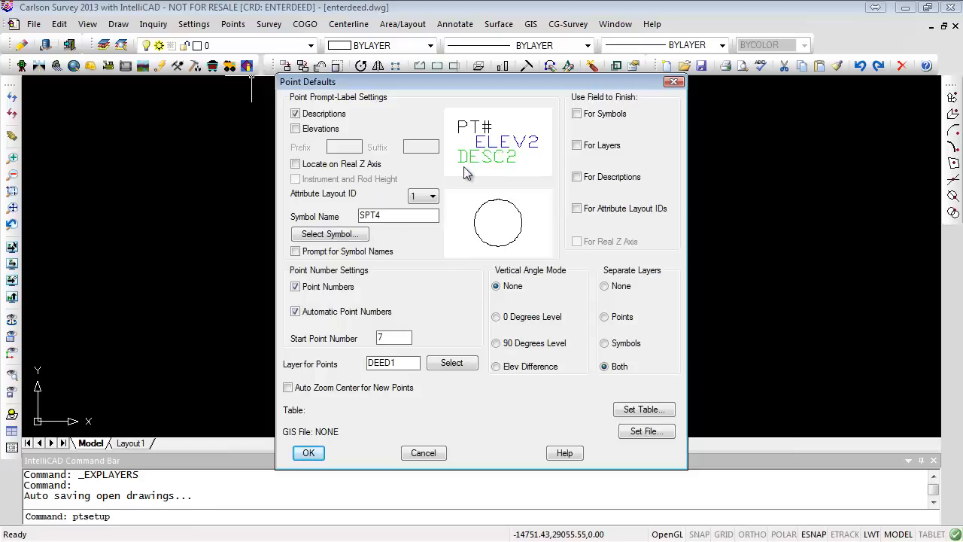
- Preview the other attribute layout IDs, keep layout 1, and apply the point defaults
click(432, 197)
click(418, 229)
click(425, 196)
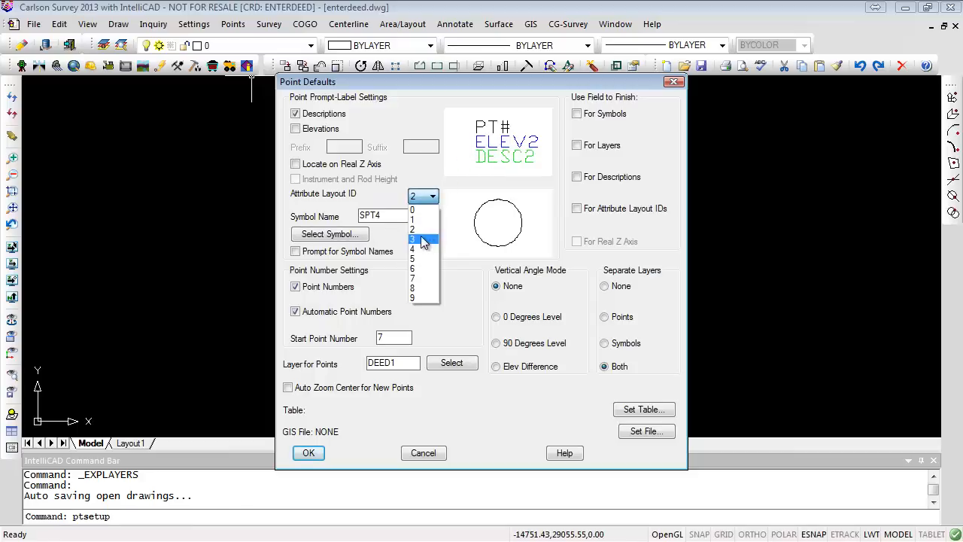
click(422, 239)
click(432, 197)
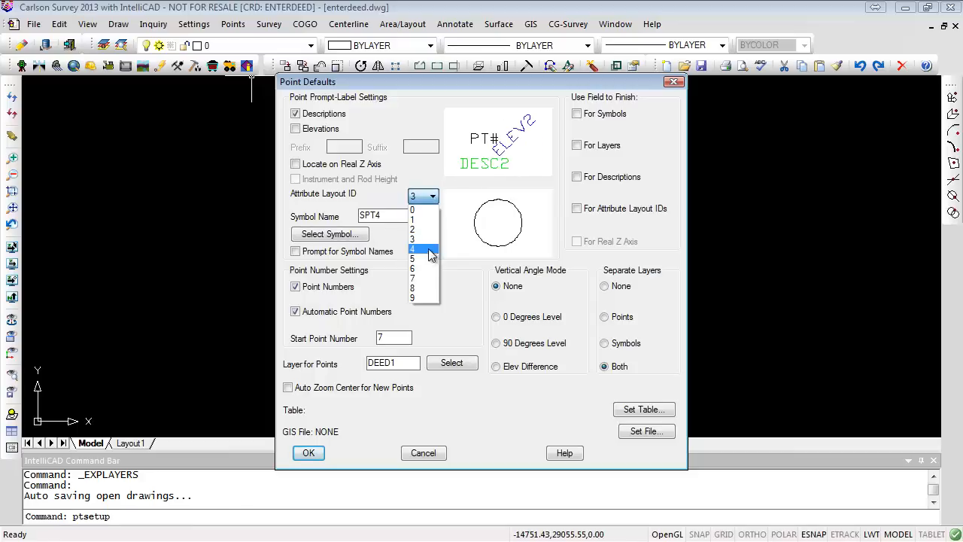
click(423, 259)
click(432, 195)
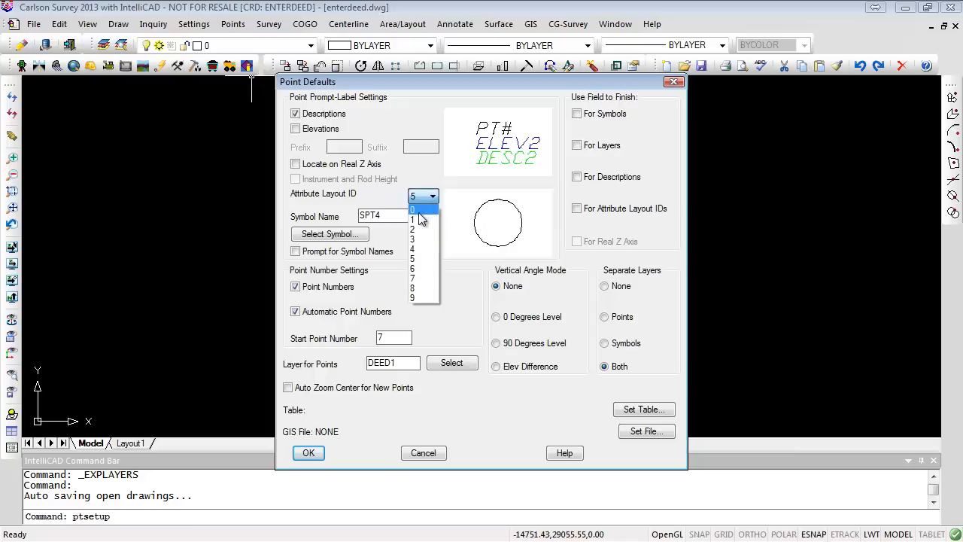
click(418, 212)
click(435, 194)
click(422, 219)
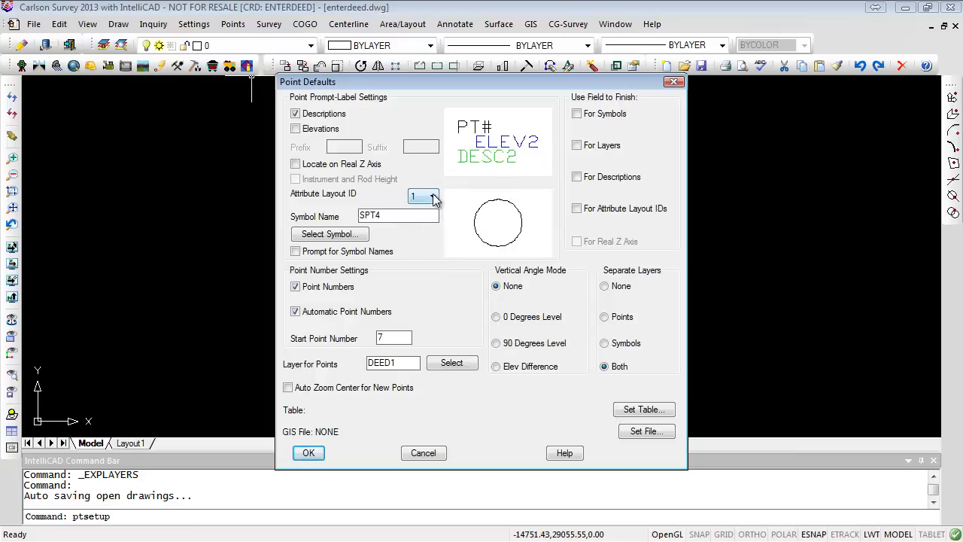
click(433, 196)
click(421, 229)
click(434, 197)
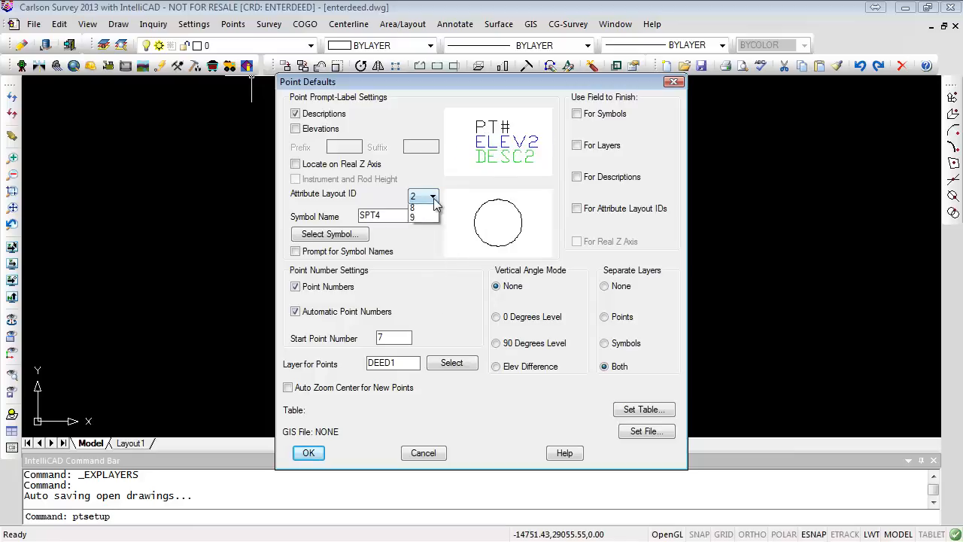
click(421, 218)
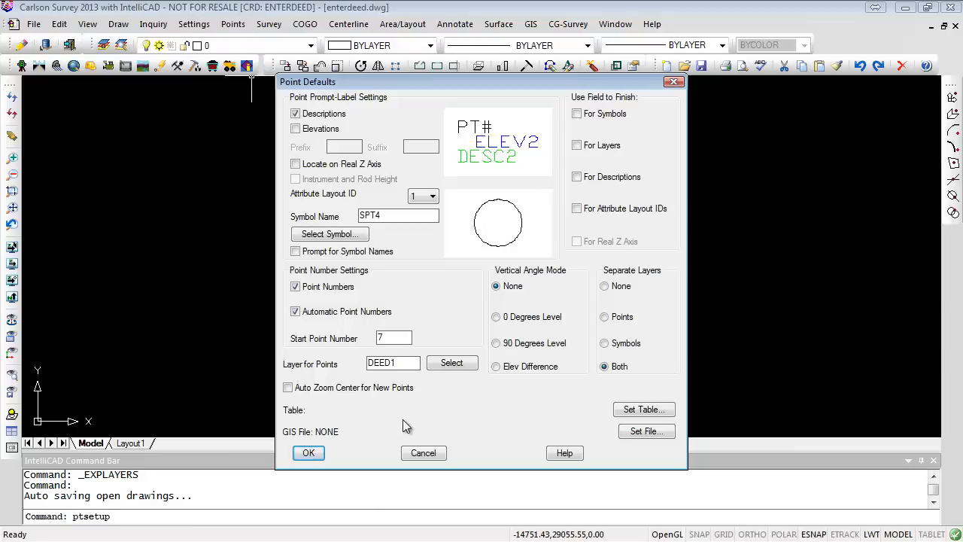
click(310, 454)
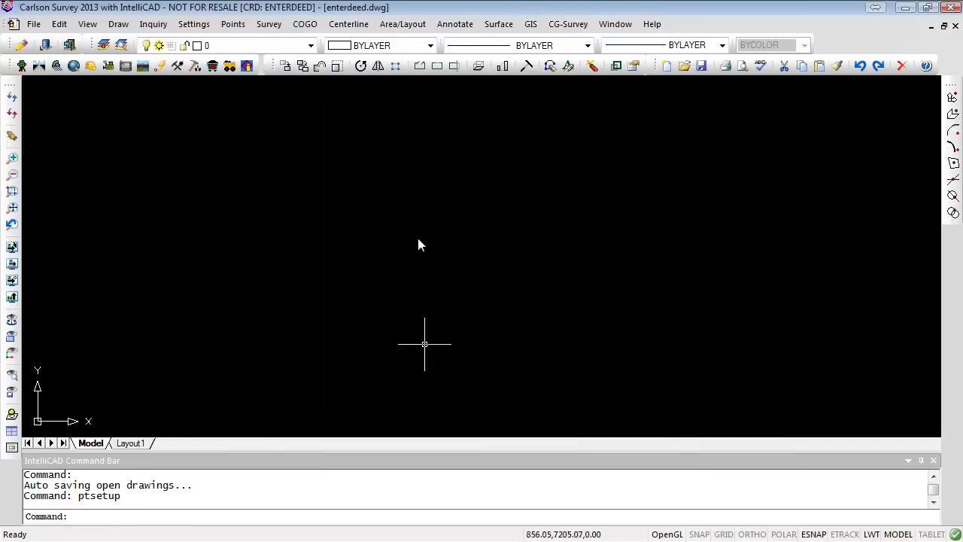
- Open Enter Deed Description and set the points layer to DEED1_PNTS
click(267, 26)
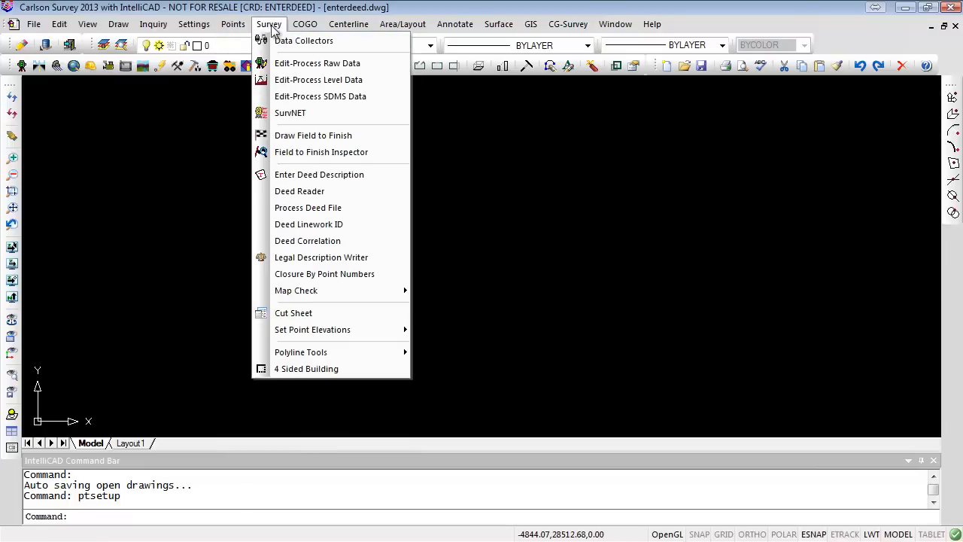
click(309, 175)
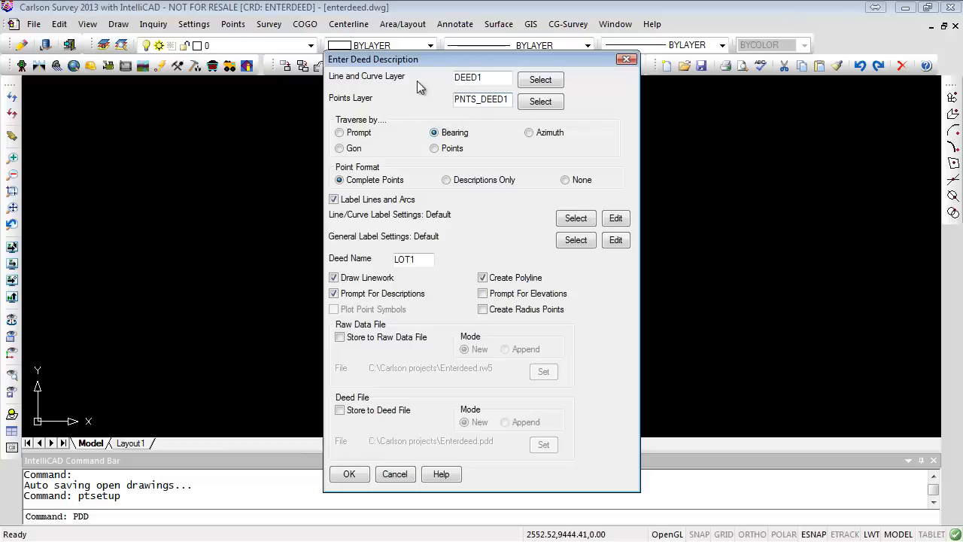
drag(476, 102, 428, 101)
key(Delete)
text(_PNTS)
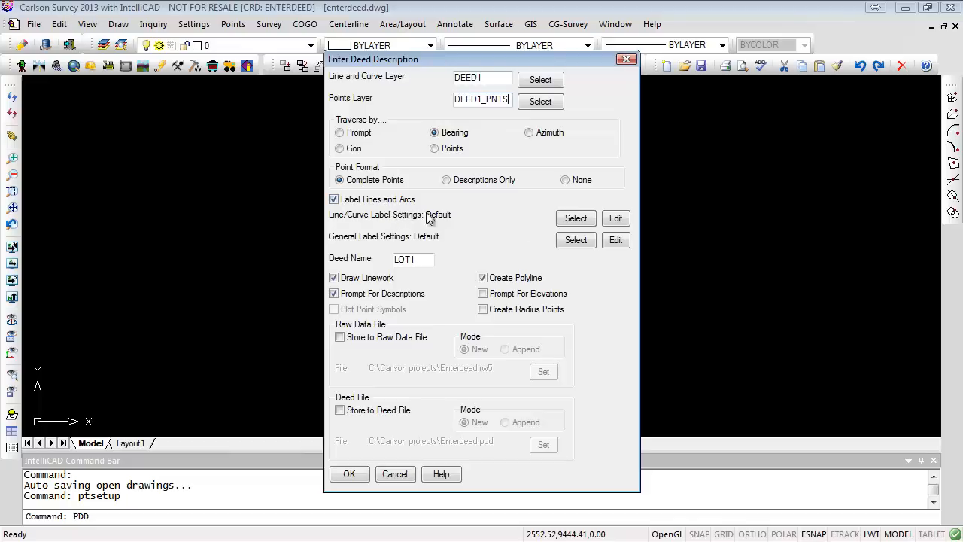
- Open the line/curve label annotation defaults and set the distance layer to DEED1_DIST
click(615, 218)
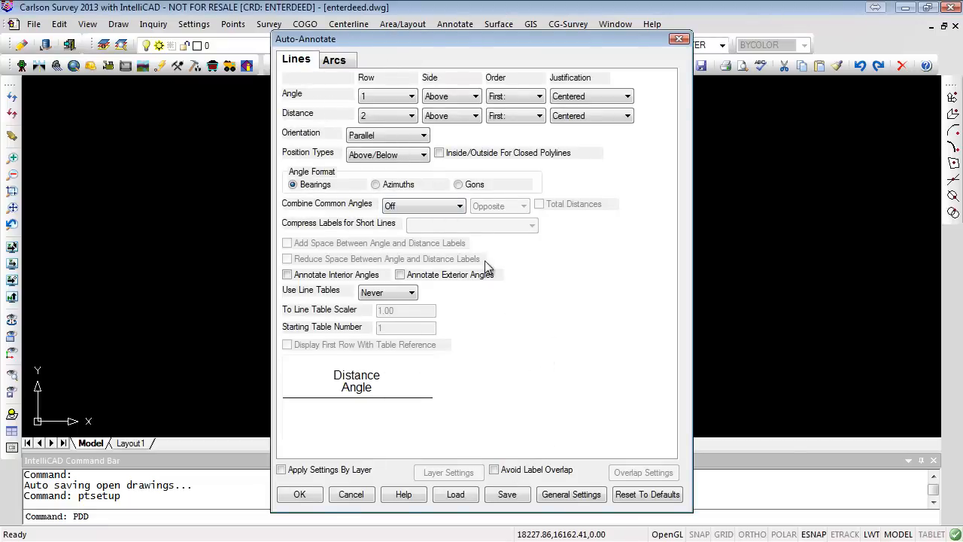
click(561, 502)
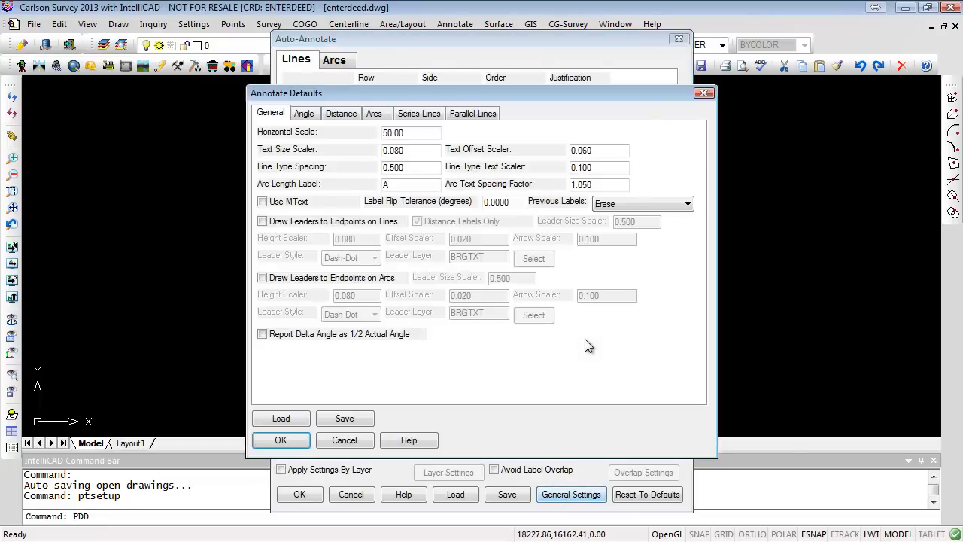
click(340, 114)
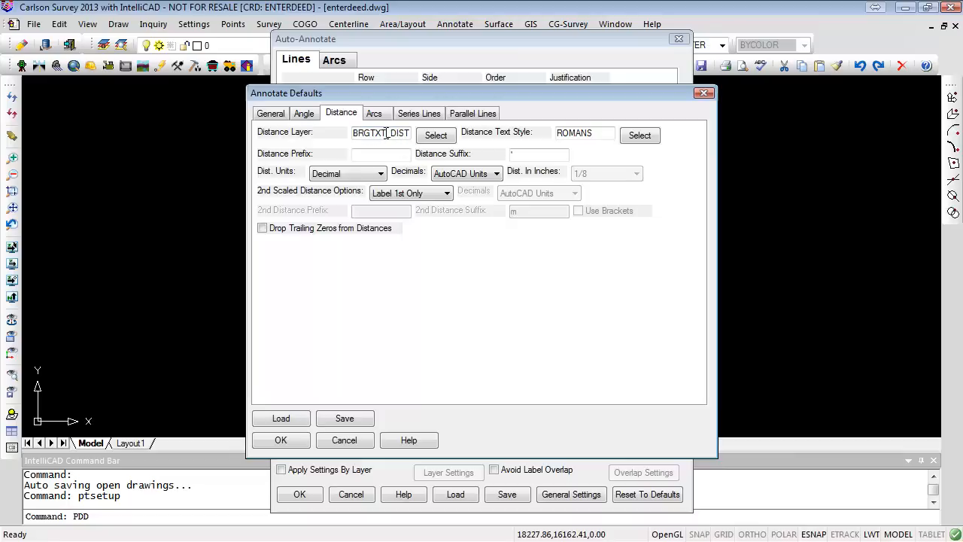
drag(388, 133, 350, 133)
text(DEED1)
- Set the angle layer to DEED1_BRG and confirm the annotation and deed description settings
click(276, 114)
click(303, 113)
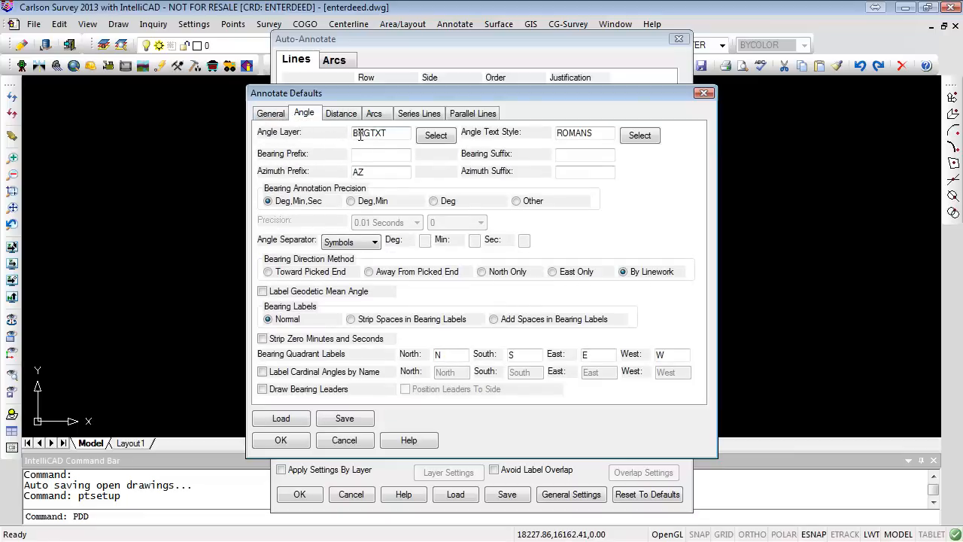
drag(388, 133, 307, 134)
text(DEED1_BRG)
click(294, 446)
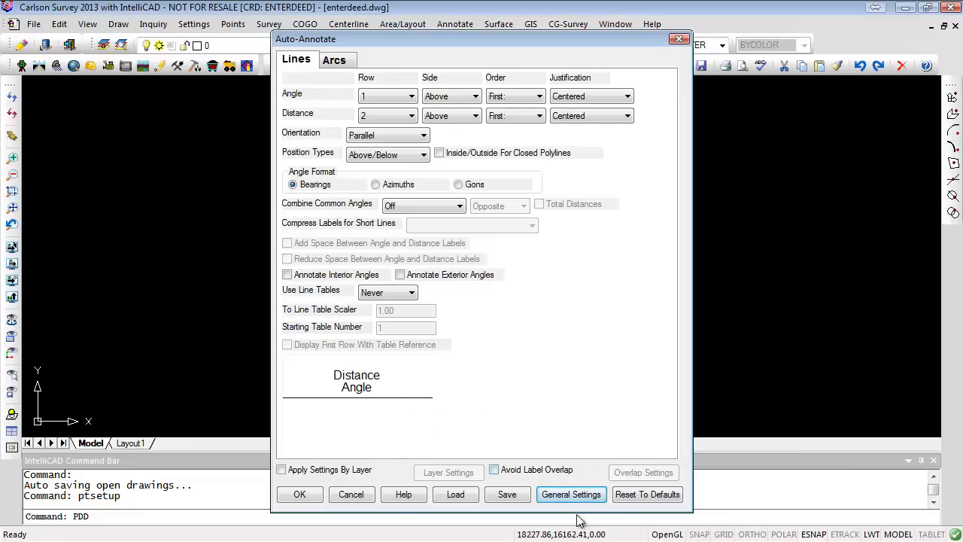
click(301, 496)
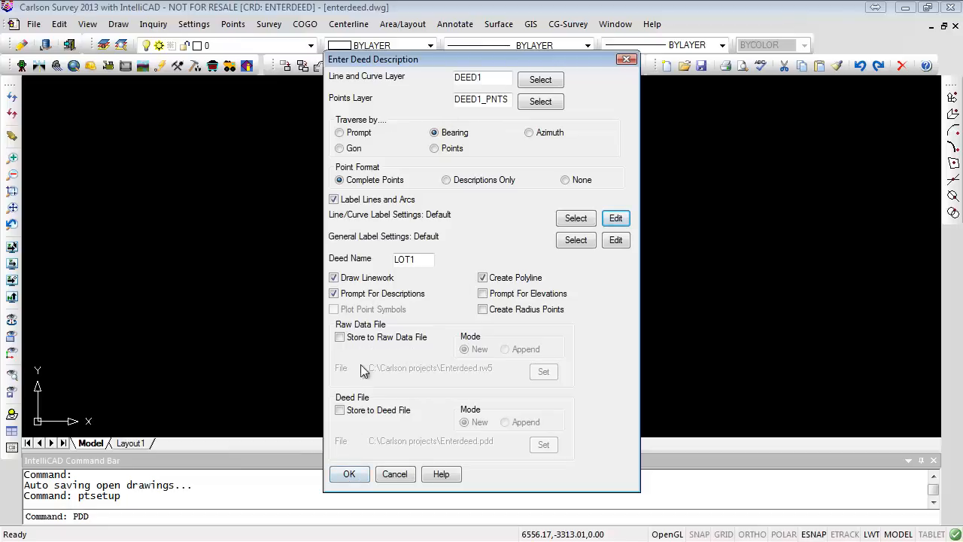
click(350, 474)
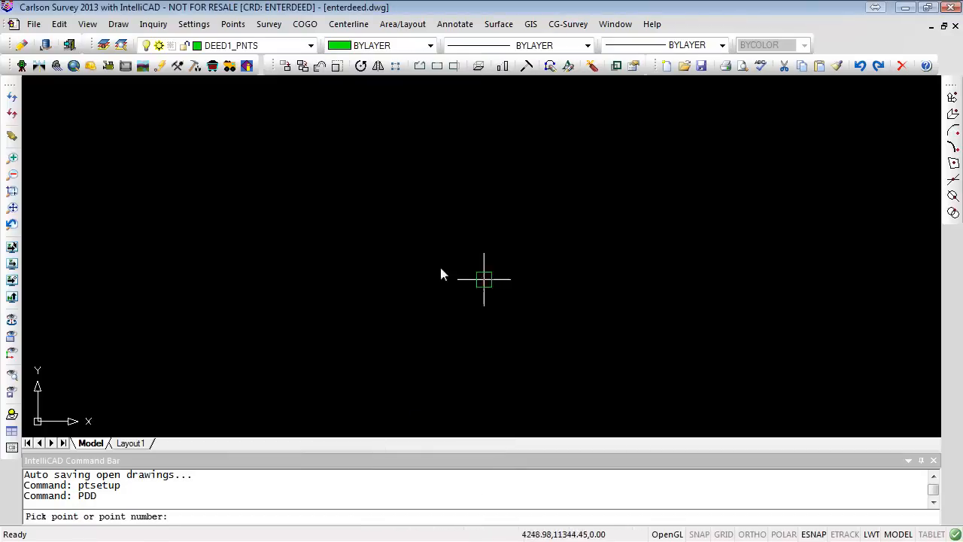
- Pick a starting point in the drawing and give it the description IP
click(347, 228)
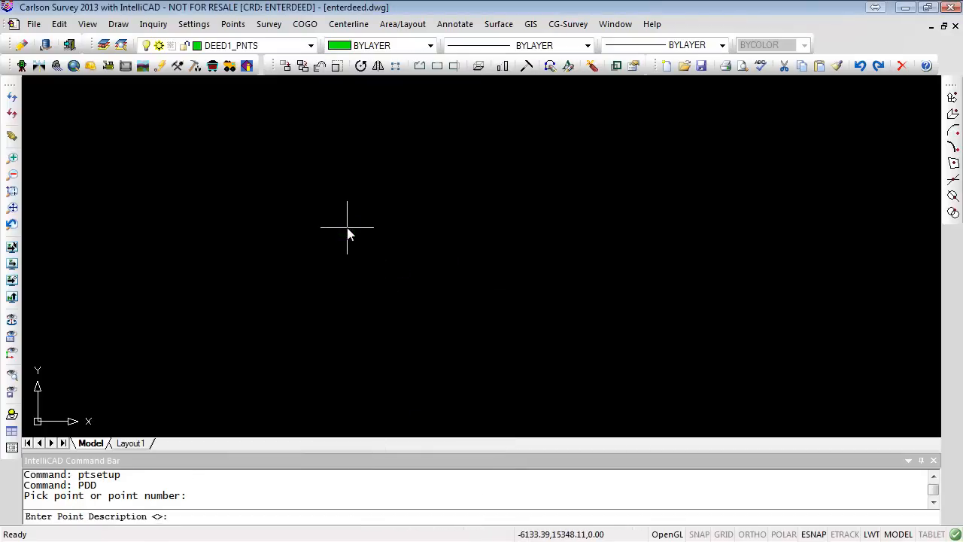
text(IP)
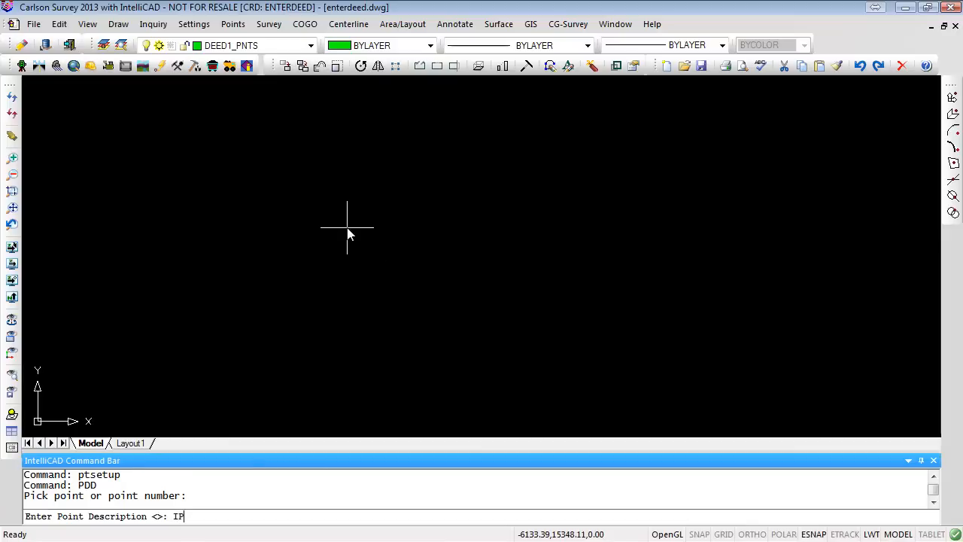
key(Return)
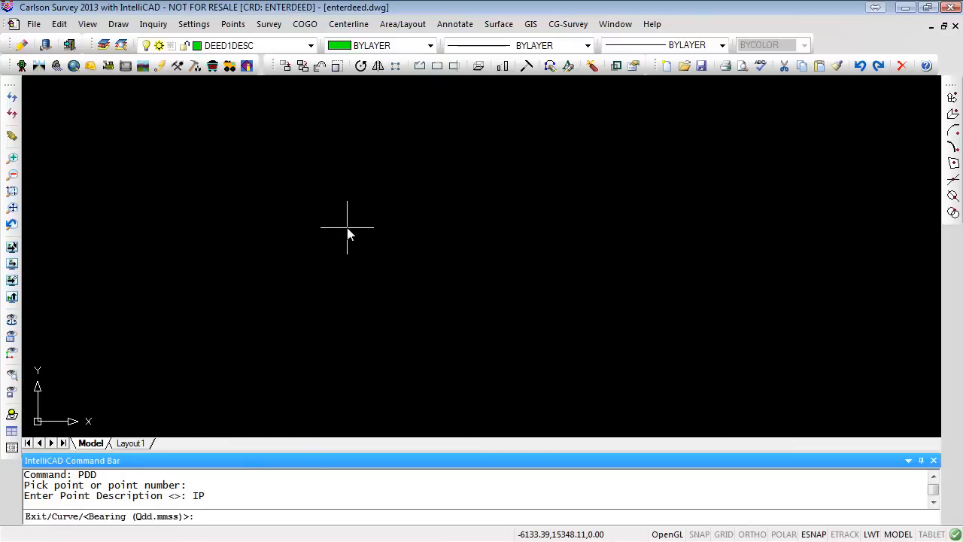
- Enter the first deed call with bearing 145 and distance 100 feet
text(145)
key(Return)
text(100)
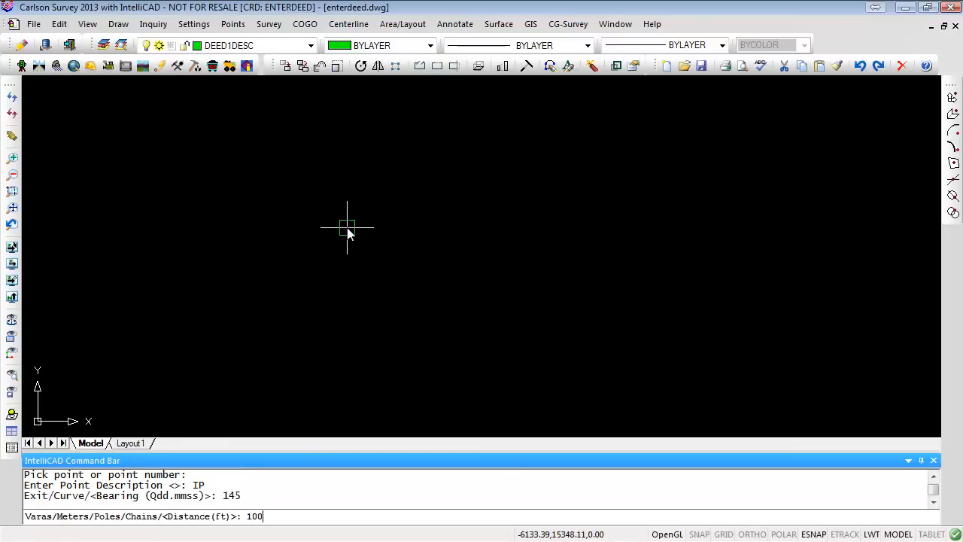
key(Return)
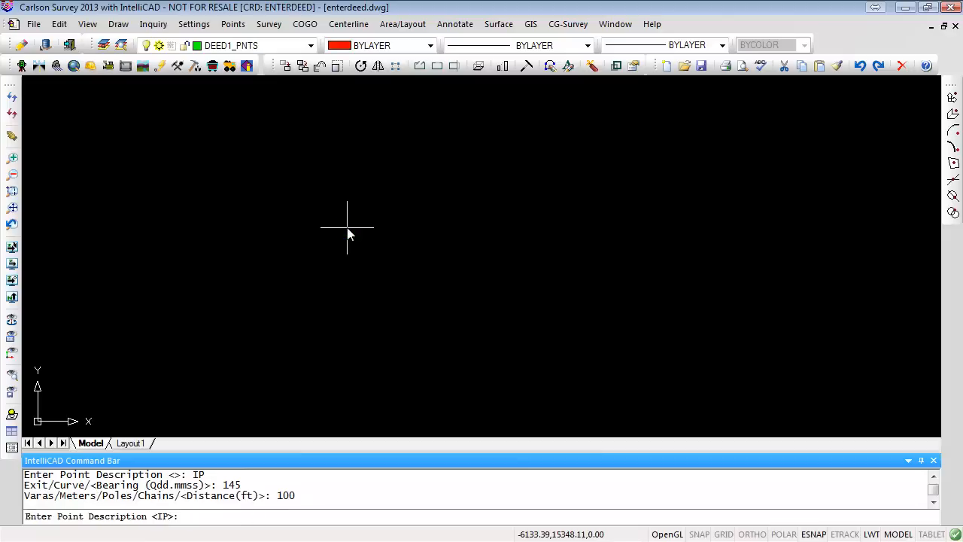
- Keep the default IP description and enter the second call with bearing 245 and distance 100 feet
text(24)
key(BackSpace)
key(BackSpace)
key(Return)
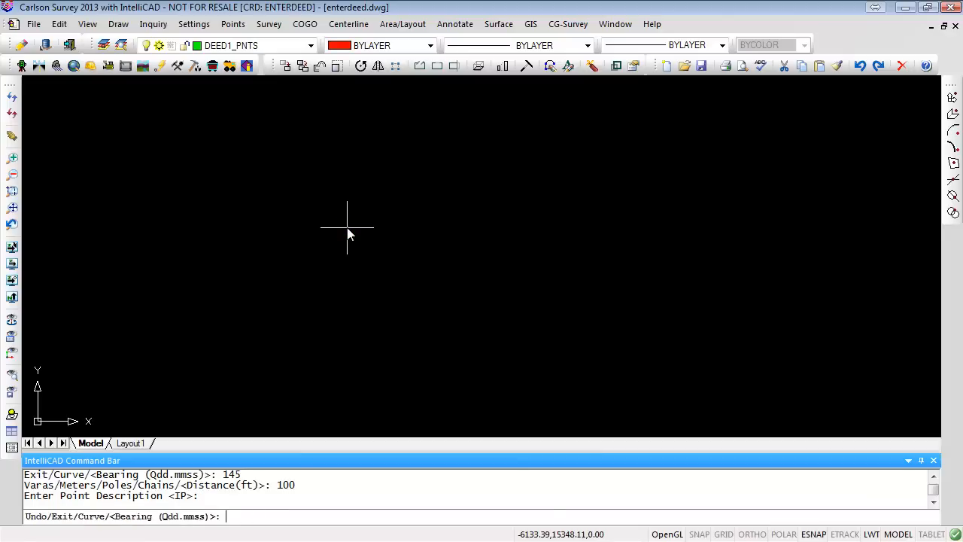
text(245)
key(Return)
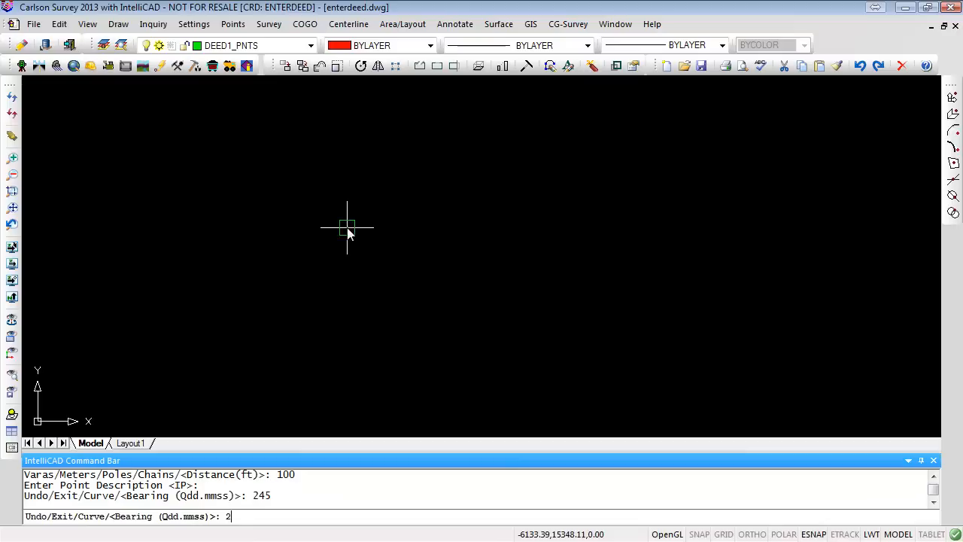
text(100)
key(Return)
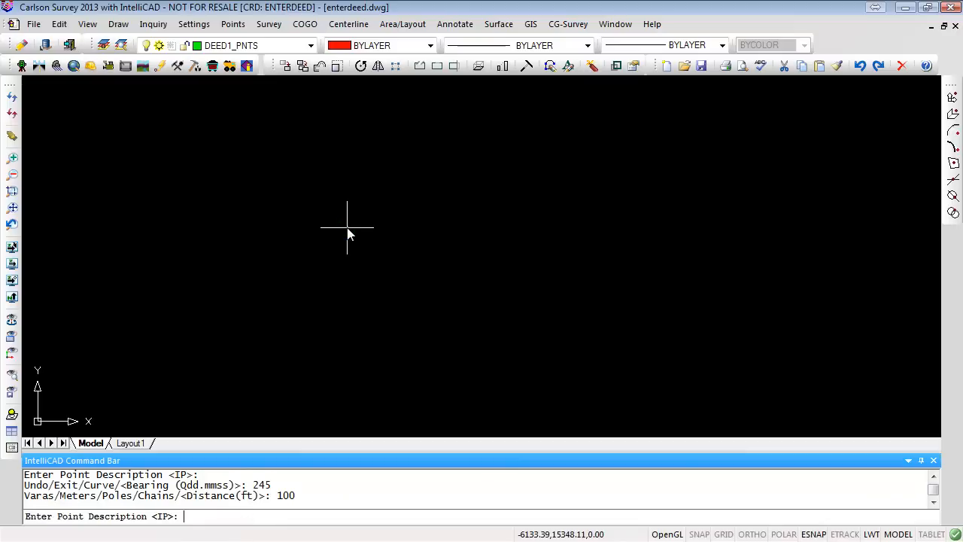
- Keep the default description and enter the third call with bearing 345 and distance 100 feet
key(Return)
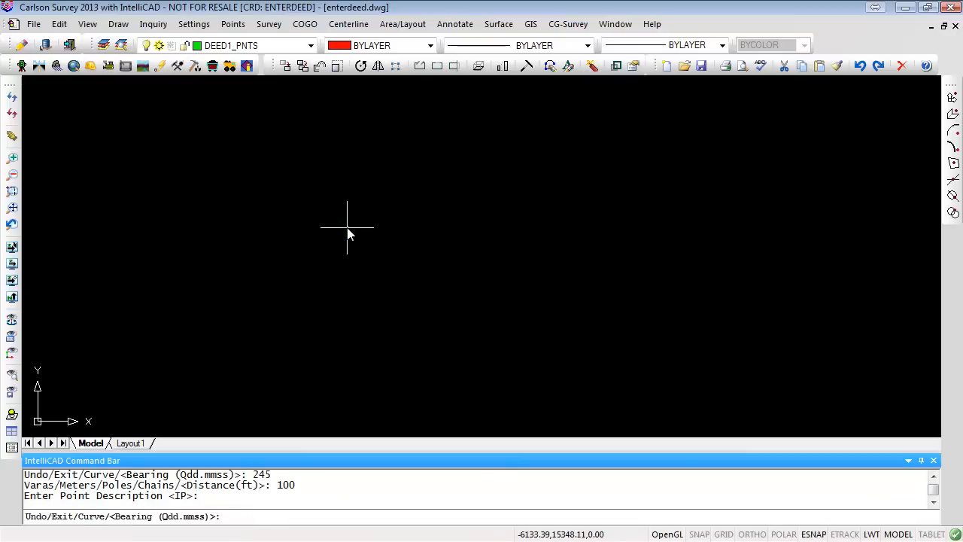
text(345)
key(Return)
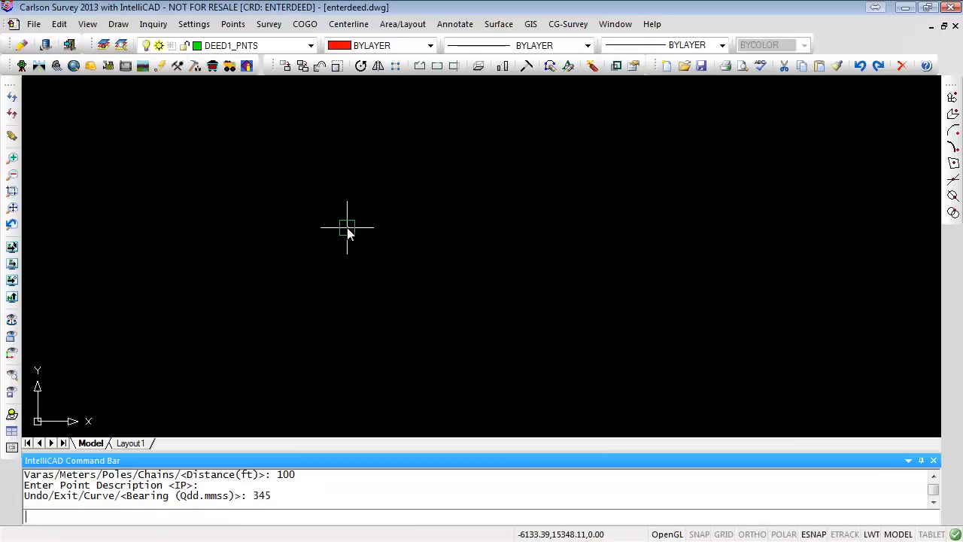
text(100)
key(Return)
key(Return)
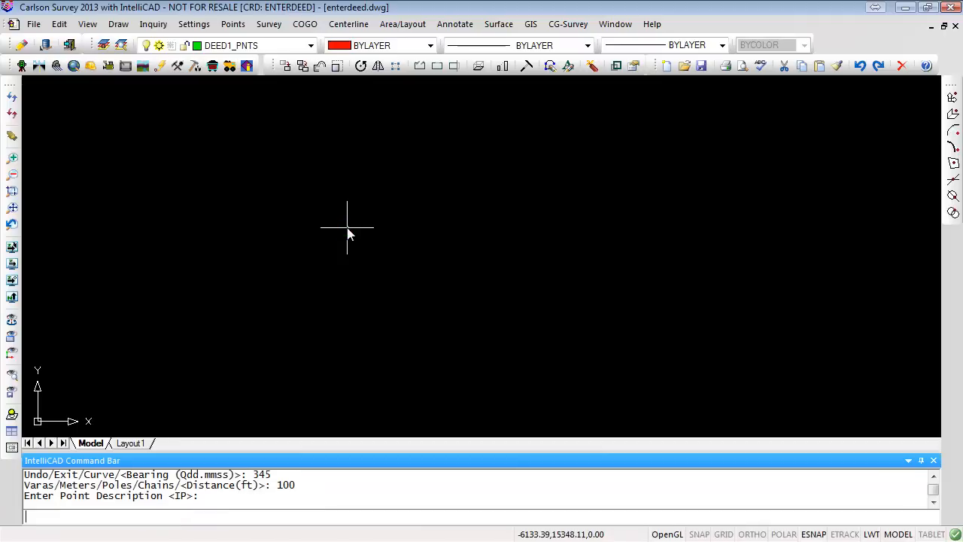
- Keep the default IP description and enter the fourth call with bearing 445 and distance 100 feet
text(445)
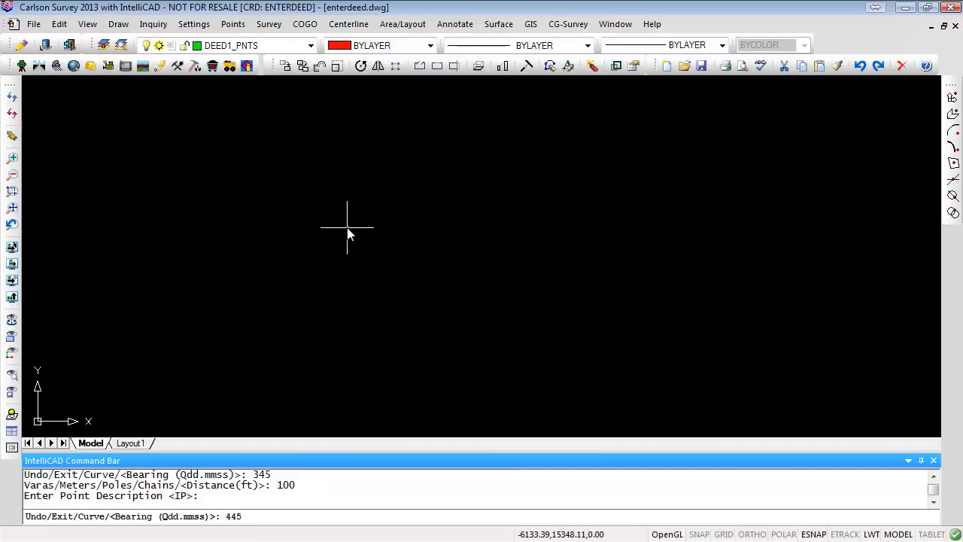
key(Return)
text(100)
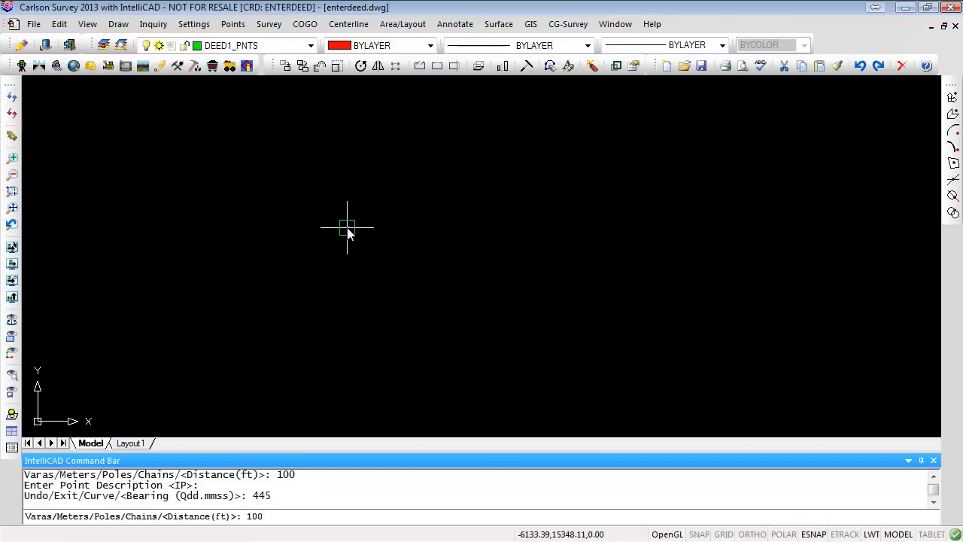
key(Return)
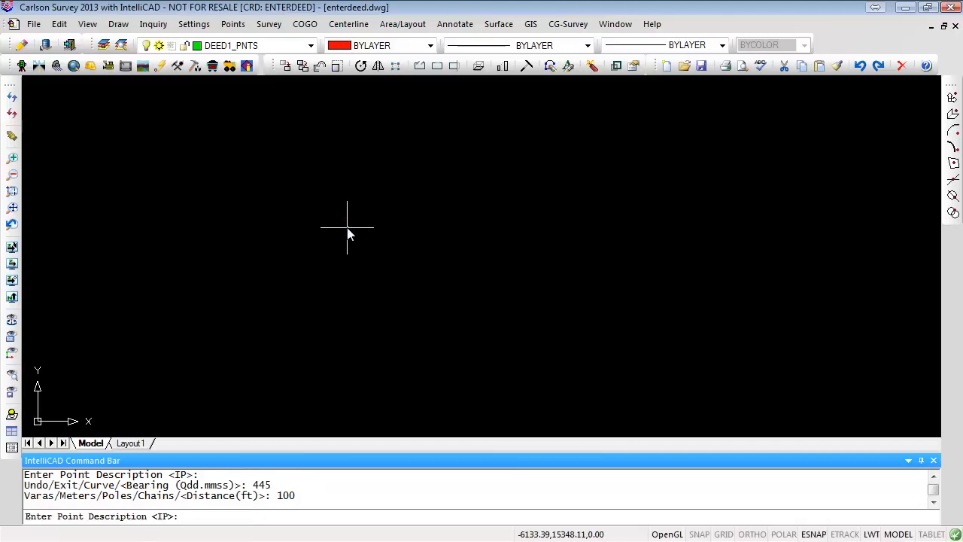
- Keep the default description and exit the deed entry command
key(Return)
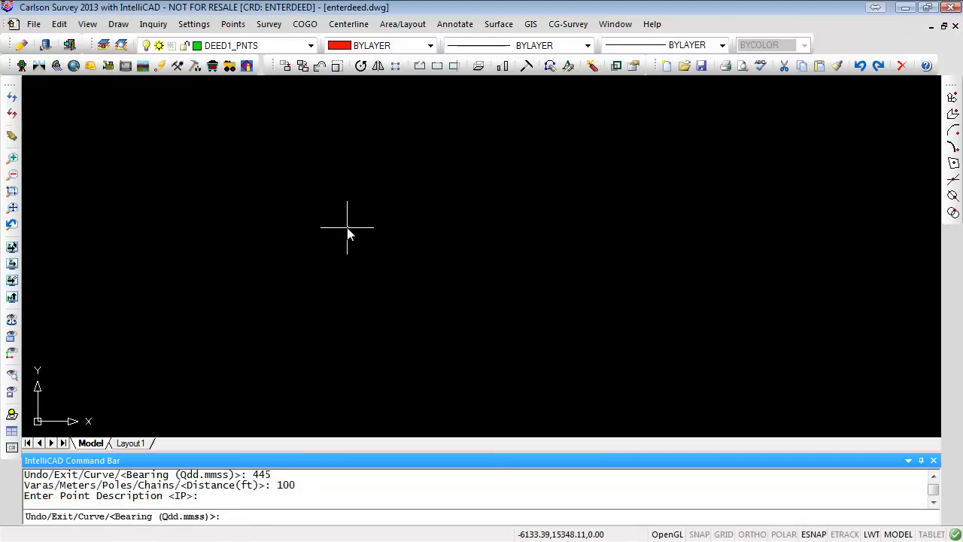
text(E)
key(Return)
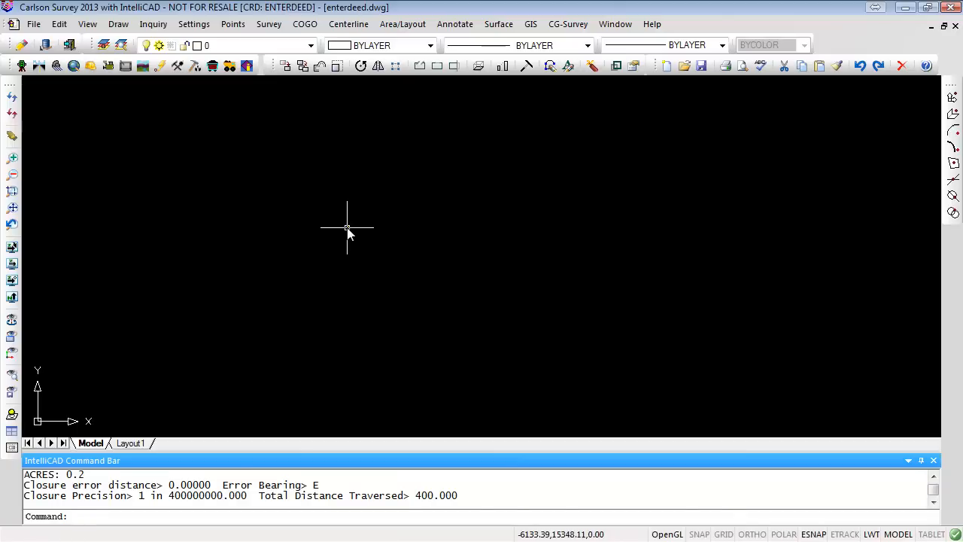
- Zoom to the drawing extents and select the distance and bearing labels to inspect their layers
text(Z)
key(Return)
text(E)
key(Return)
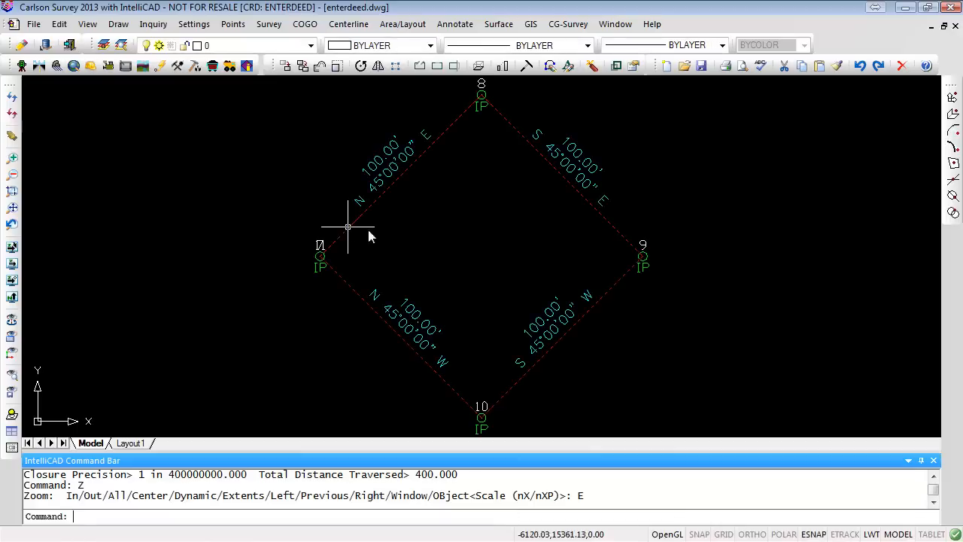
click(573, 151)
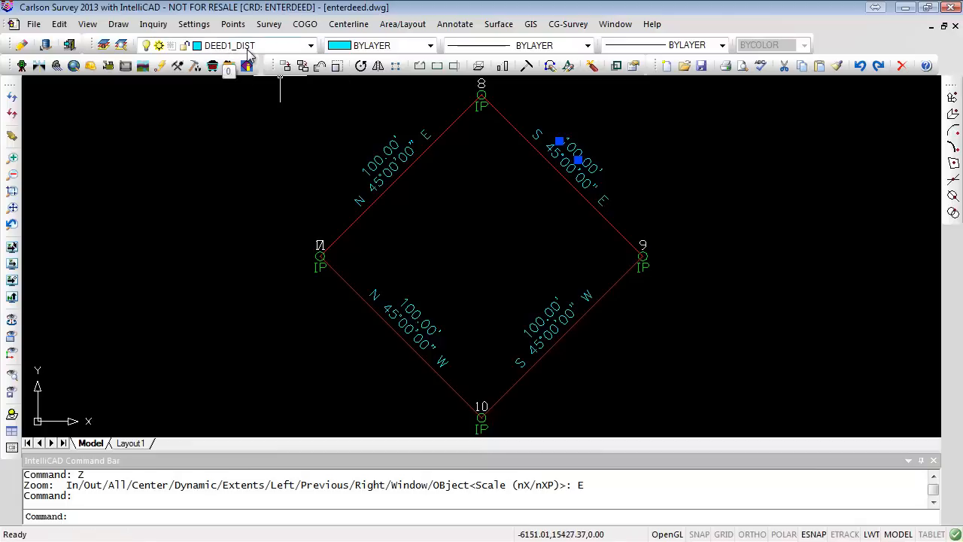
key(Escape)
key(Escape)
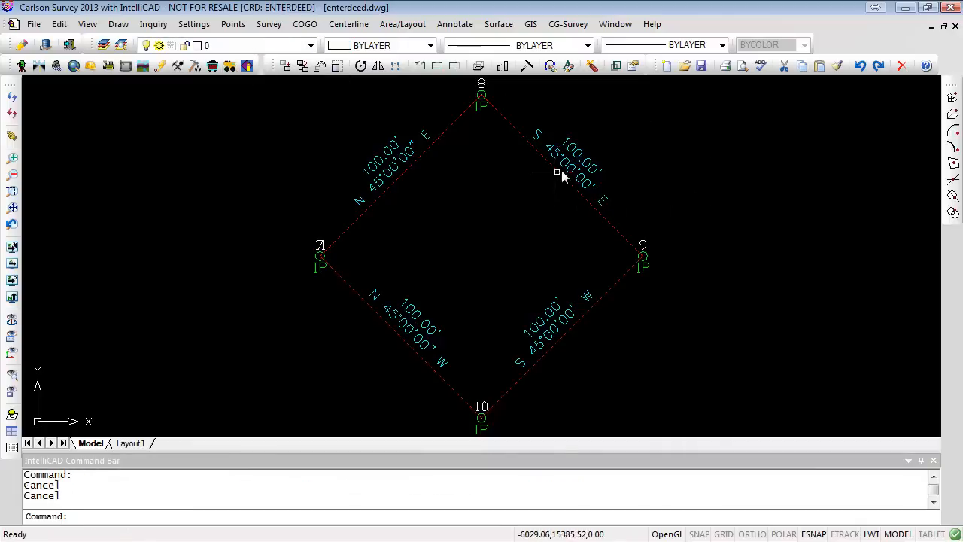
click(560, 173)
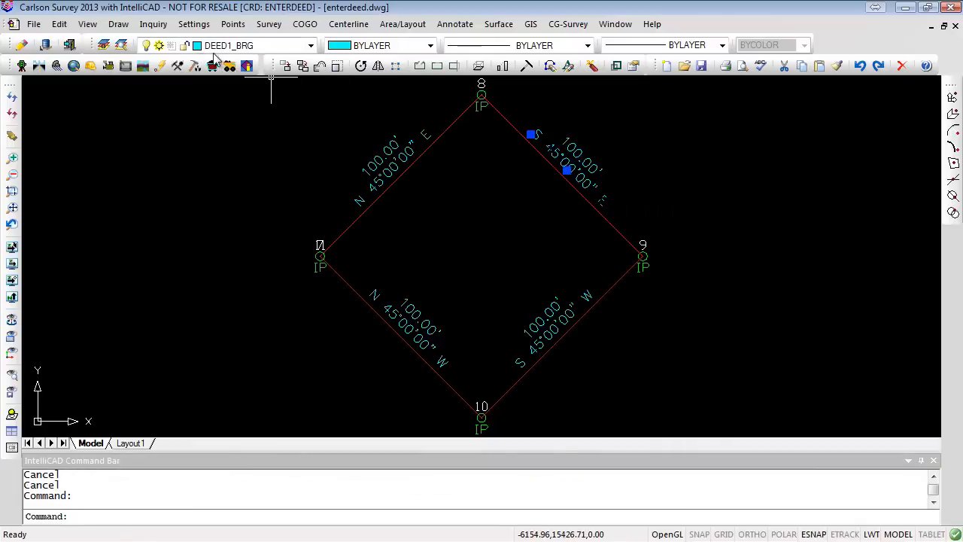
key(Escape)
key(Escape)
- Select the lot's corner points to inspect which layer they are on
scroll(644, 236, up, 2)
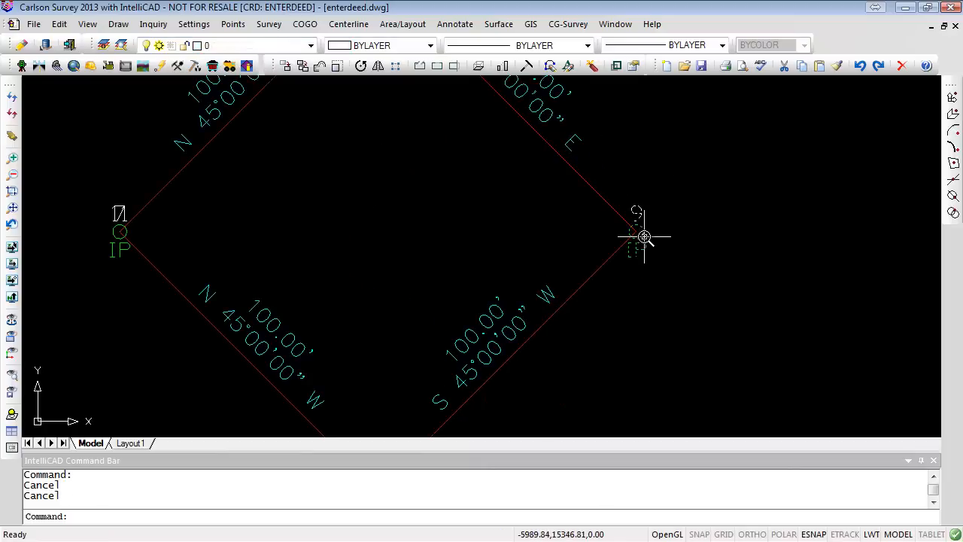
click(643, 236)
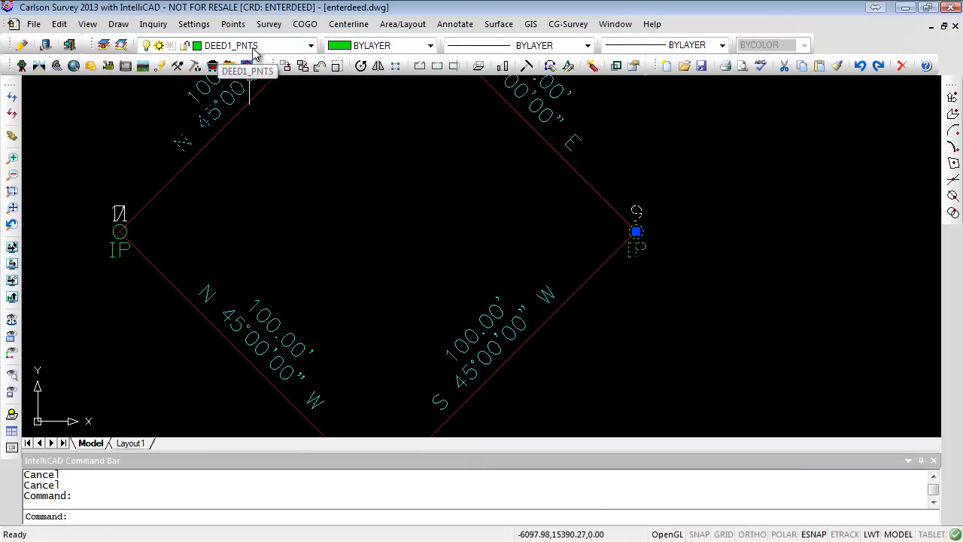
key(Escape)
key(Escape)
scroll(715, 263, down, 3)
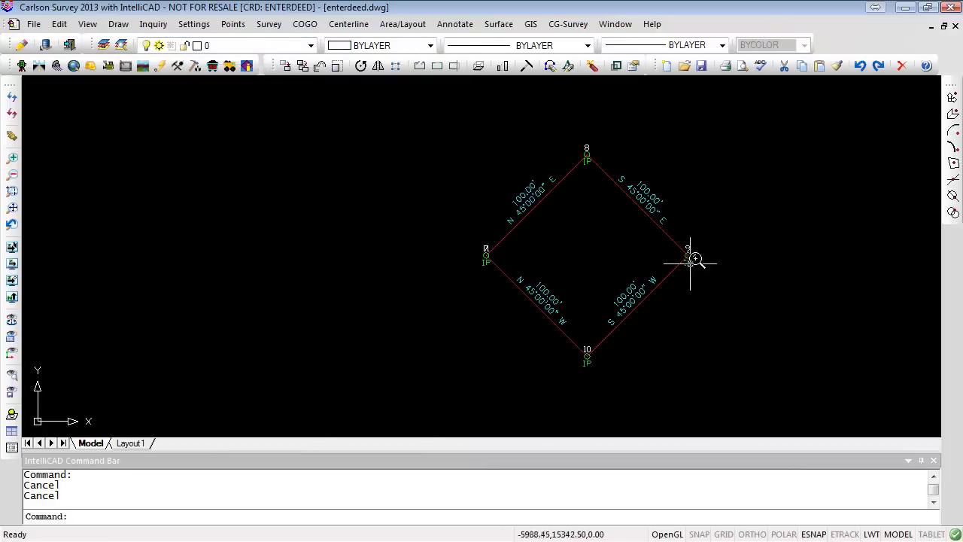
scroll(701, 270, up, 2)
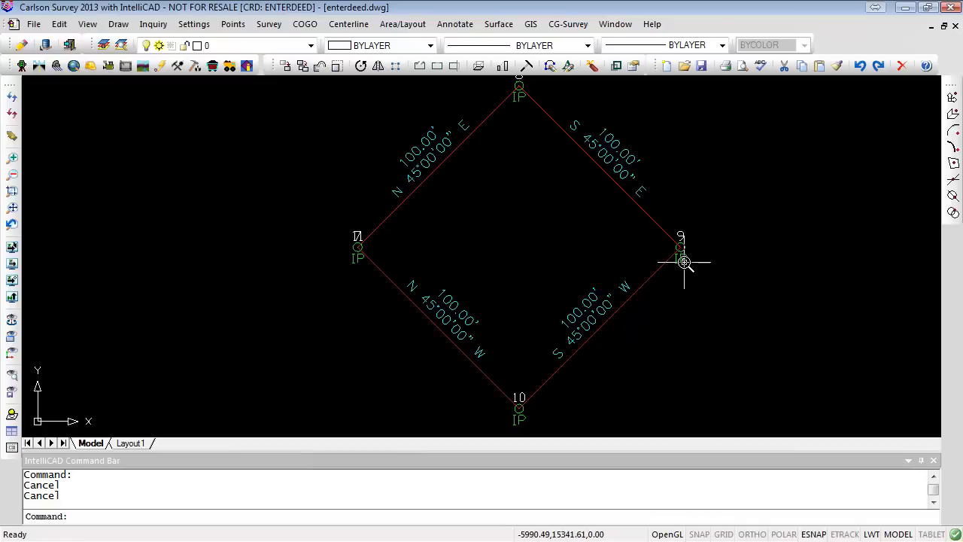
click(644, 275)
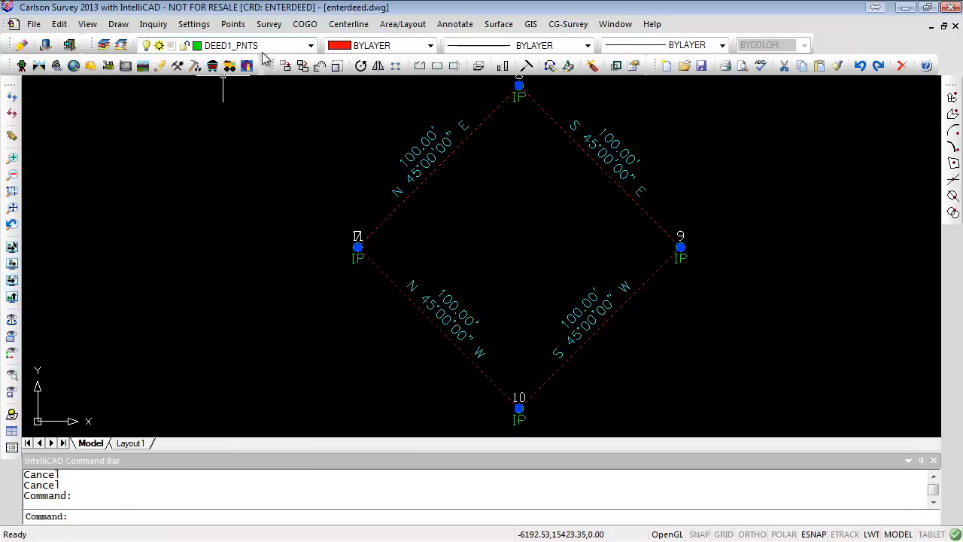
key(Escape)
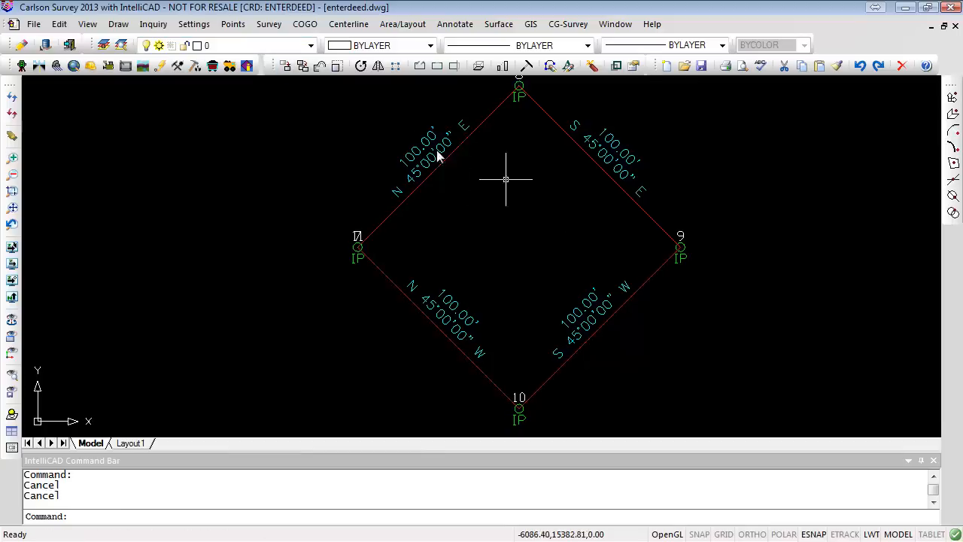
- Freeze the DEED1ELEV and DEED1DESC layers
click(311, 45)
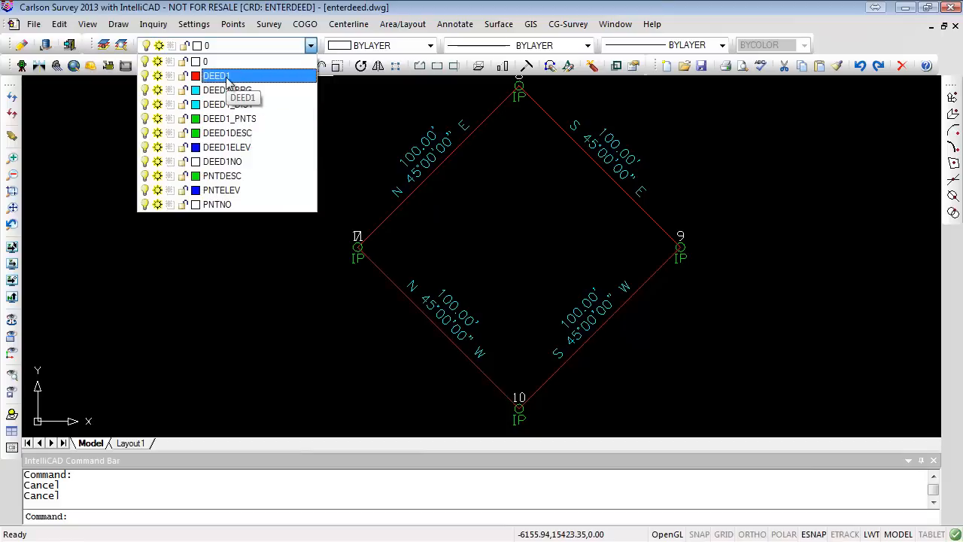
click(157, 148)
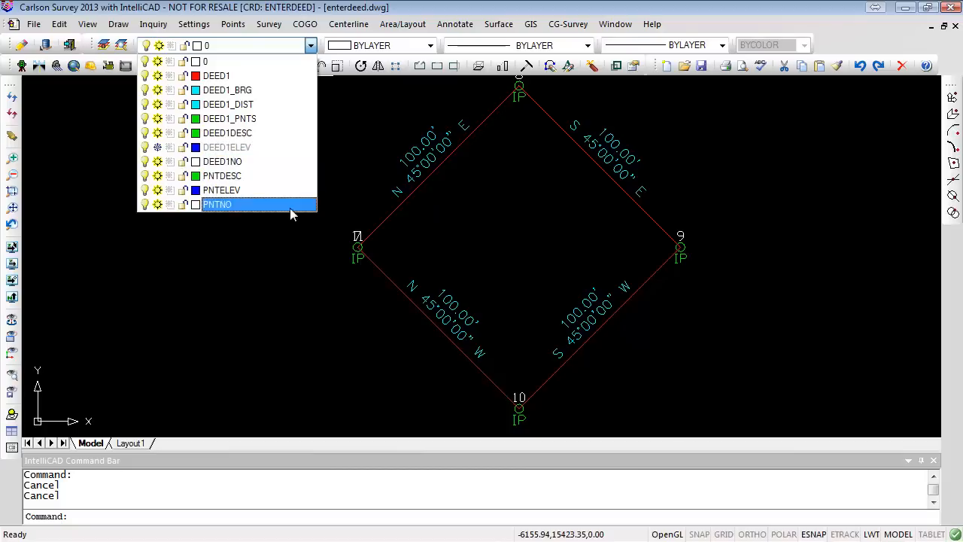
click(157, 134)
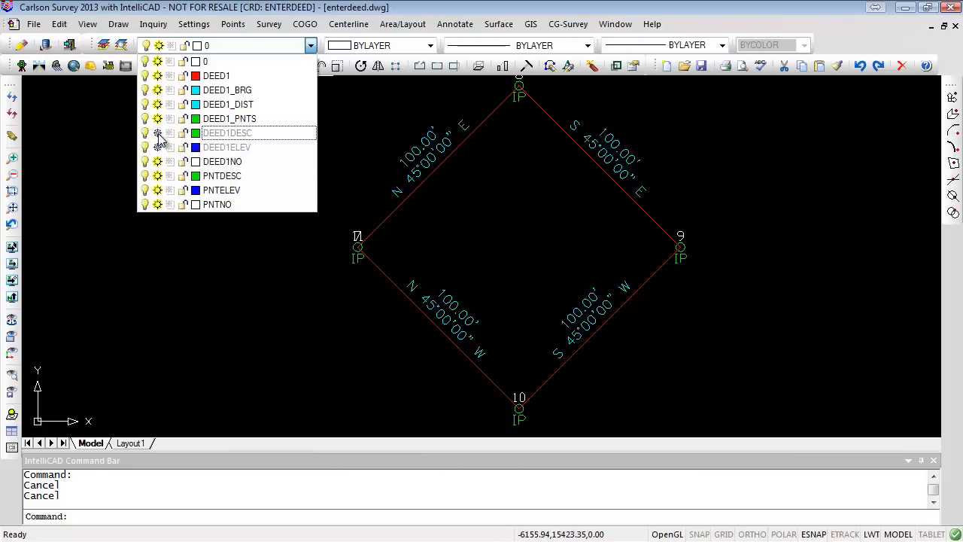
click(145, 133)
click(145, 133)
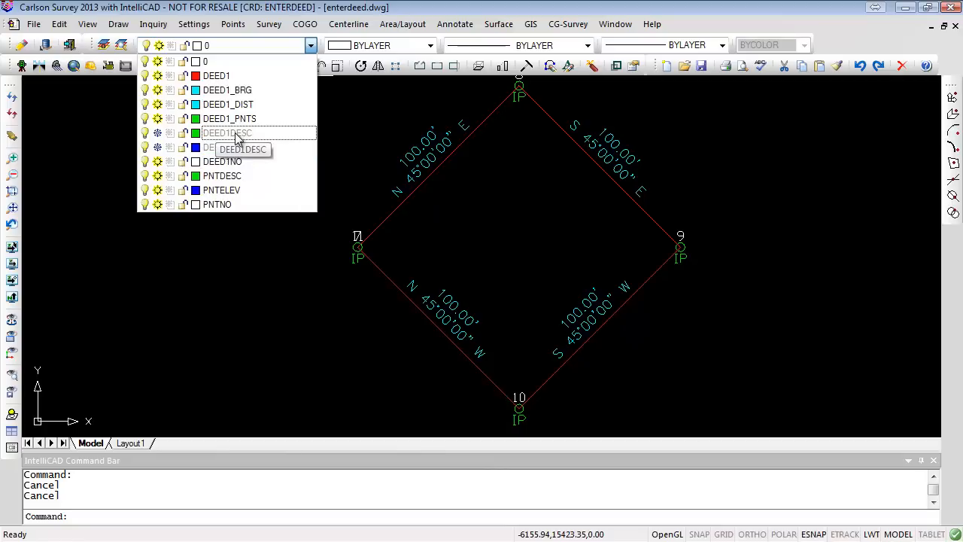
click(875, 266)
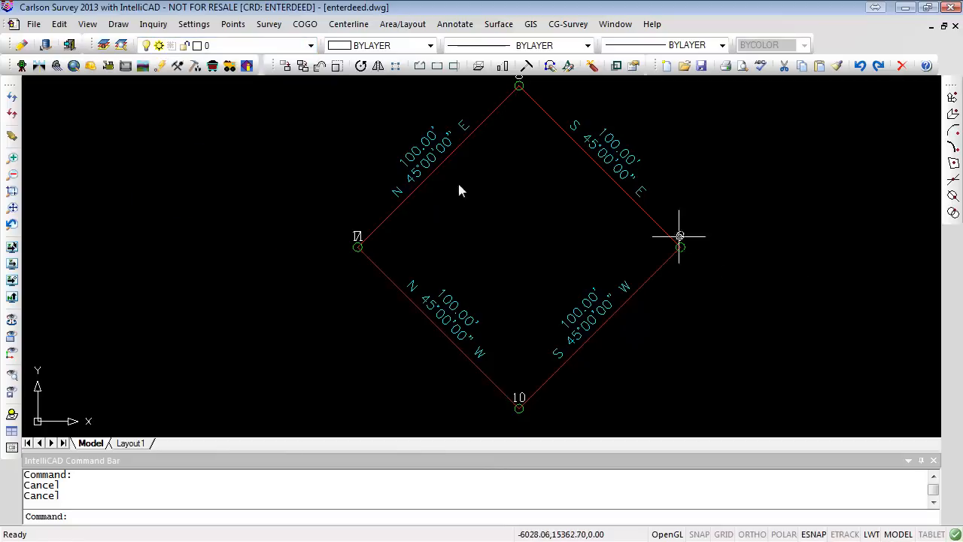
- Freeze and then thaw the DEED1_PNTS layer
click(311, 46)
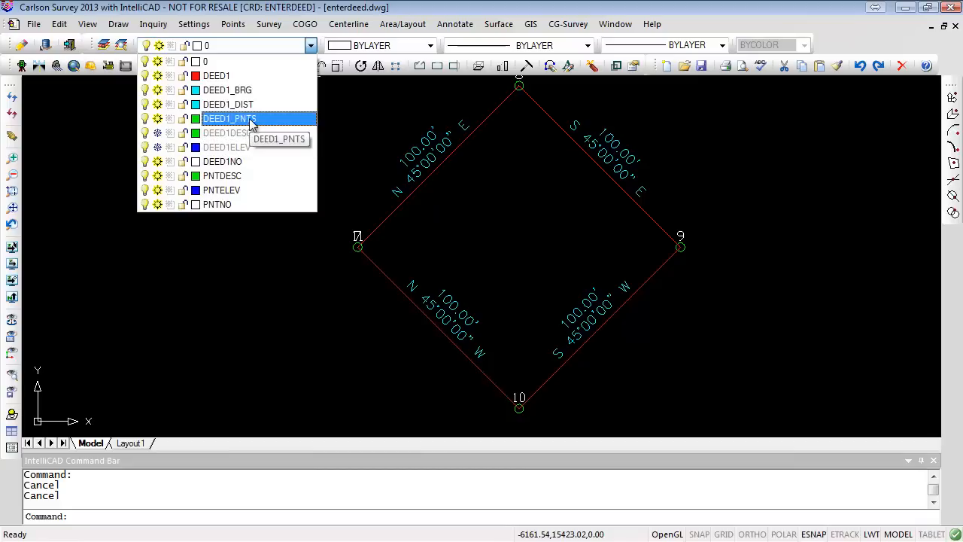
click(157, 118)
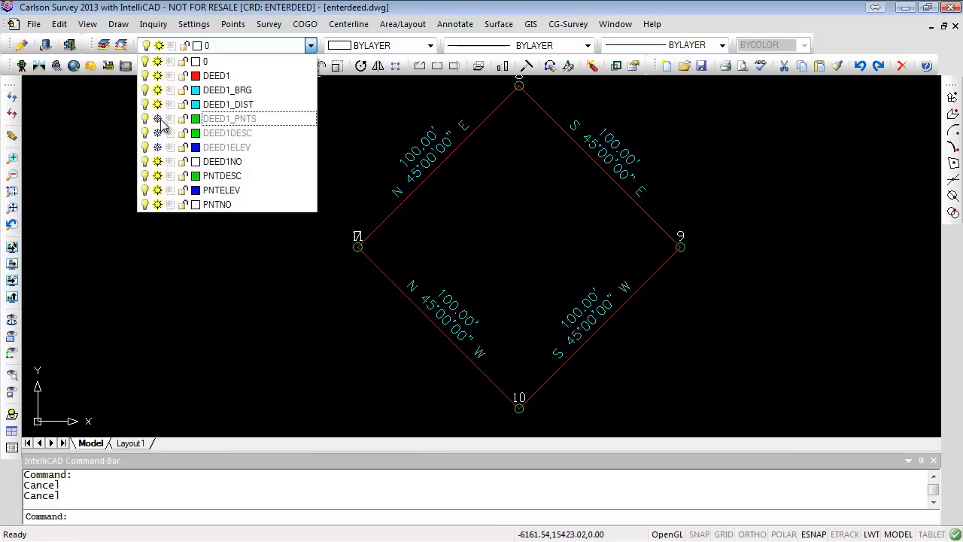
click(784, 233)
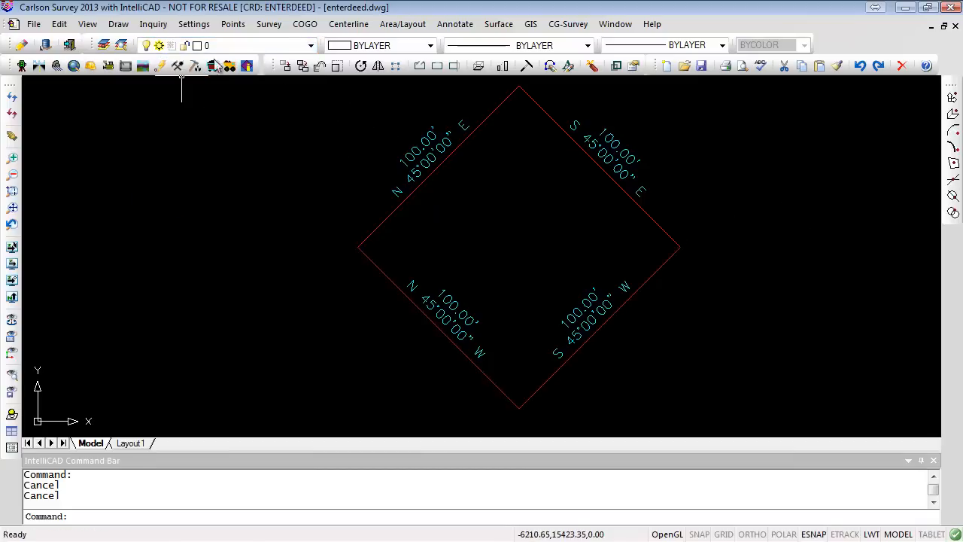
click(310, 45)
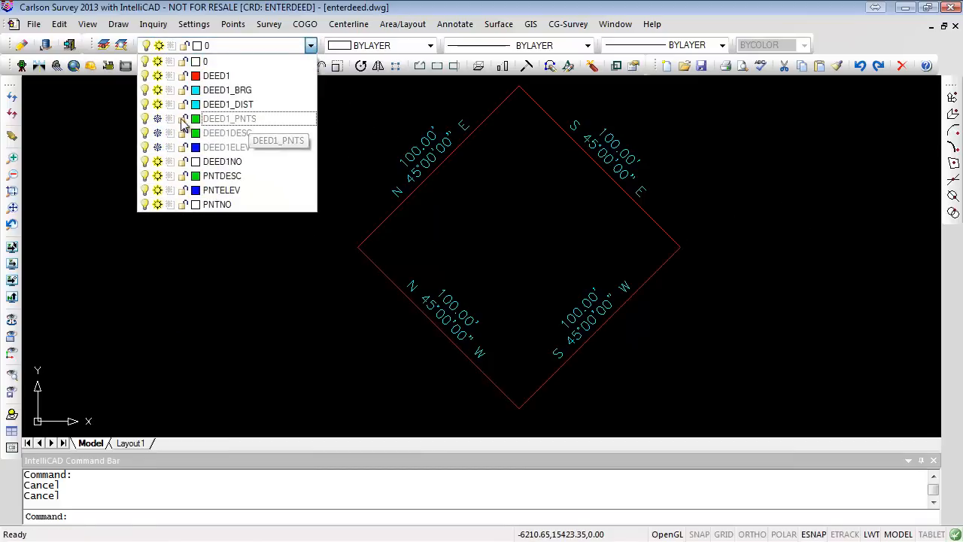
click(157, 118)
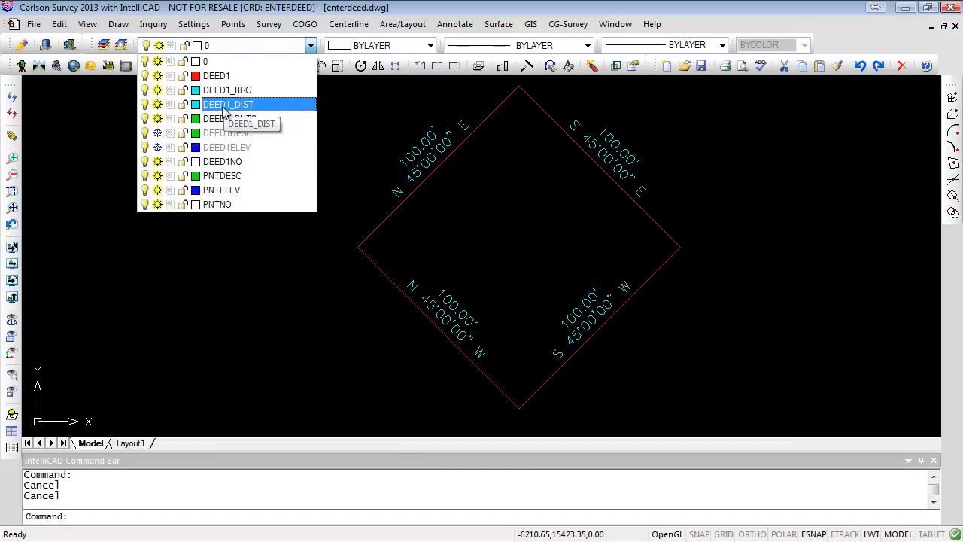
click(744, 209)
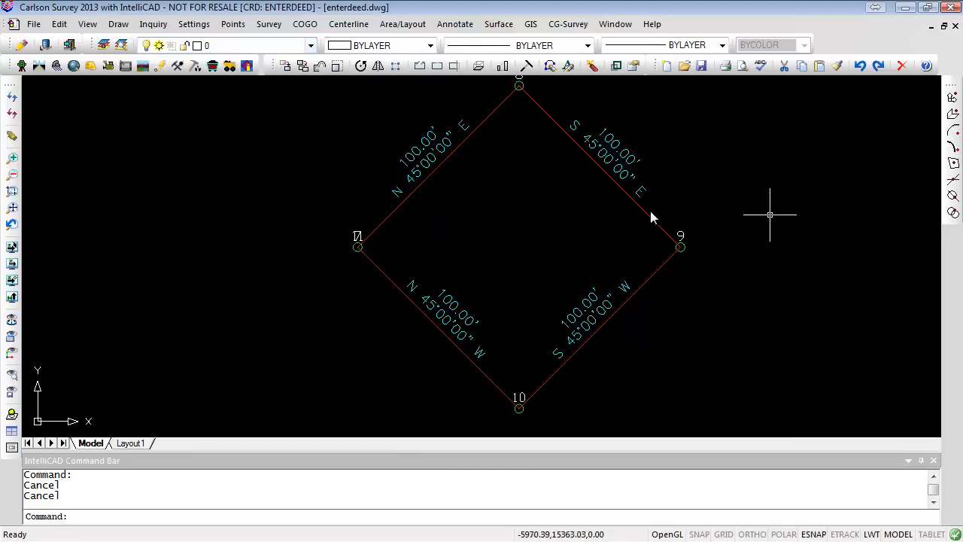
- Freeze the DEED1NO layer to hide the point numbers
click(310, 45)
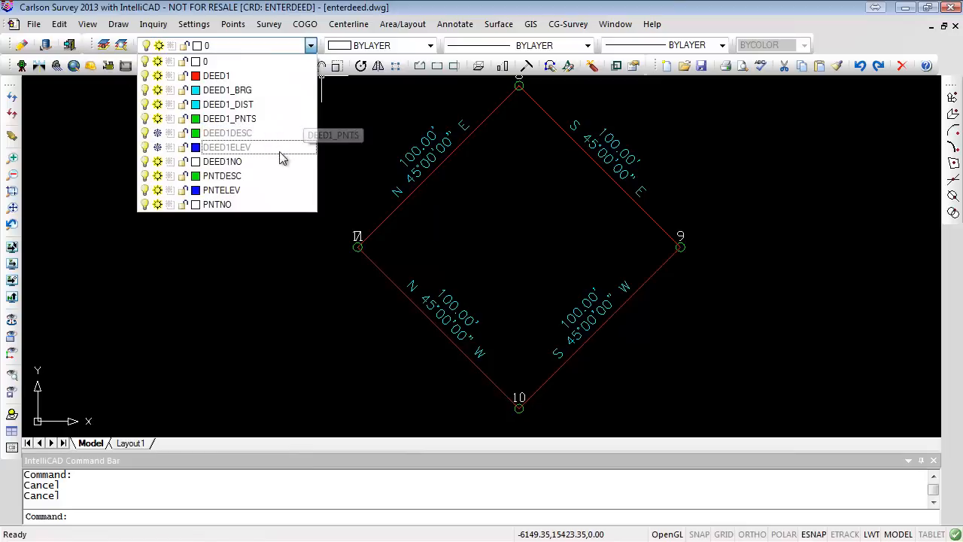
click(157, 161)
click(793, 248)
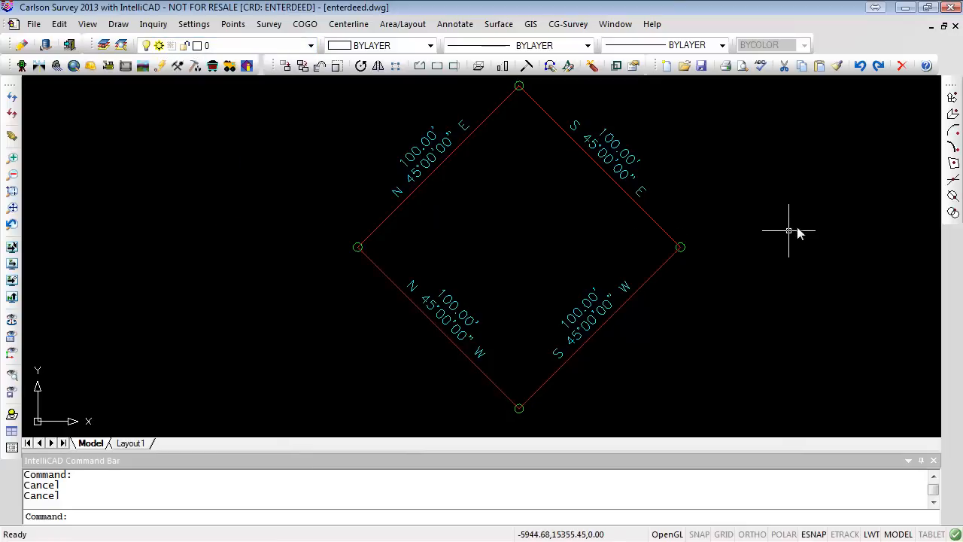
- Freeze the DEED1 layer to hide the lot lines
scroll(787, 219, down, 2)
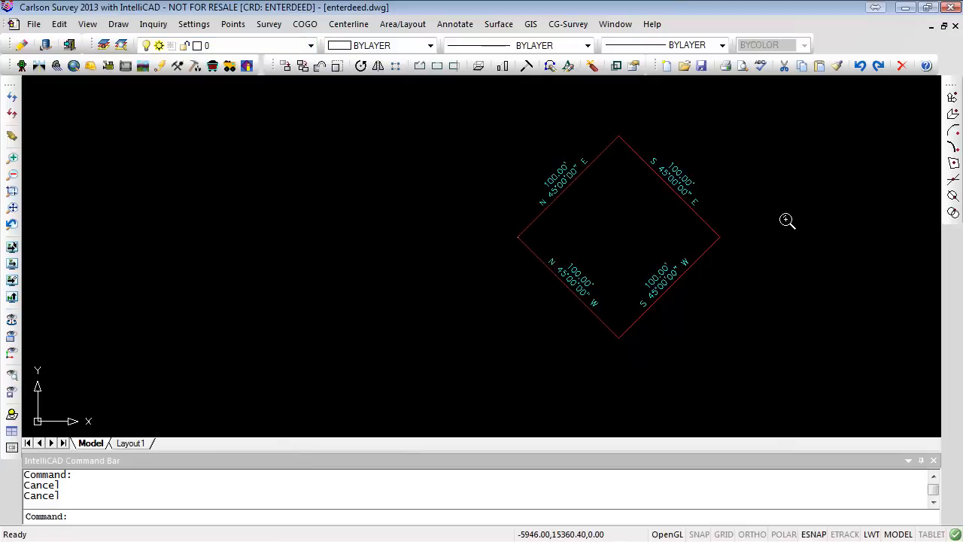
scroll(790, 215, up, 2)
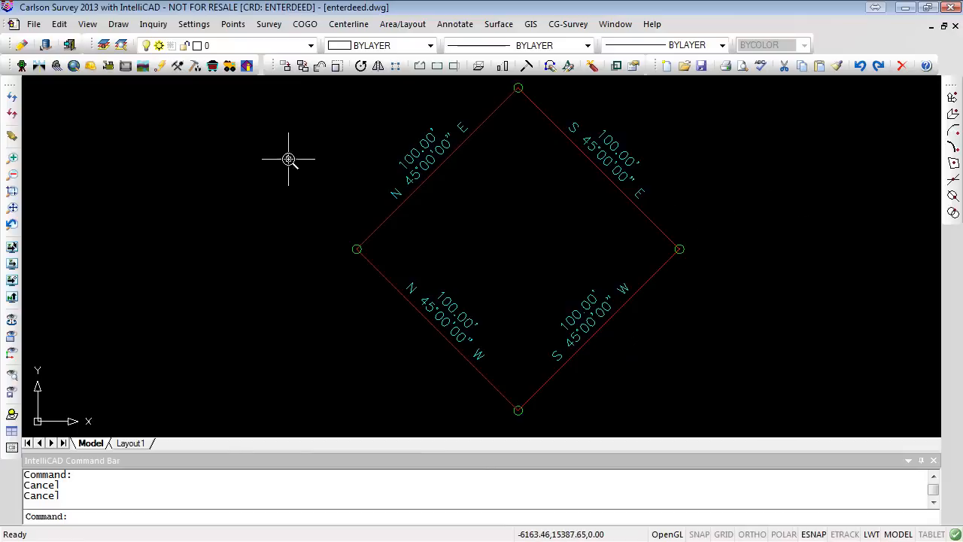
click(311, 46)
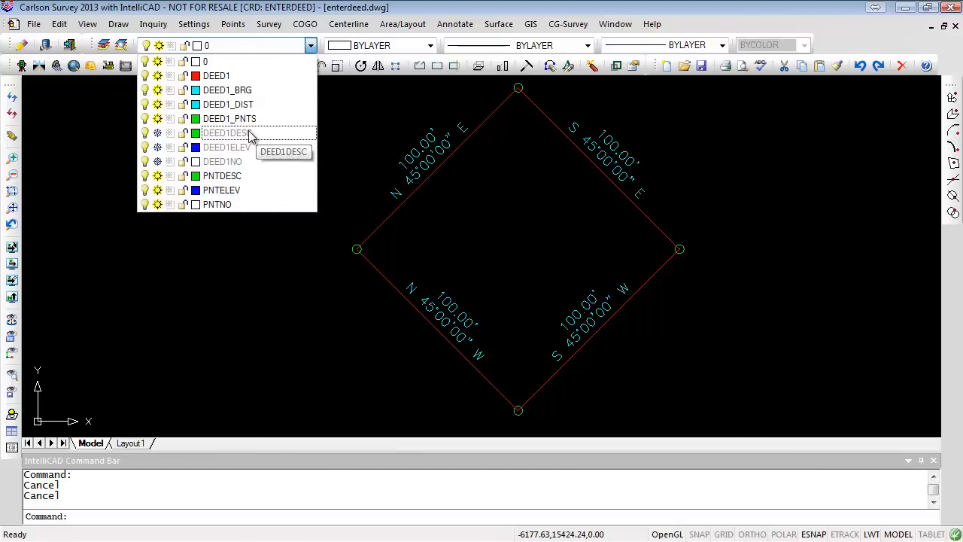
click(156, 76)
click(730, 211)
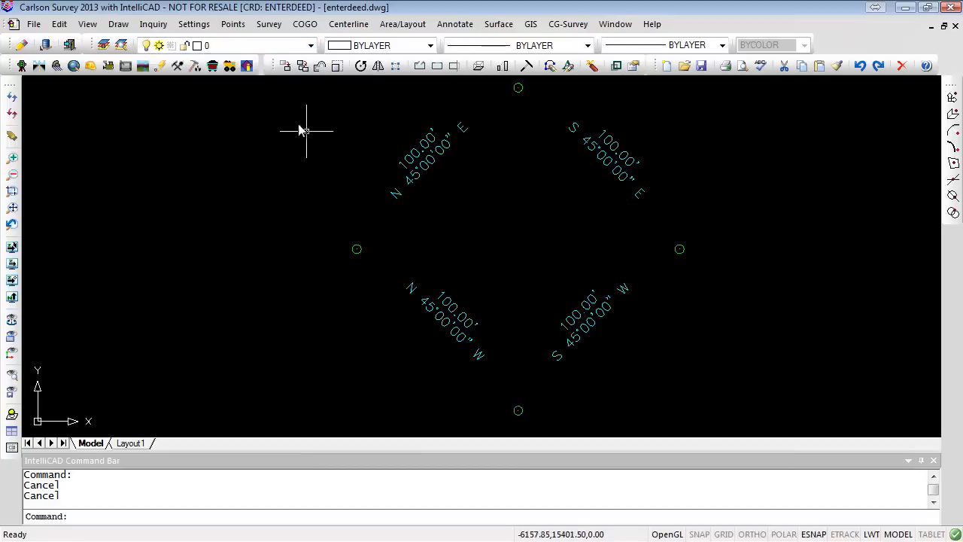
- Freeze the DEED1_PNTS layer to hide the point symbols
click(310, 46)
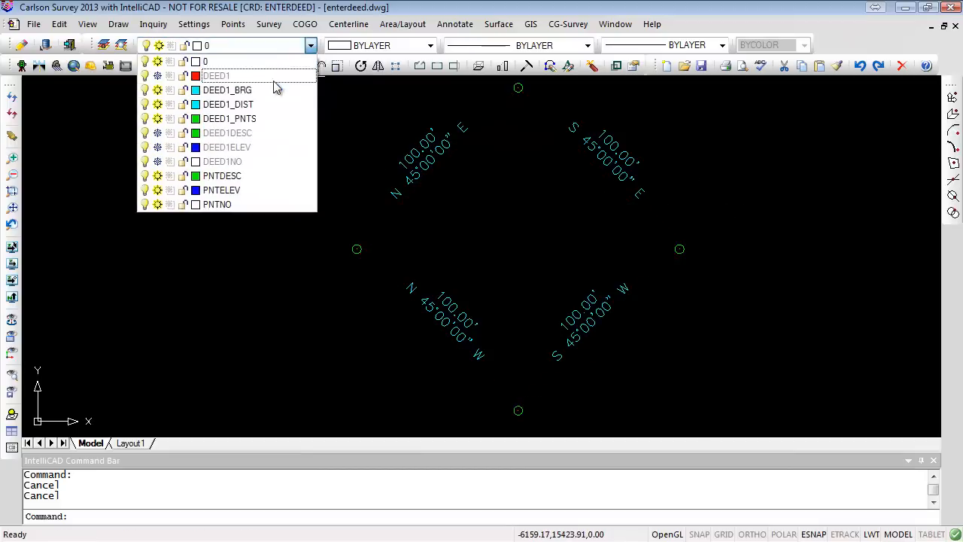
click(157, 118)
click(752, 259)
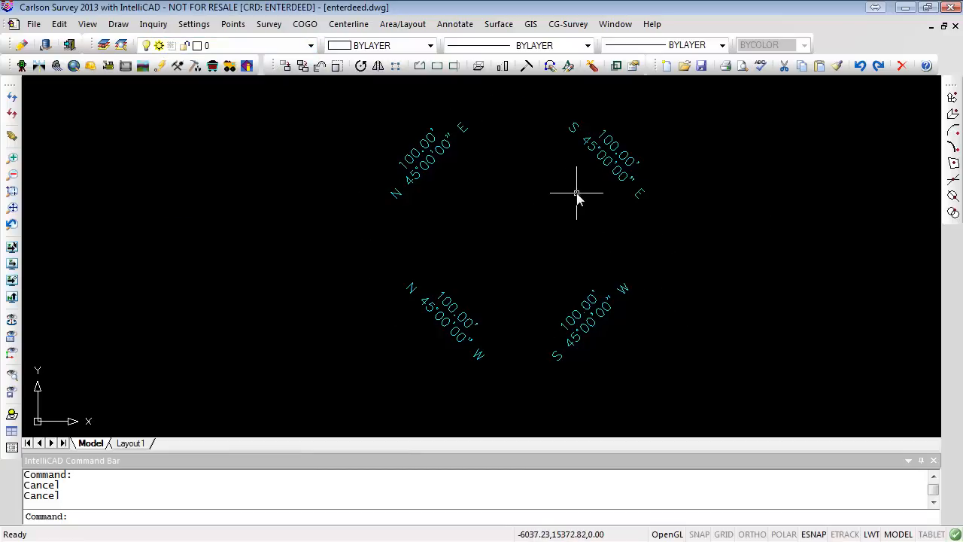
- Thaw the DEED1, DEED1_PNTS, DEED1DESC, DEED1ELEV and DEED1NO layers so all deed annotations show again
click(310, 46)
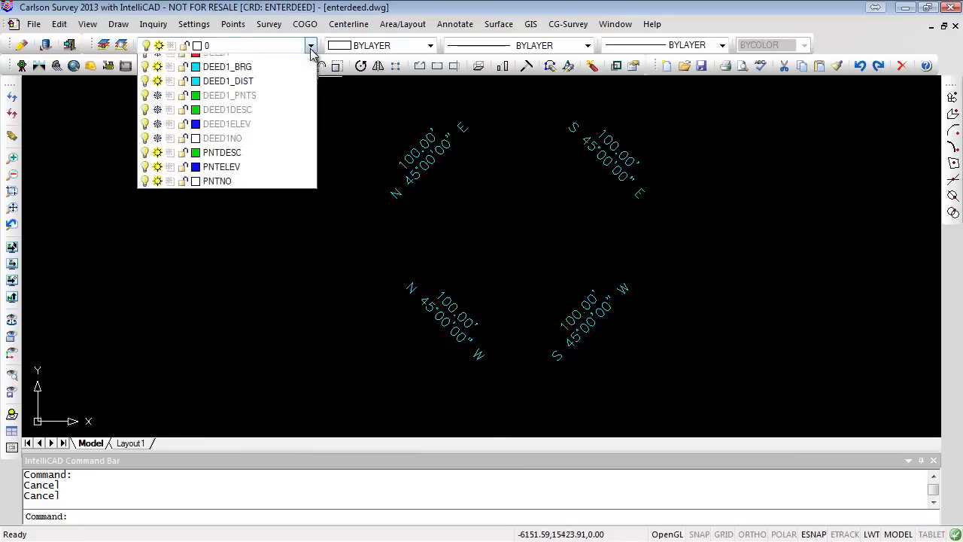
click(157, 119)
click(157, 75)
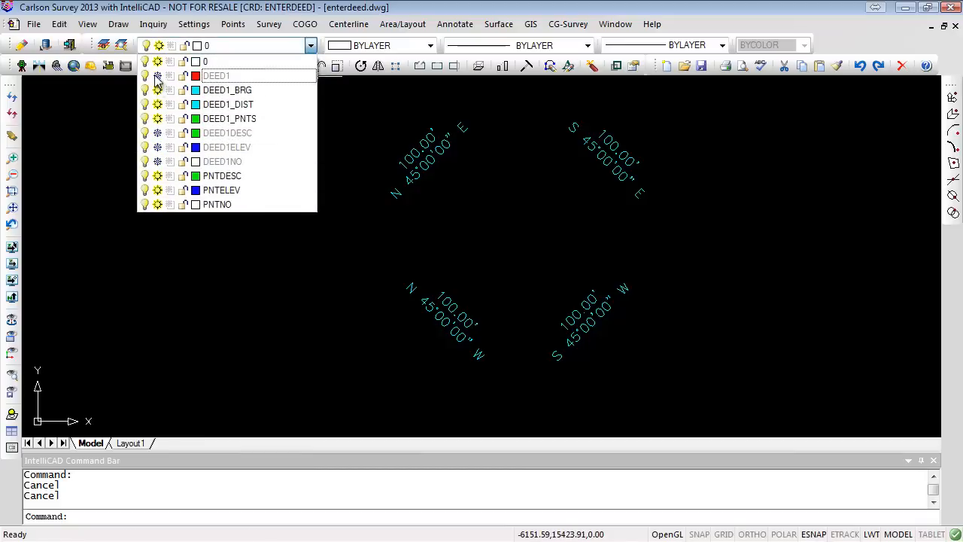
click(158, 75)
click(157, 133)
click(157, 147)
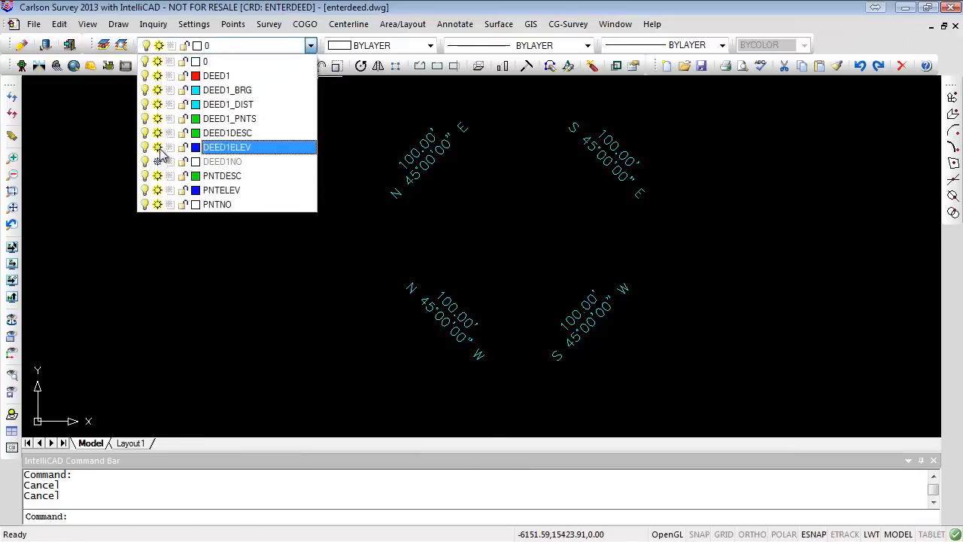
click(157, 161)
click(874, 273)
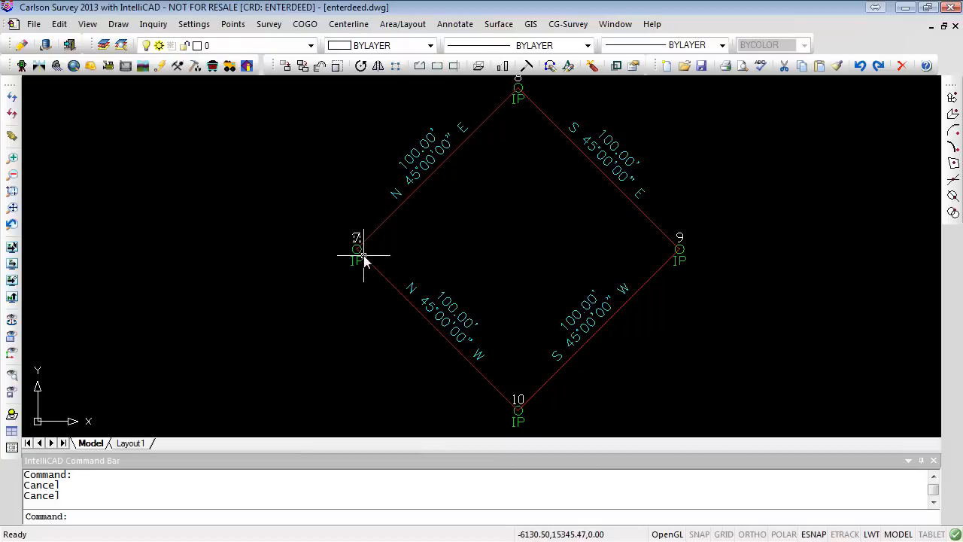
- Set up Insert Symbols with symbol SPT11 on layer DEED1_SYM, erasing existing symbols
click(118, 25)
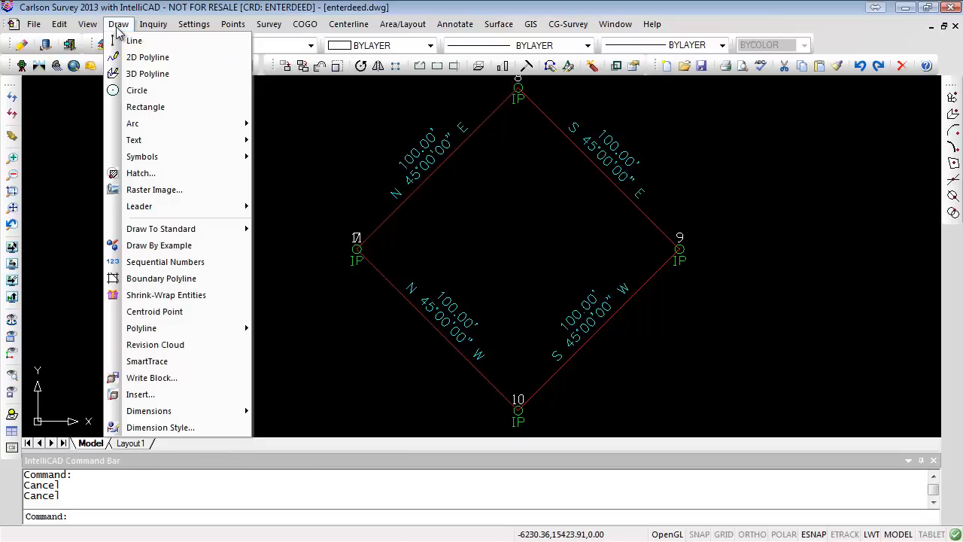
mouse_move(152, 161)
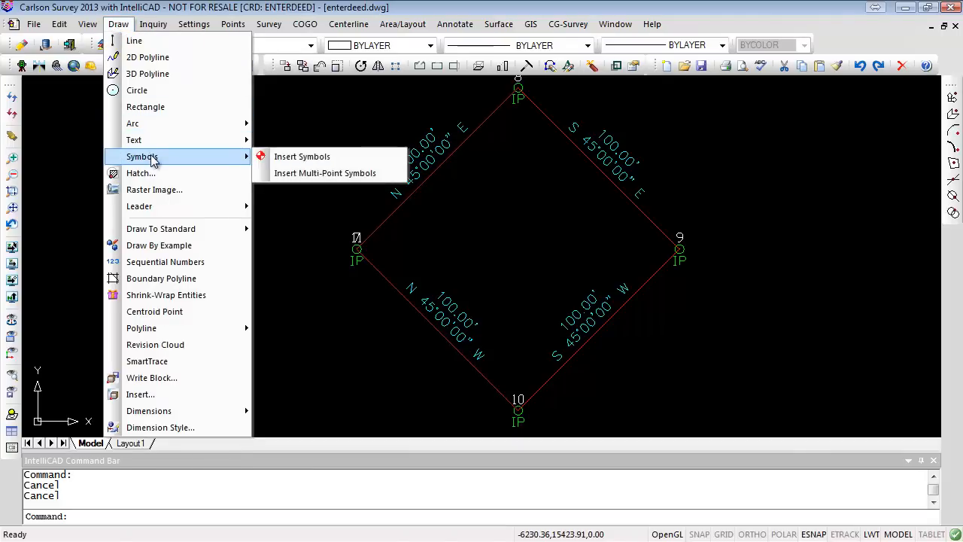
click(302, 158)
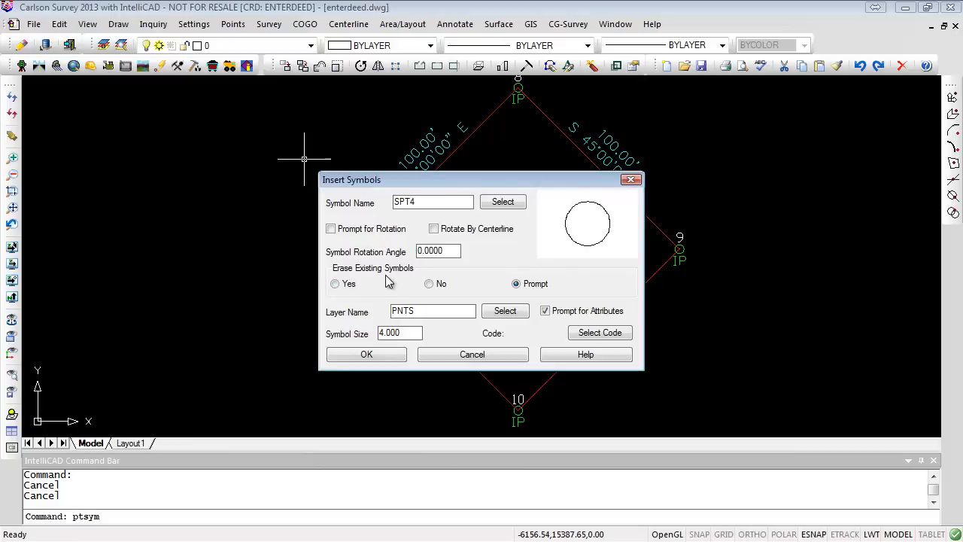
click(333, 282)
drag(389, 312, 377, 319)
text(DEED1_SYM)
click(502, 202)
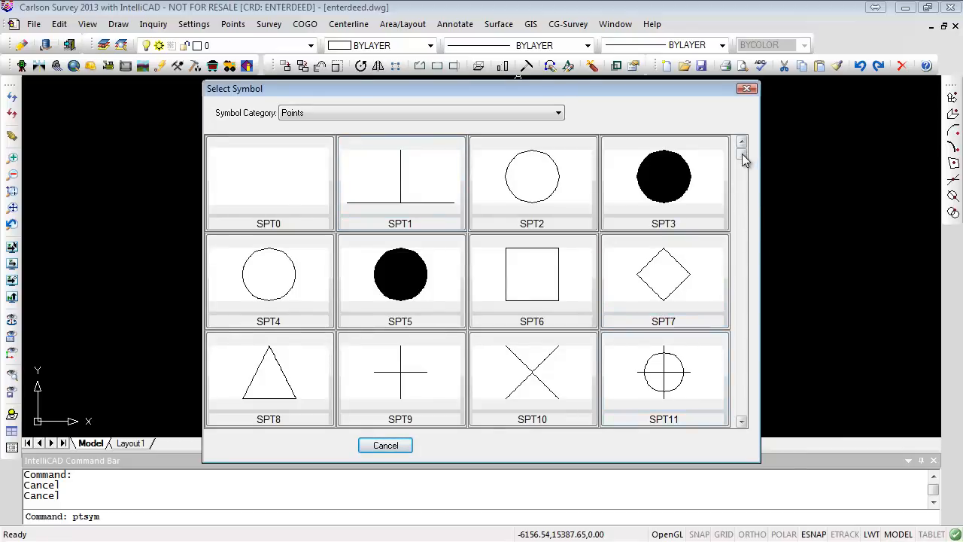
scroll(742, 155, down, 2)
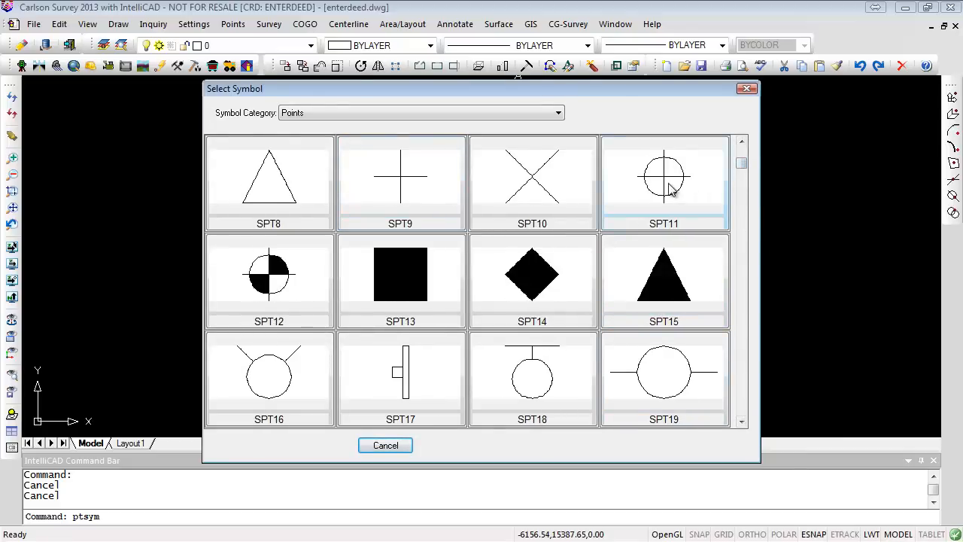
click(668, 186)
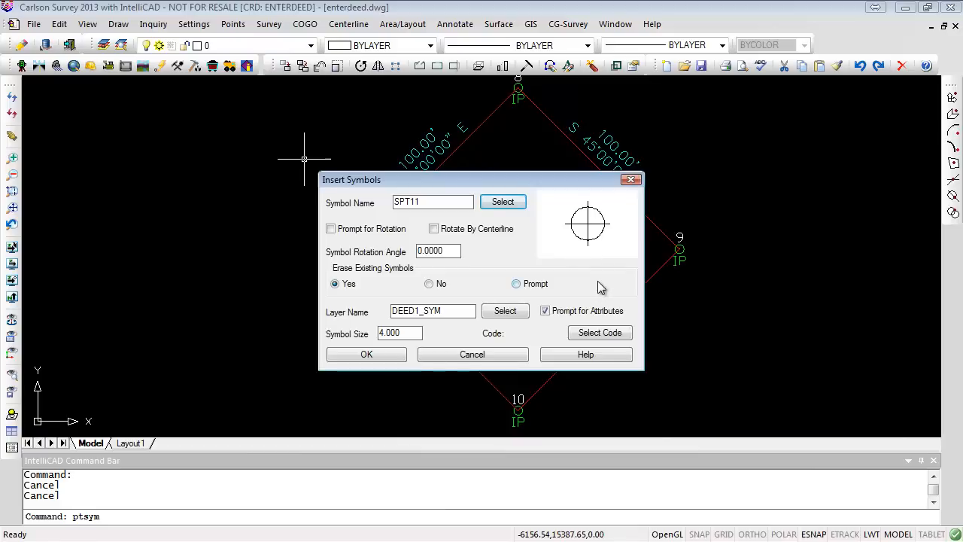
click(366, 358)
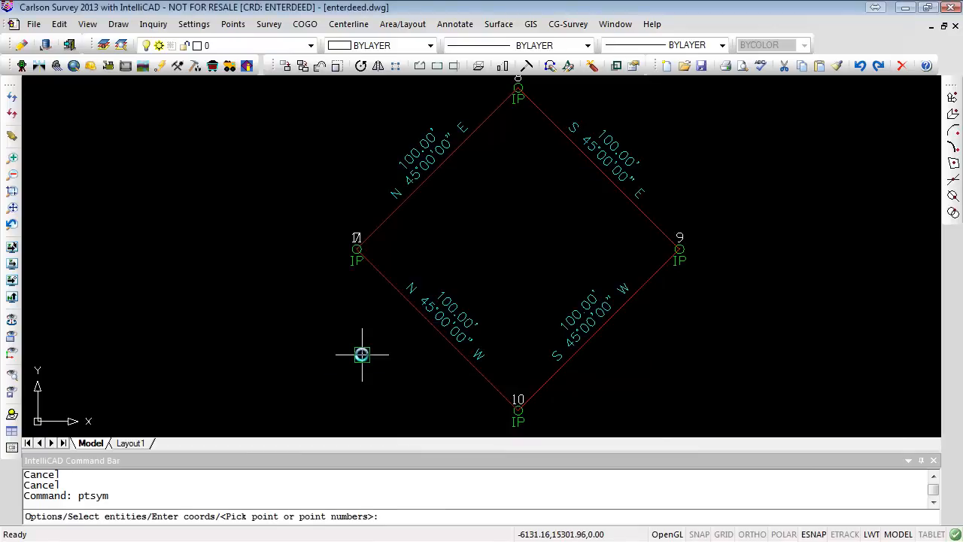
- Pick the lot corner points to place the SPT11 symbols on them
click(356, 249)
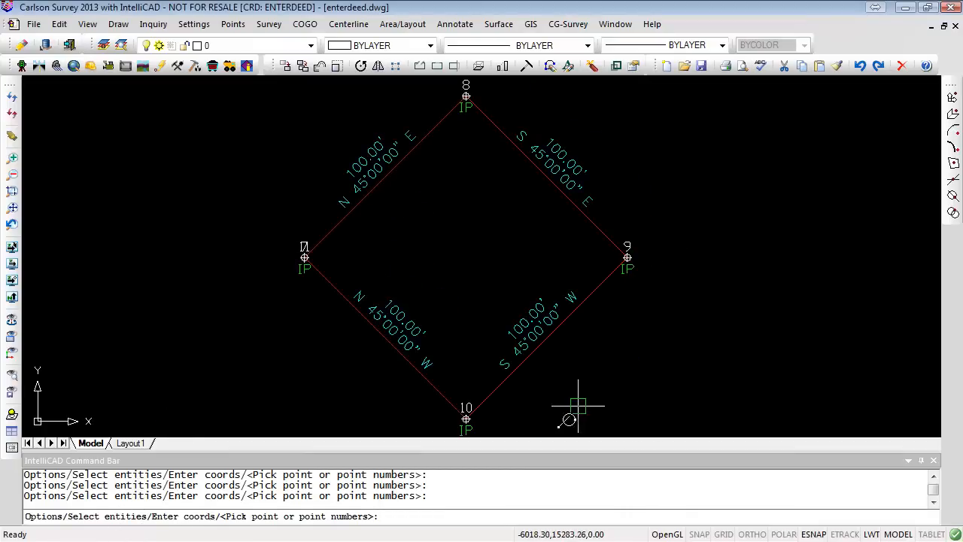
middle_drag(555, 391, 565, 350)
mouse_move(446, 254)
middle_down()
mouse_move(449, 318)
mouse_move(477, 313)
middle_up()
key(Escape)
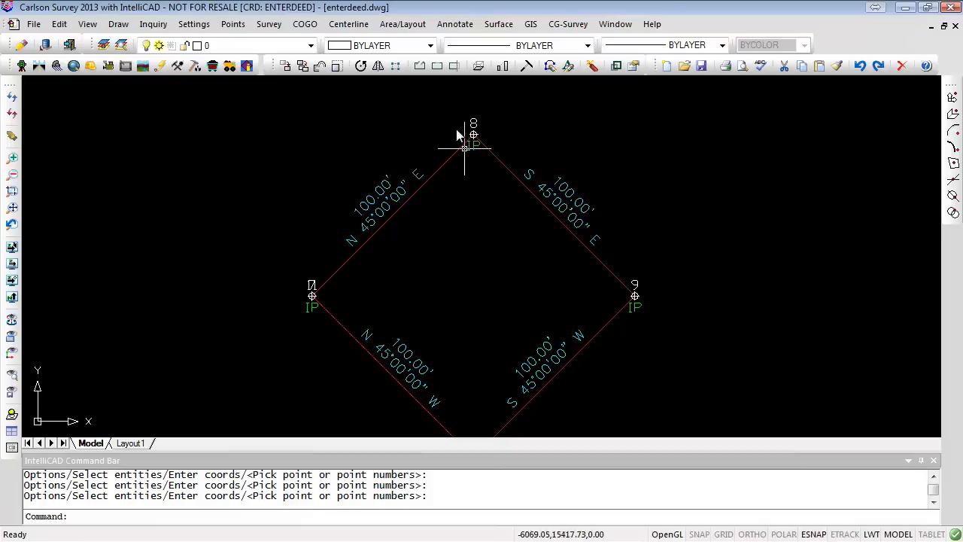
- Select the new symbol at point 8 to check which layer it is on
scroll(457, 139, up, 4)
click(502, 148)
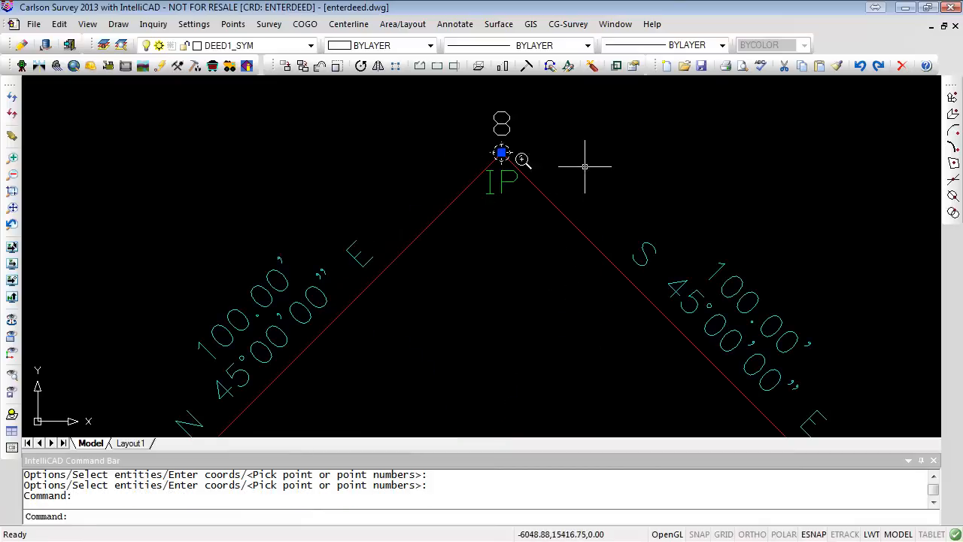
key(Escape)
key(Escape)
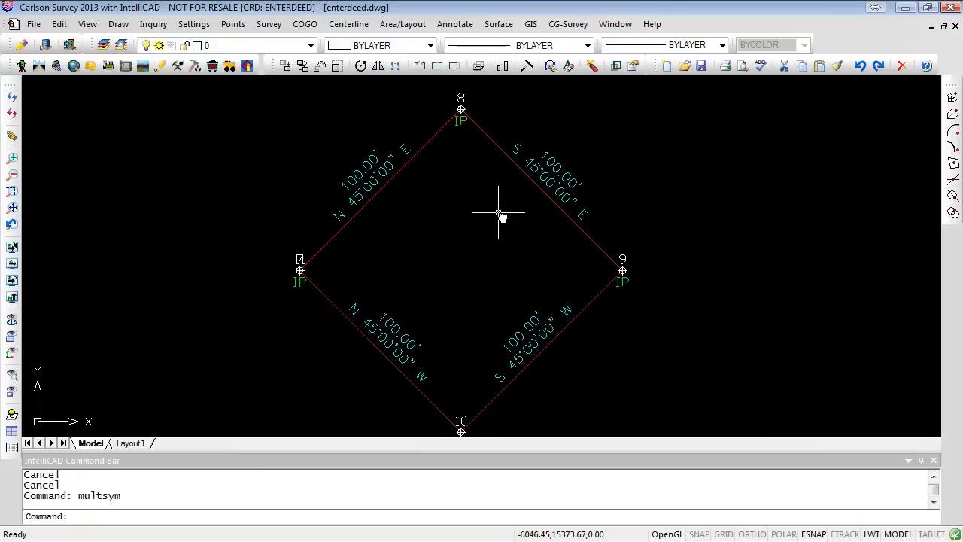
- Replace the symbol at point 7 with the SS symbol SPT194 using Insert Symbols
click(118, 24)
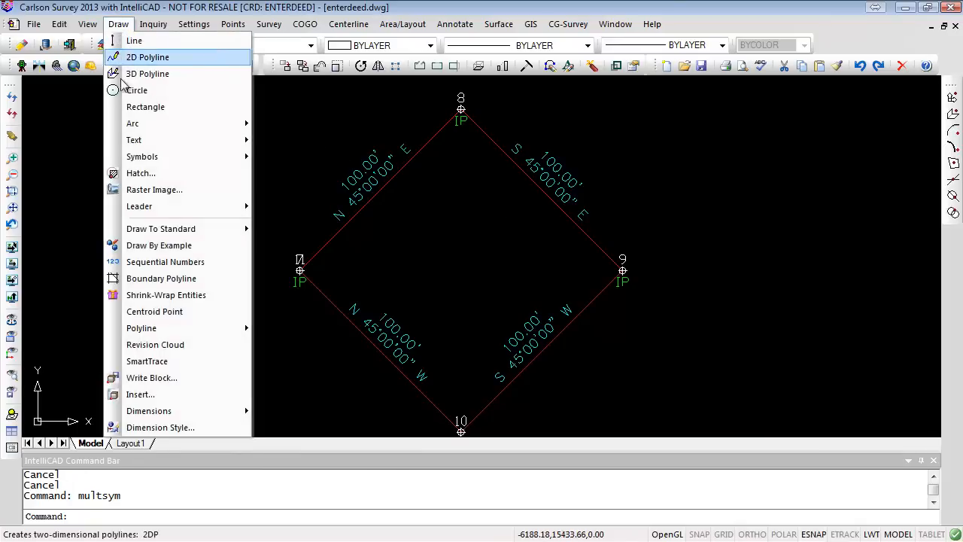
mouse_move(180, 157)
click(329, 158)
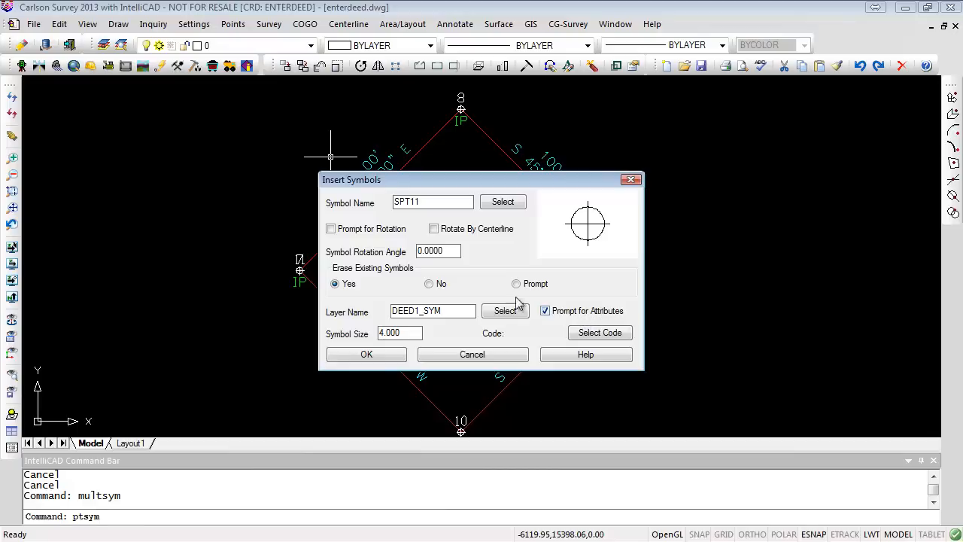
click(502, 203)
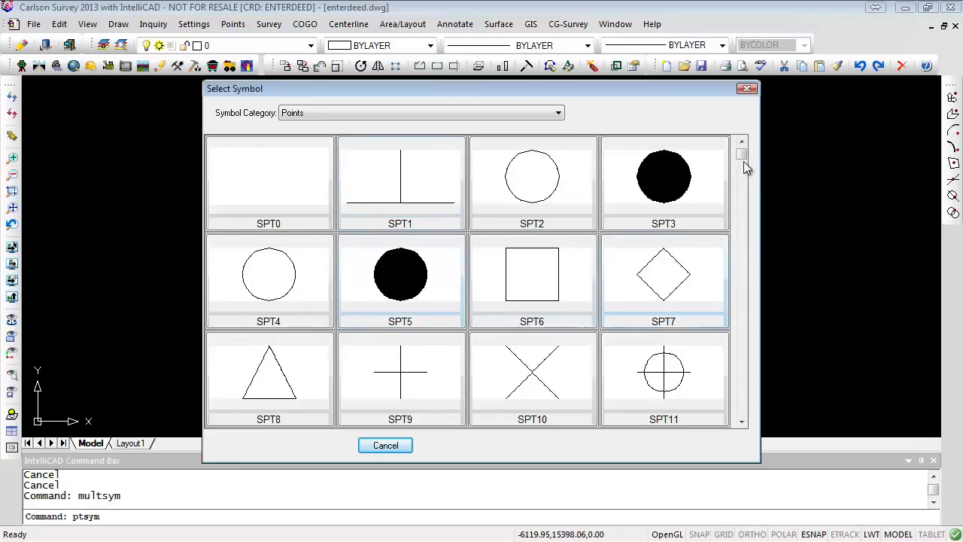
drag(741, 158, 757, 374)
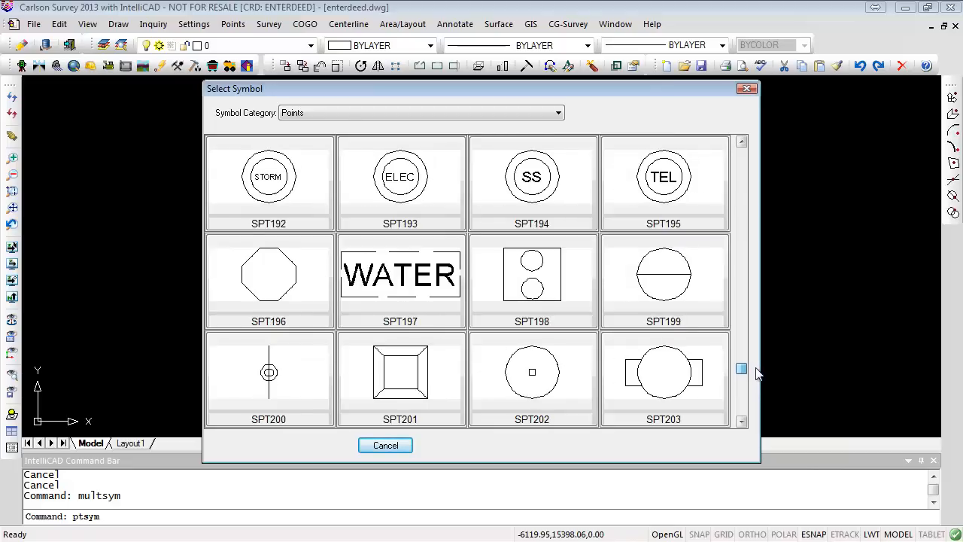
click(514, 172)
click(366, 354)
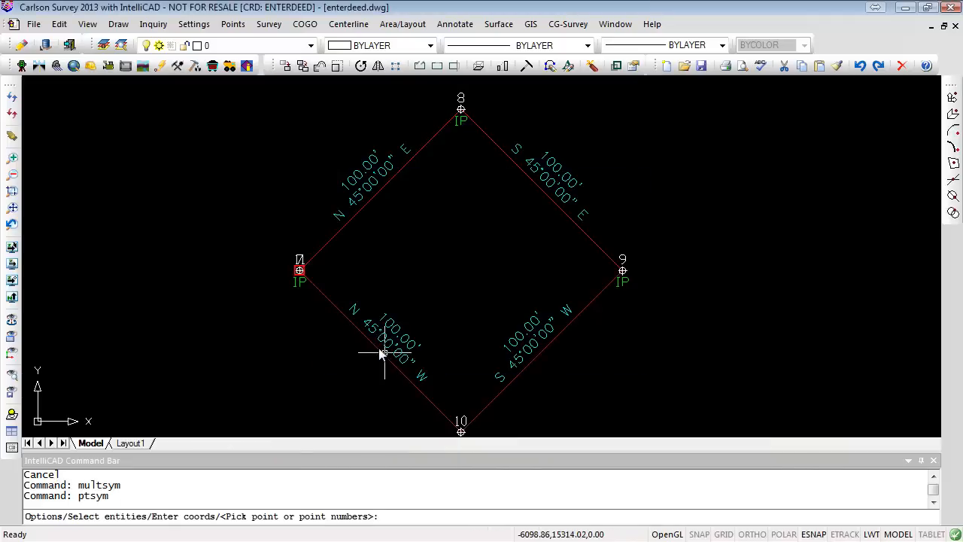
click(299, 269)
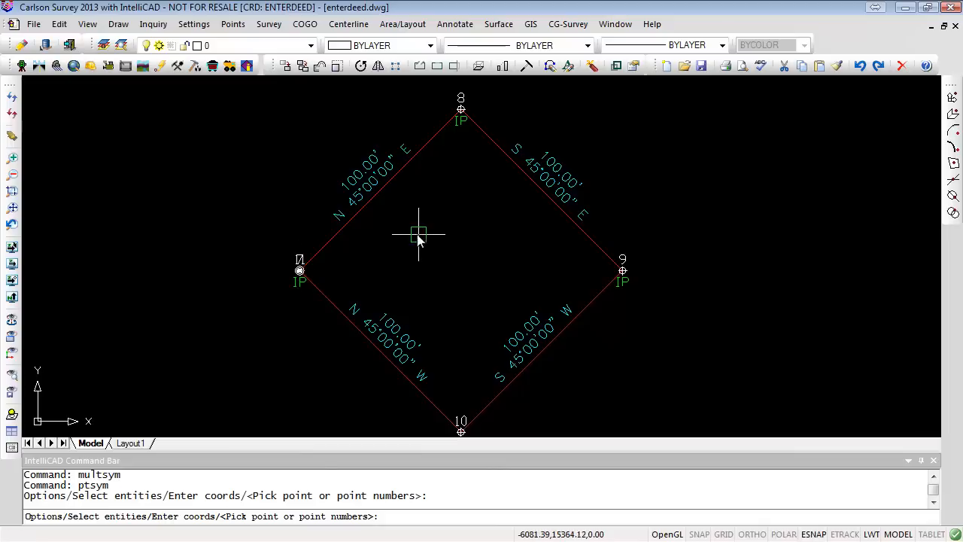
scroll(307, 292, up, 2)
scroll(301, 275, up, 2)
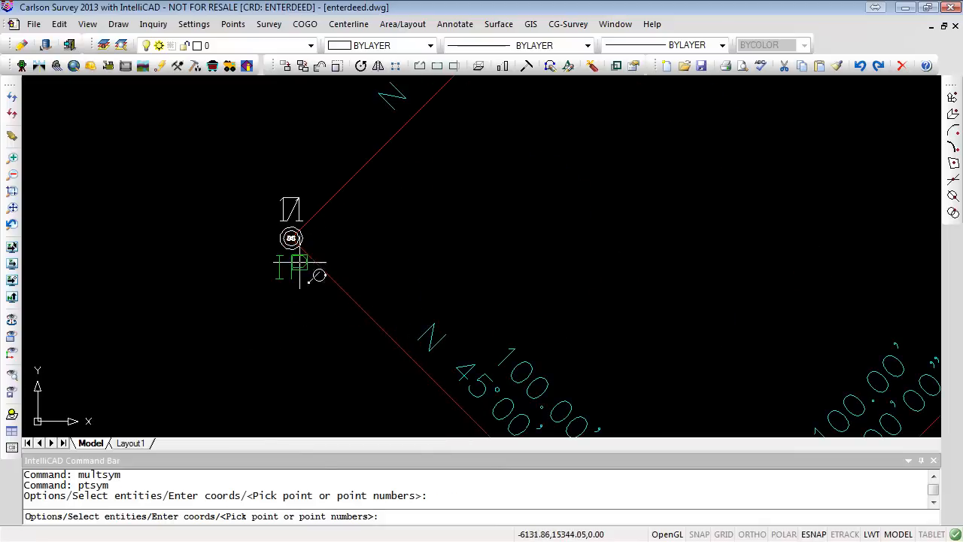
scroll(301, 241, up, 3)
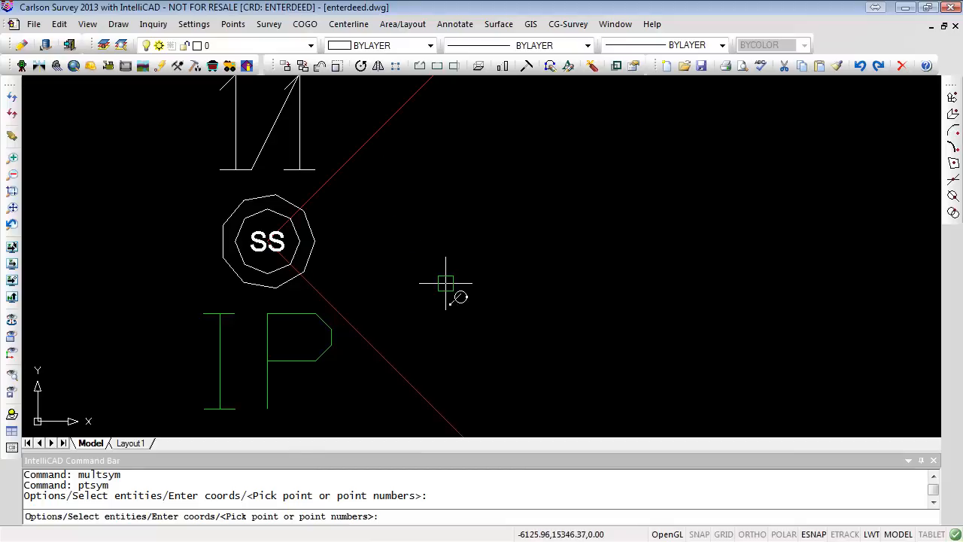
key(Escape)
- Review the point default settings, including the layer for points
scroll(468, 262, down, 4)
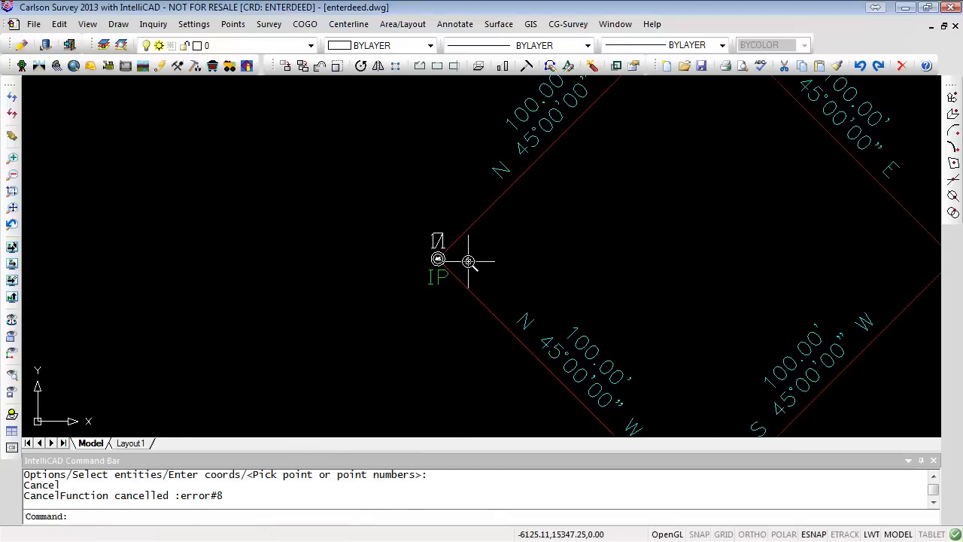
mouse_move(565, 322)
middle_down()
mouse_move(399, 254)
mouse_move(441, 288)
middle_up()
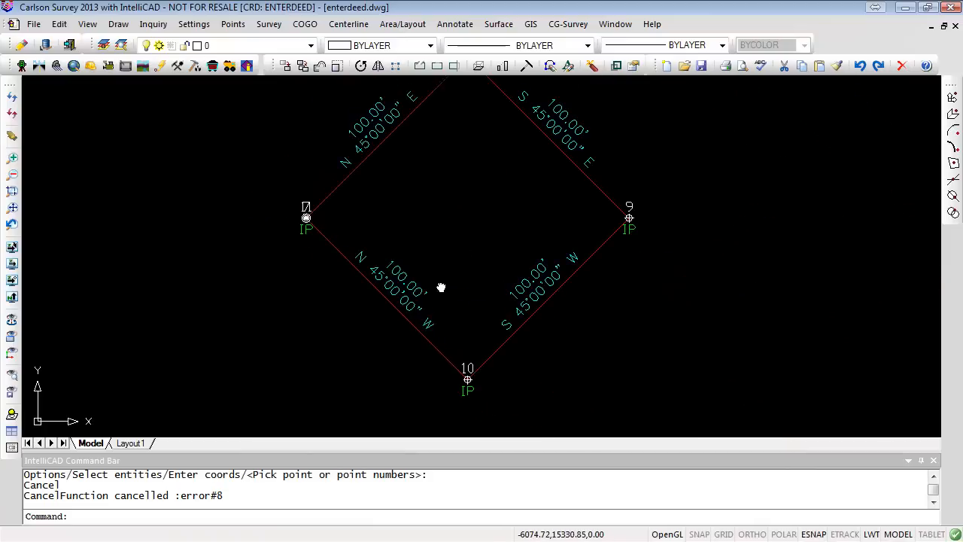
scroll(440, 287, down, 2)
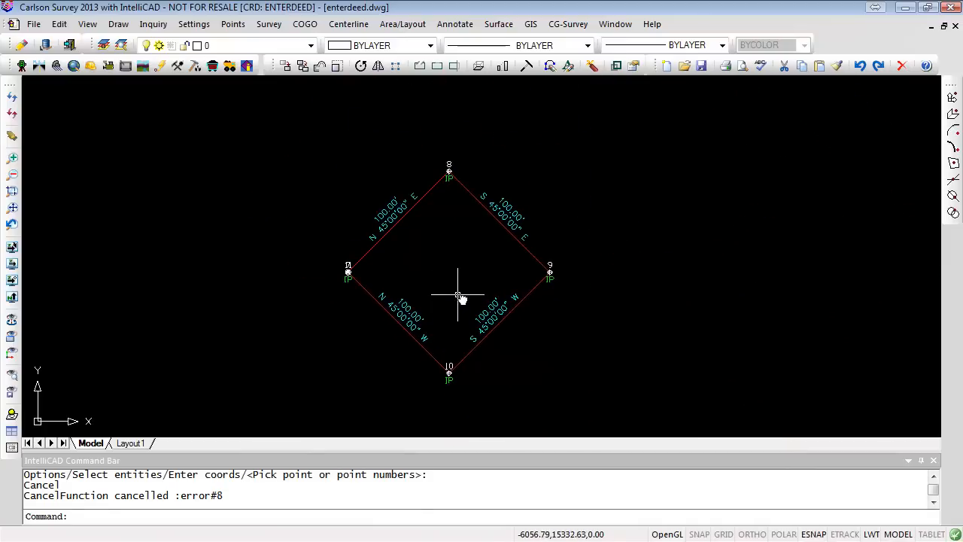
middle_click(457, 294)
middle_click(457, 294)
scroll(613, 369, down, 2)
middle_drag(581, 333, 506, 299)
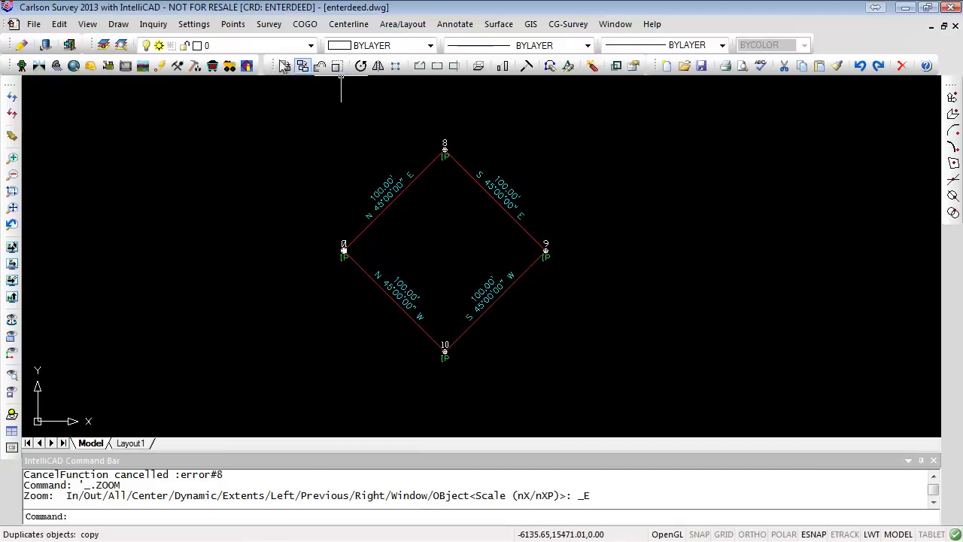
click(232, 24)
click(254, 38)
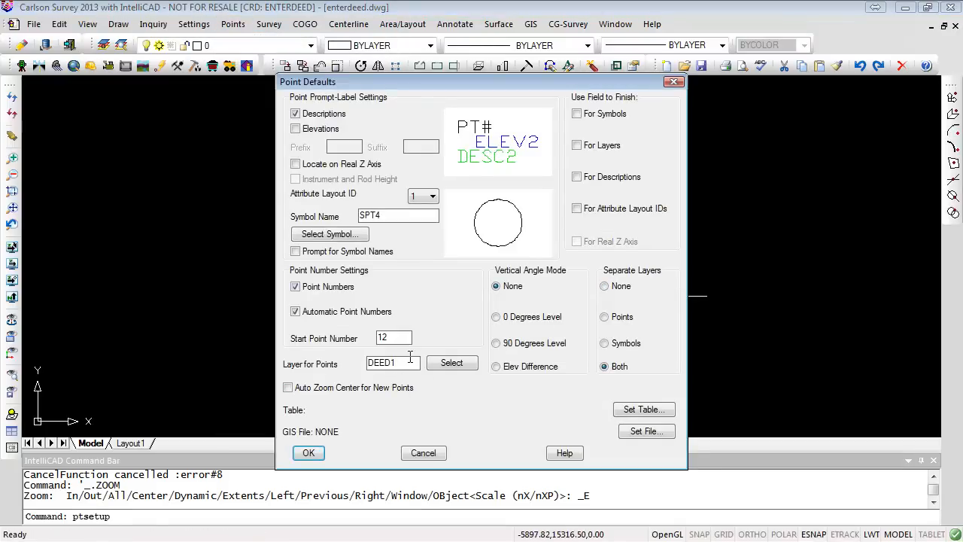
click(308, 454)
- Start Enter Deed Description with line layer DEED2 and points layer DEED2_PNTS
click(268, 24)
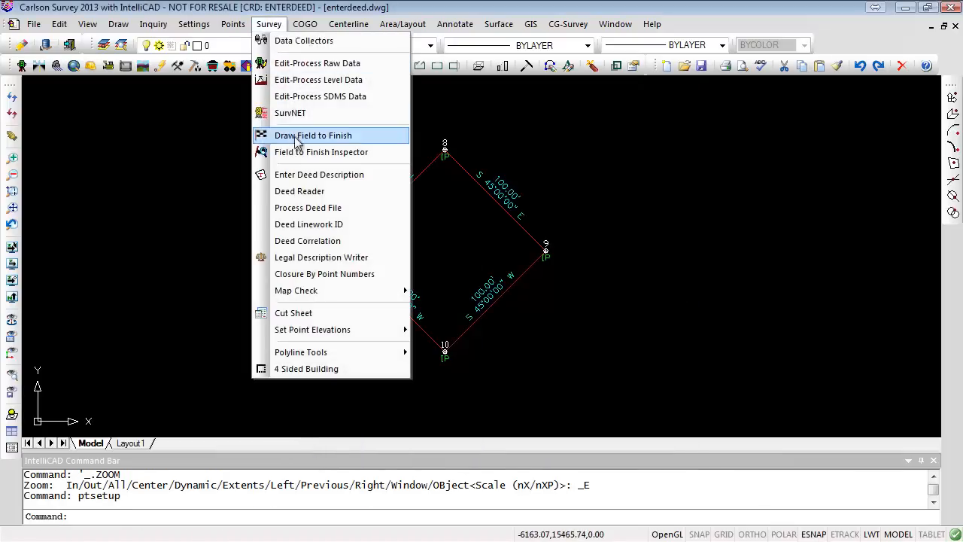
click(315, 178)
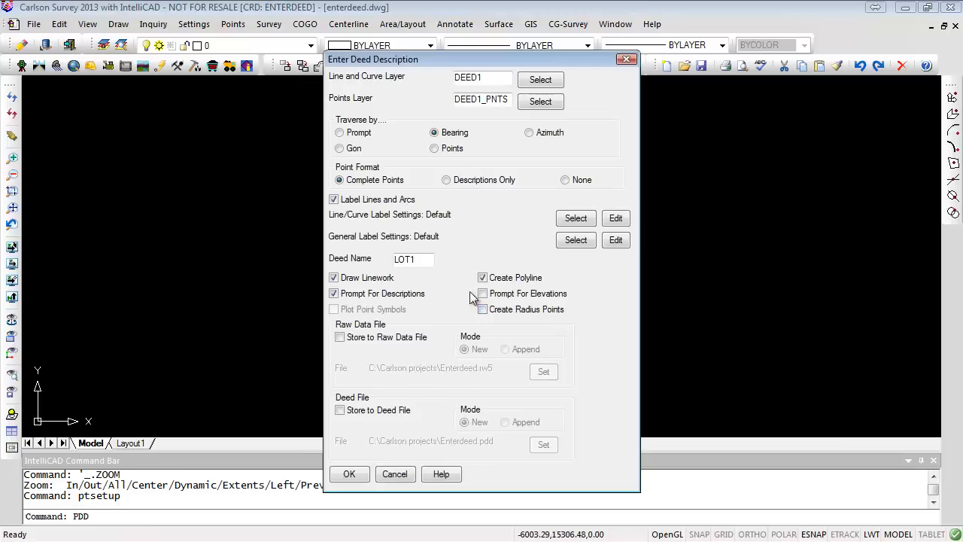
click(493, 79)
click(482, 101)
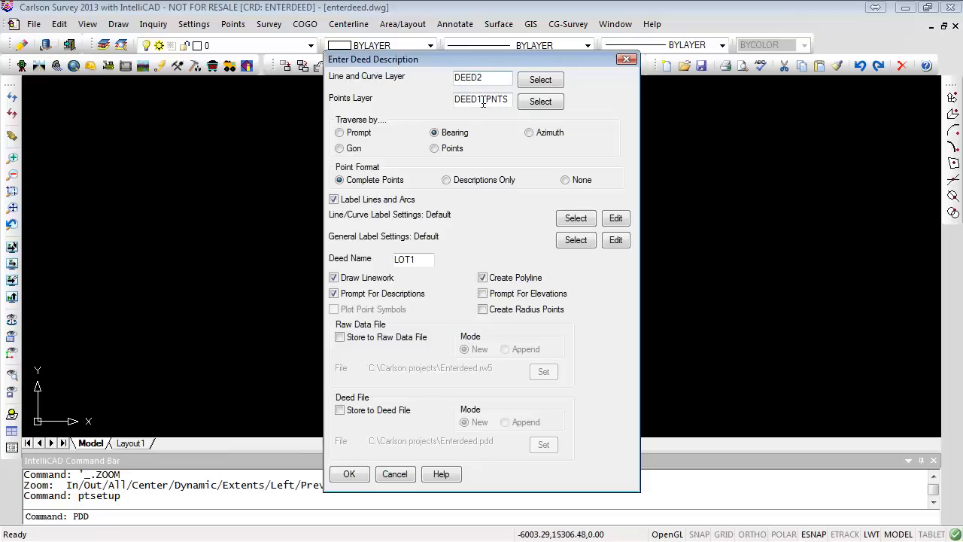
click(479, 100)
text(2)
click(348, 472)
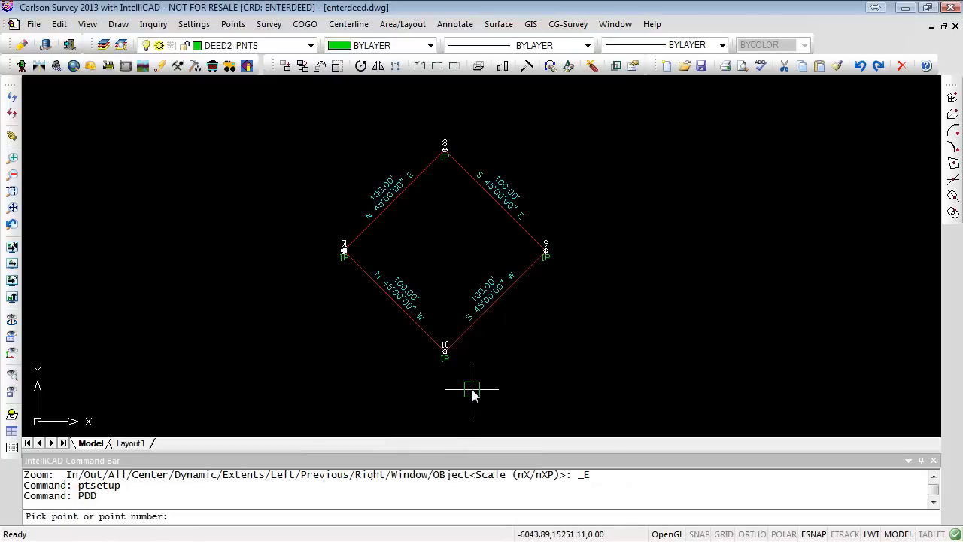
- Start the new deed at point 9 and enter a bearing of 245
click(541, 254)
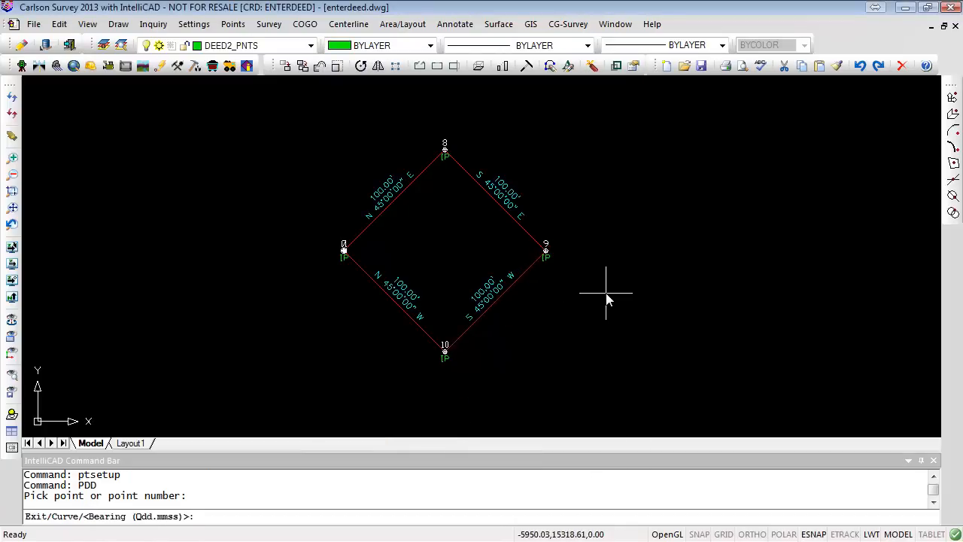
text(145)
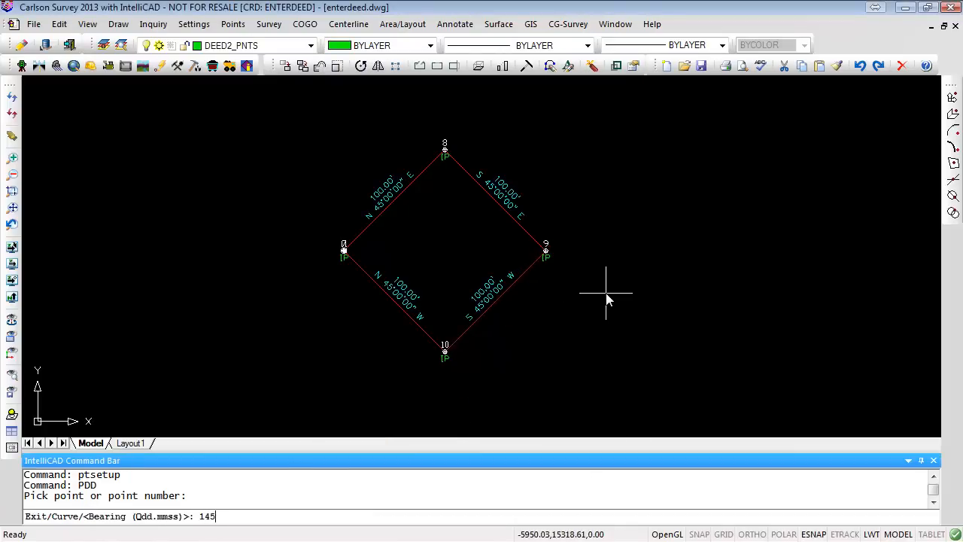
key(BackSpace)
key(BackSpace)
text(245)
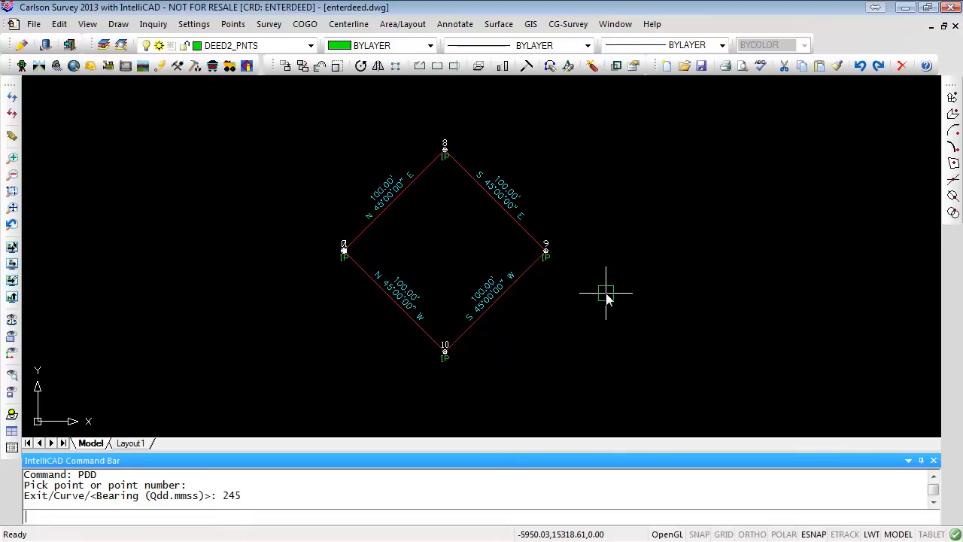
- Enter a distance of 100 ft for the first course, accept the IP description, and renumber the new point to 12
key(Return)
text(100)
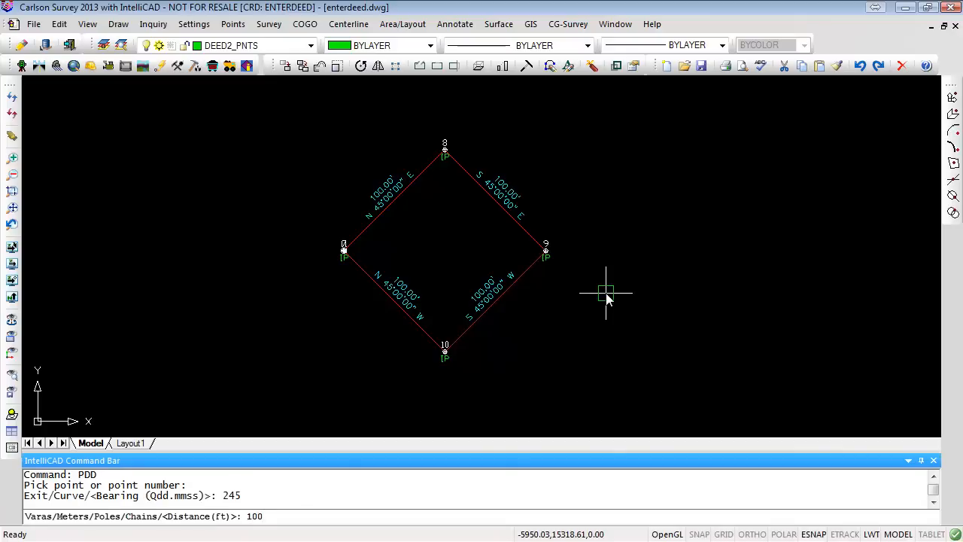
key(Return)
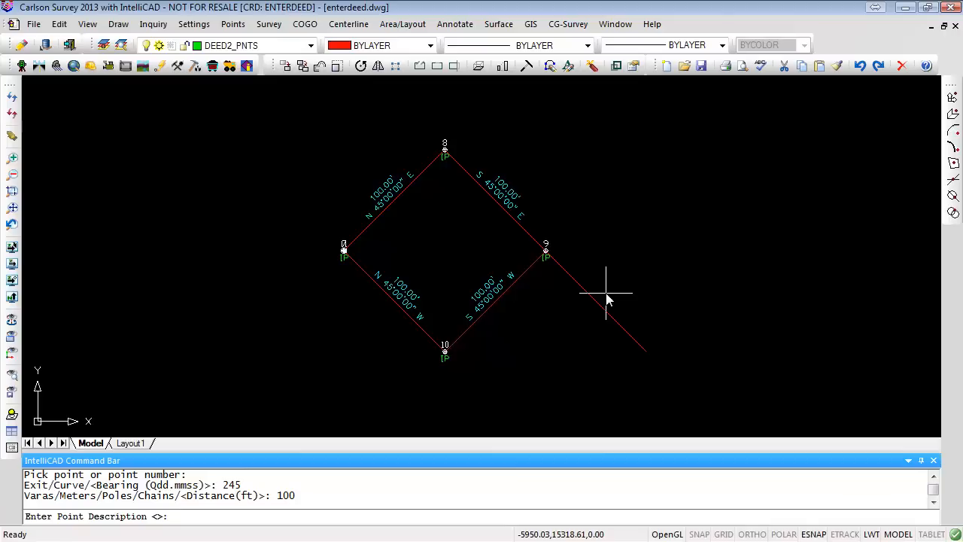
key(Return)
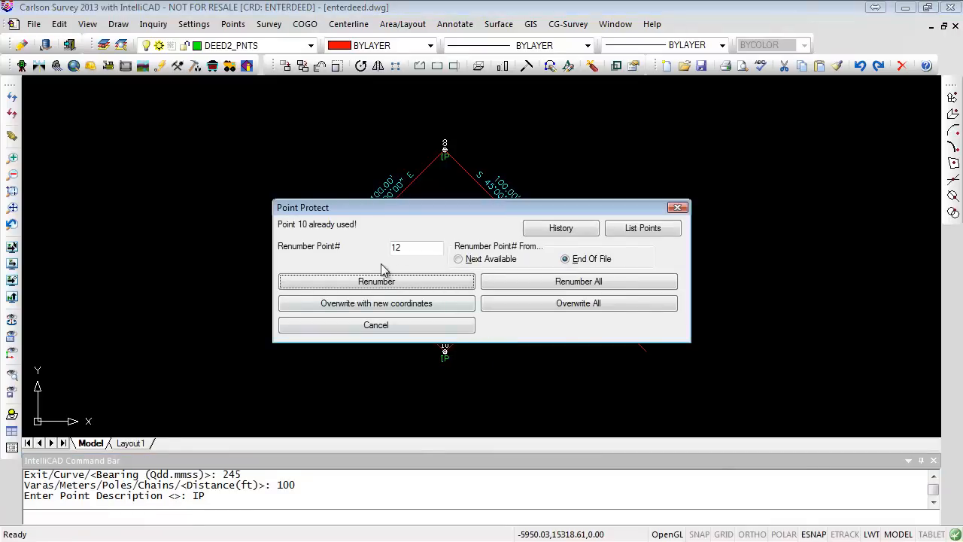
click(377, 283)
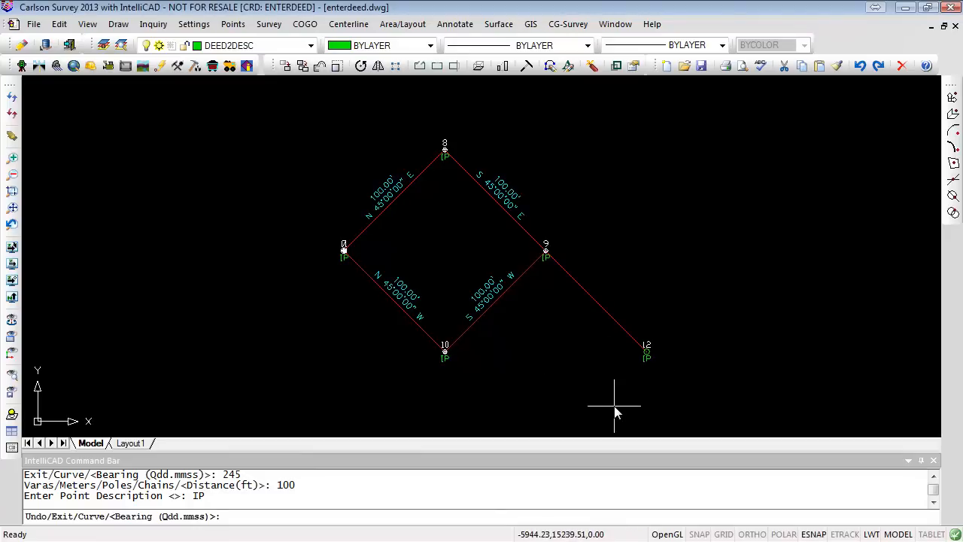
- Add the second course with bearing 345 and distance 100, keeping the IP description
text(345)
key(Return)
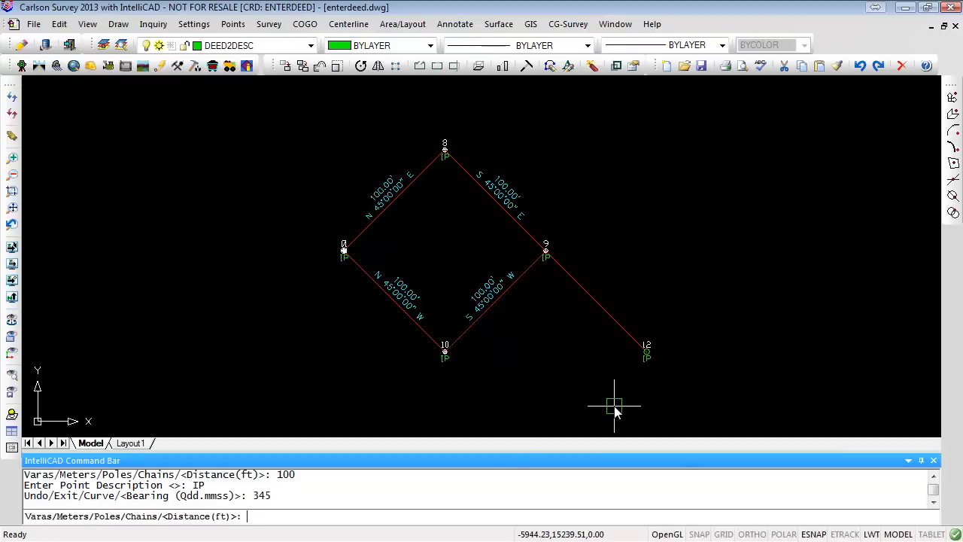
text(100)
key(Return)
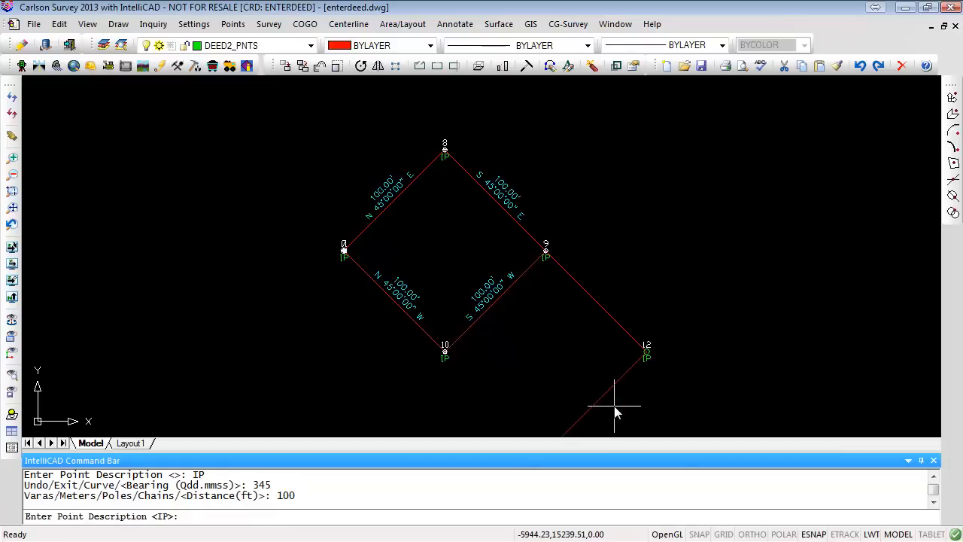
key(Return)
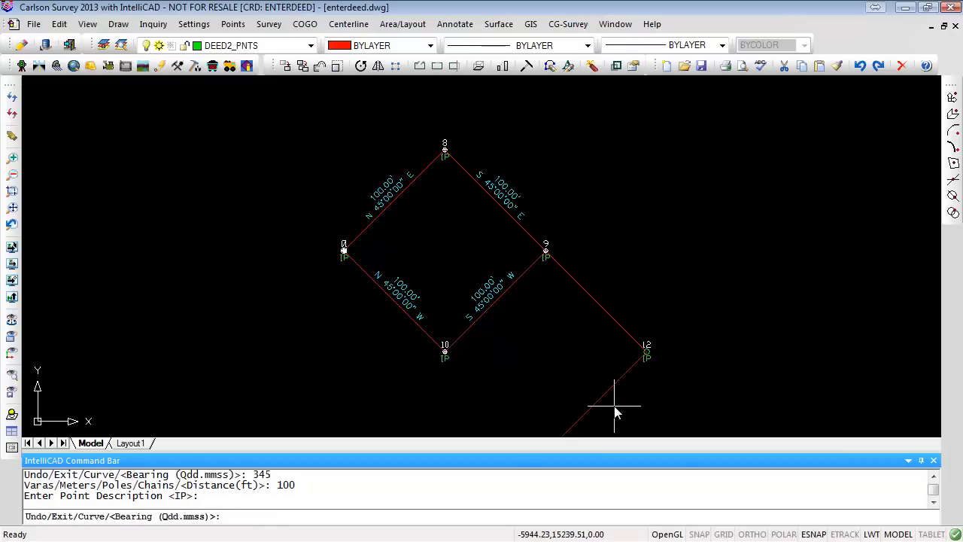
- Add the third course with bearing 445 and distance 100, keeping the IP description
text(445)
key(Return)
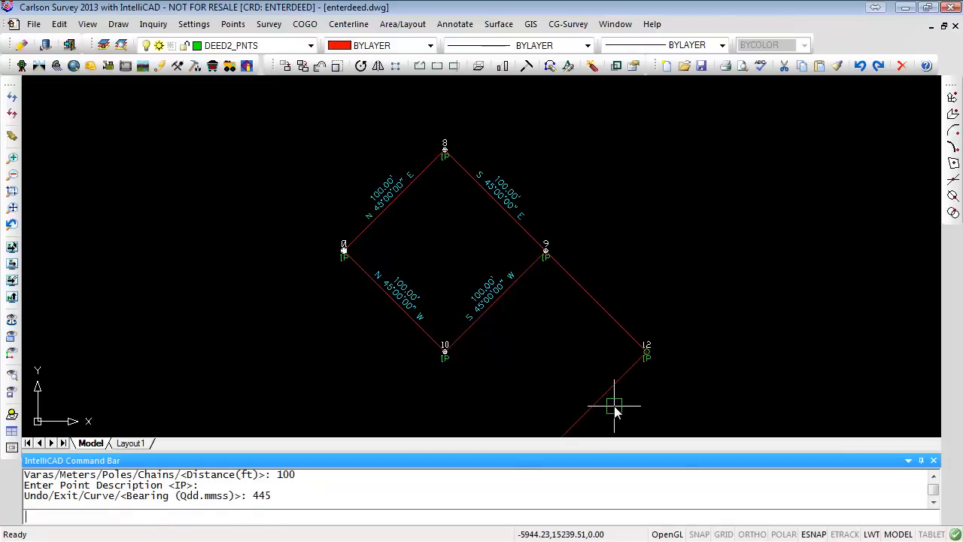
text(100)
key(Return)
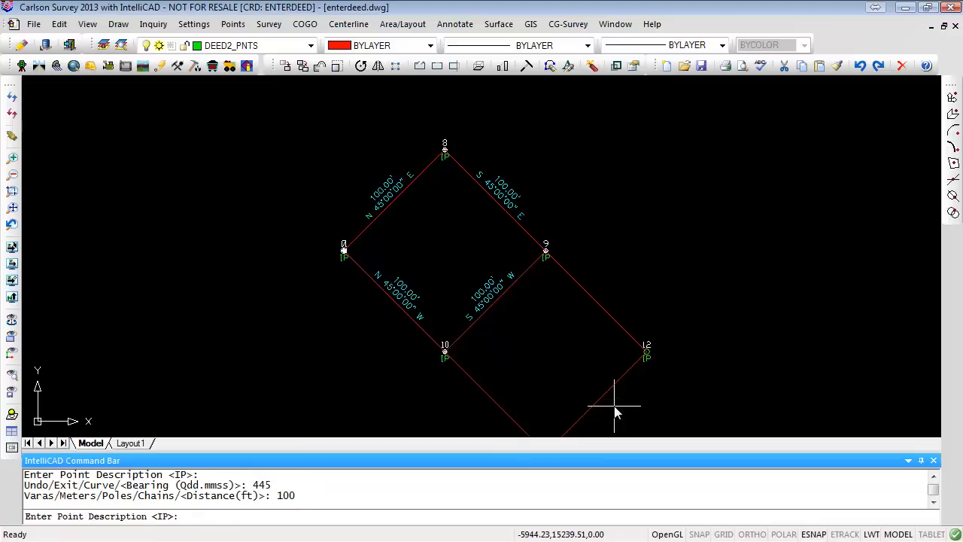
key(Return)
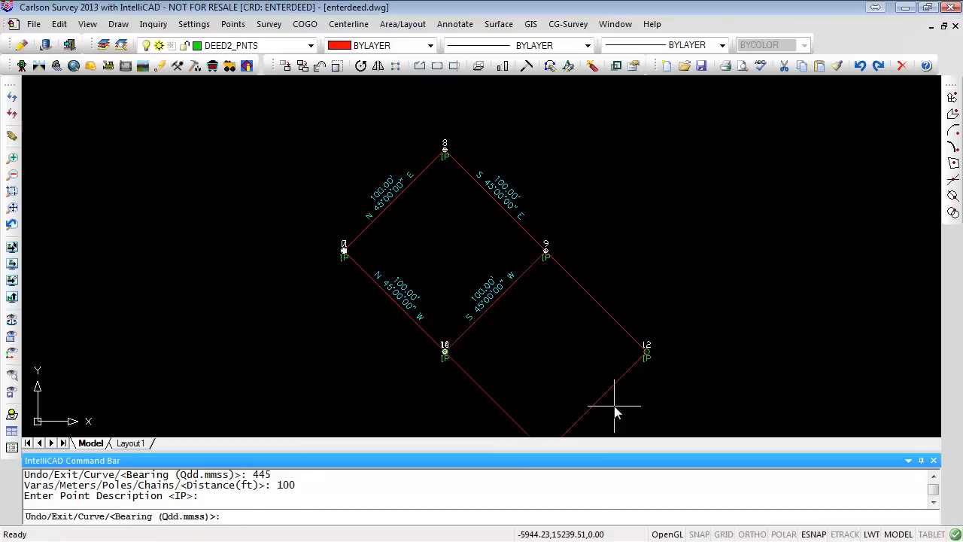
- Add the closing course with bearing 145 and distance 100, keep the IP description, and exit the deed entry
text(145)
key(Return)
text(10)
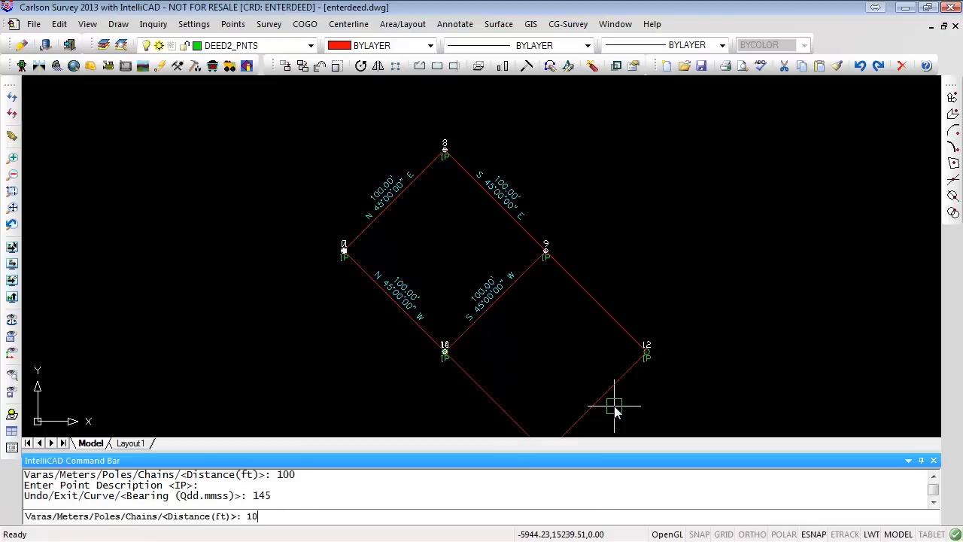
text(0)
key(Return)
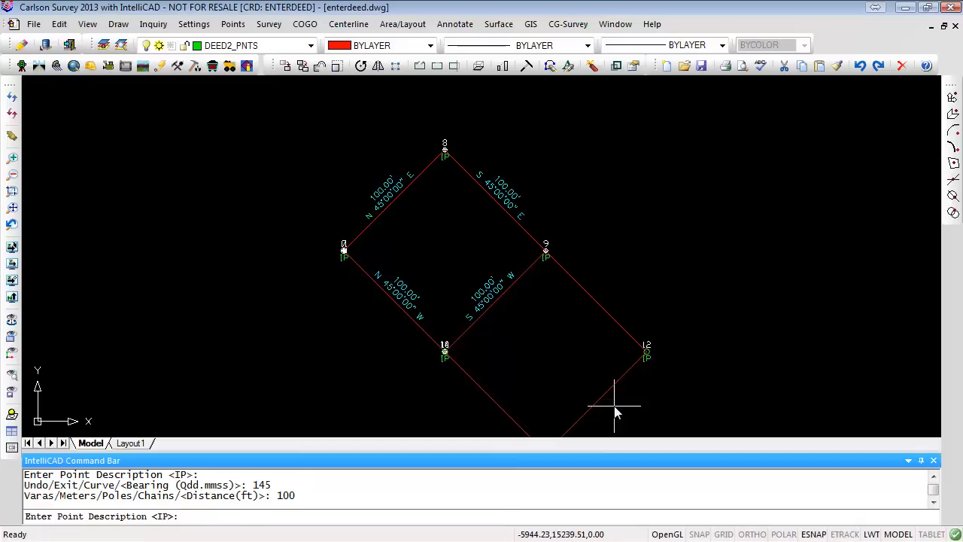
key(Return)
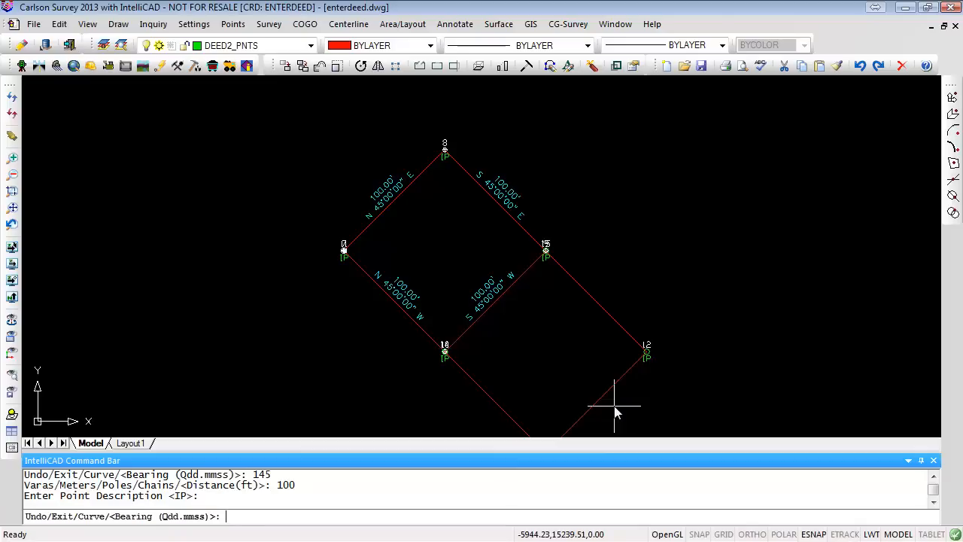
text(E)
key(Return)
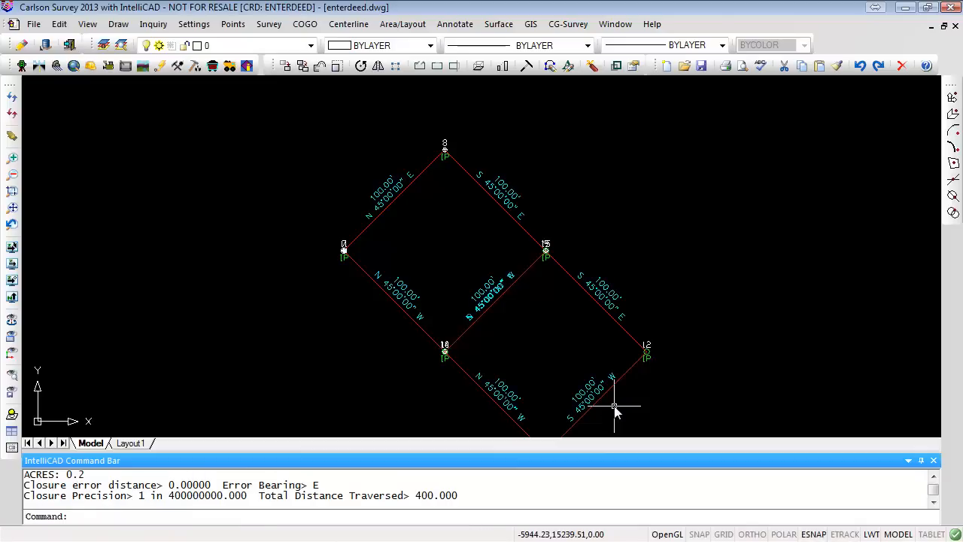
- Select the distance label on the new lot's northeast side to check which layer it is on
scroll(666, 335, down, 3)
scroll(666, 334, up, 4)
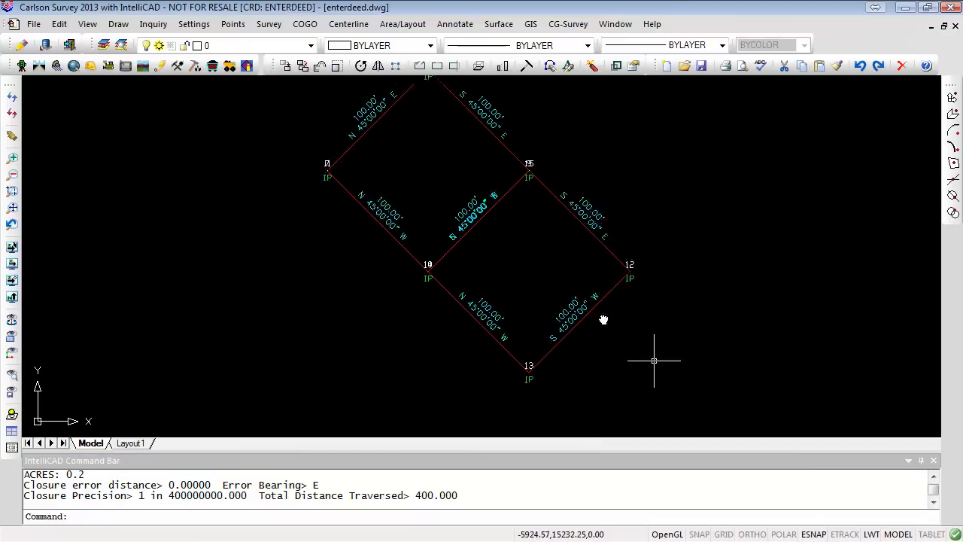
mouse_move(601, 318)
middle_down()
mouse_move(582, 298)
mouse_move(558, 322)
middle_up()
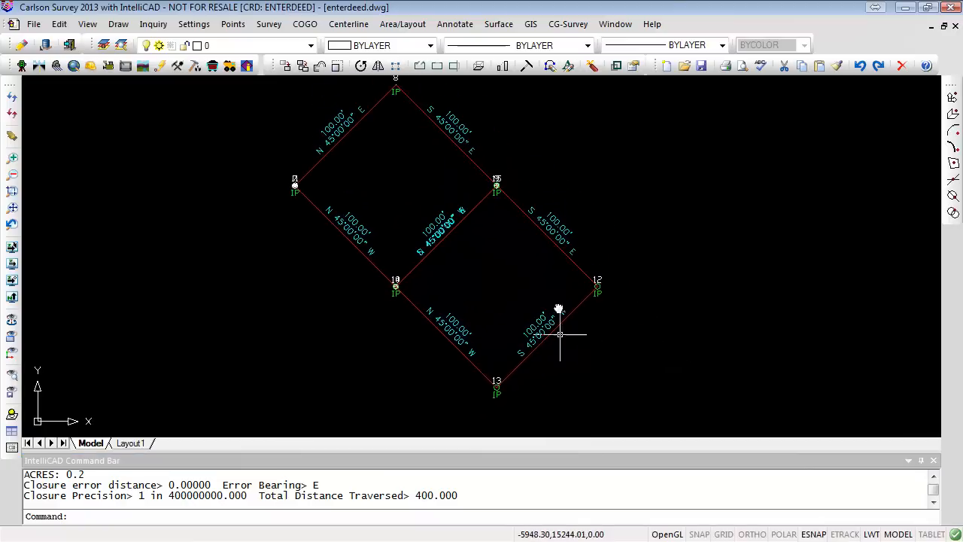
click(557, 222)
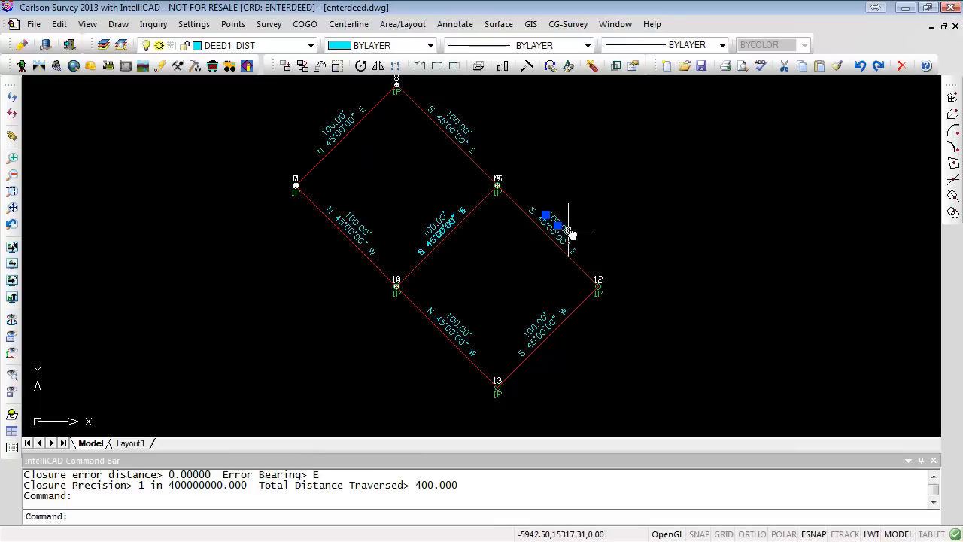
key(Escape)
key(Escape)
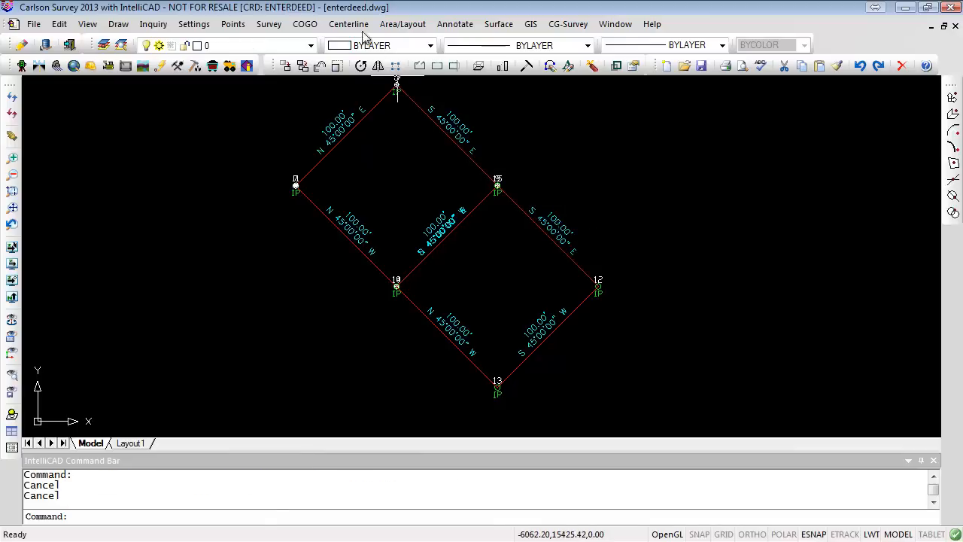
- Review the distance and angle label layers in Enter Deed Description's line label general settings, then cancel out
click(269, 25)
click(330, 176)
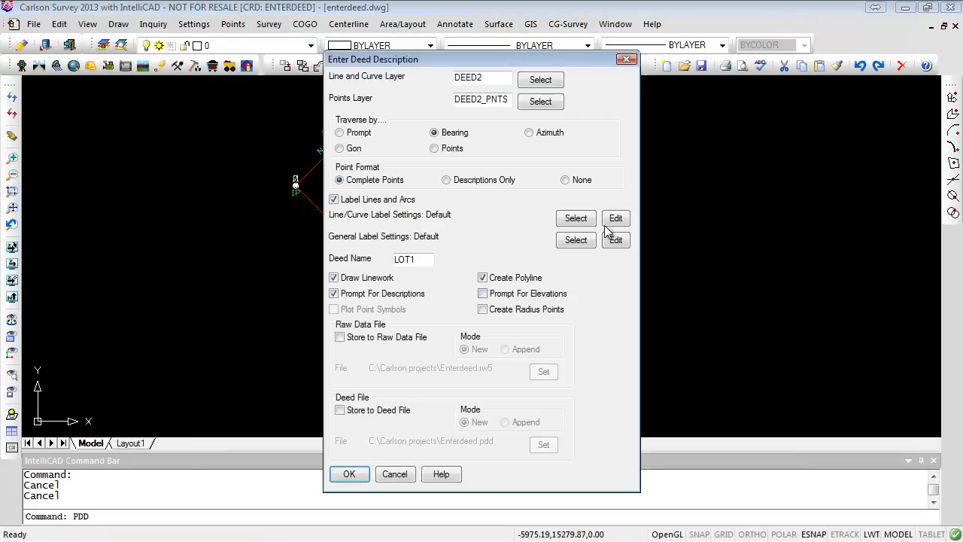
click(615, 219)
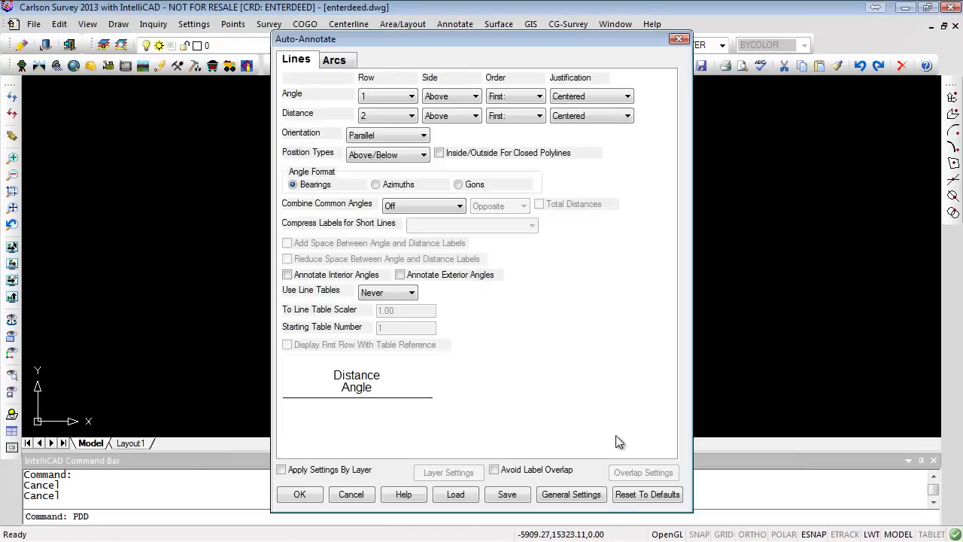
click(571, 495)
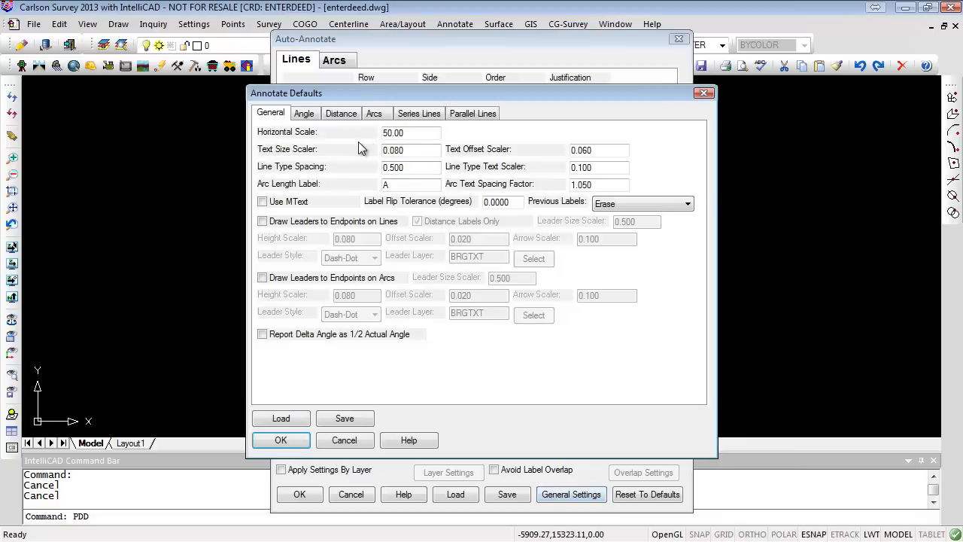
click(341, 114)
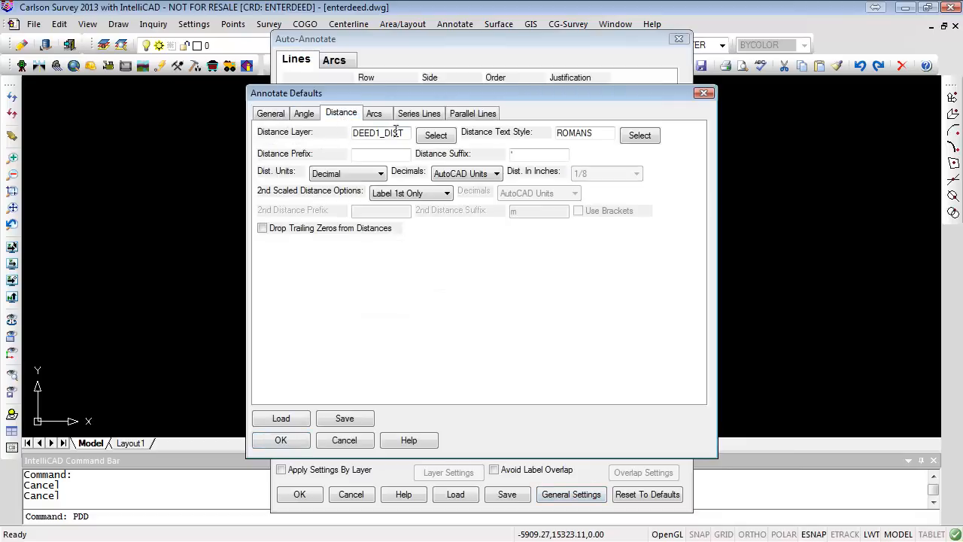
click(307, 114)
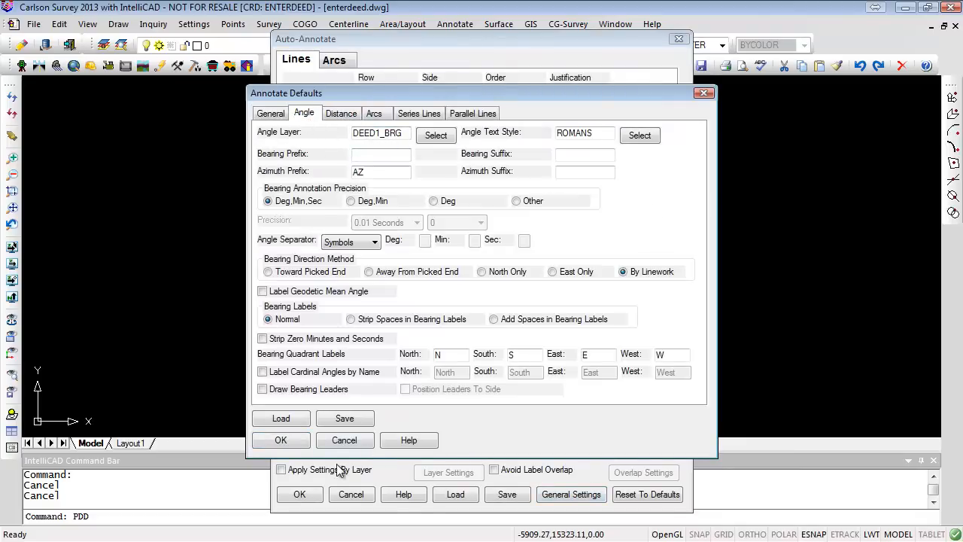
click(345, 443)
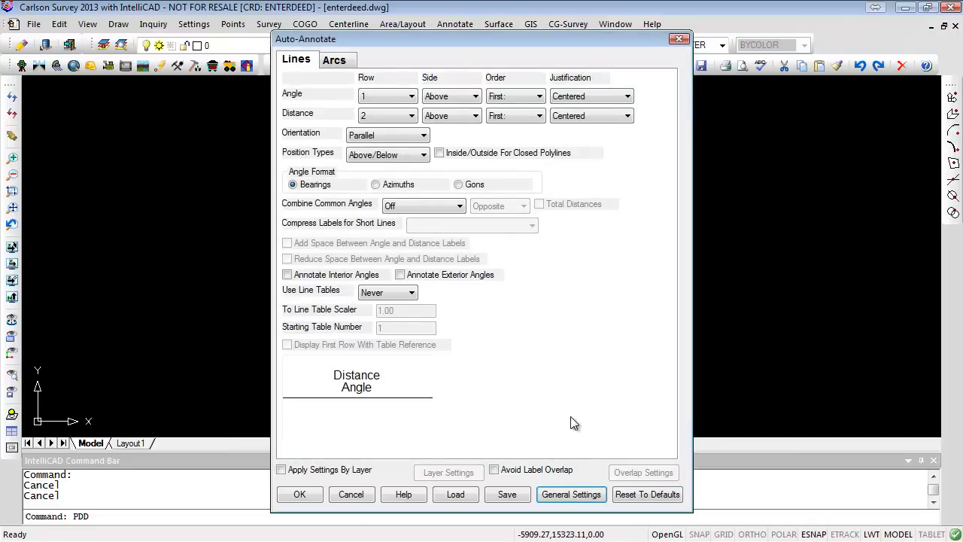
click(351, 494)
key(Return)
click(394, 474)
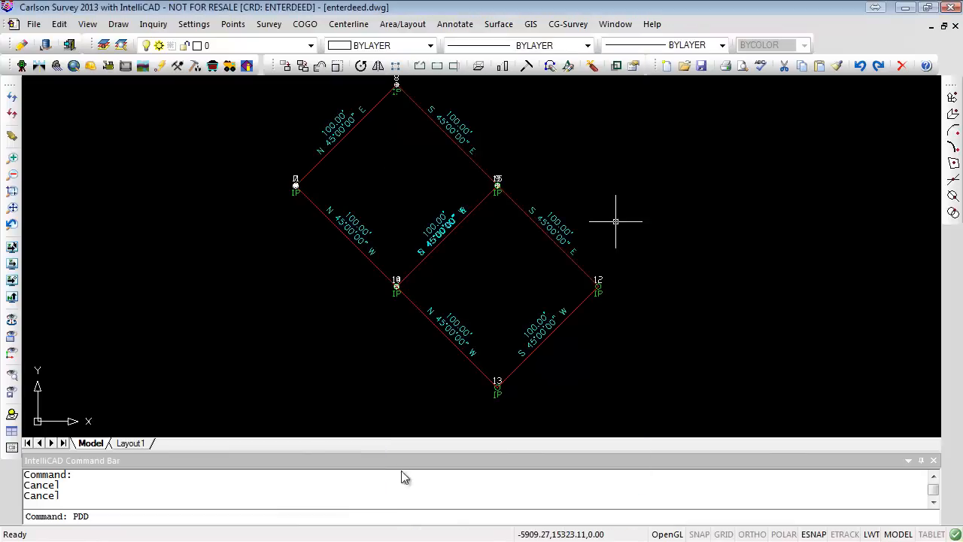
- Select that northeast distance label again to inspect its layer
scroll(555, 326, up, 3)
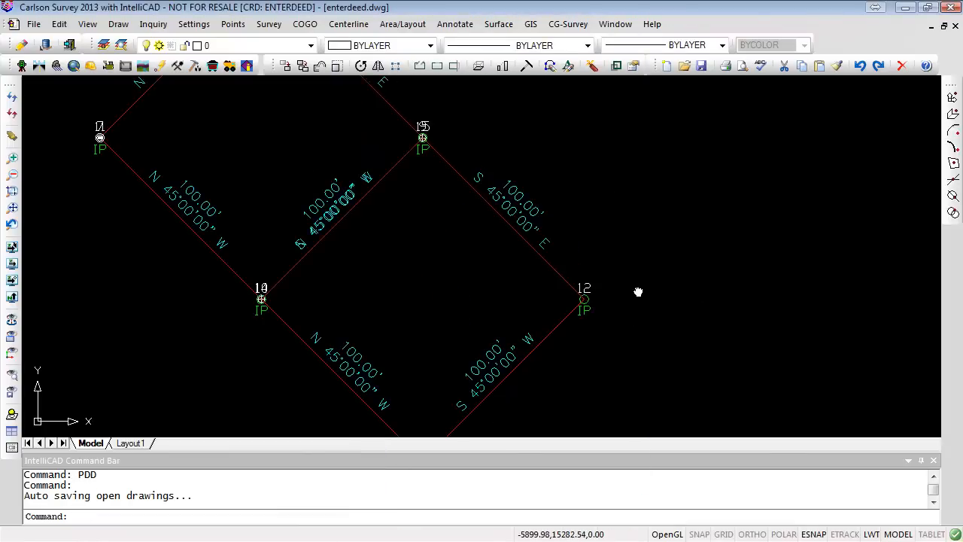
mouse_move(639, 290)
middle_down()
mouse_move(660, 200)
mouse_move(660, 271)
mouse_move(631, 226)
middle_up()
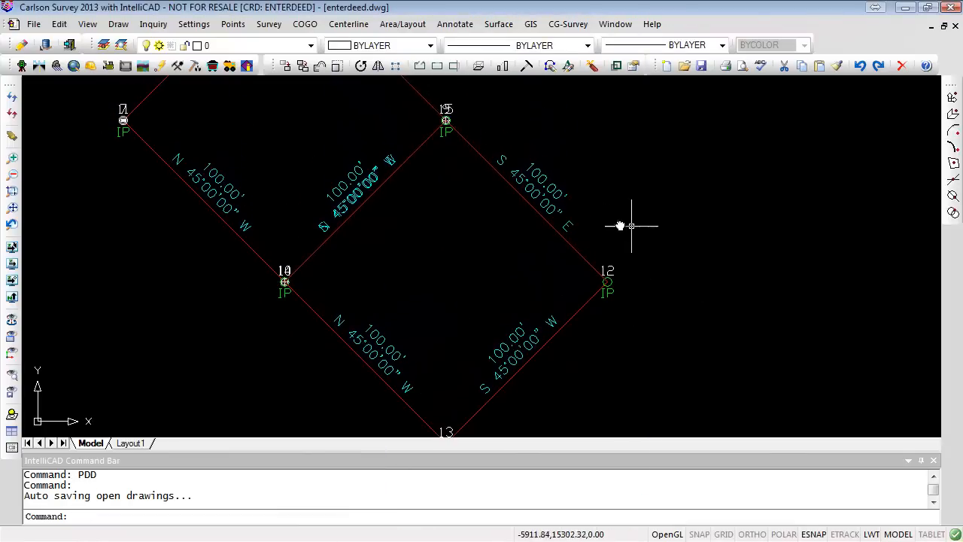
click(540, 177)
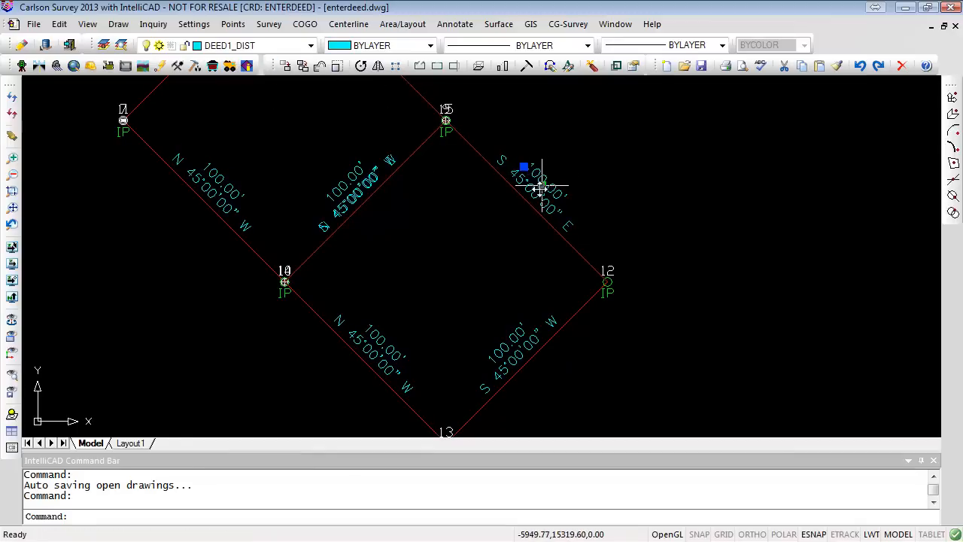
key(Escape)
key(Escape)
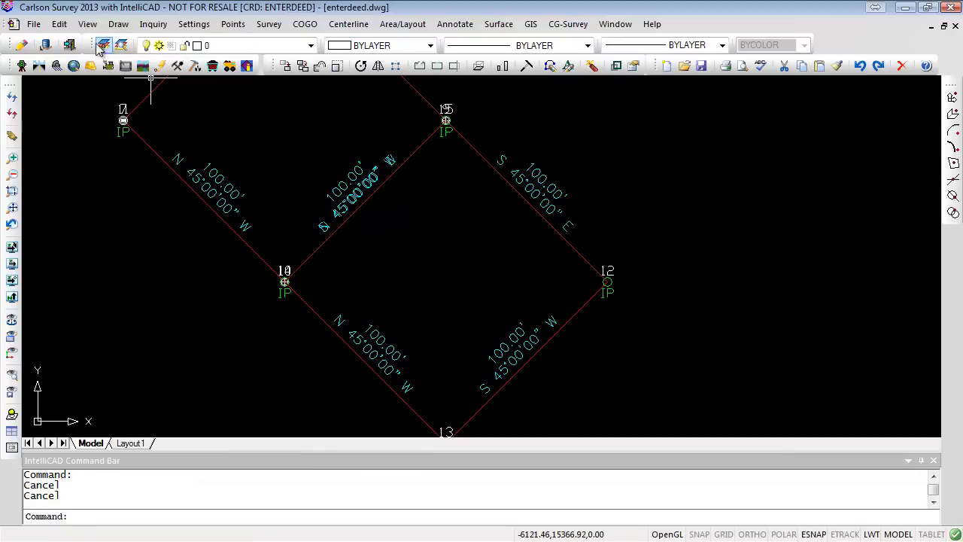
- Open the layer explorer and create a new layer named DEED2_BRG
click(121, 45)
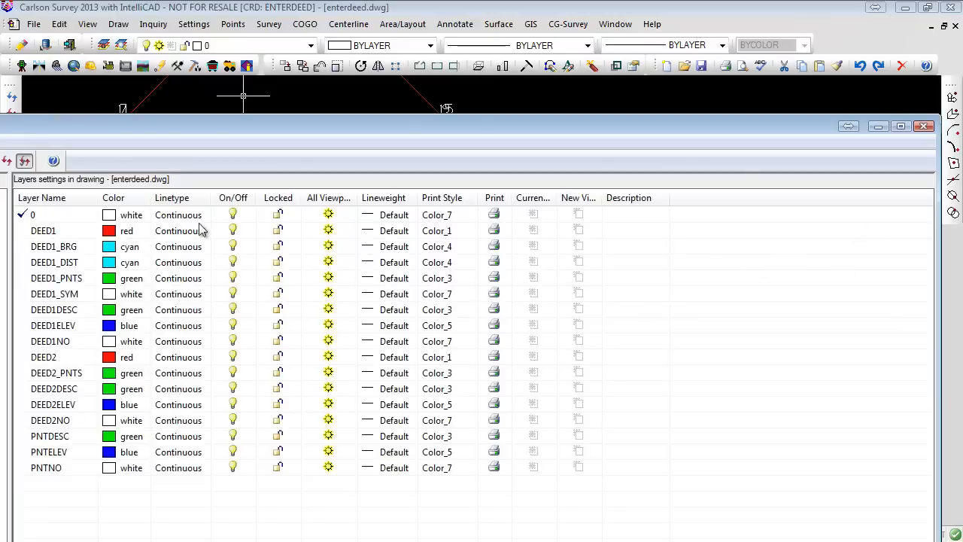
drag(151, 124, 353, 42)
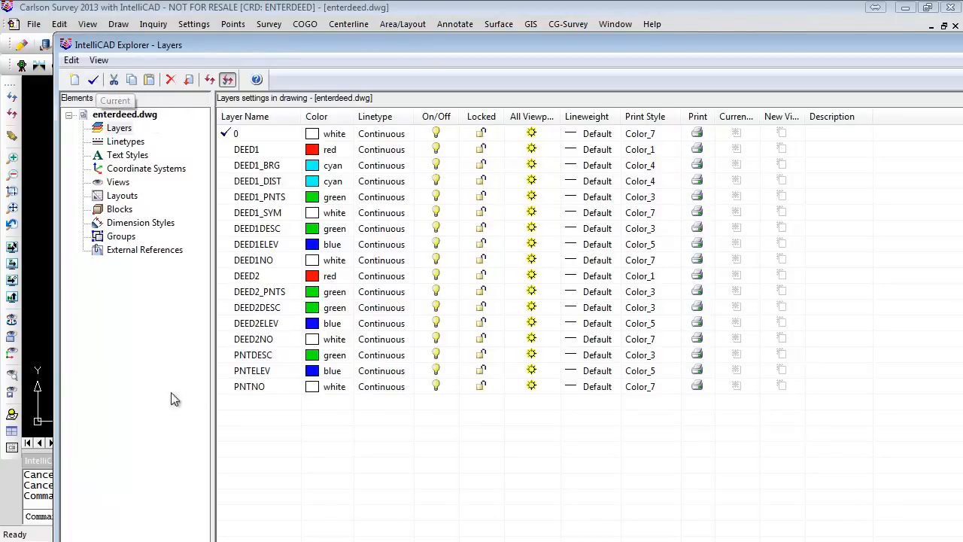
right_click(258, 404)
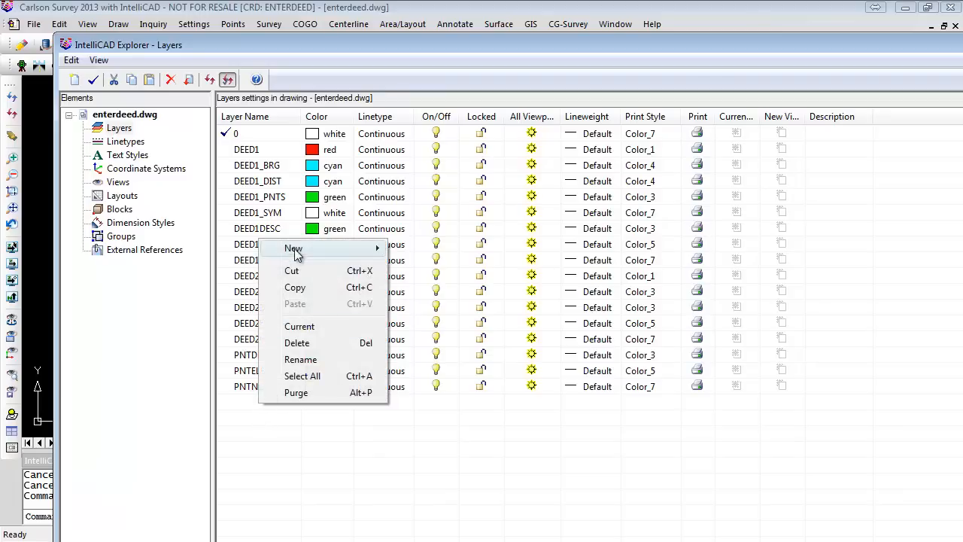
mouse_move(294, 248)
click(421, 248)
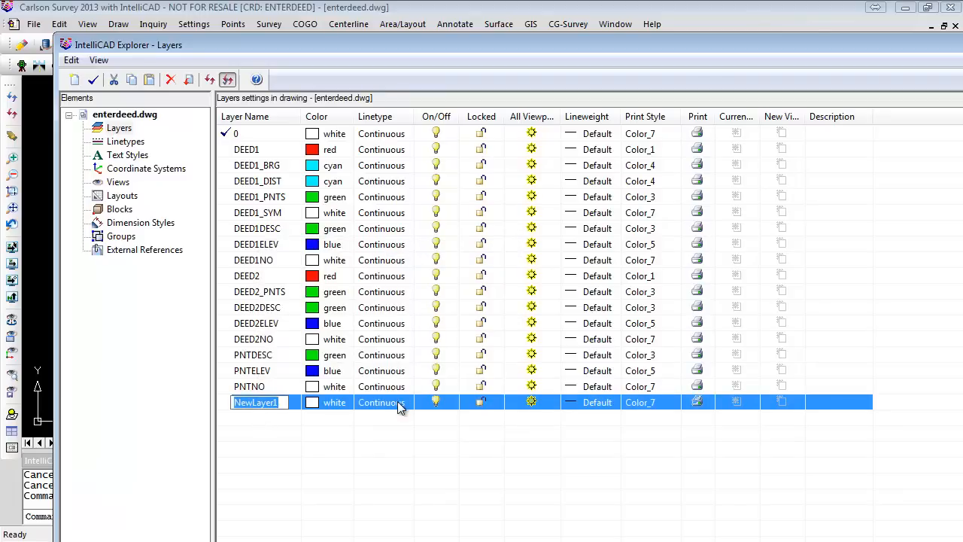
text(d)
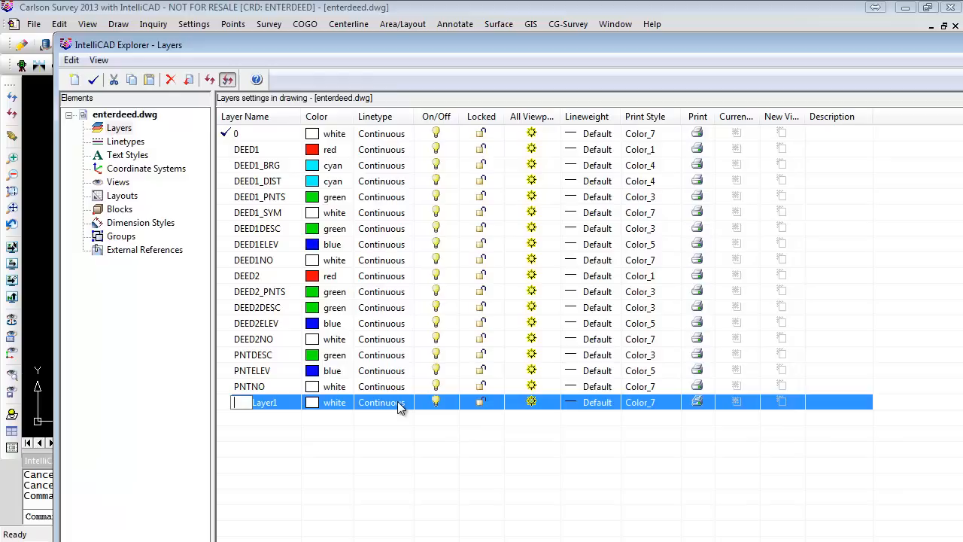
text(DEED2_BRG)
key(Return)
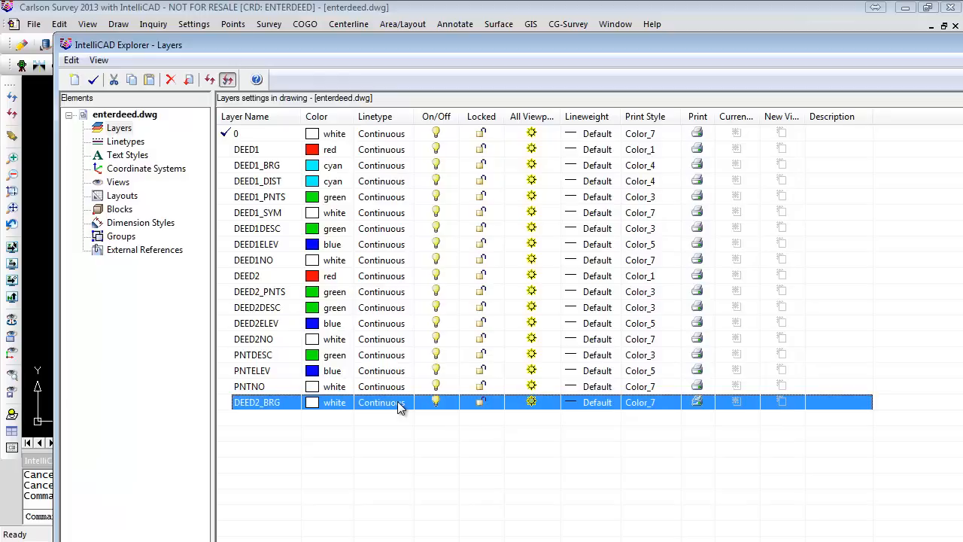
- Create a new layer named DEED2_DIST in the layer explorer, then close the explorer
right_click(257, 417)
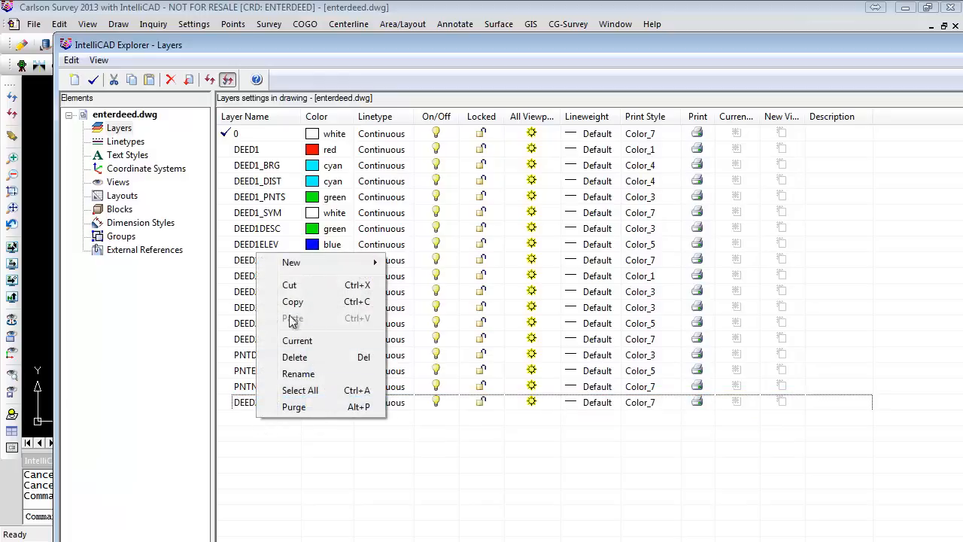
mouse_move(304, 264)
click(418, 263)
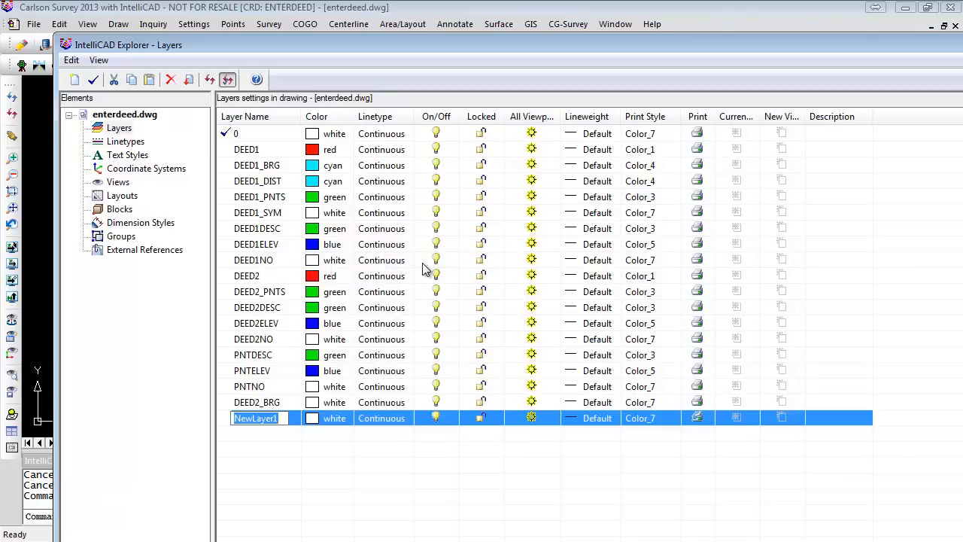
text(DEED2)
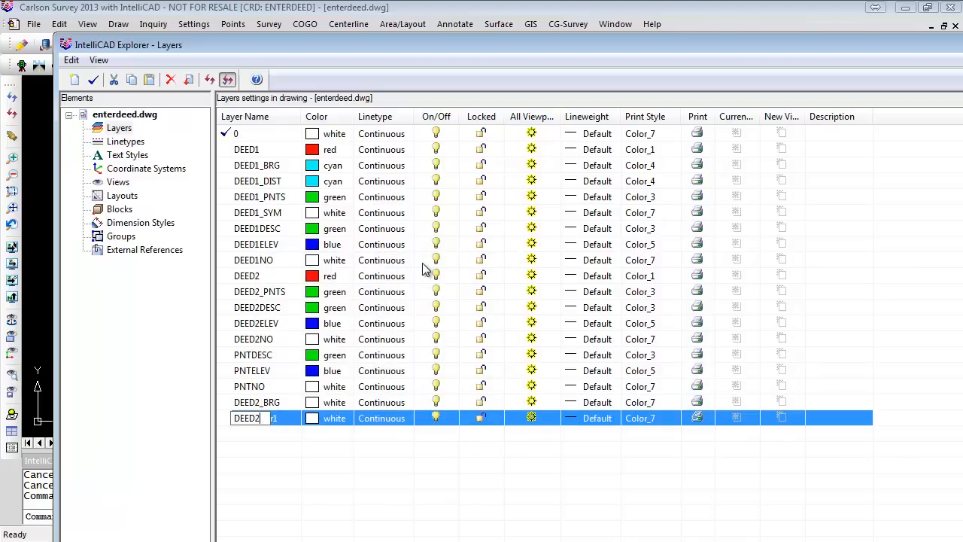
text(_DIST)
key(Return)
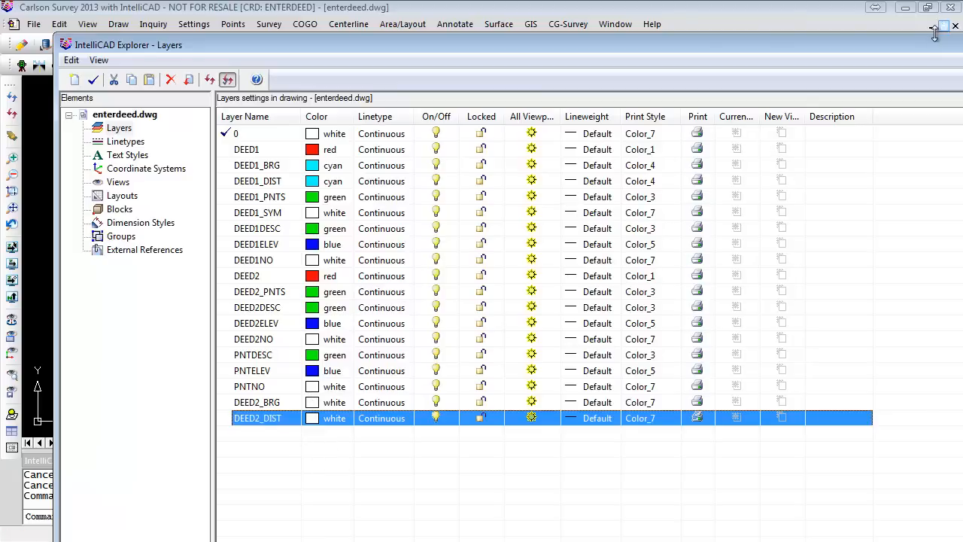
drag(919, 40, 674, 43)
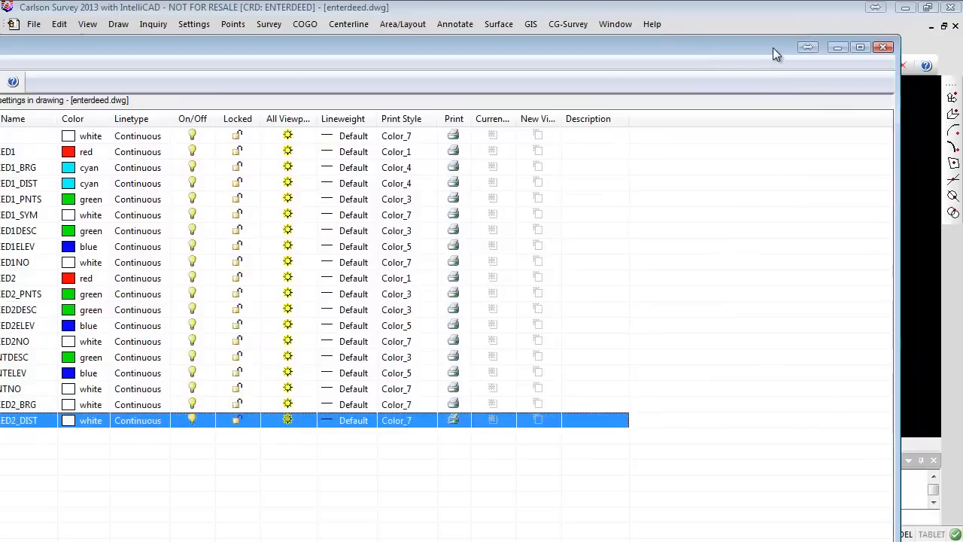
click(883, 47)
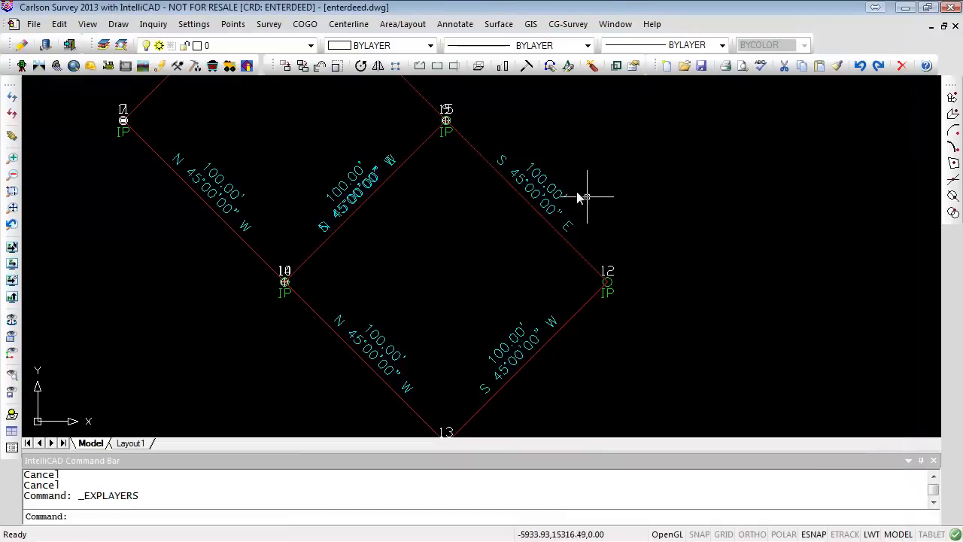
click(452, 265)
click(630, 140)
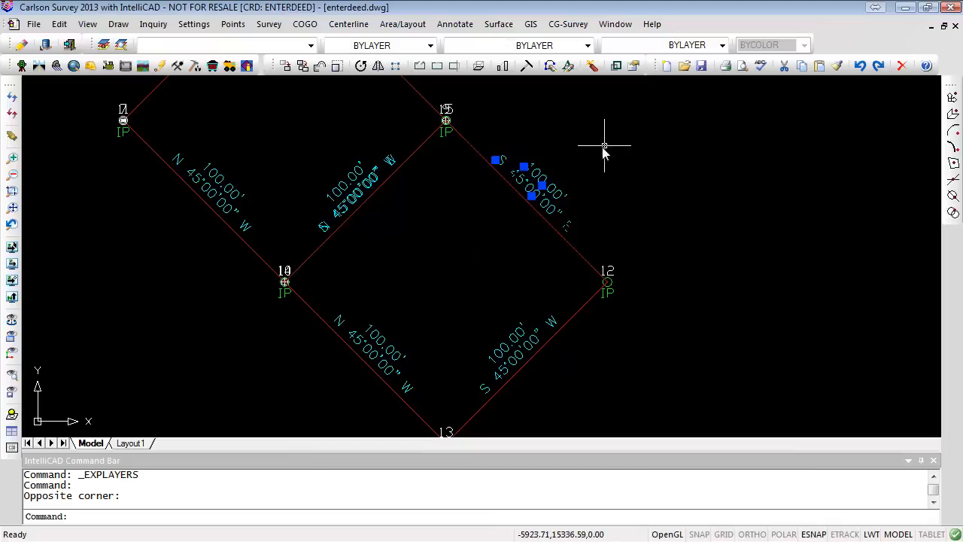
click(496, 358)
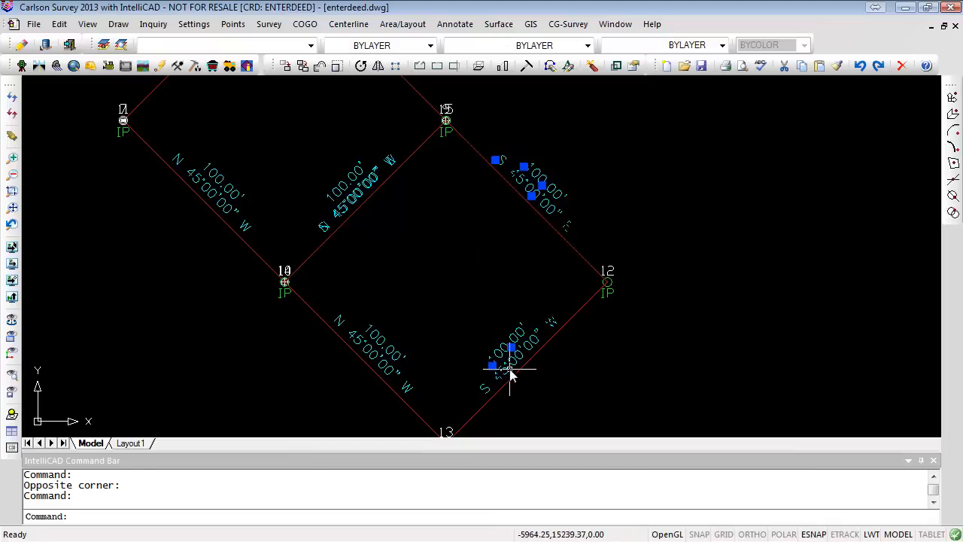
click(405, 385)
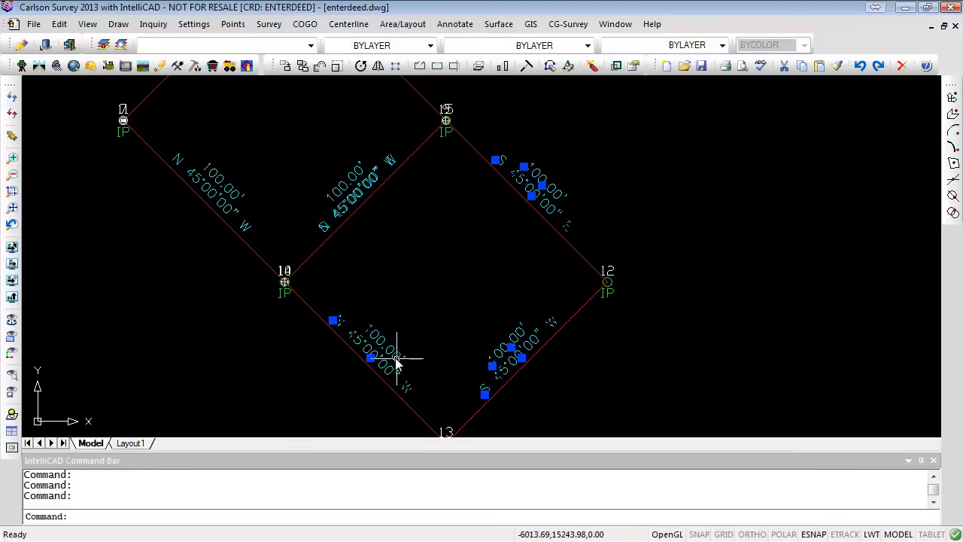
scroll(310, 225, up, 2)
scroll(307, 215, up, 4)
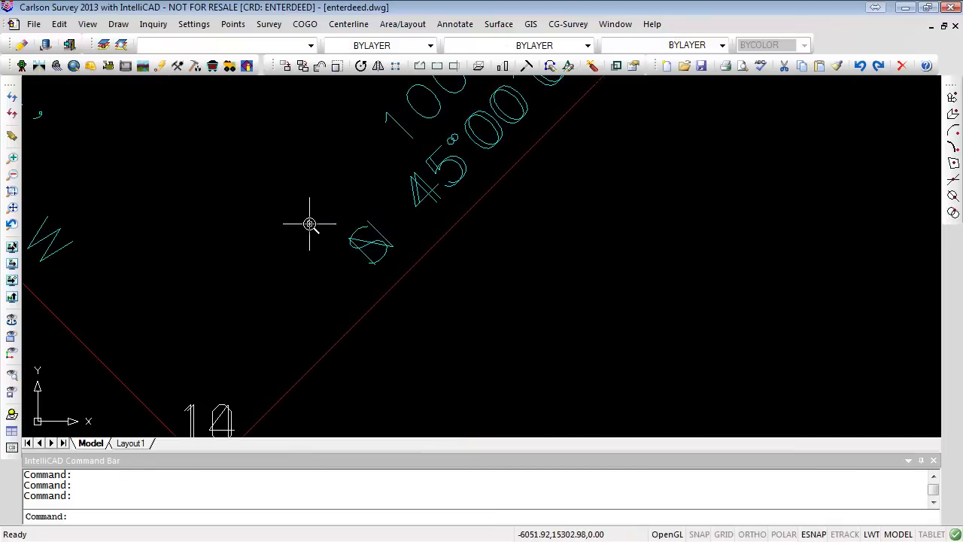
scroll(440, 247, down, 7)
scroll(307, 192, up, 5)
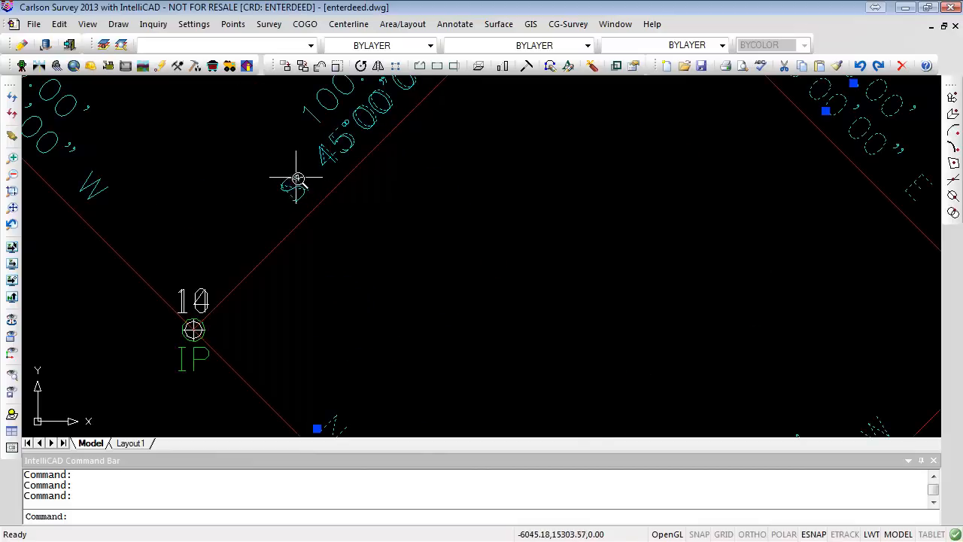
click(298, 179)
middle_drag(402, 251, 400, 296)
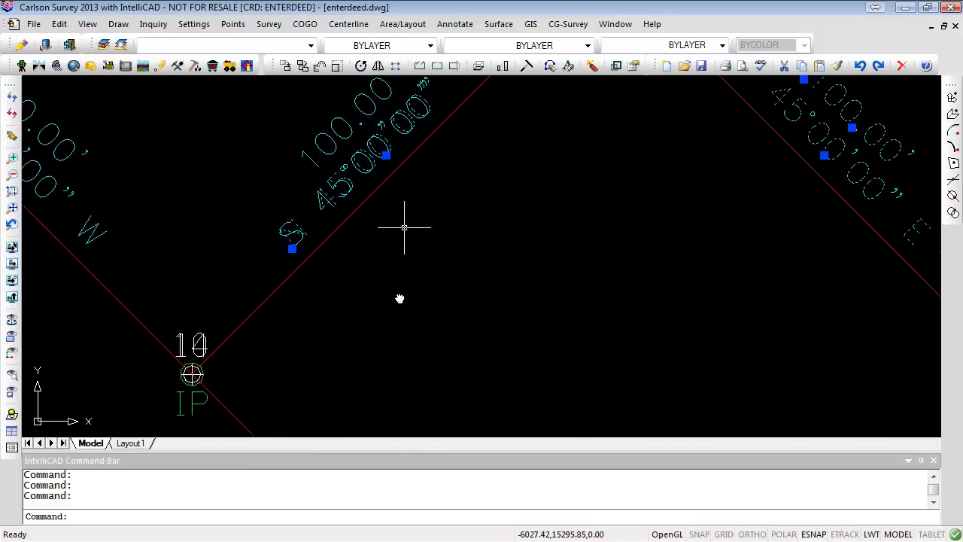
click(312, 161)
click(310, 46)
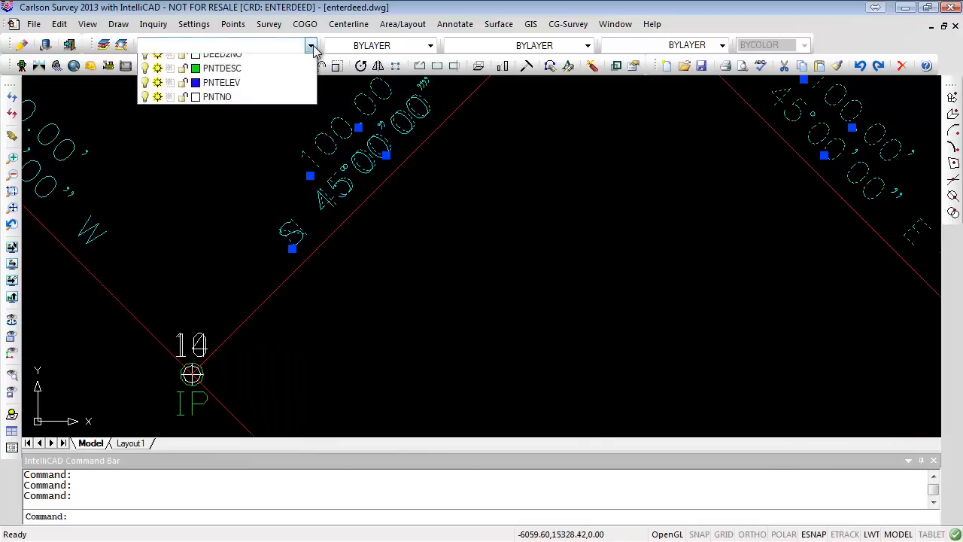
click(311, 46)
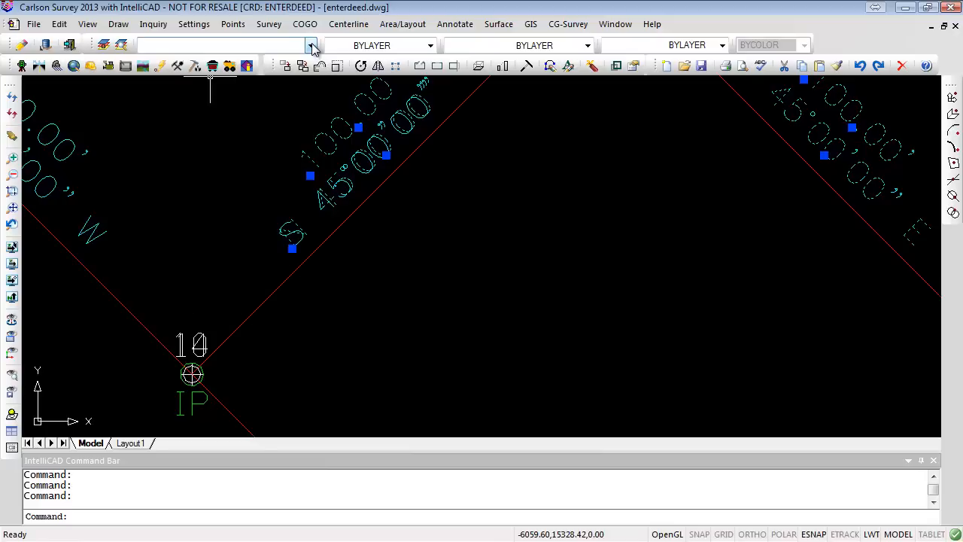
click(310, 46)
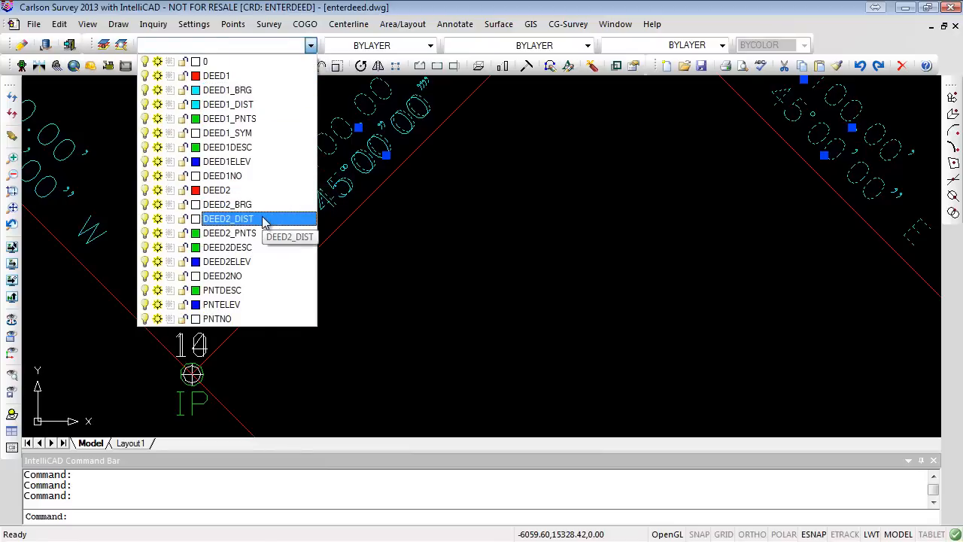
click(573, 310)
key(Escape)
key(Escape)
scroll(572, 315, down, 5)
scroll(571, 315, up, 3)
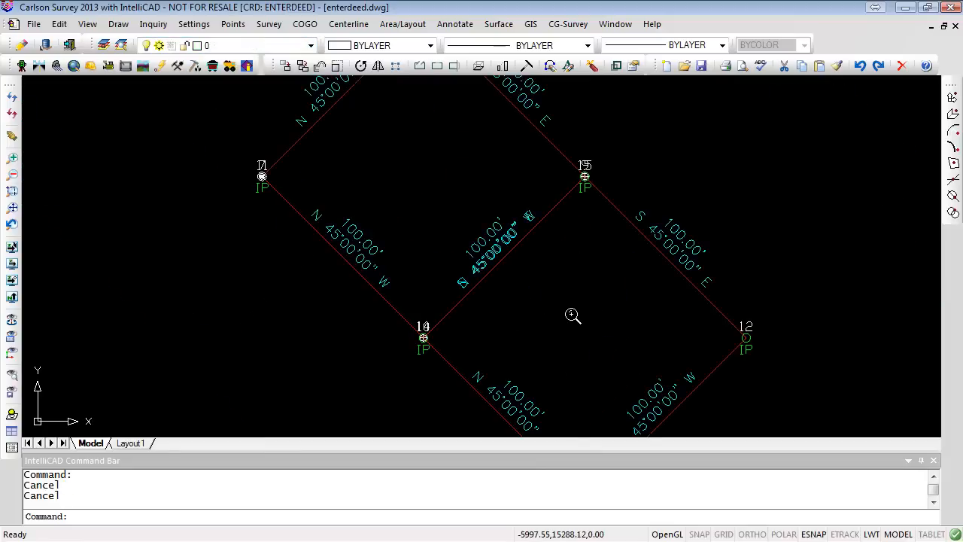
- Move the new lot's four distance labels onto the DEED2_DIST layer
middle_drag(572, 315, 537, 263)
click(593, 175)
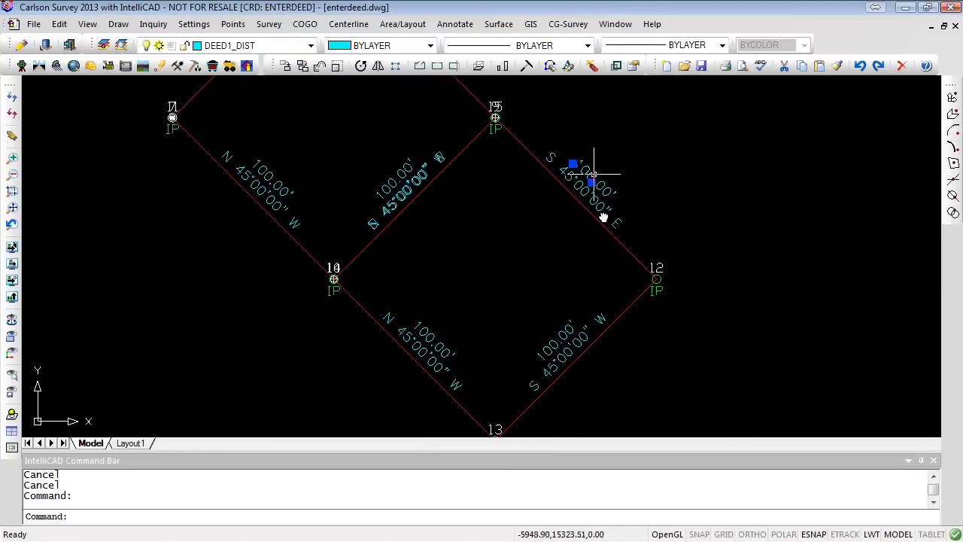
click(567, 329)
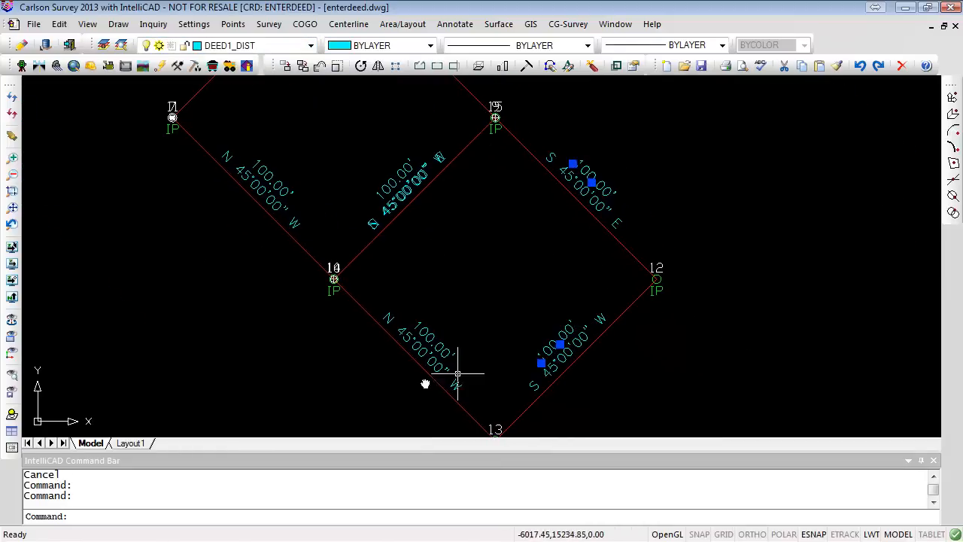
click(438, 339)
click(391, 185)
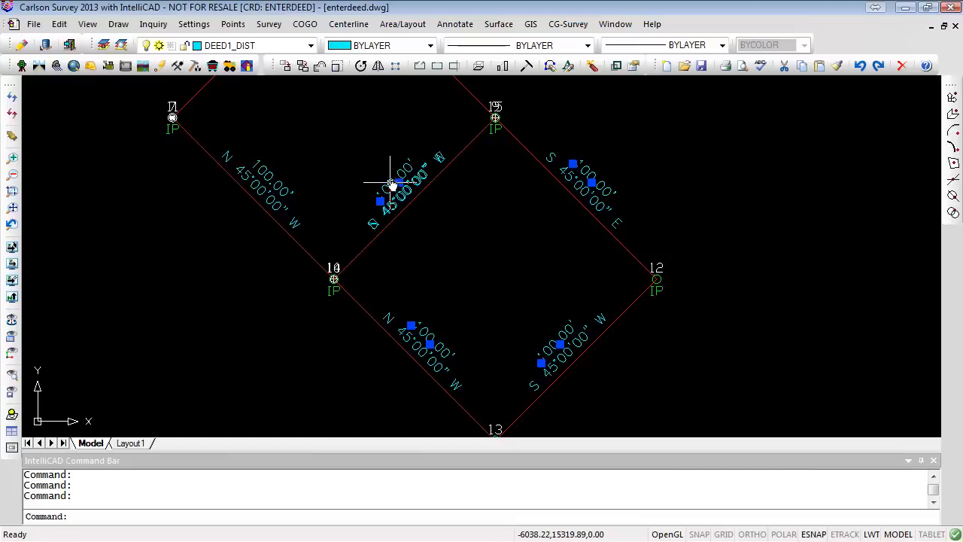
click(310, 45)
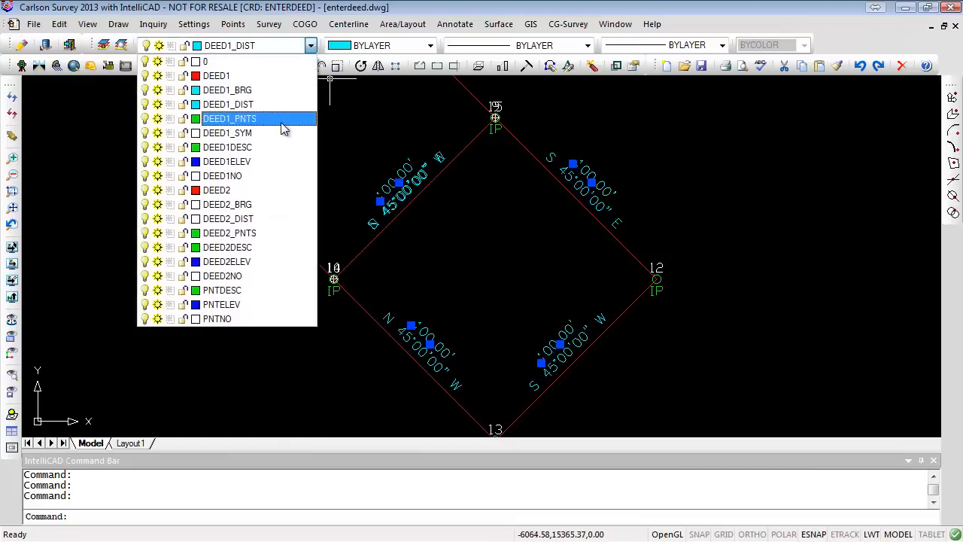
click(260, 219)
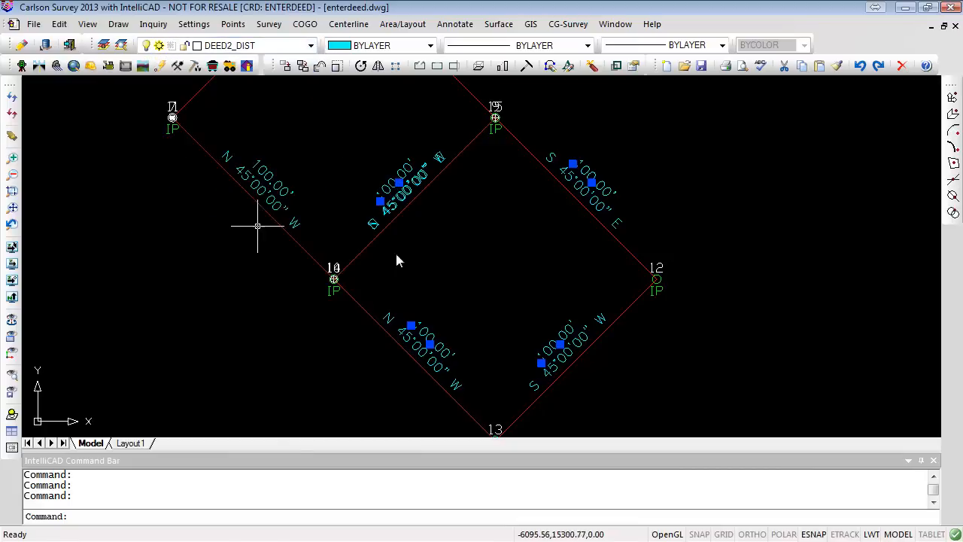
key(Escape)
key(Escape)
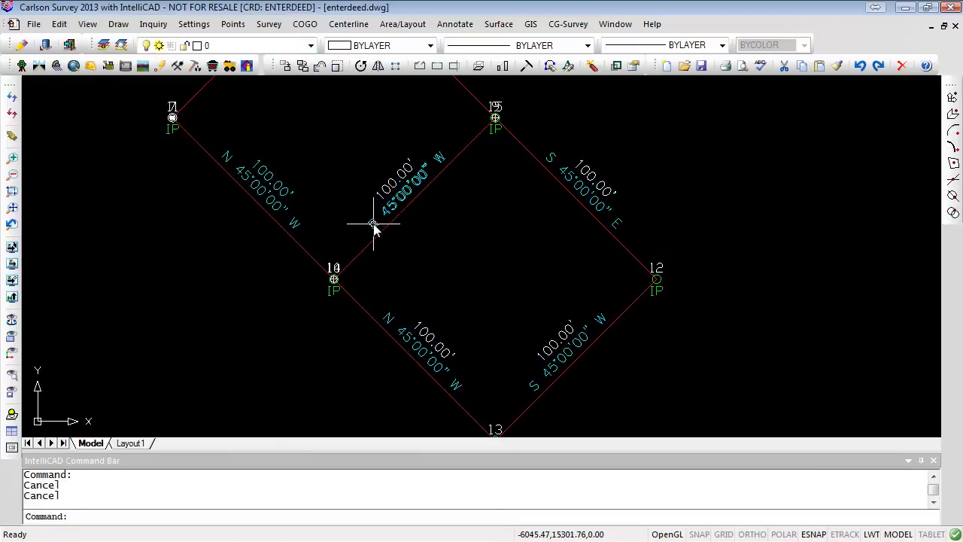
- Move the new lot's four bearing labels onto the DEED2_BRG layer
scroll(373, 223, up, 5)
click(340, 216)
scroll(473, 239, down, 6)
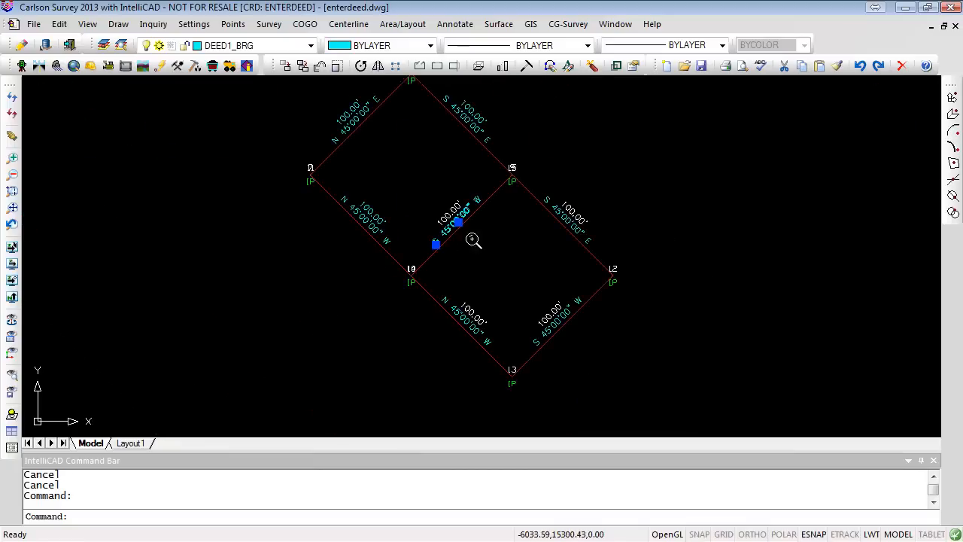
click(574, 220)
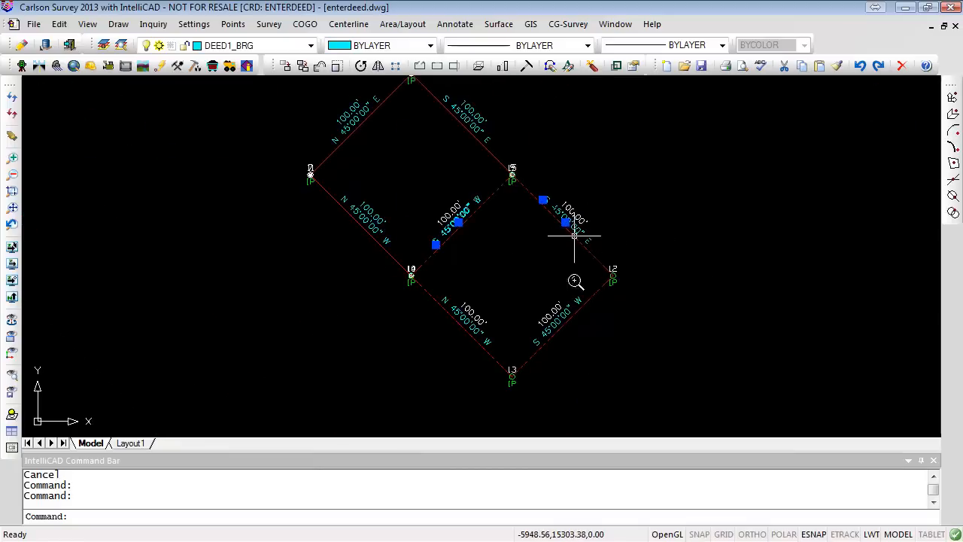
click(562, 318)
click(480, 332)
click(477, 332)
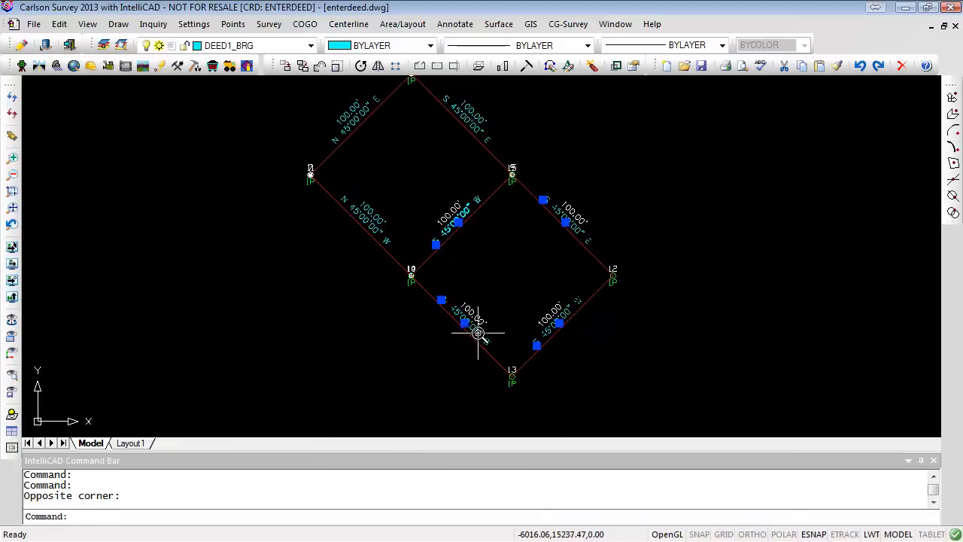
click(310, 45)
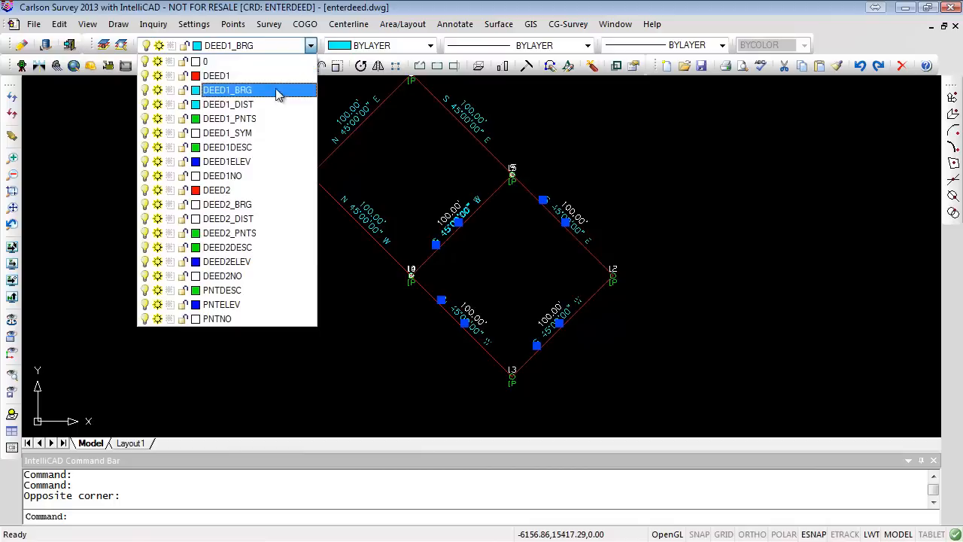
click(240, 204)
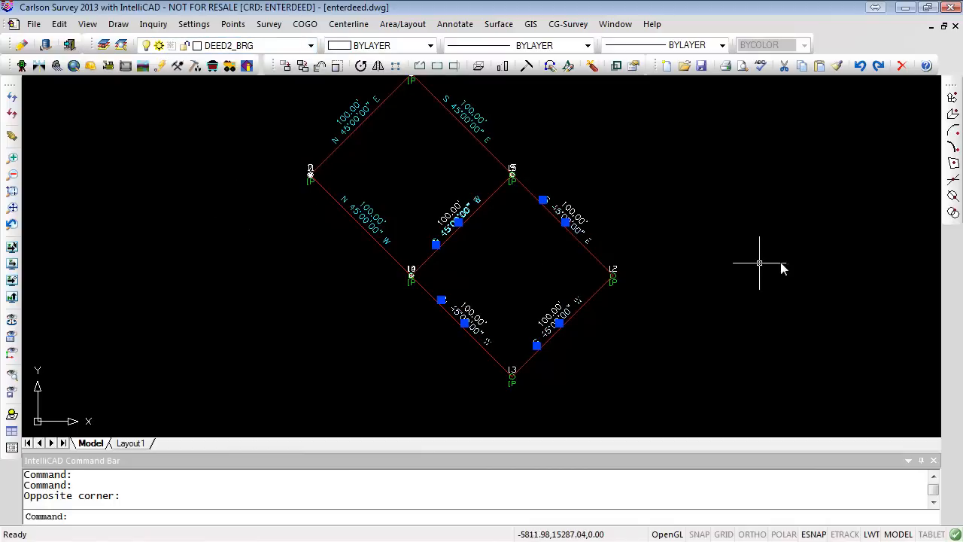
key(Escape)
key(Escape)
- Review the entity snap modes in the drawing settings, closing the dialog without changes
scroll(675, 272, up, 2)
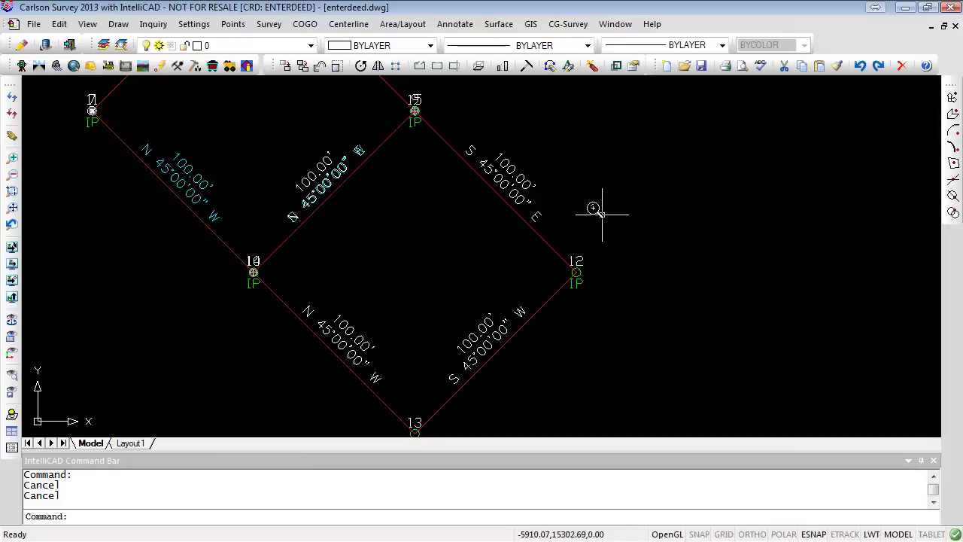
scroll(605, 211, down, 2)
mouse_move(638, 255)
middle_down()
mouse_move(623, 282)
mouse_move(559, 191)
mouse_move(605, 235)
middle_up()
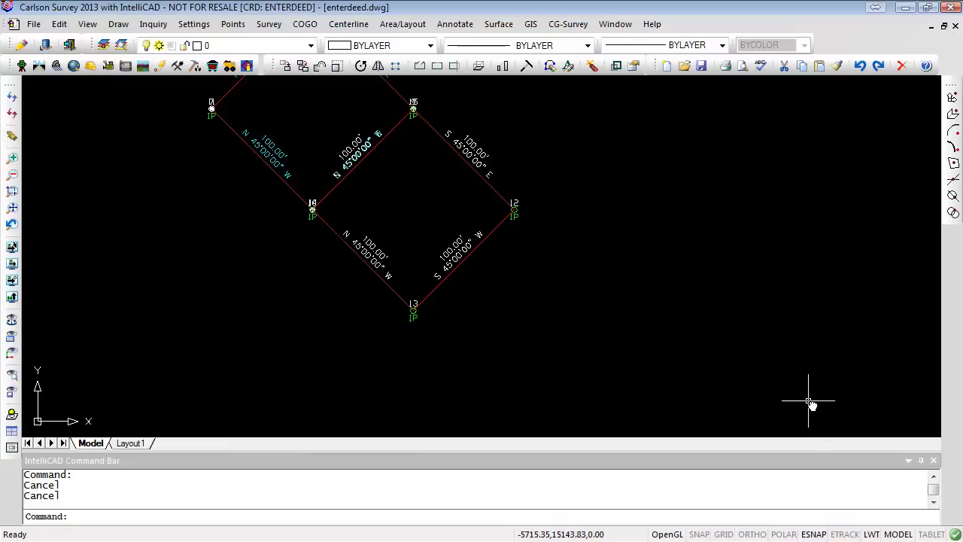
right_click(815, 534)
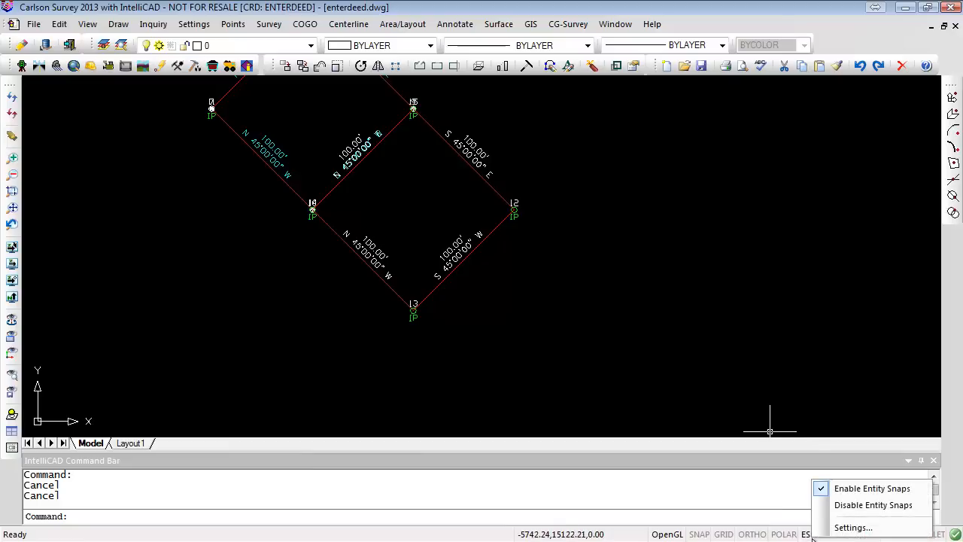
click(844, 525)
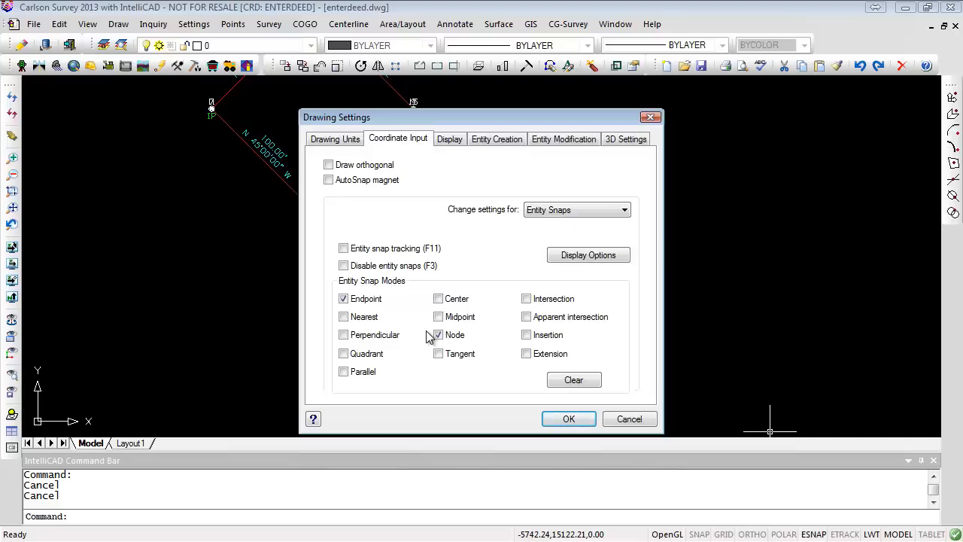
click(570, 418)
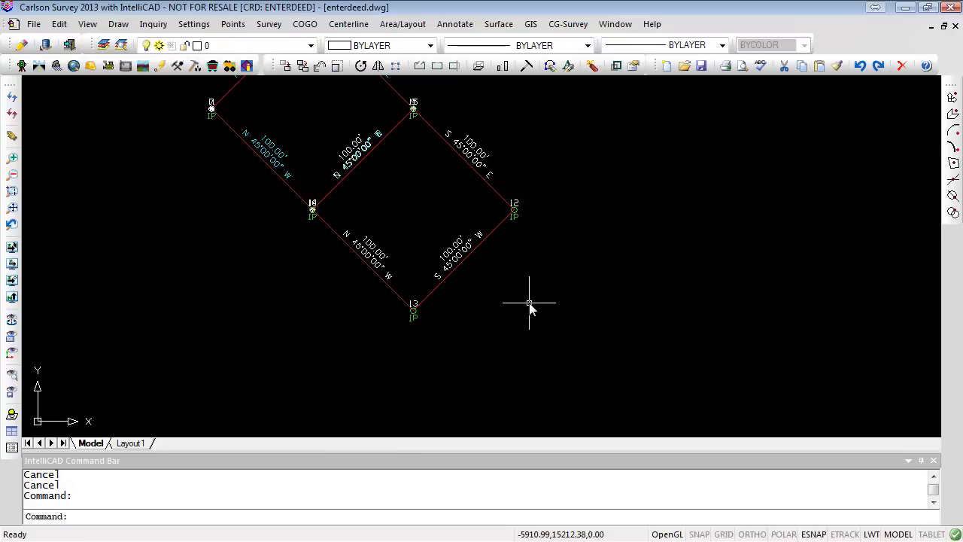
click(812, 534)
click(812, 535)
right_click(812, 535)
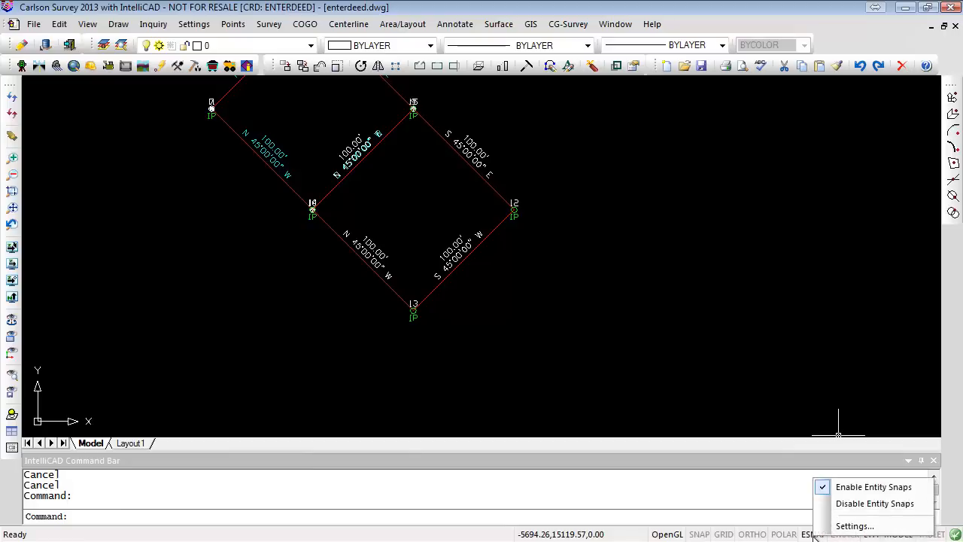
click(855, 526)
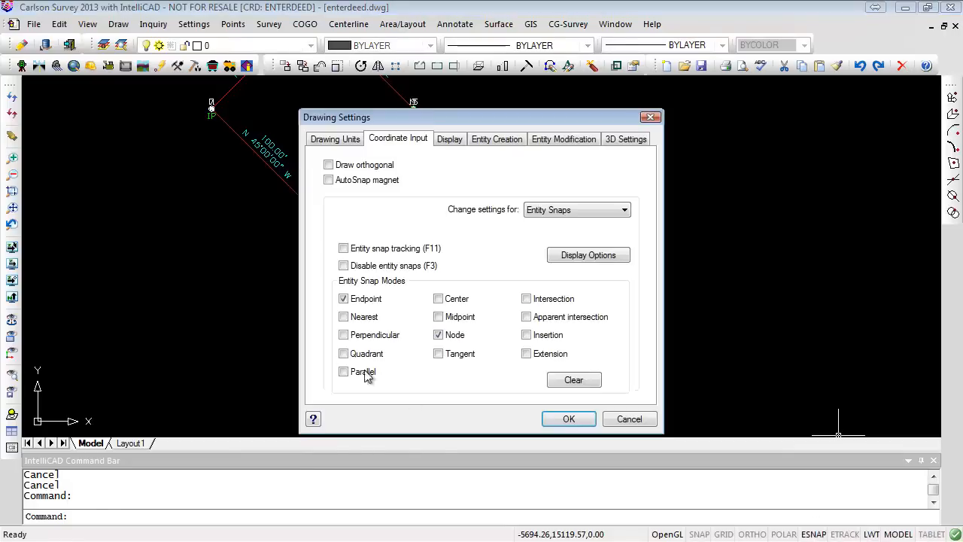
click(640, 419)
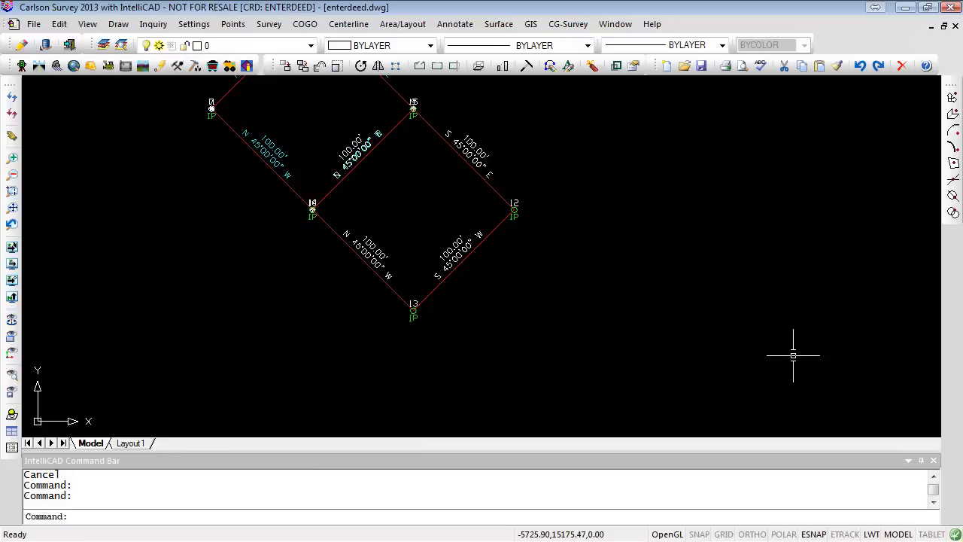
scroll(610, 224, down, 2)
mouse_move(604, 241)
middle_down()
mouse_move(570, 349)
mouse_move(550, 359)
middle_up()
scroll(550, 354, up, 2)
scroll(561, 287, down, 2)
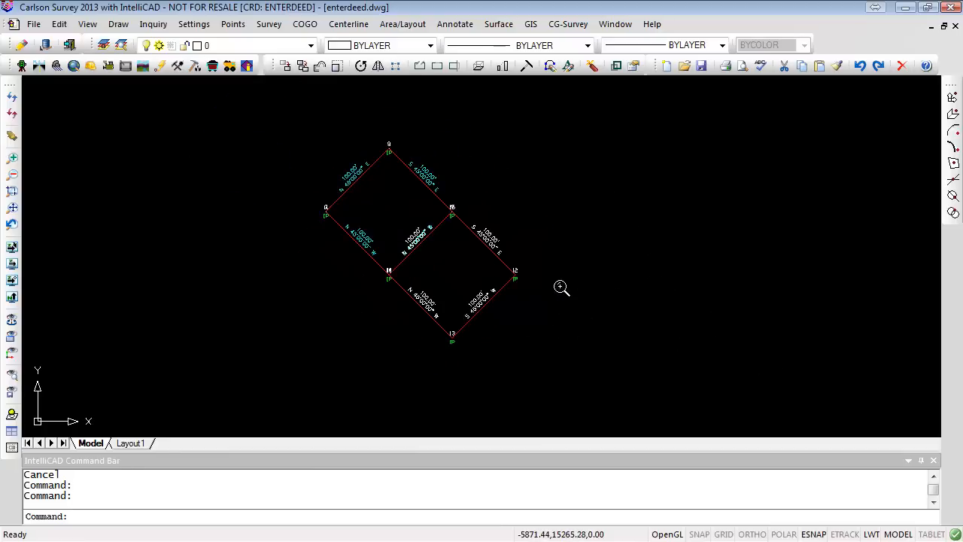
scroll(558, 297, up, 3)
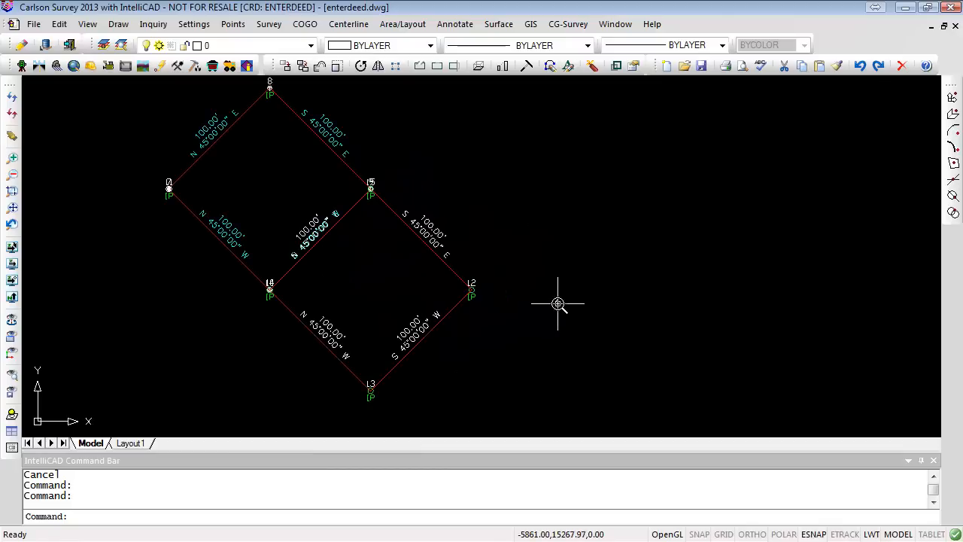
mouse_move(558, 303)
middle_down()
mouse_move(561, 318)
mouse_move(591, 333)
middle_up()
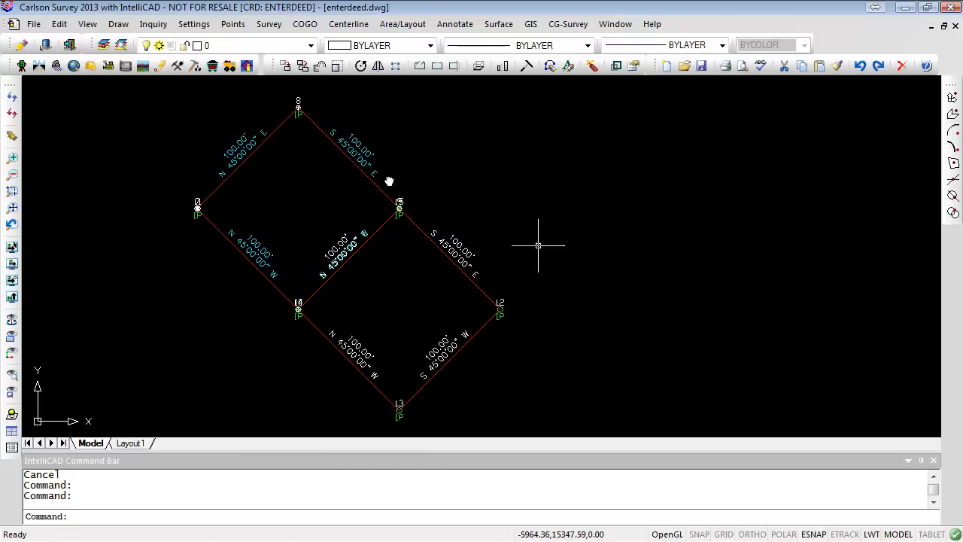
- Set up a point translation from point 1 to point 12, including screen entities
click(233, 24)
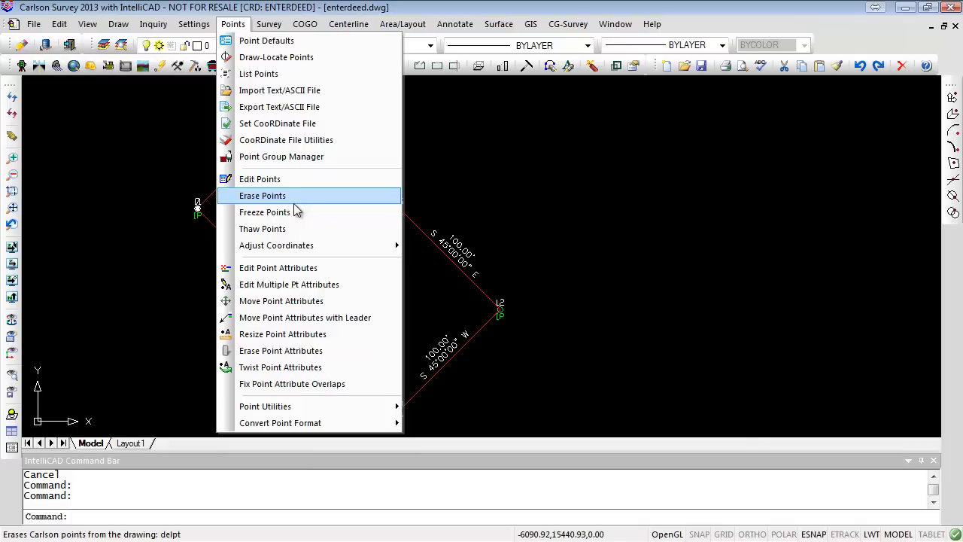
mouse_move(302, 245)
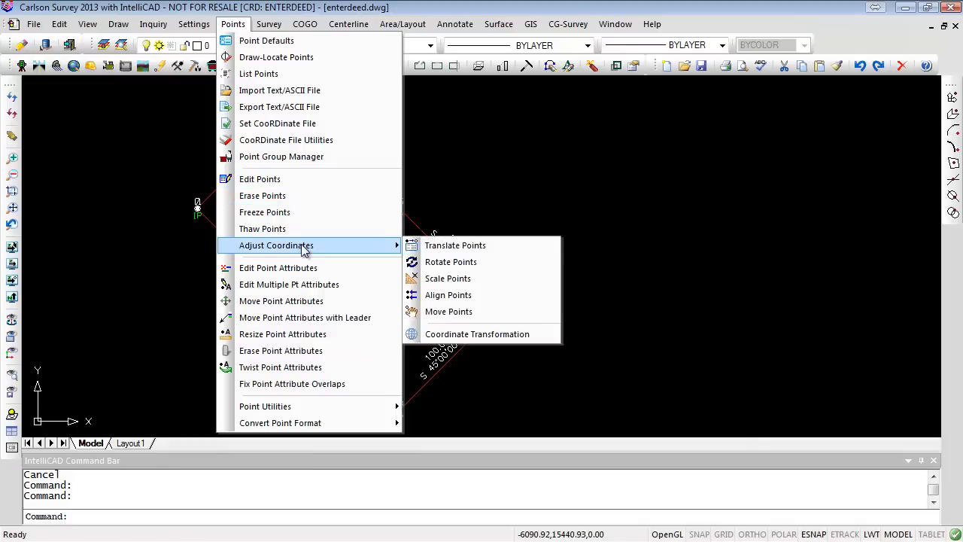
click(480, 246)
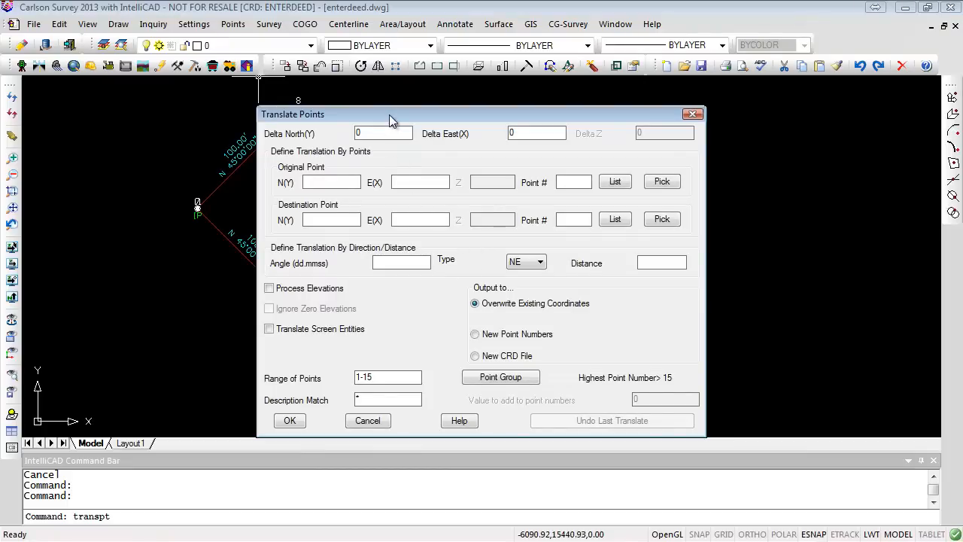
mouse_move(389, 114)
mouse_down()
mouse_move(809, 135)
mouse_move(643, 101)
mouse_up()
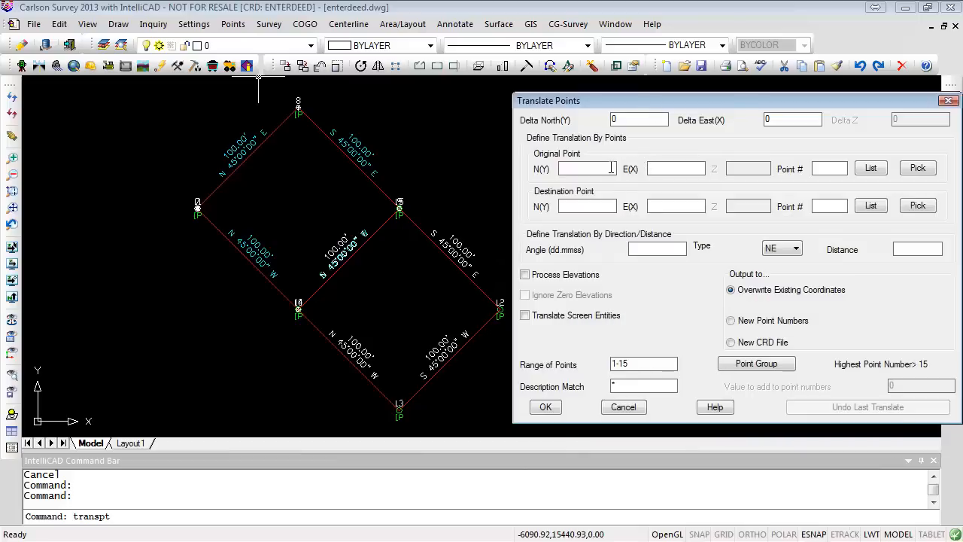
click(821, 164)
text(1)
click(820, 209)
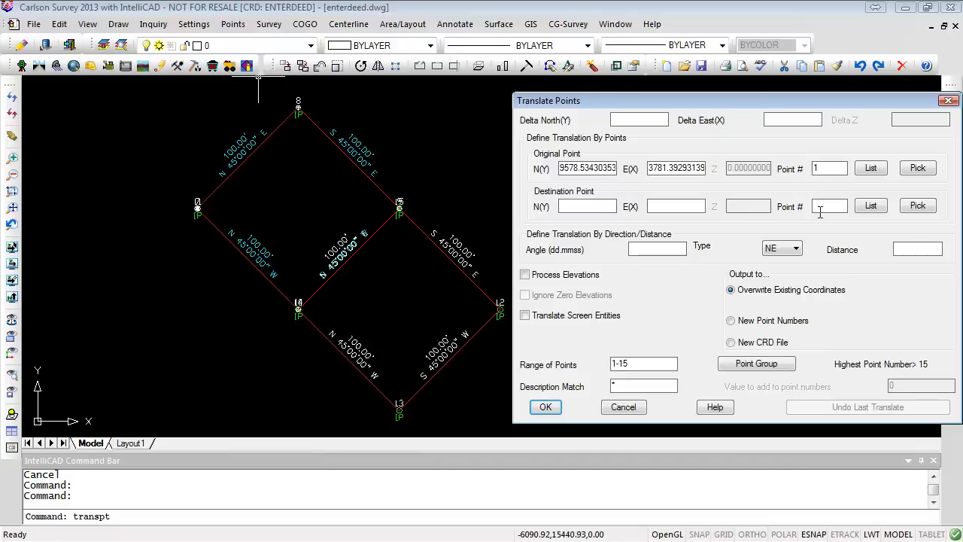
text(12)
click(524, 315)
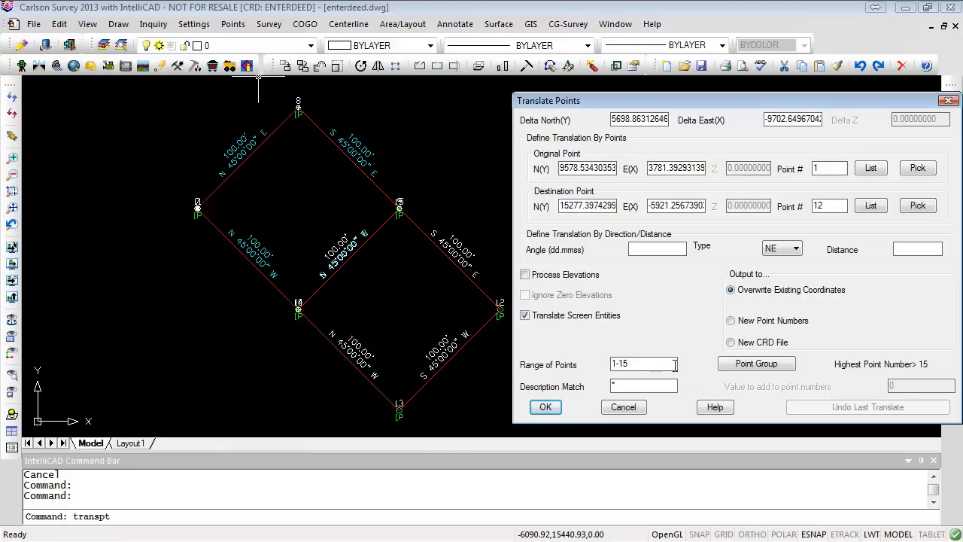
click(548, 407)
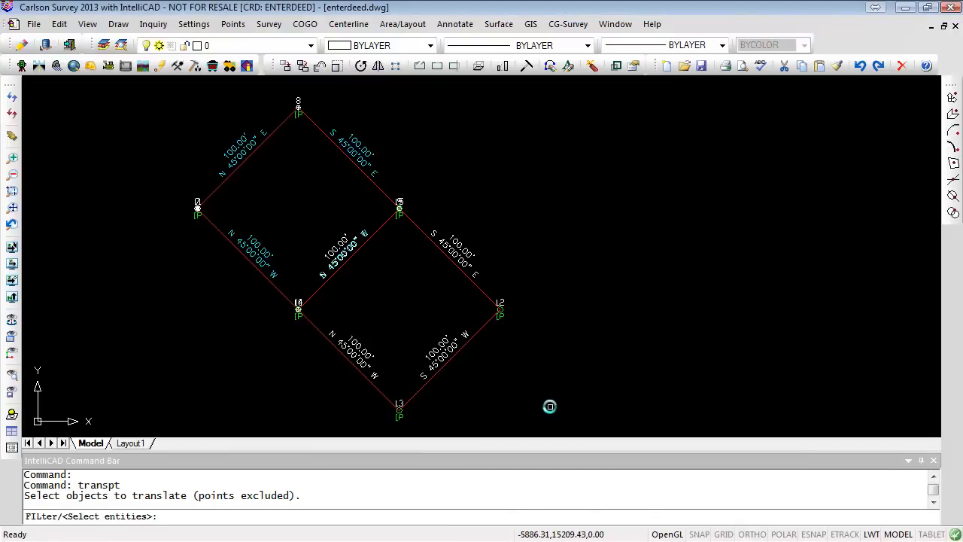
- Select all drawing entities to translate along with the points and acknowledge the result
text(ALL)
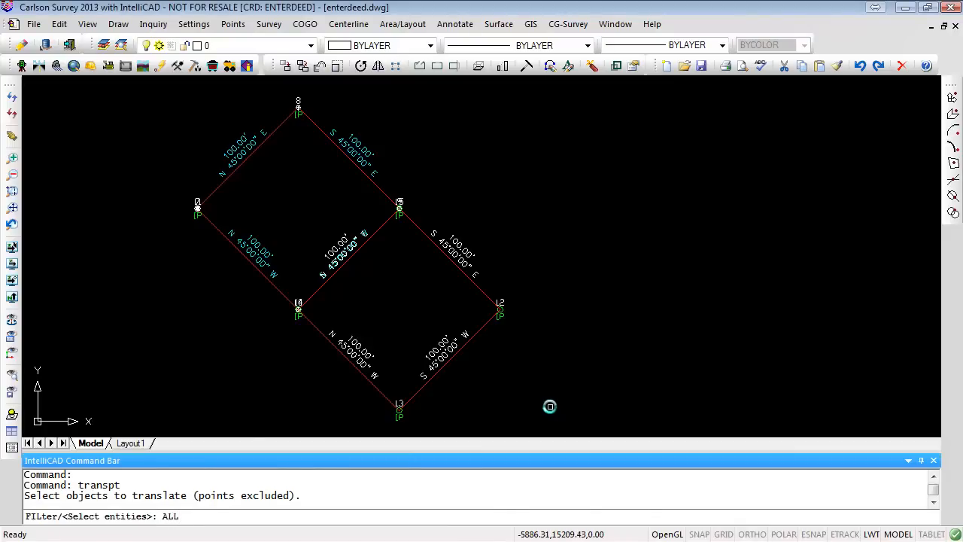
key(Return)
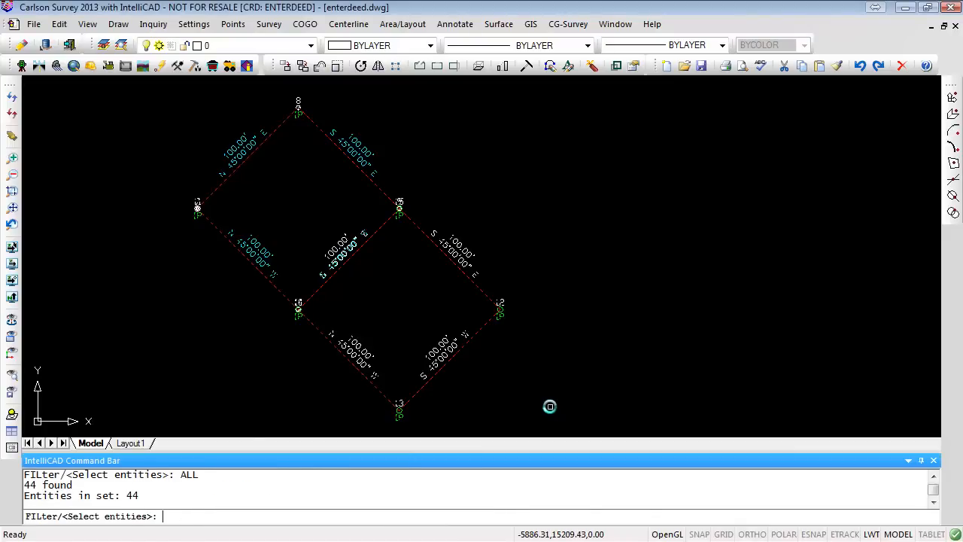
key(Return)
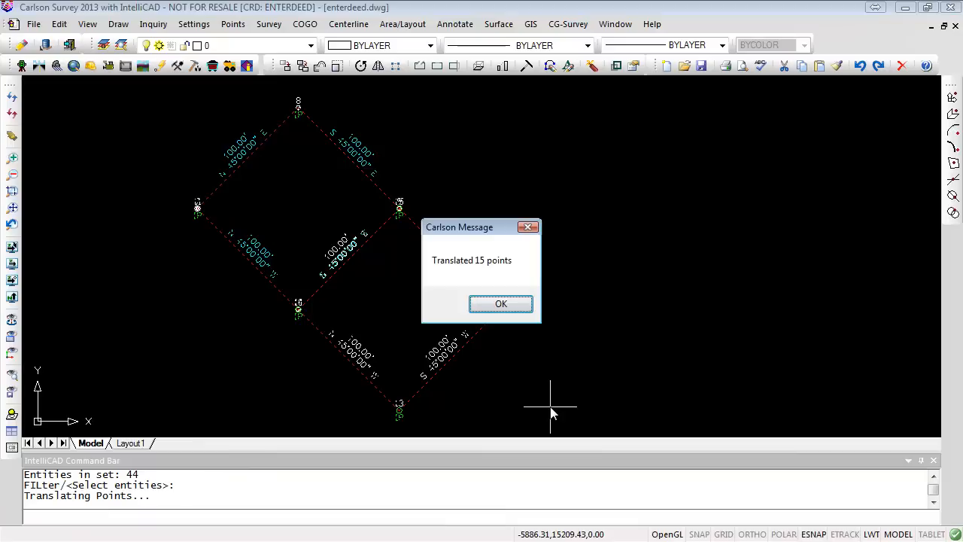
click(527, 304)
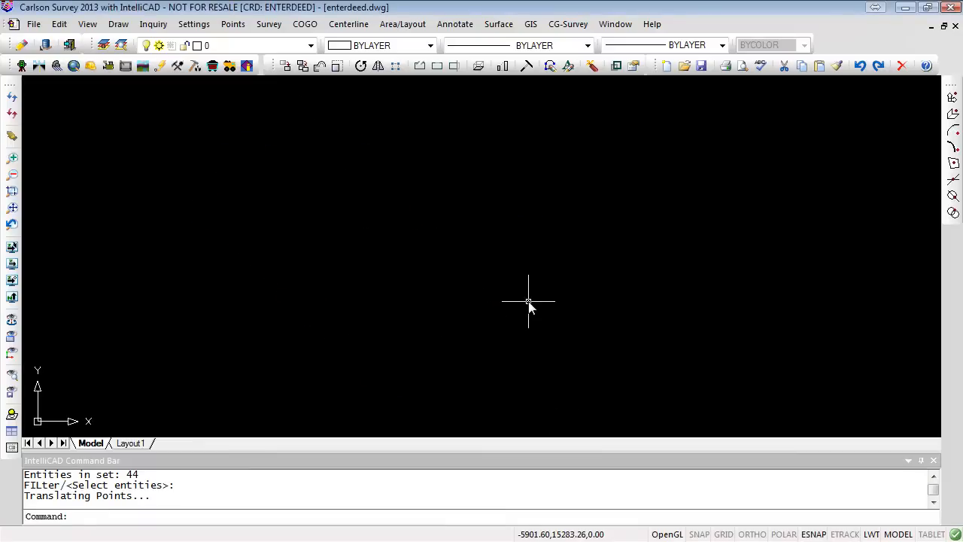
- Zoom to the drawing extents and inspect the moved lot
text(Z)
key(Return)
text(E)
key(Return)
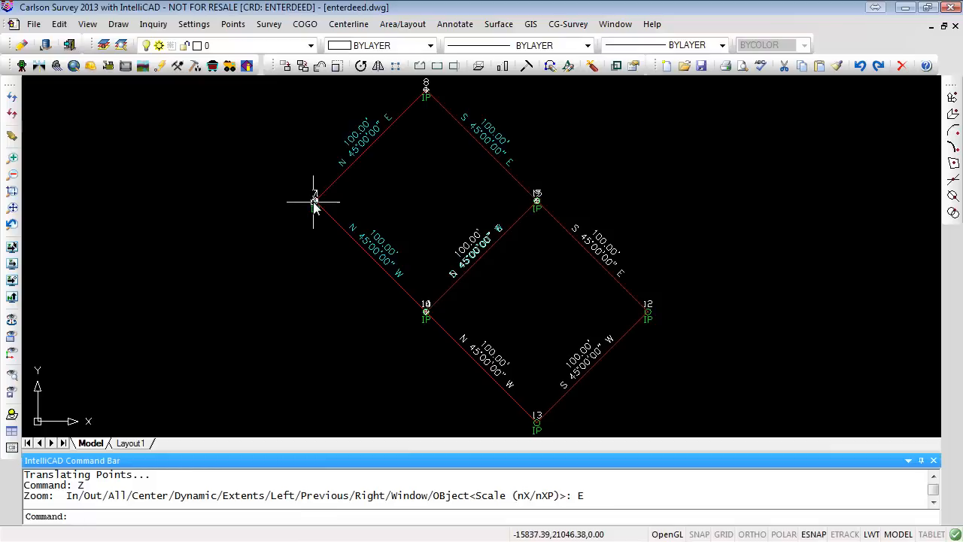
scroll(316, 201, up, 3)
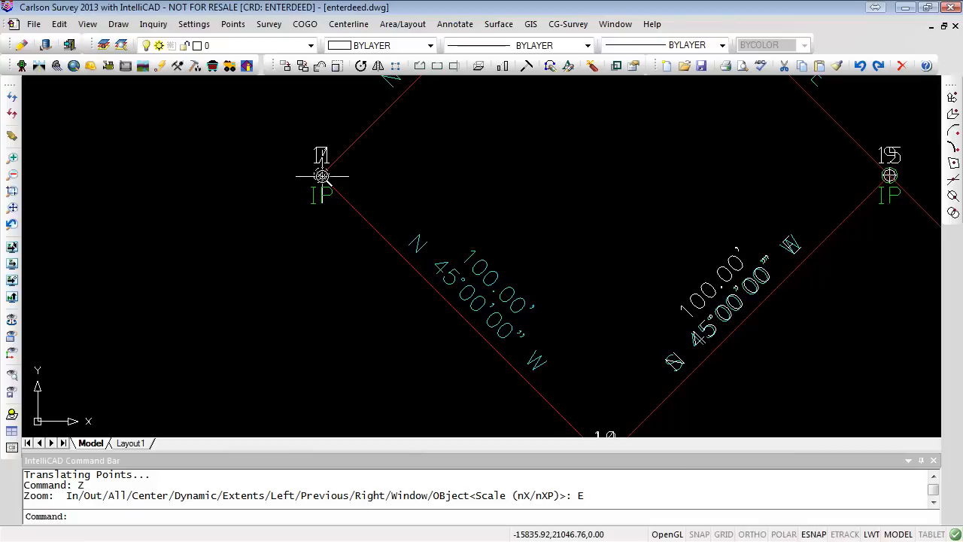
scroll(319, 294, down, 5)
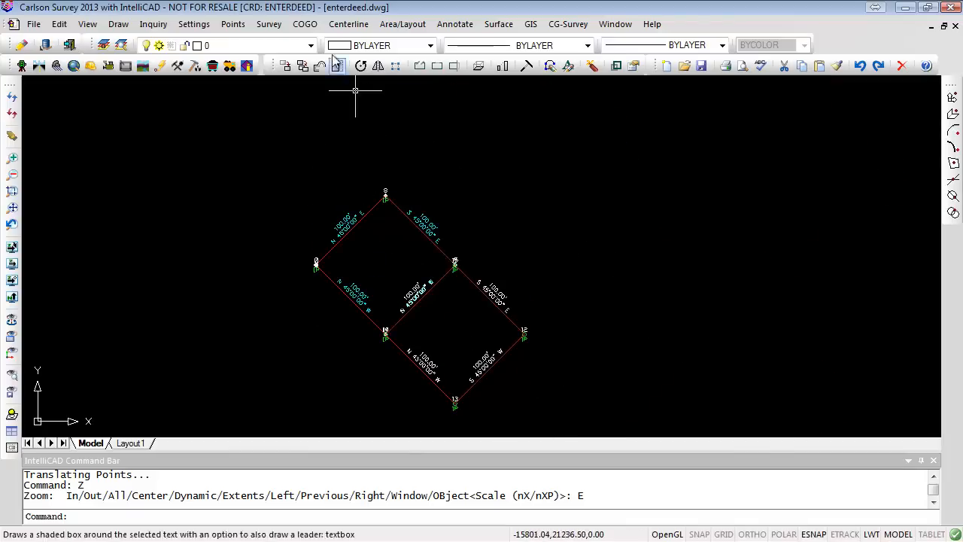
- Set up a point translation moving point 1 to destination coordinates N 5000, E 5000, including screen entities
click(242, 28)
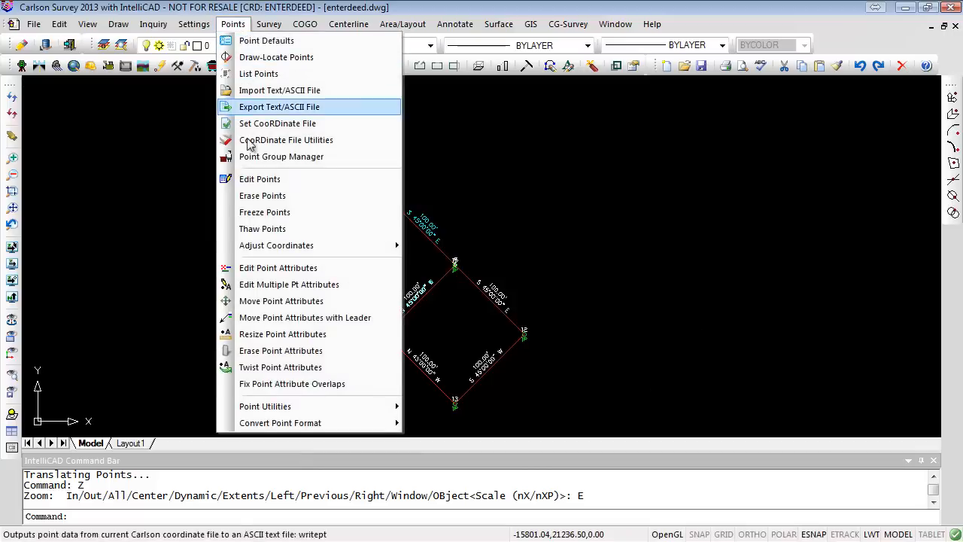
mouse_move(294, 245)
click(451, 248)
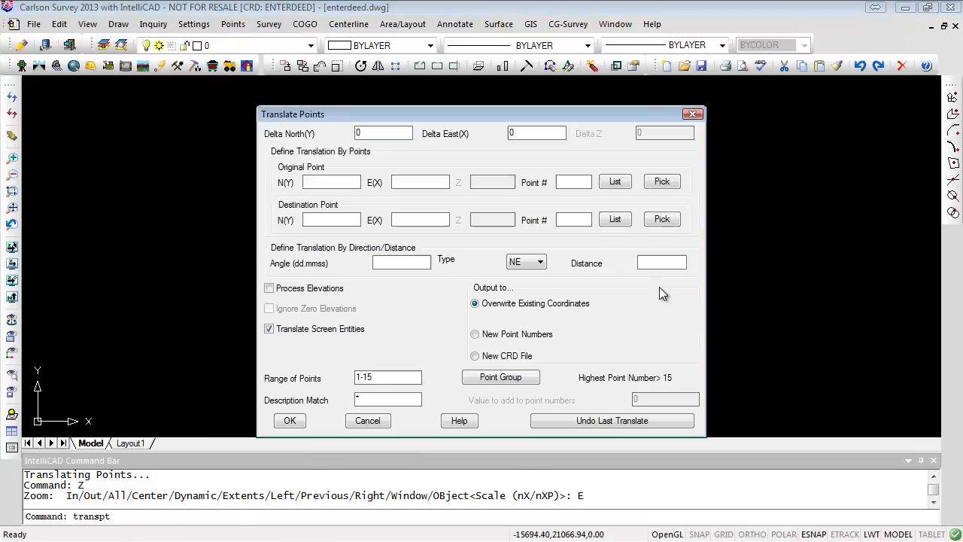
click(570, 181)
text(1)
key(Tab)
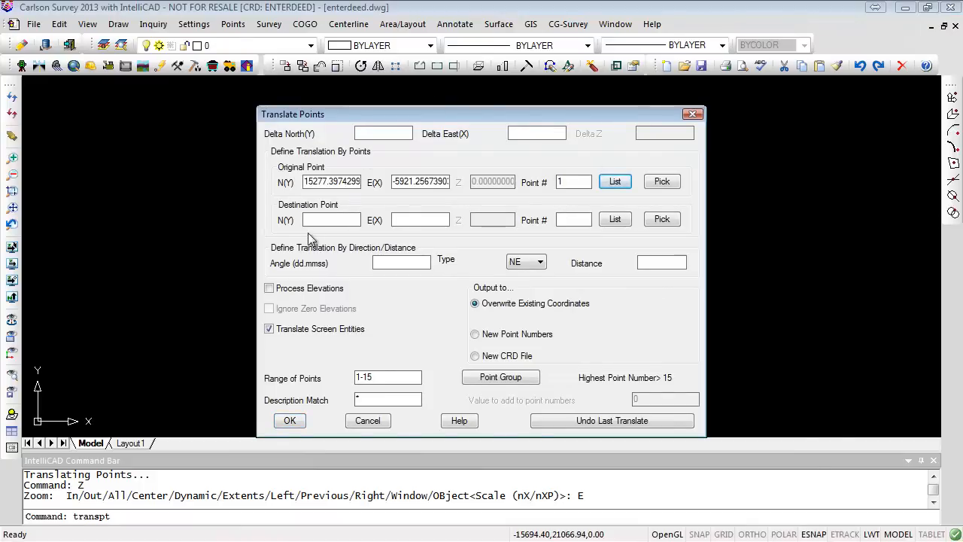
click(326, 219)
text(5000)
key(Tab)
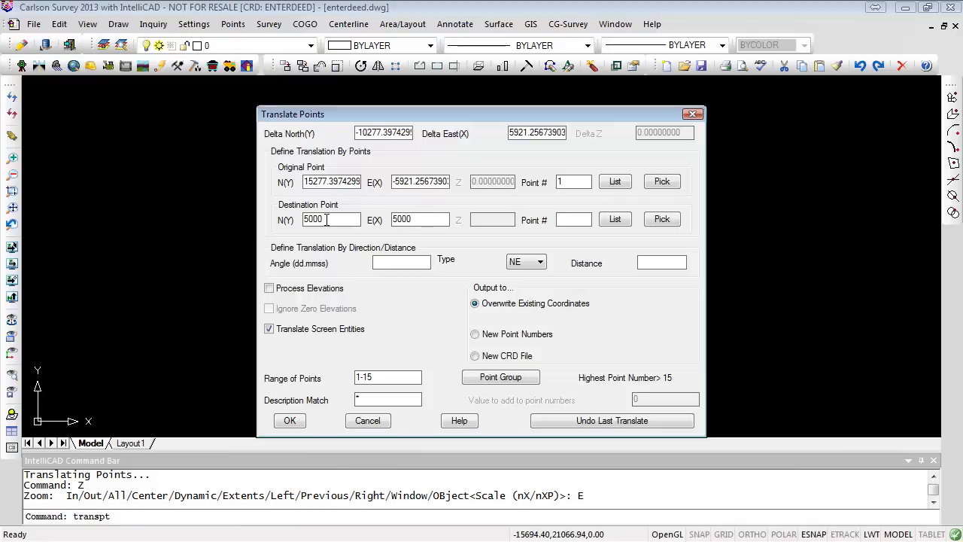
key(Tab)
click(288, 420)
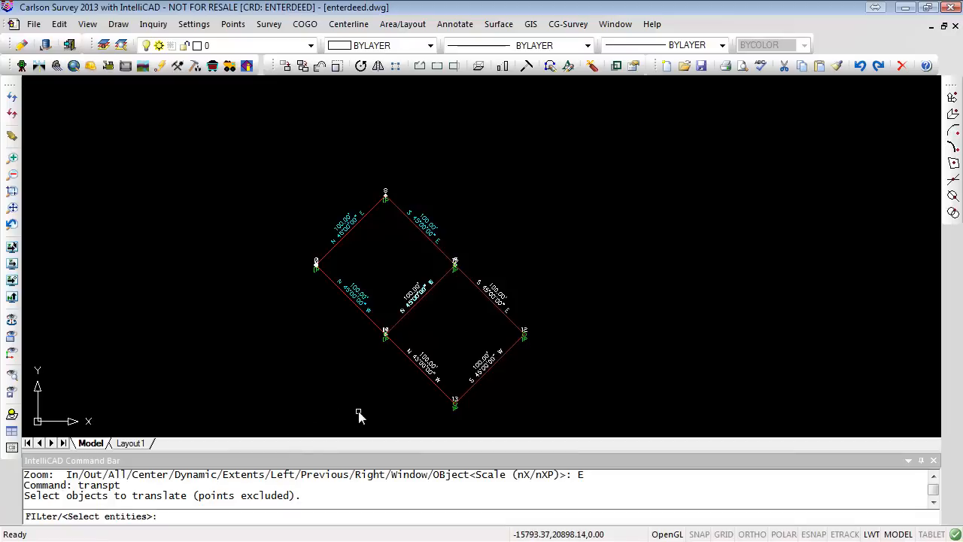
- Select all drawing entities to translate with the points and acknowledge the result
text(A)
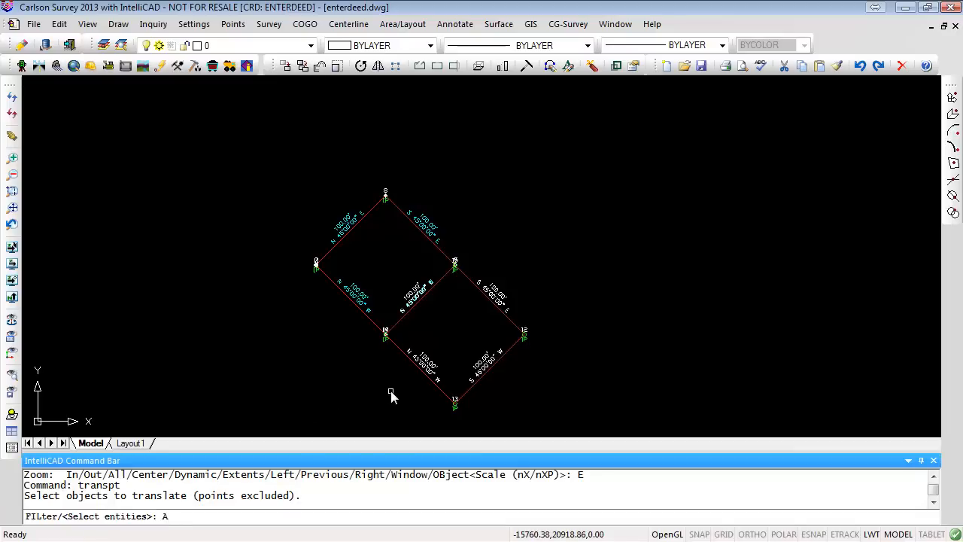
text(LL)
key(Return)
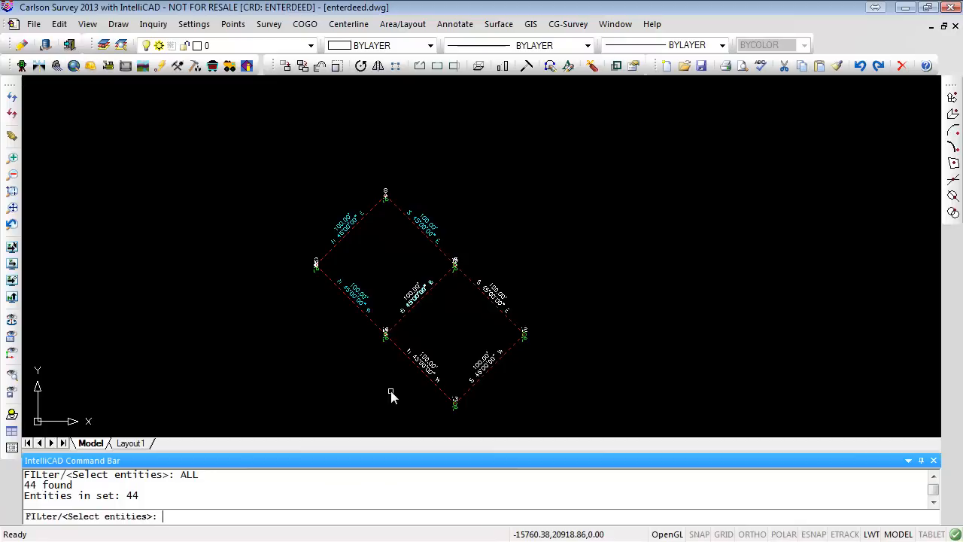
key(Return)
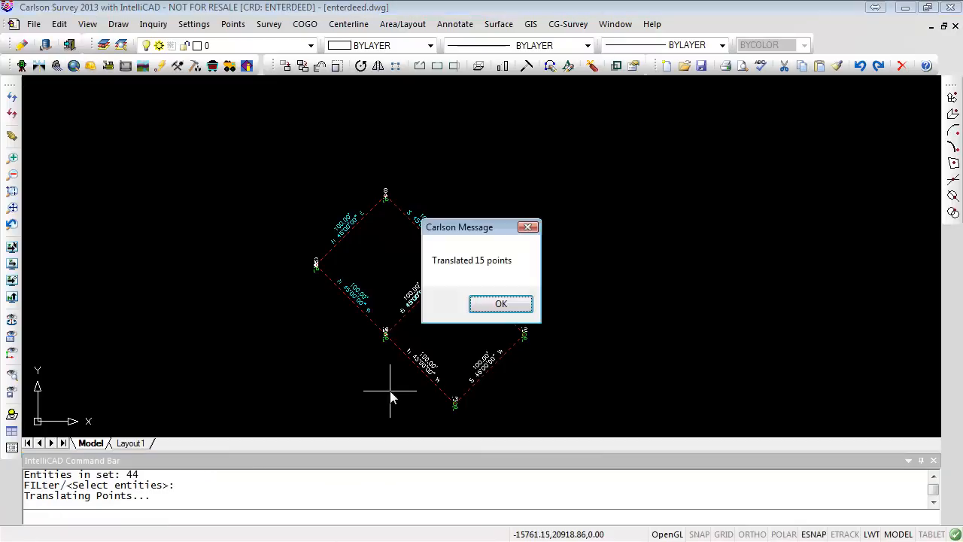
click(500, 304)
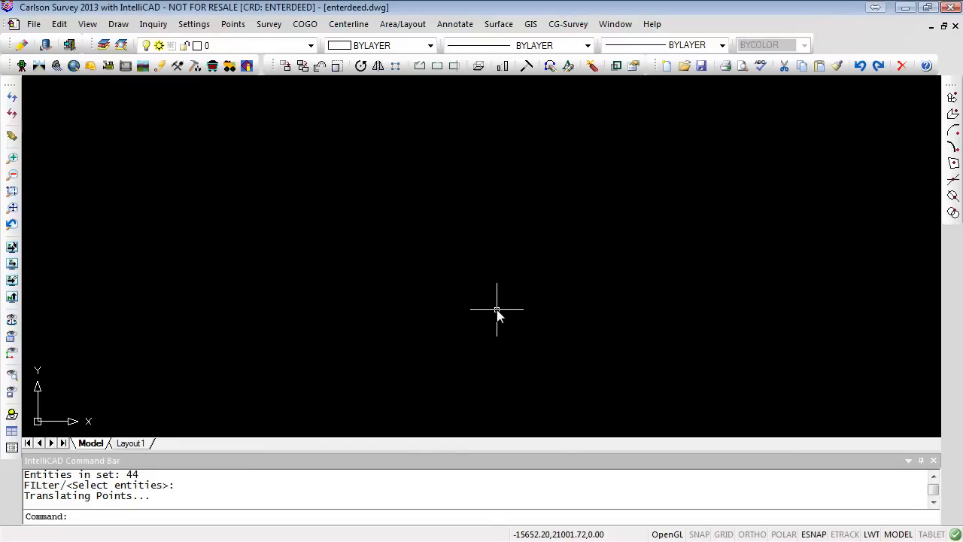
- Zoom to the drawing extents and inspect the relocated lot
text(Z)
key(Return)
text(E)
key(Return)
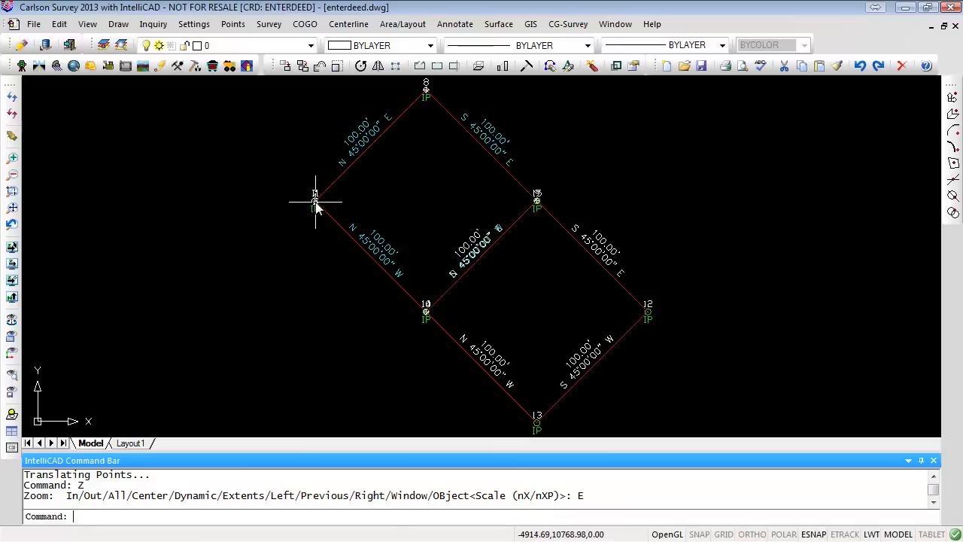
scroll(314, 202, up, 4)
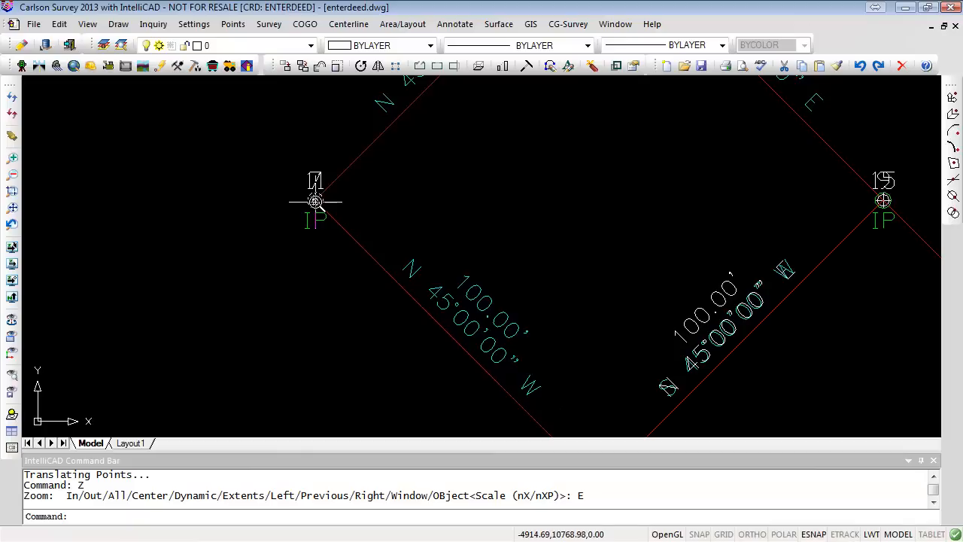
scroll(314, 202, down, 4)
scroll(313, 203, down, 2)
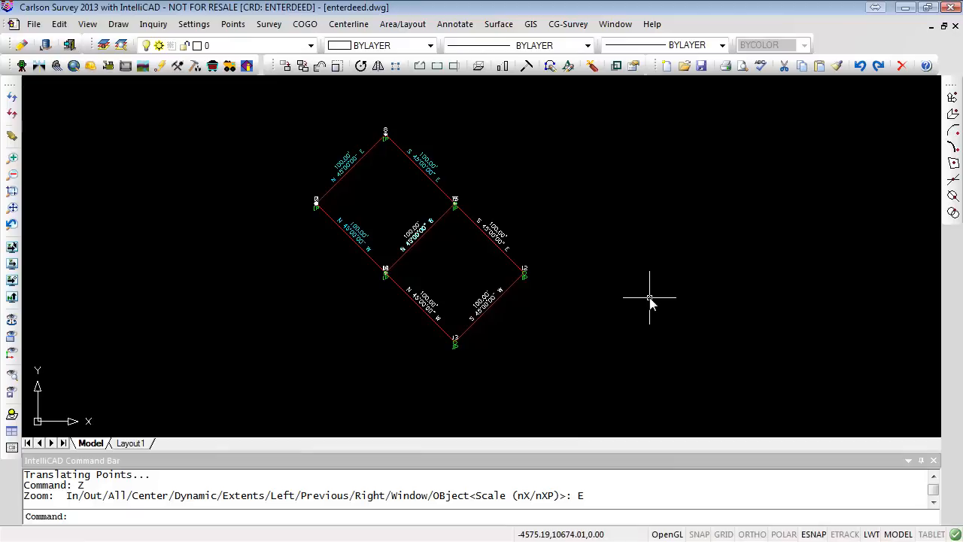
- Review the project folder setup and drawing setup dialogs, closing each without changes
click(196, 25)
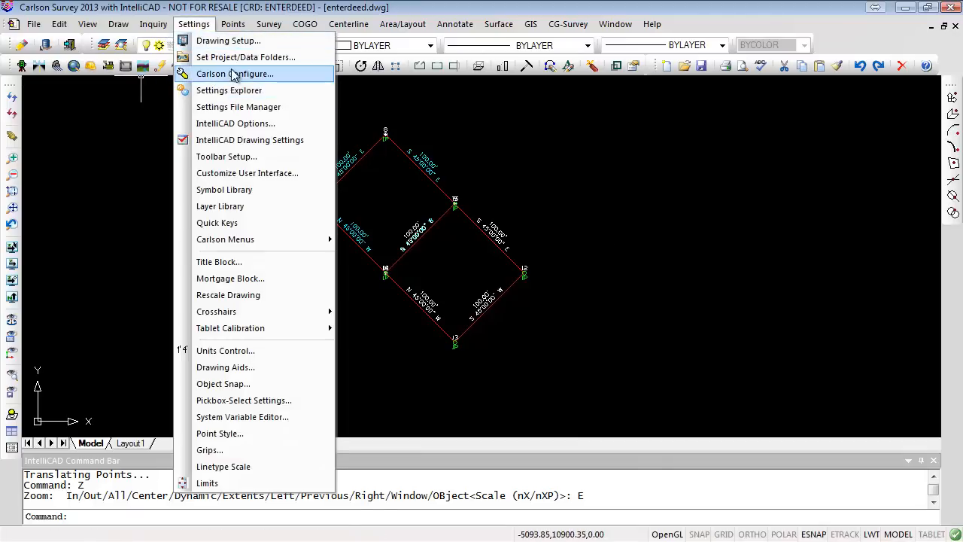
click(237, 57)
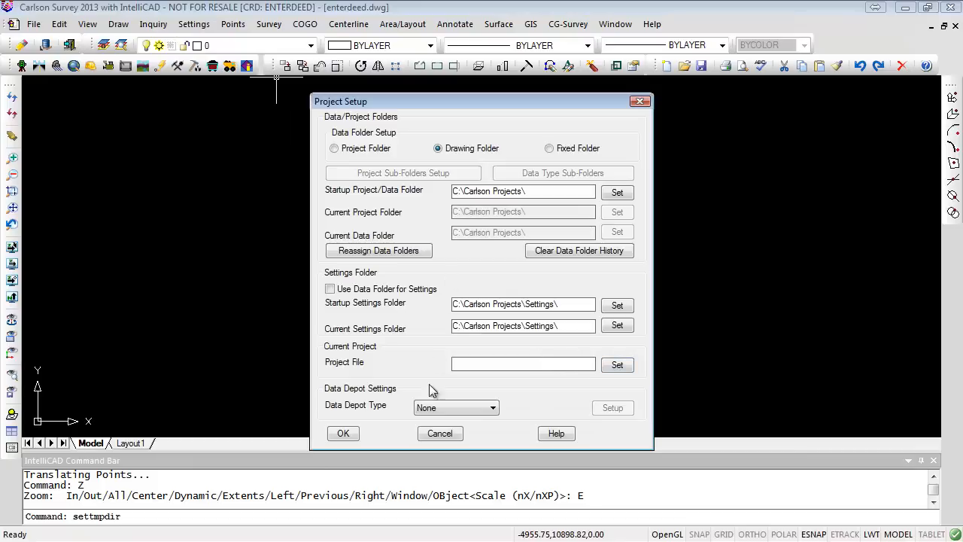
click(440, 434)
click(194, 25)
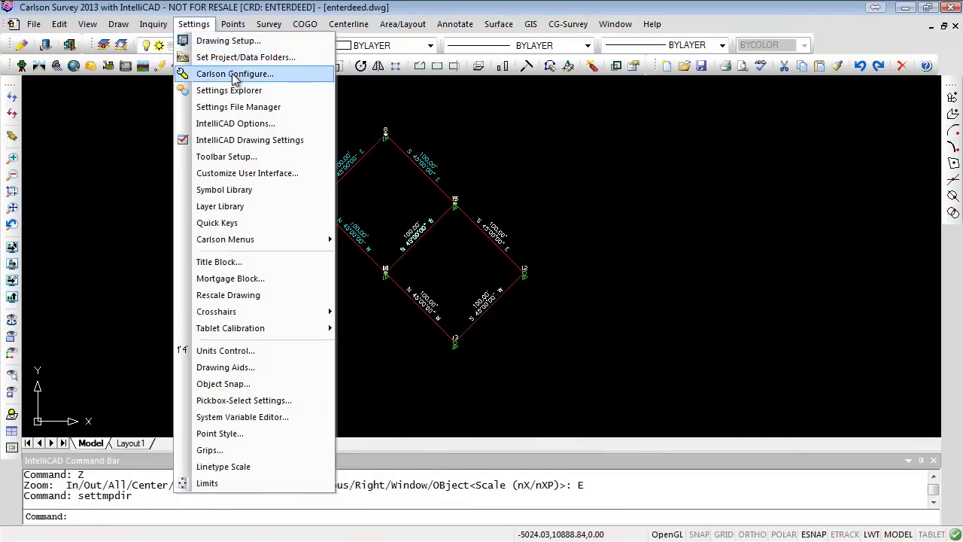
click(229, 41)
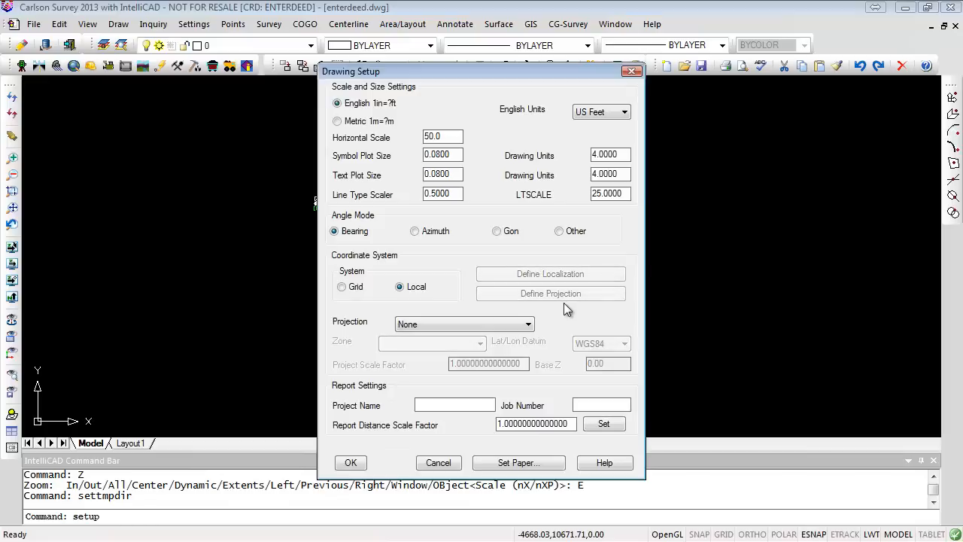
click(439, 463)
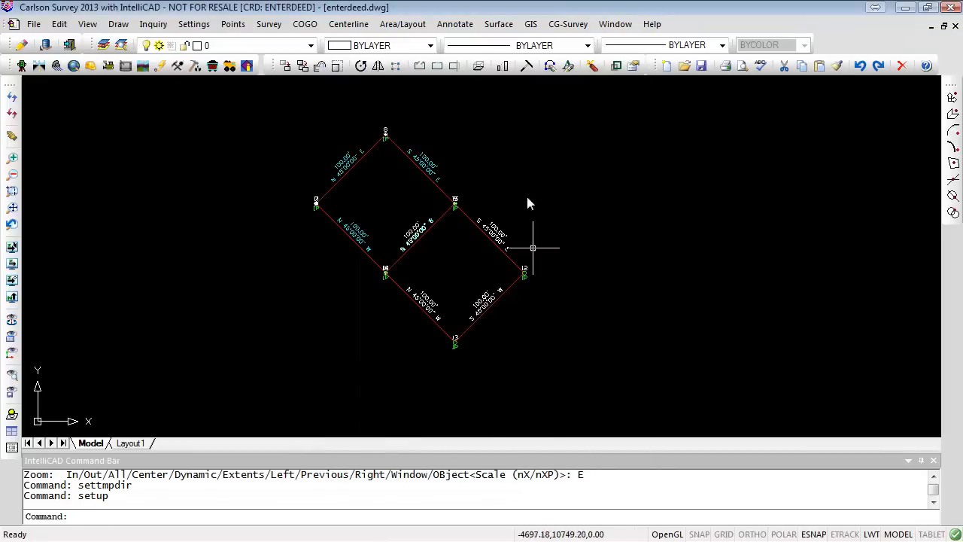
- Open Translate Points, look up point 1's coordinates by its point number, and cancel the dialog
click(232, 23)
mouse_move(276, 245)
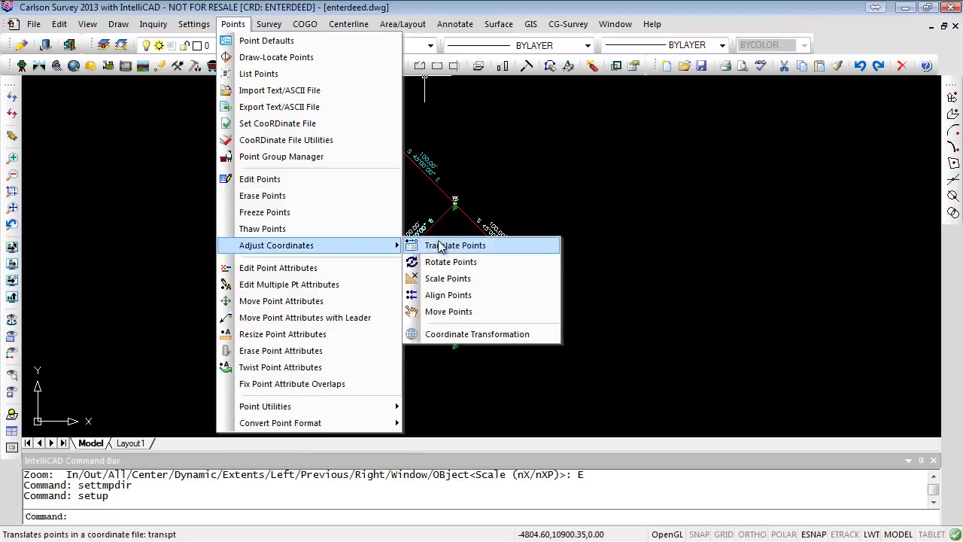
click(477, 248)
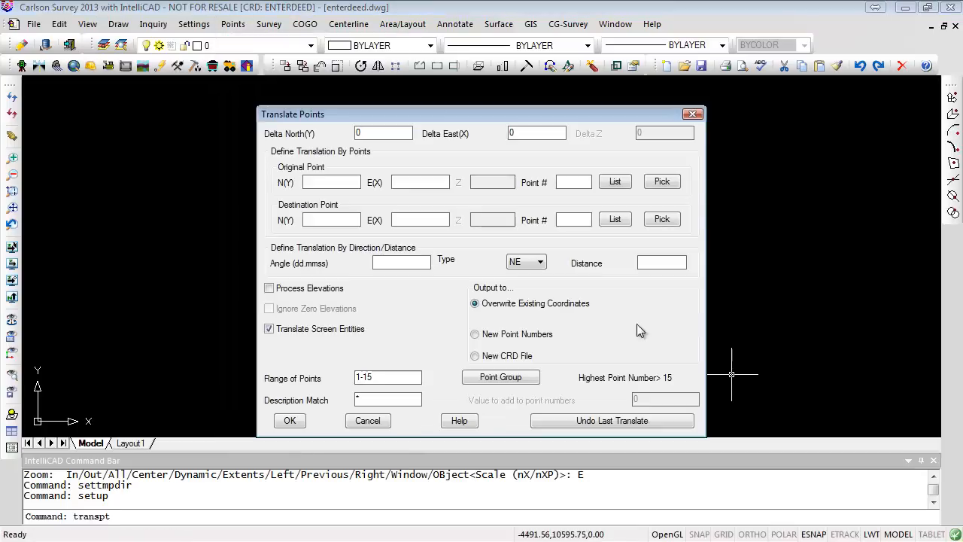
click(310, 183)
click(585, 182)
text(1)
key(Tab)
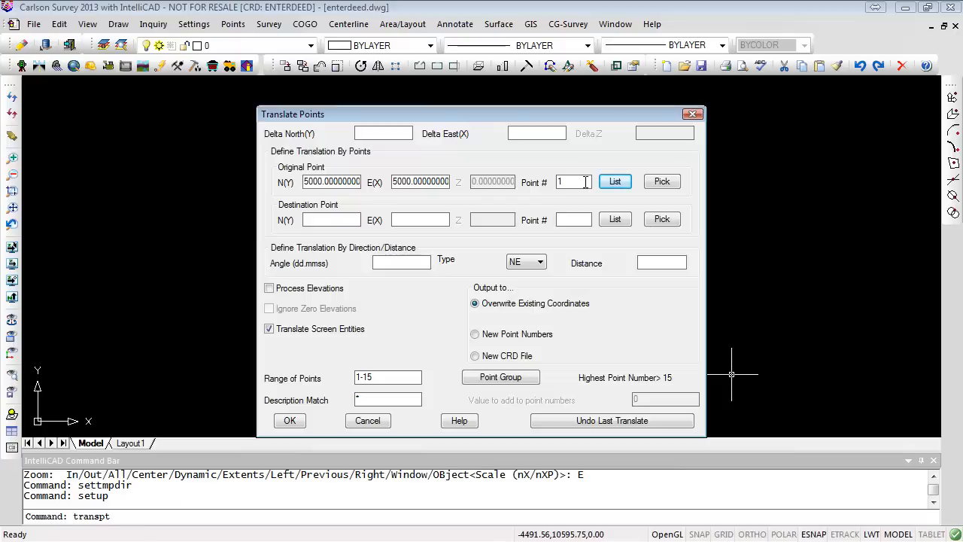
key(Escape)
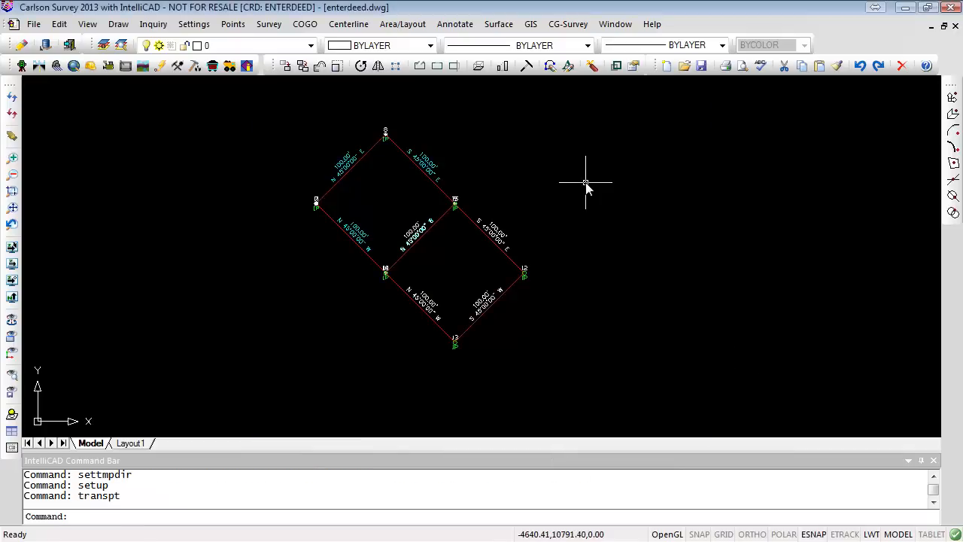
- Zoom in on the lot's top corner to inspect its point symbols
scroll(302, 203, up, 5)
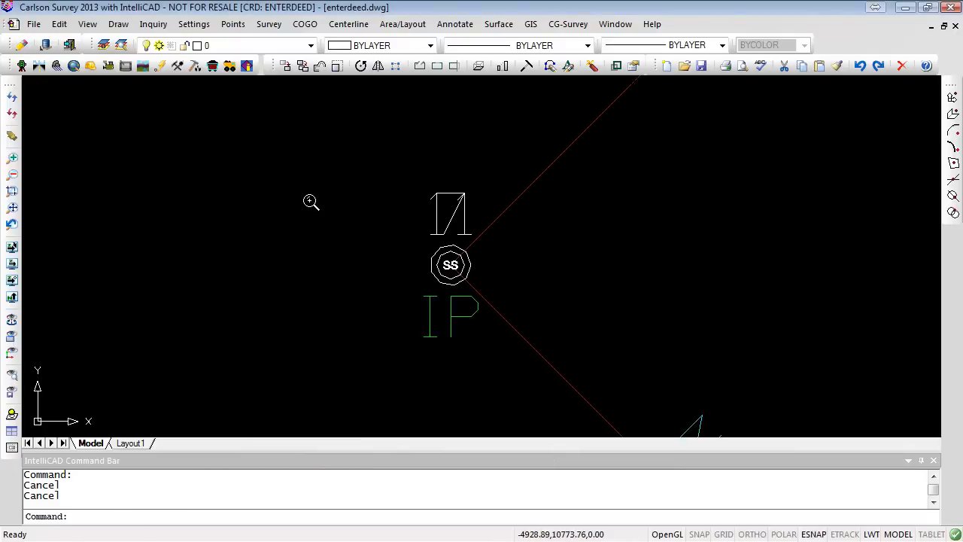
click(466, 222)
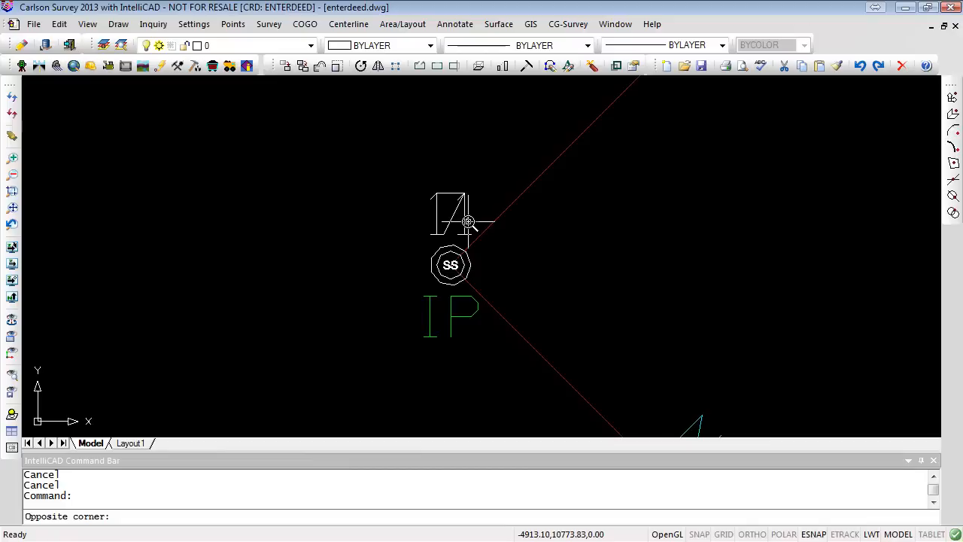
click(520, 234)
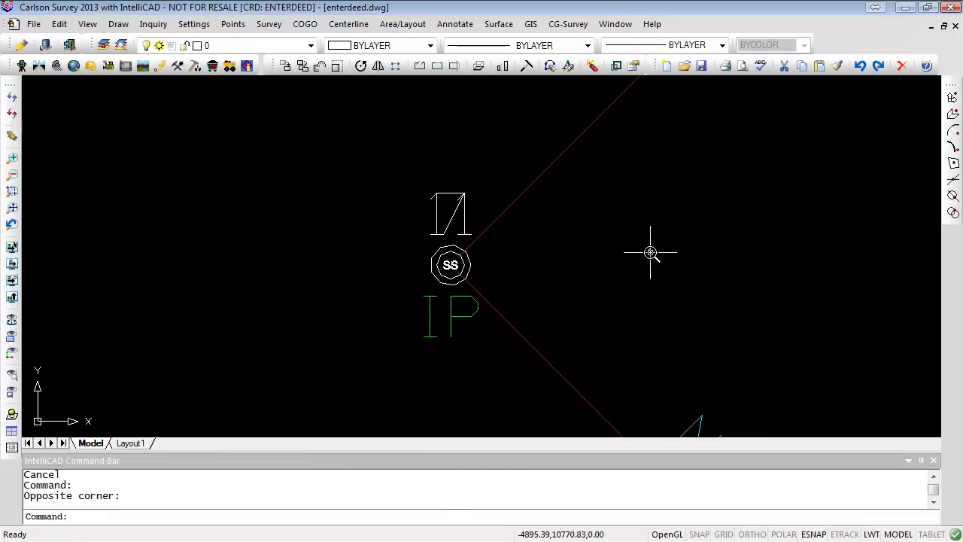
key(Escape)
scroll(662, 253, down, 5)
middle_drag(699, 275, 527, 209)
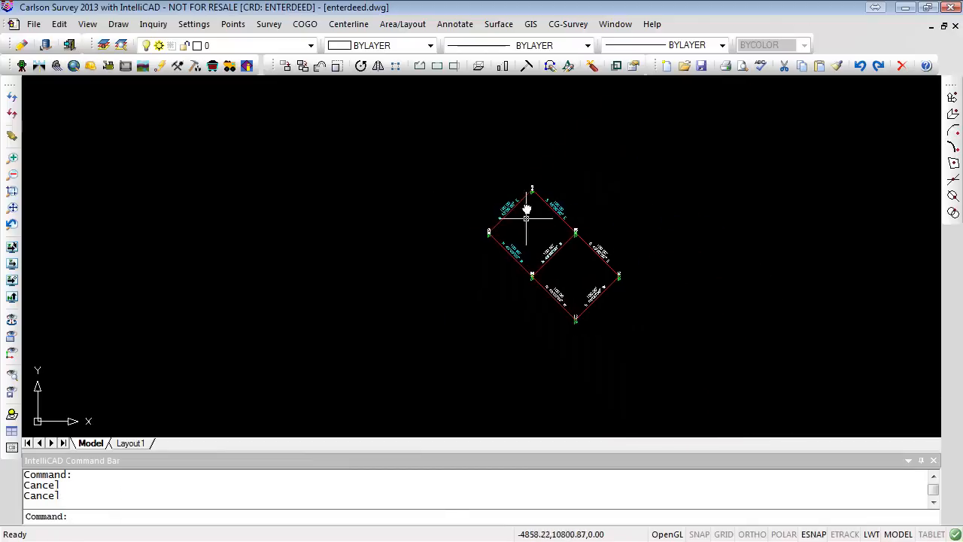
scroll(541, 196, up, 5)
scroll(542, 196, down, 6)
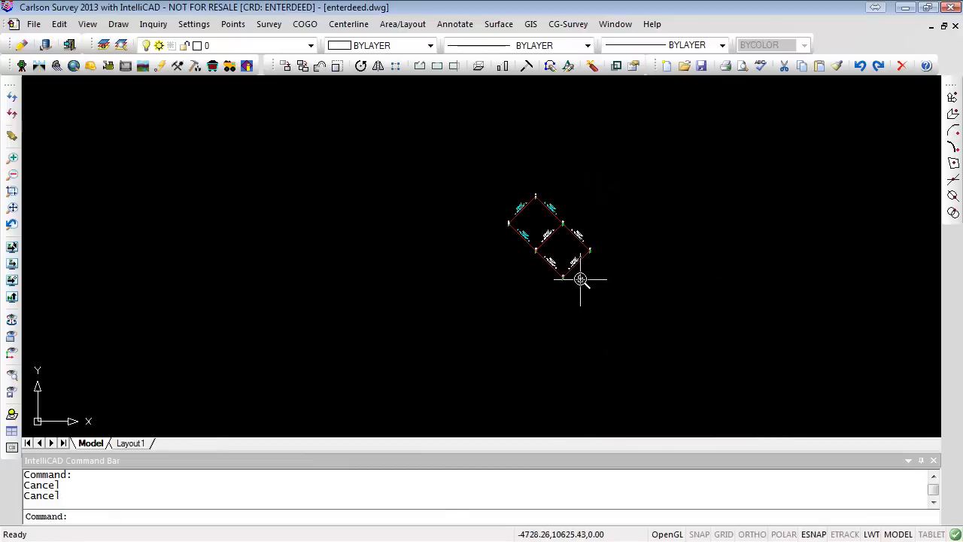
- Zoom to point 1 with a magnification of 50
click(234, 24)
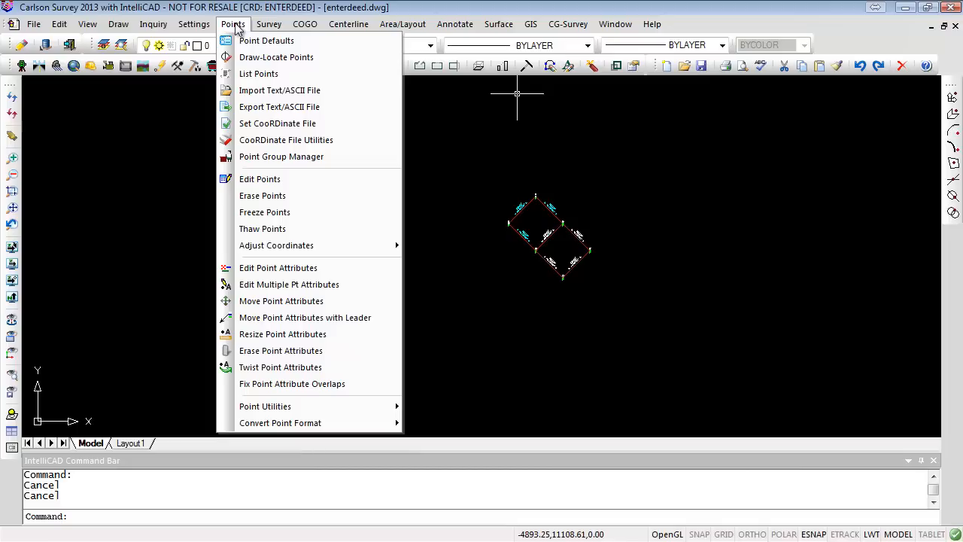
mouse_move(87, 28)
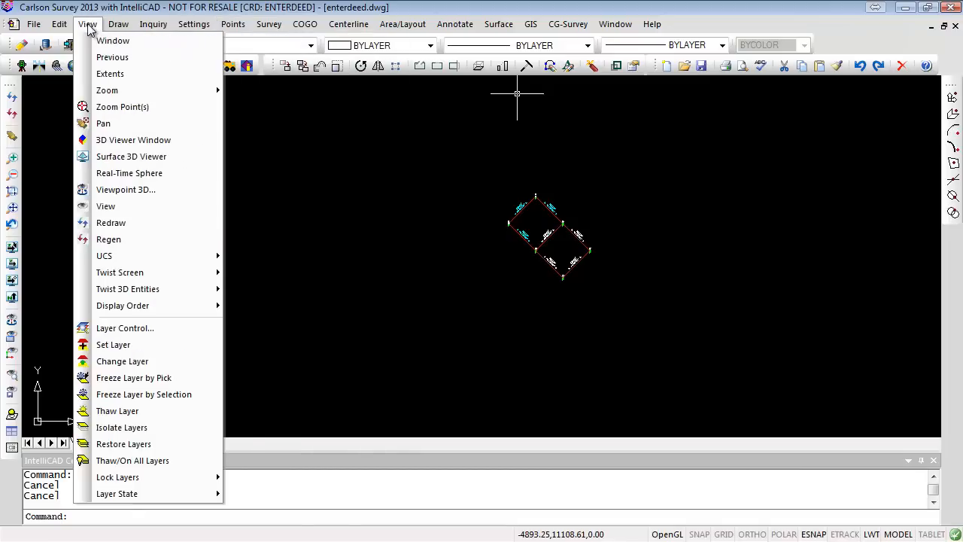
click(139, 106)
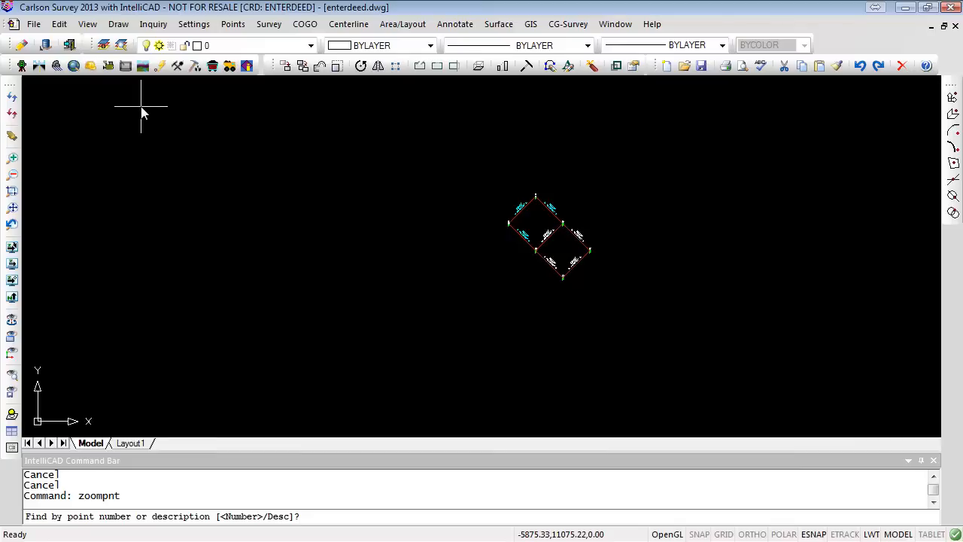
key(Return)
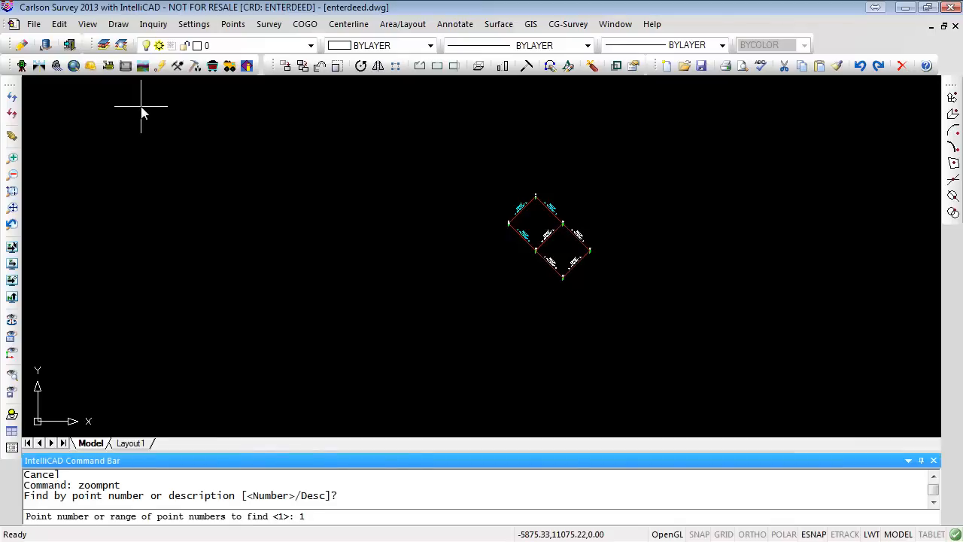
text(1)
key(Return)
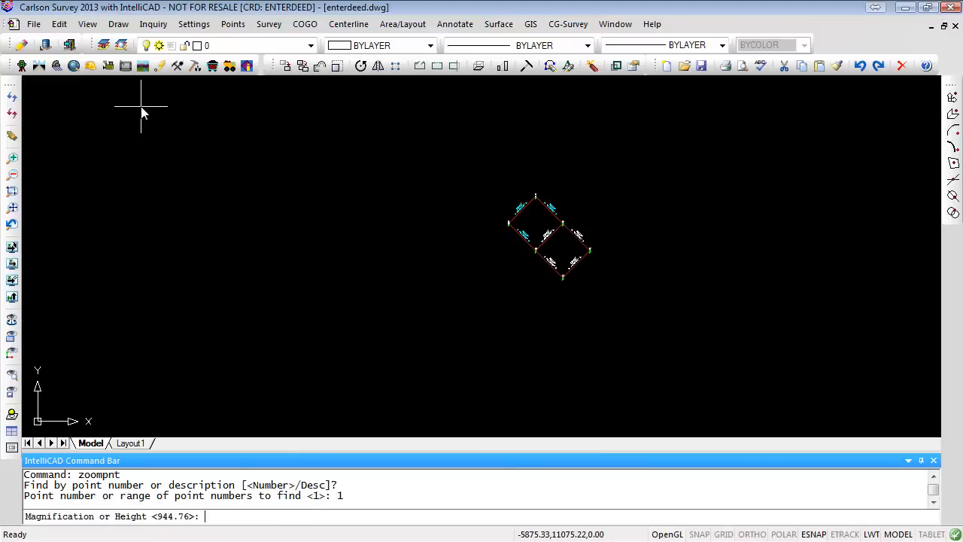
key(Return)
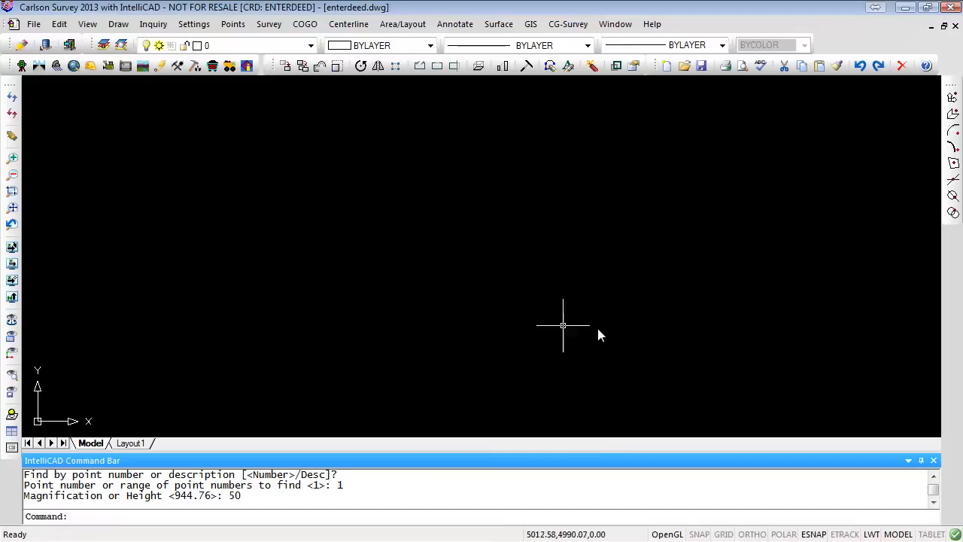
scroll(596, 326, down, 4)
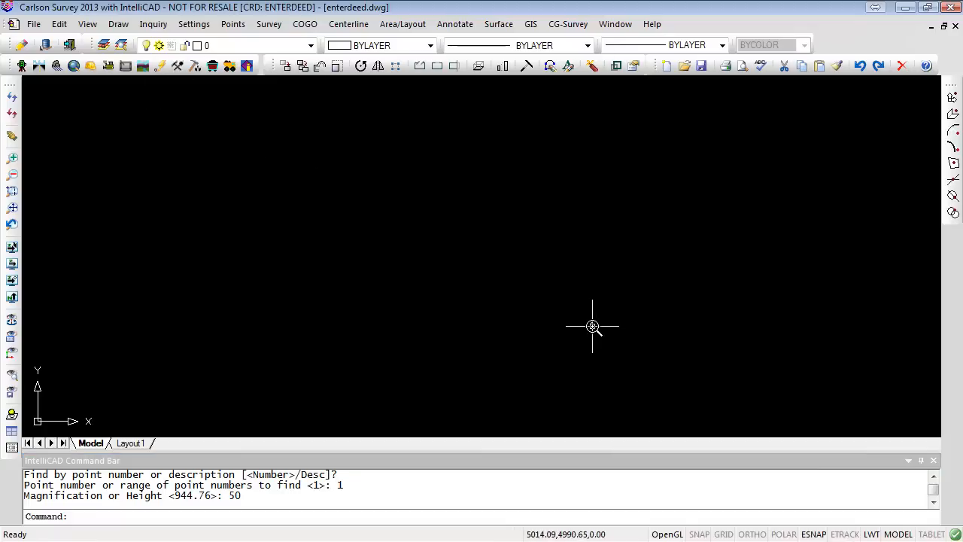
key(Escape)
key(Escape)
- List all points in a report and review their coordinates, then close the report
click(233, 24)
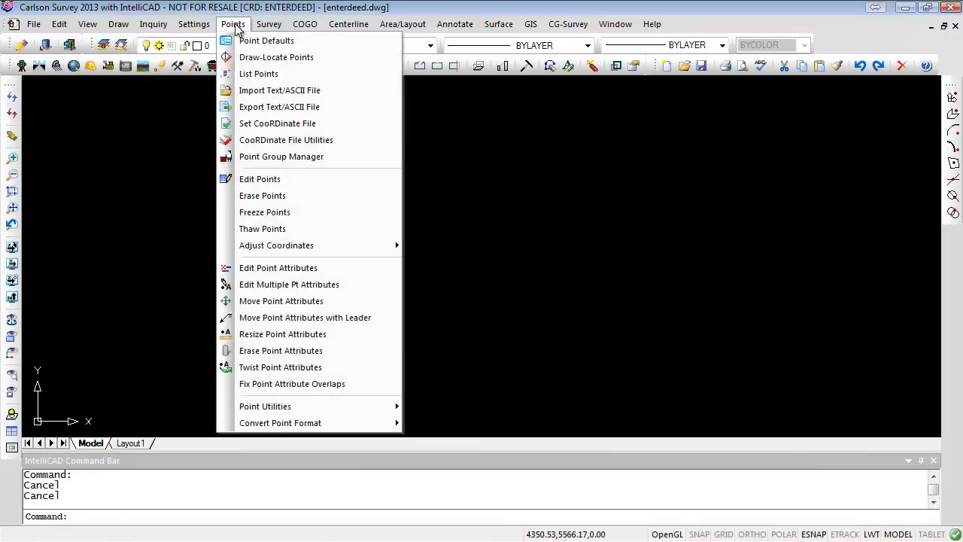
click(259, 74)
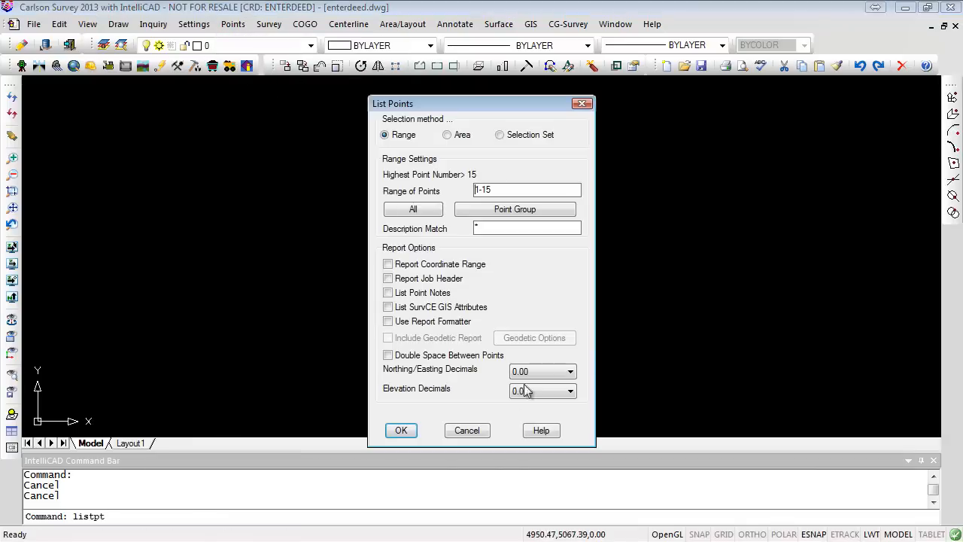
click(418, 207)
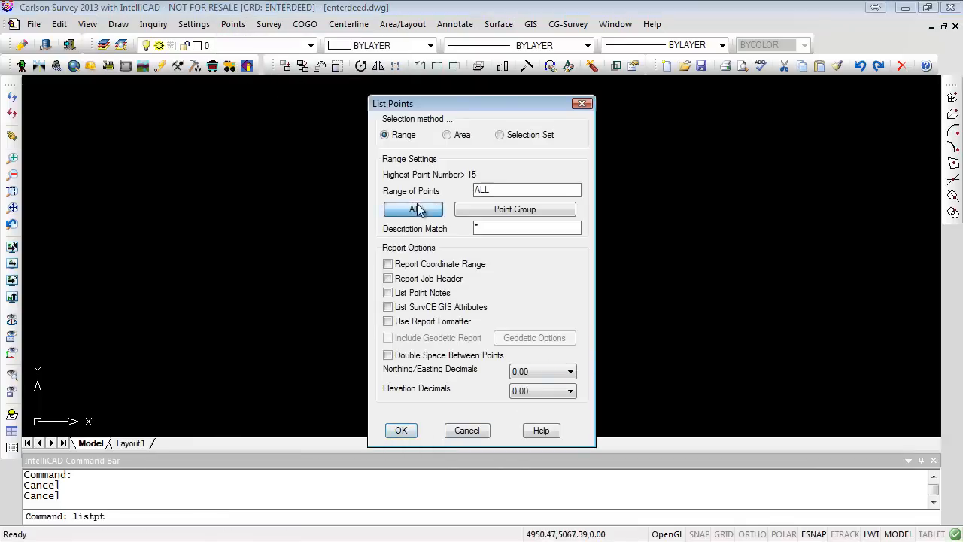
click(401, 430)
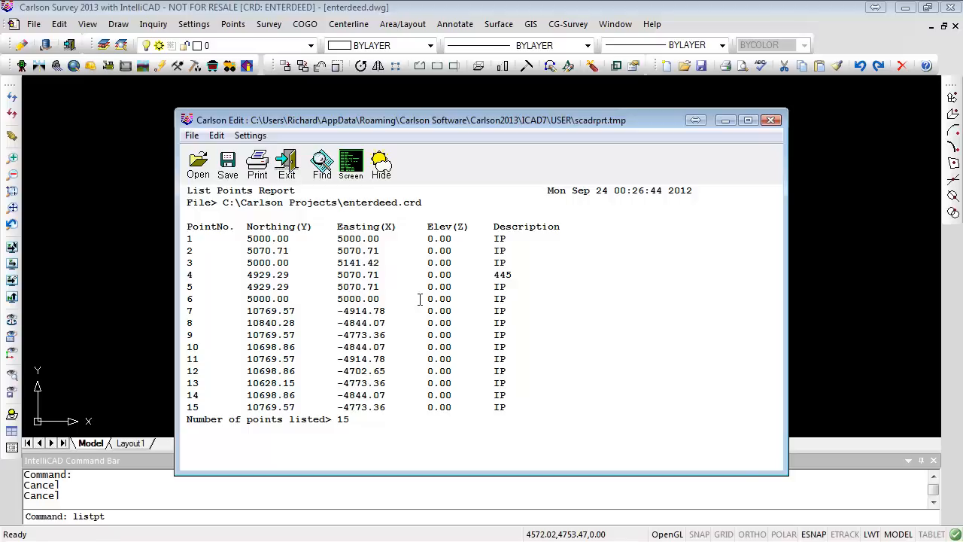
click(771, 120)
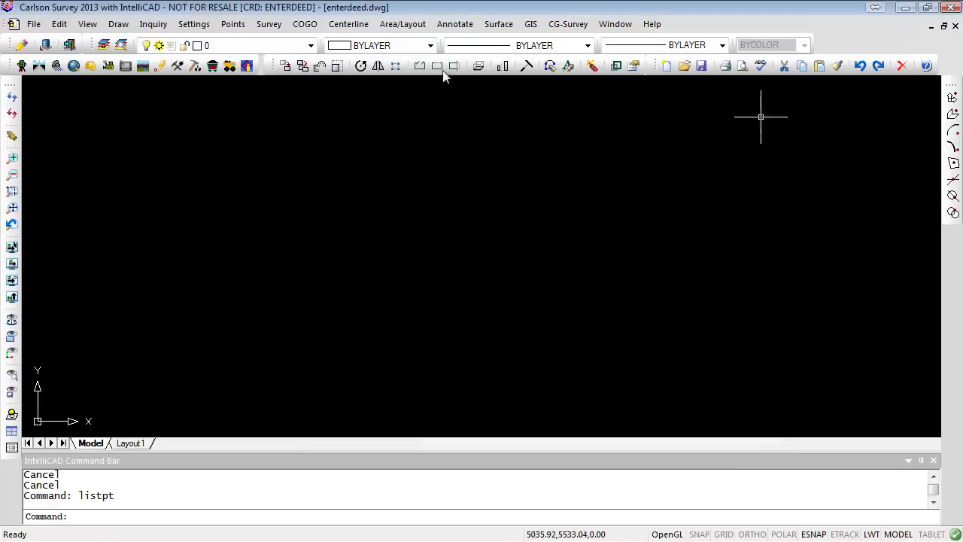
- Draw-Locate all points from the coordinate file into the drawing
click(234, 23)
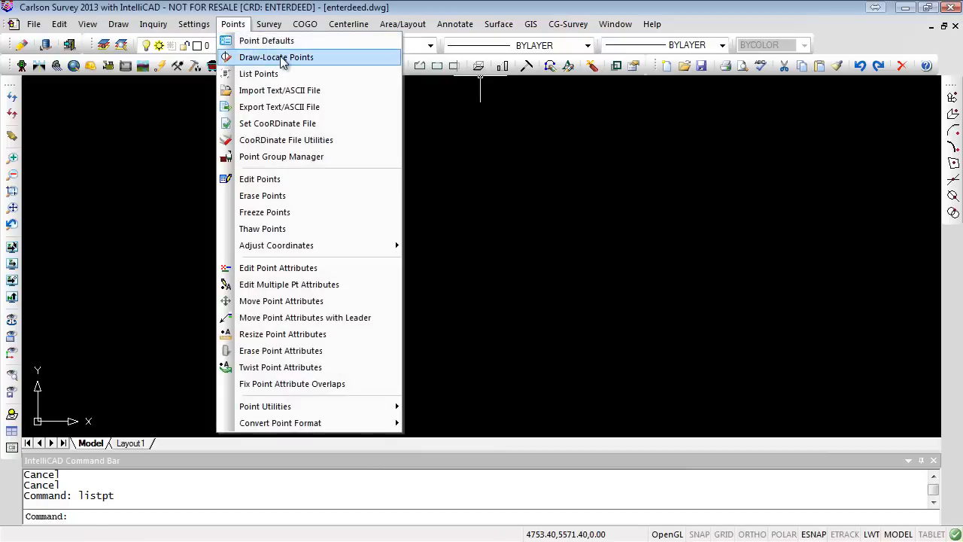
click(272, 55)
click(479, 449)
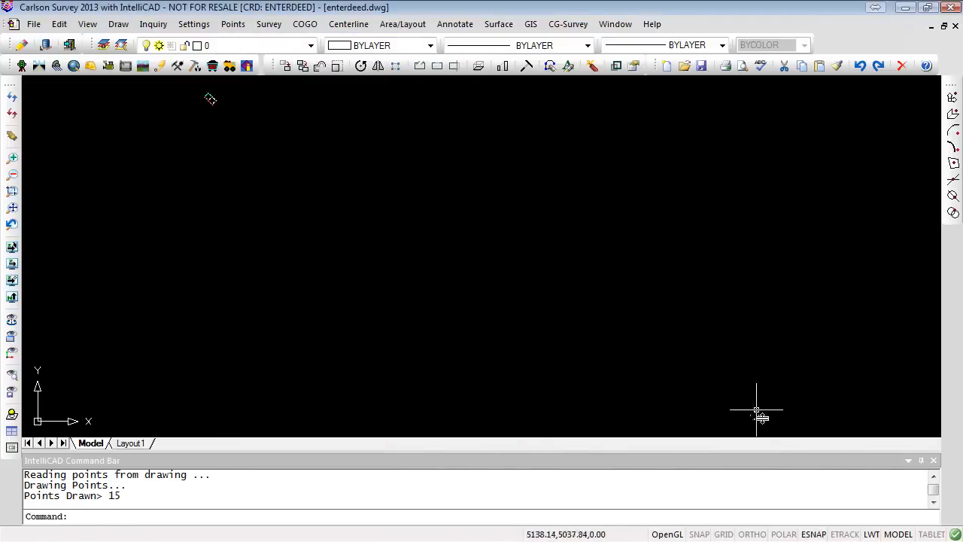
scroll(764, 421, up, 5)
scroll(661, 388, up, 6)
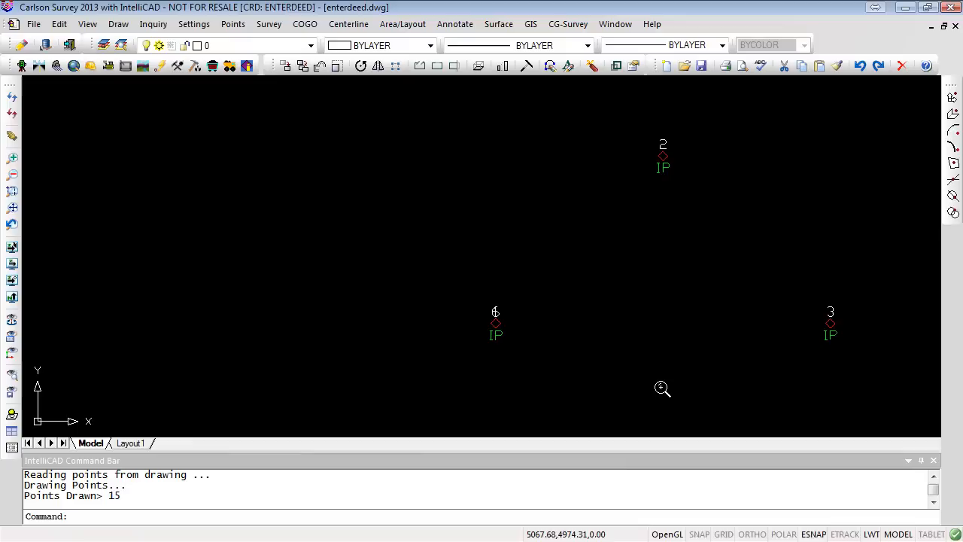
scroll(661, 388, up, 5)
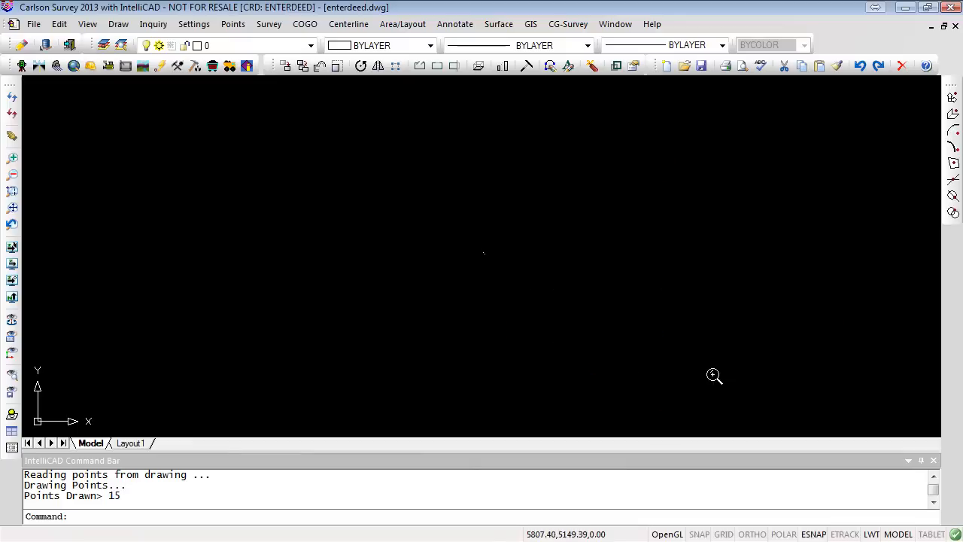
scroll(579, 308, up, 3)
scroll(535, 286, up, 4)
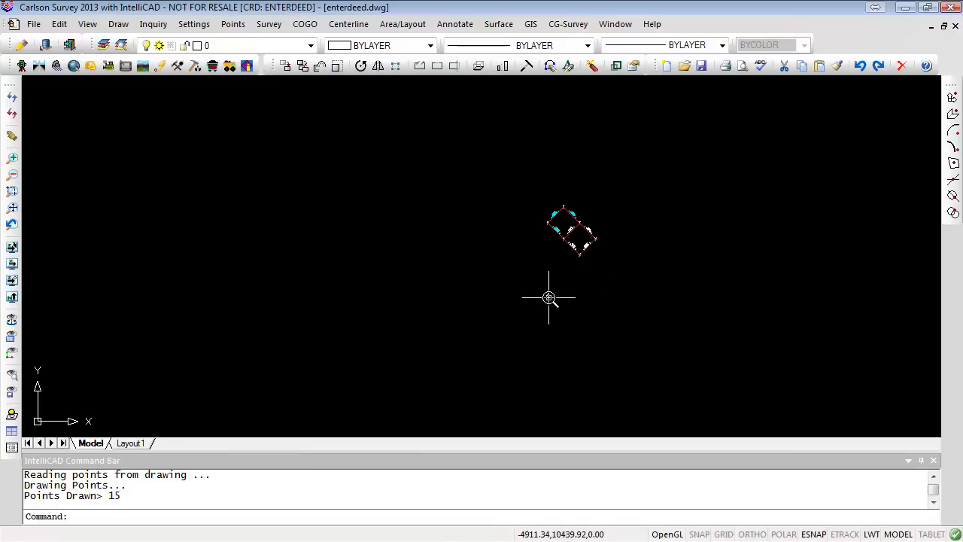
scroll(567, 311, up, 4)
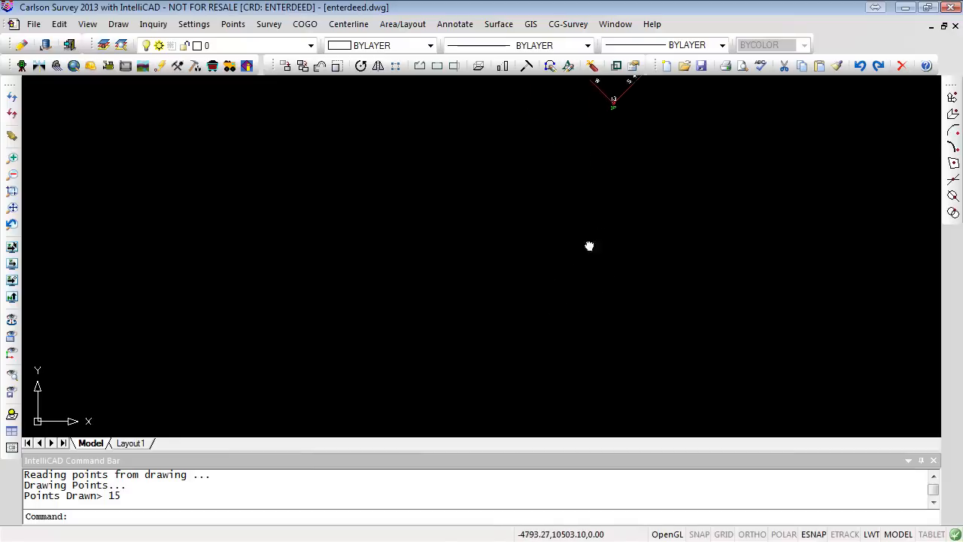
middle_drag(589, 245, 501, 440)
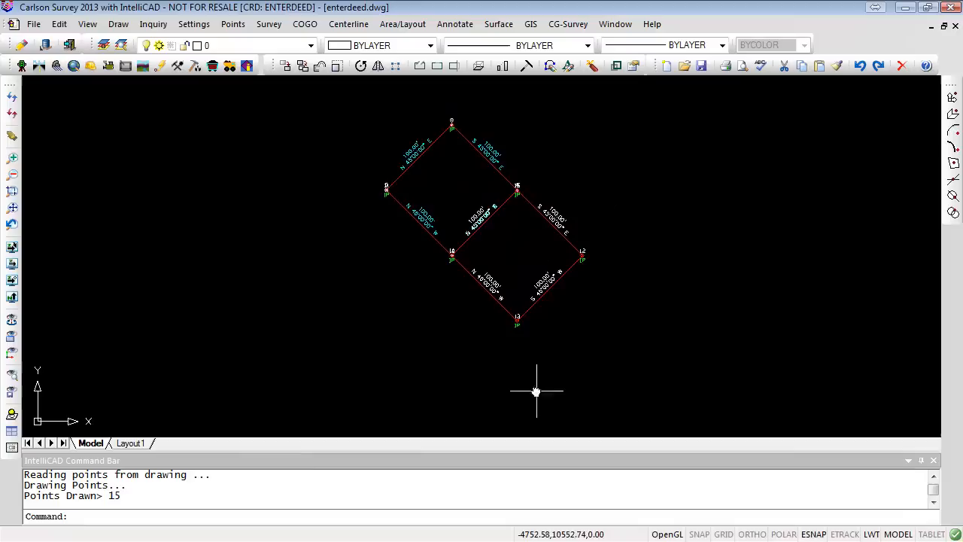
click(234, 25)
mouse_move(339, 245)
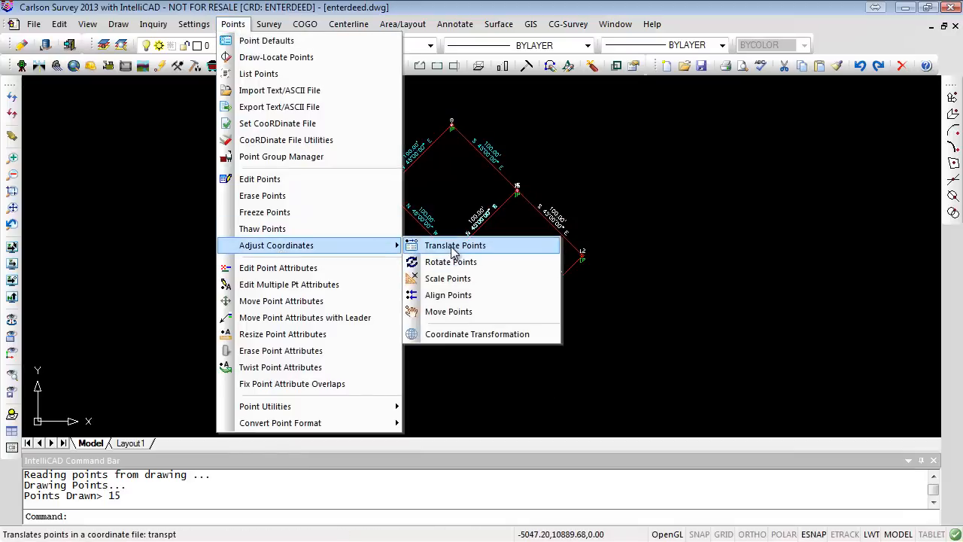
click(459, 246)
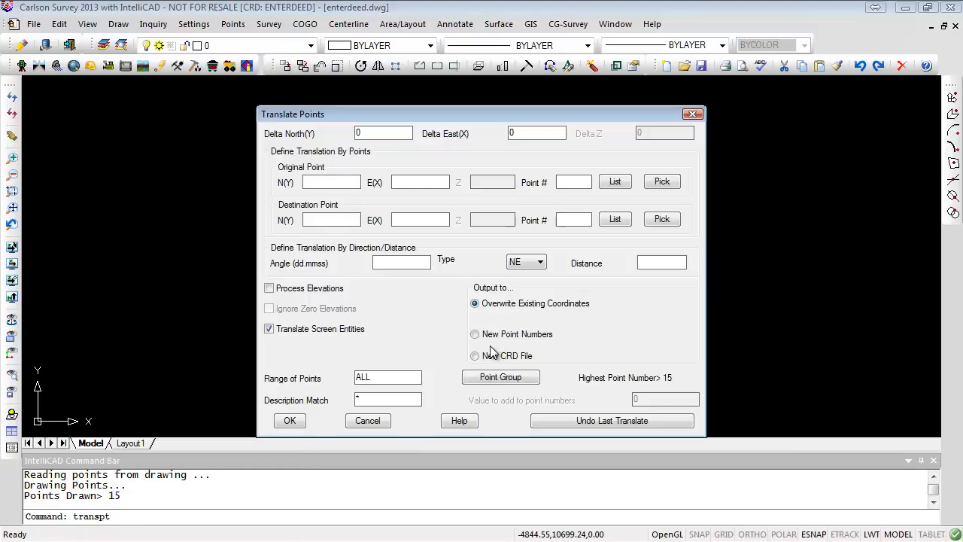
click(368, 421)
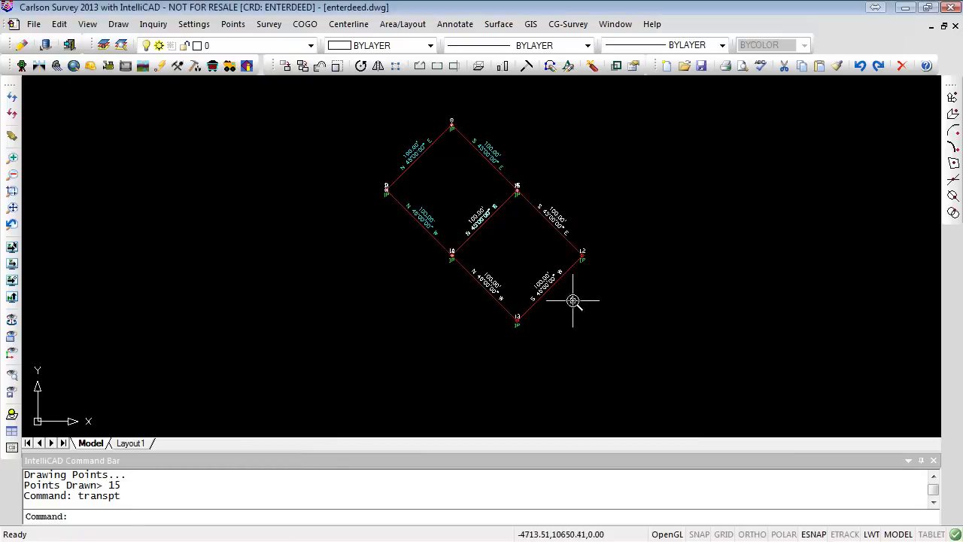
- Erase points 1 through 6 from both the coordinate file and the drawing, confirming the deletion
scroll(573, 301, down, 5)
click(233, 24)
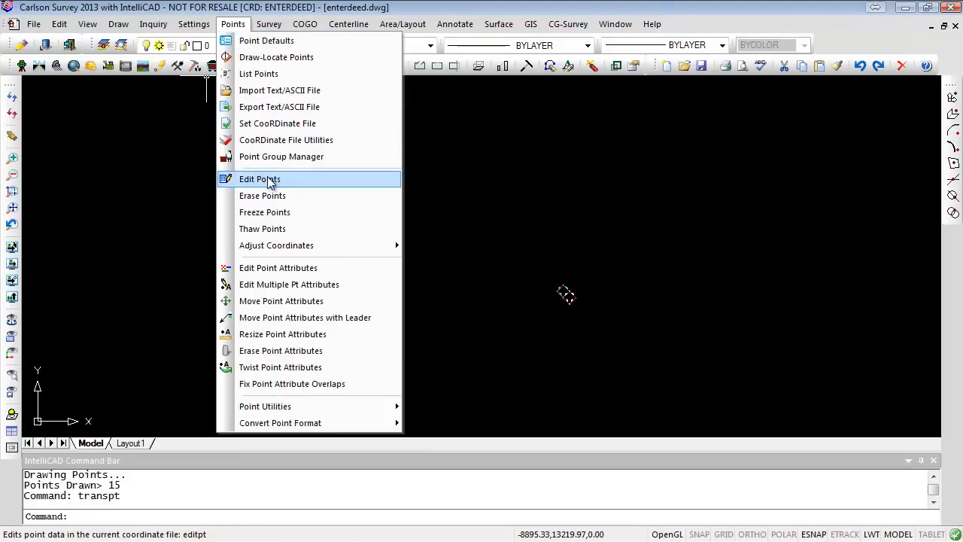
click(275, 198)
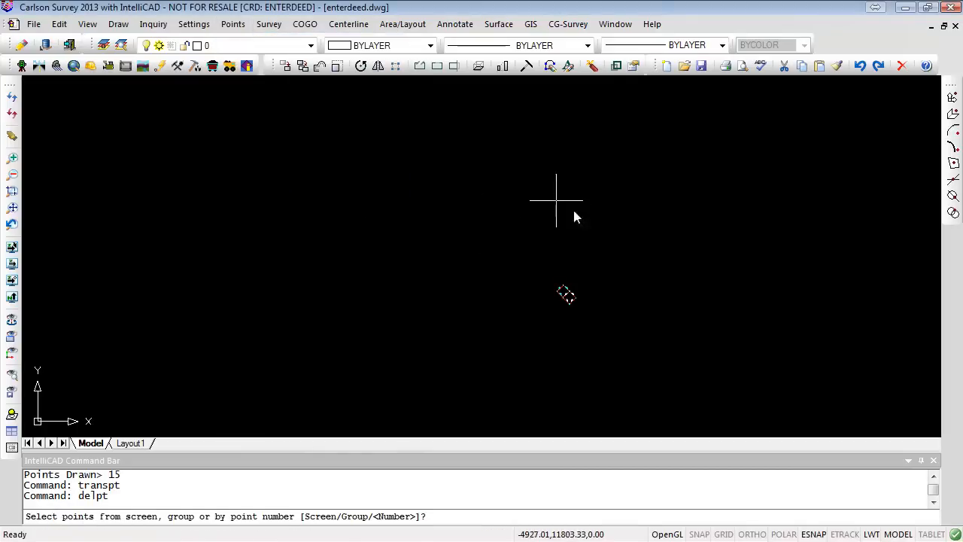
mouse_move(641, 359)
middle_down()
mouse_move(651, 365)
mouse_move(470, 228)
mouse_move(475, 236)
middle_up()
scroll(506, 247, up, 5)
middle_drag(610, 306, 370, 192)
mouse_move(677, 337)
middle_down()
mouse_move(736, 373)
mouse_move(499, 236)
middle_up()
scroll(509, 269, up, 6)
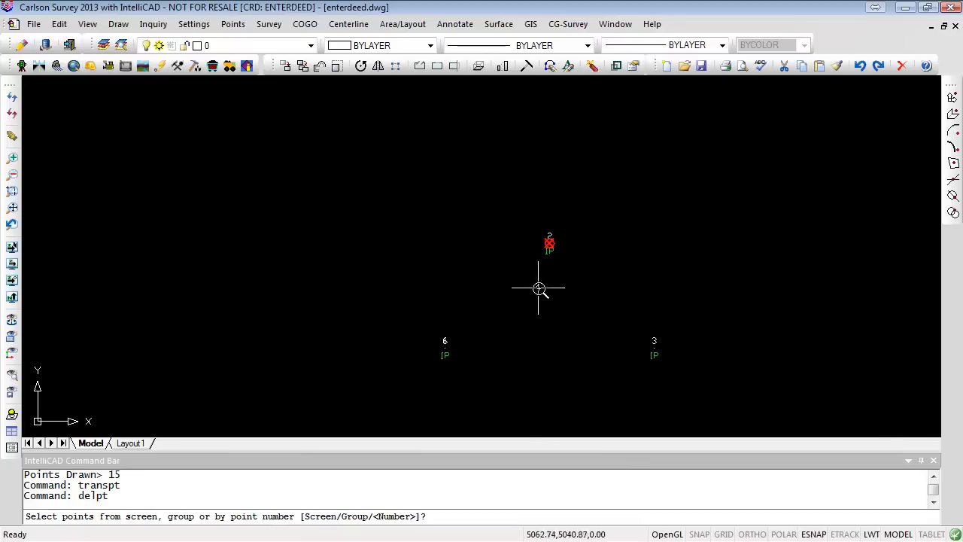
scroll(540, 289, up, 5)
scroll(539, 289, down, 3)
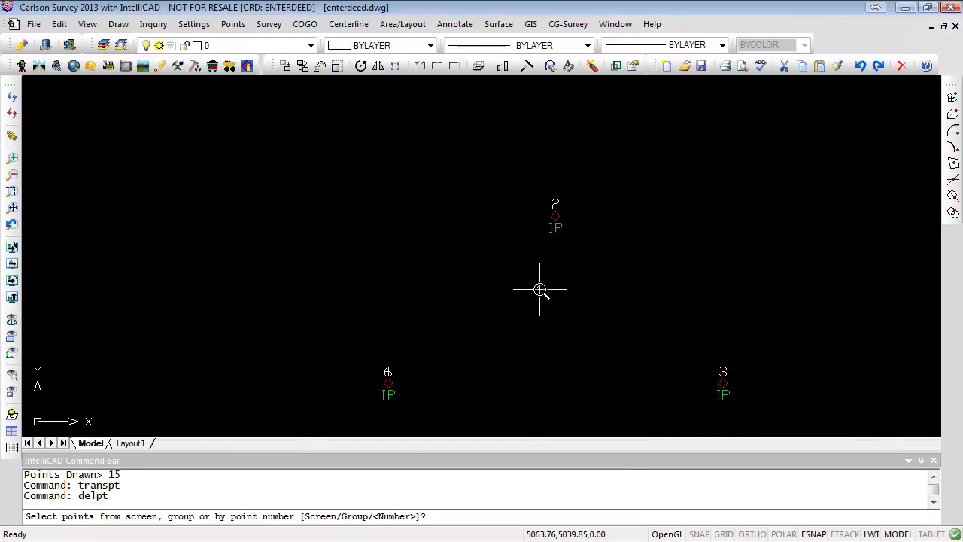
scroll(539, 289, down, 2)
scroll(536, 298, down, 4)
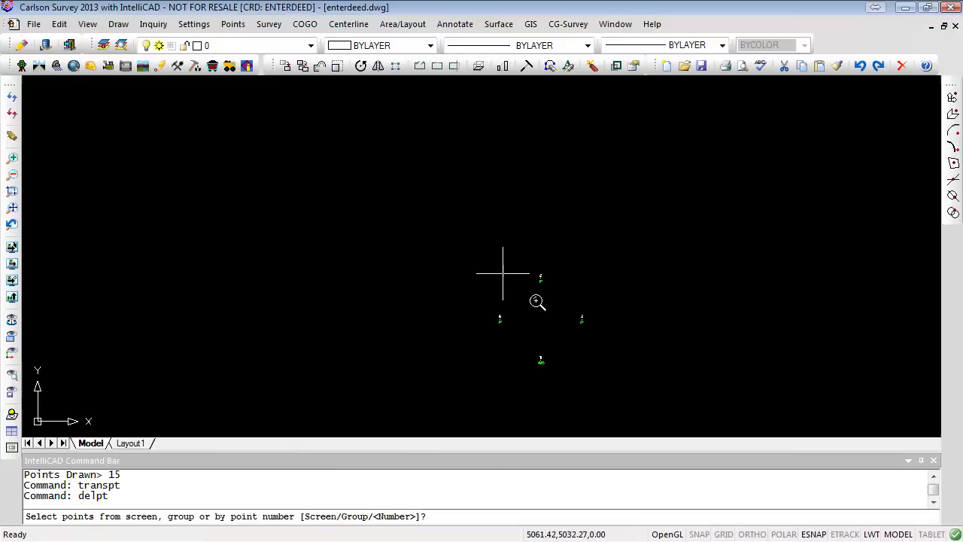
key(Return)
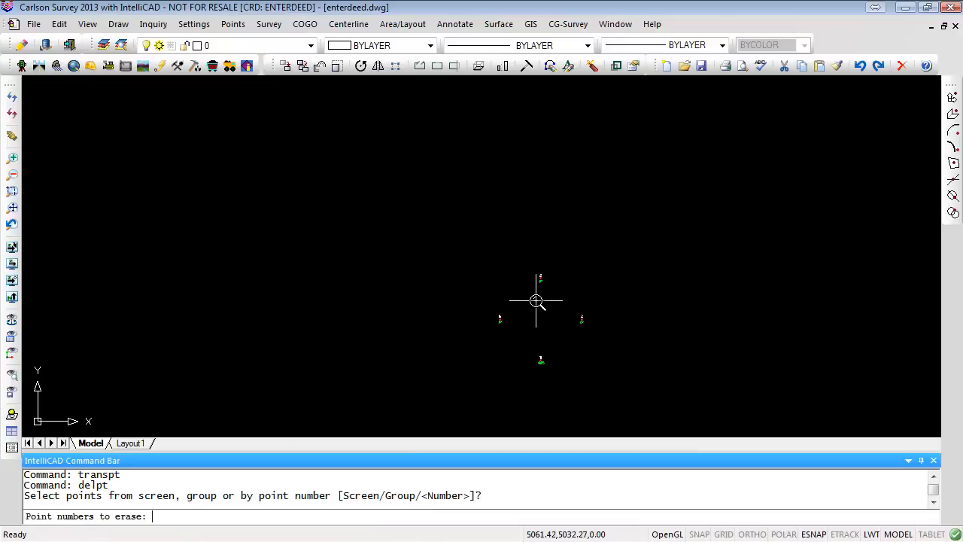
text(1-6)
key(Return)
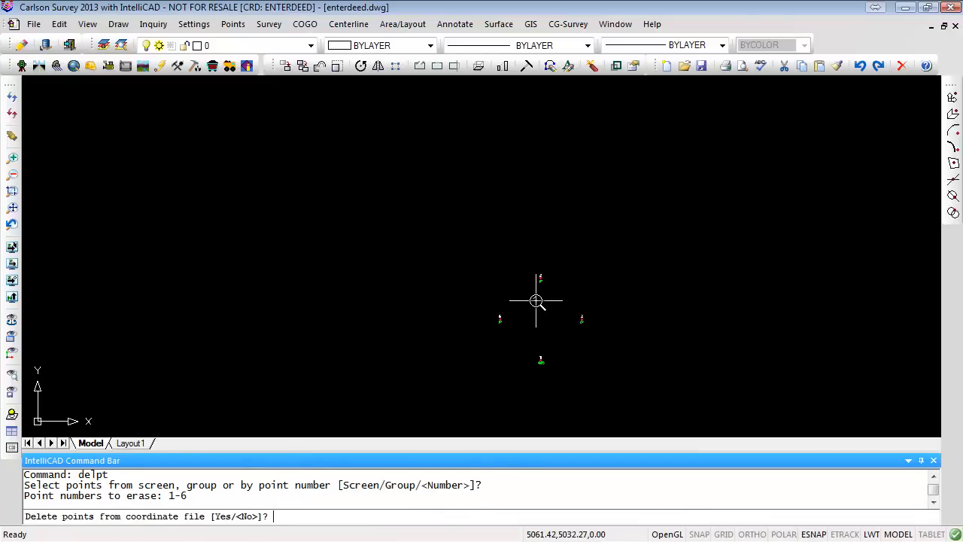
text(Y)
key(Return)
text(Y)
key(Return)
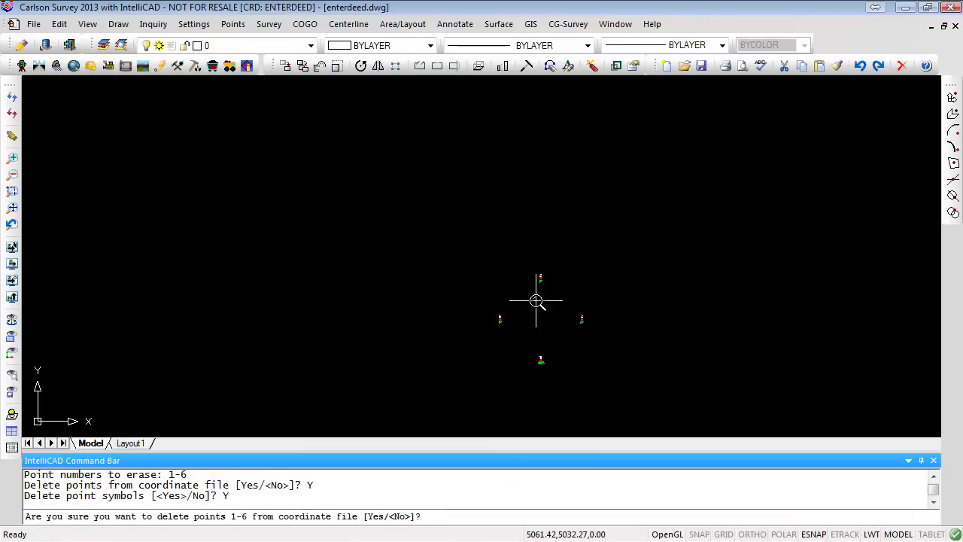
text(Y)
key(Return)
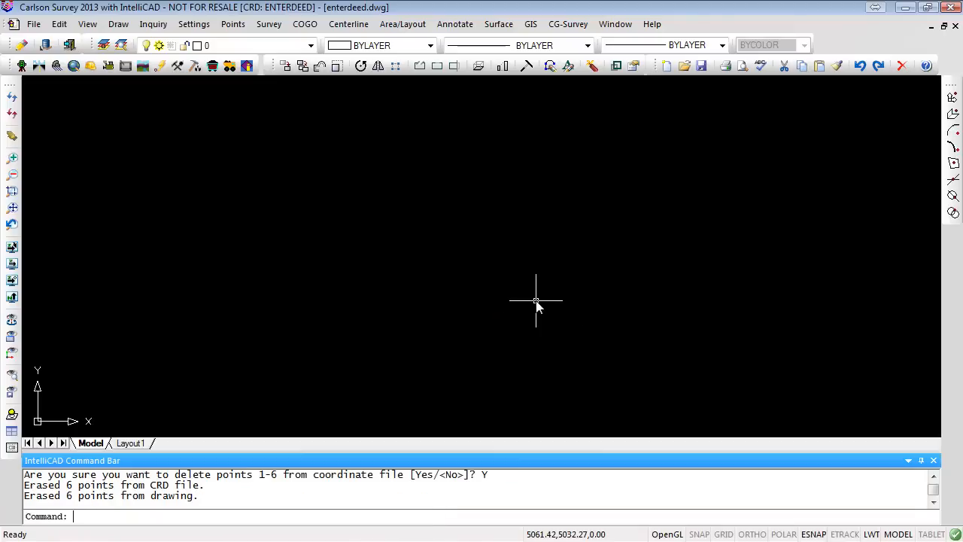
- Zoom to the drawing extents and examine the remaining lots and point labels
text(Z)
key(Return)
text(E)
key(Return)
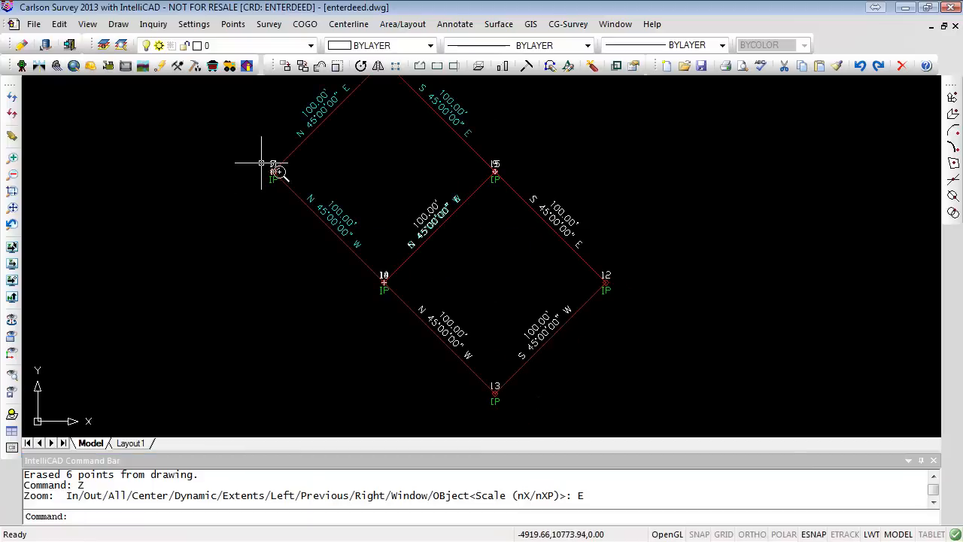
scroll(261, 163, up, 5)
scroll(271, 173, down, 8)
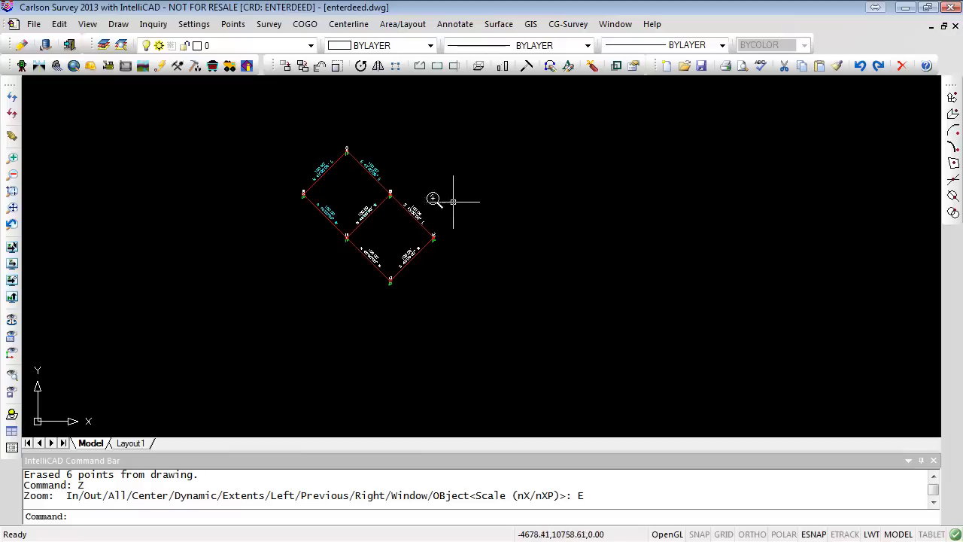
scroll(393, 189, up, 2)
mouse_move(394, 189)
middle_down()
mouse_move(458, 217)
mouse_move(496, 212)
middle_up()
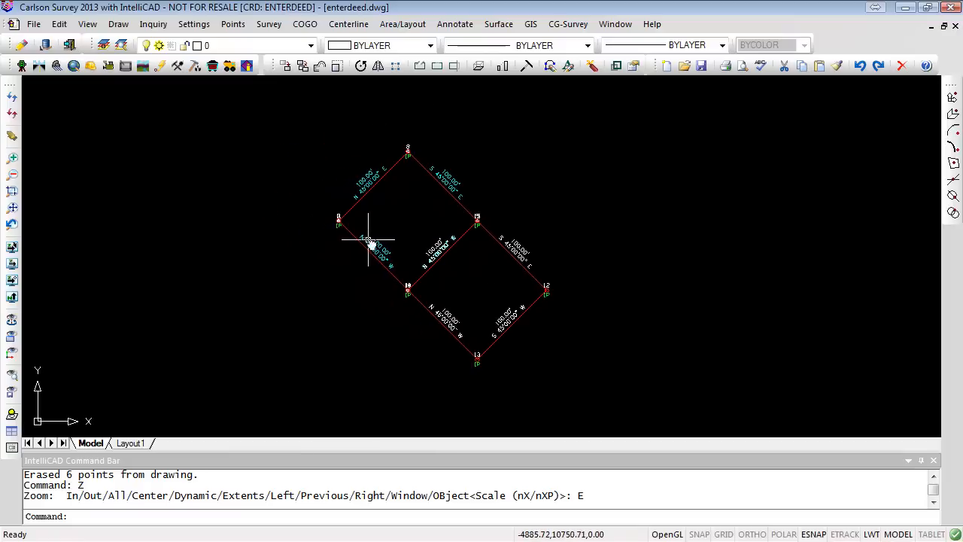
scroll(340, 219, up, 2)
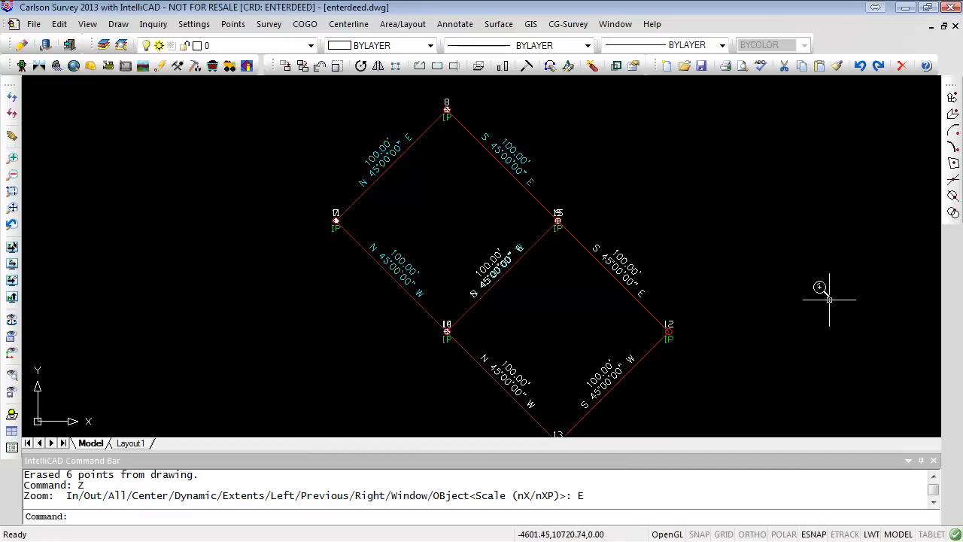
scroll(740, 233, down, 3)
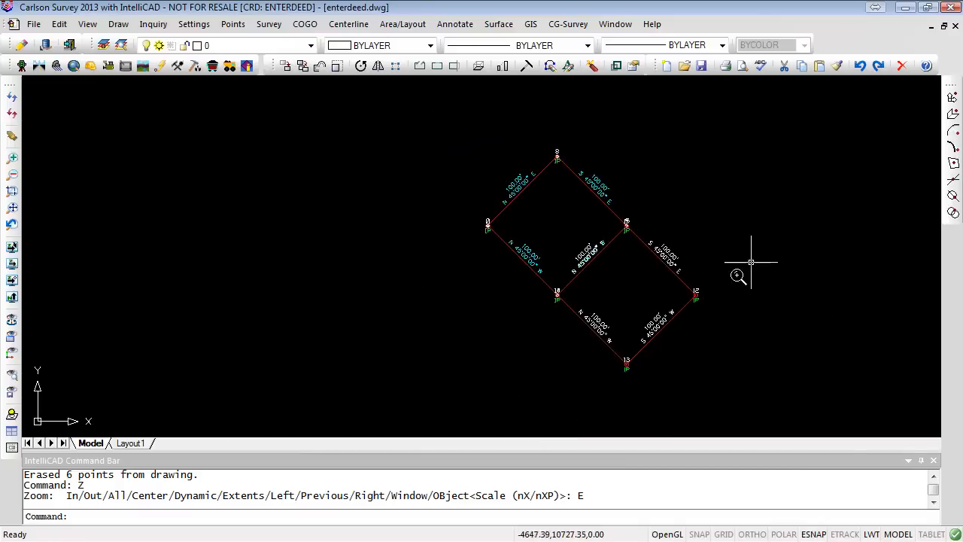
- Translate points using original point 7 and a destination of N 5000, E 500, overwriting existing coordinates
click(234, 24)
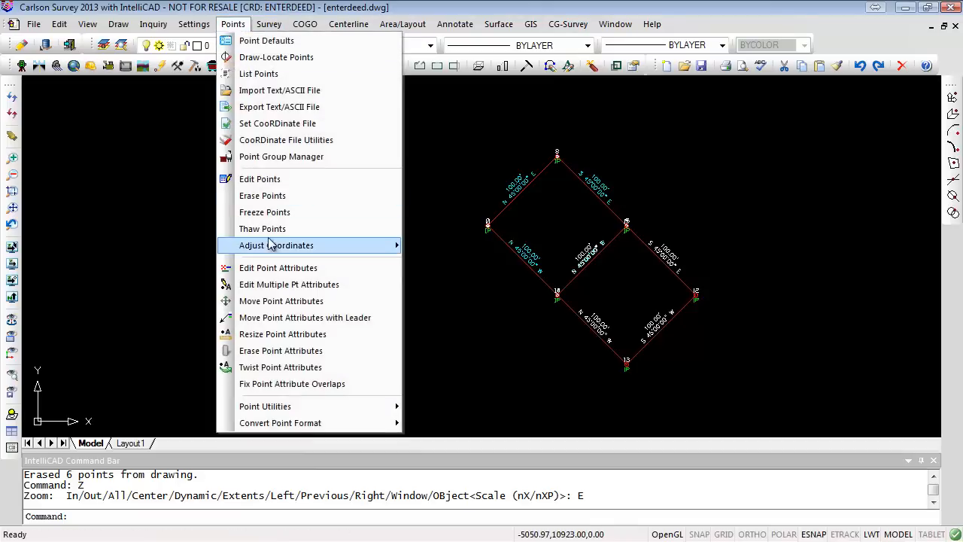
mouse_move(273, 246)
click(463, 251)
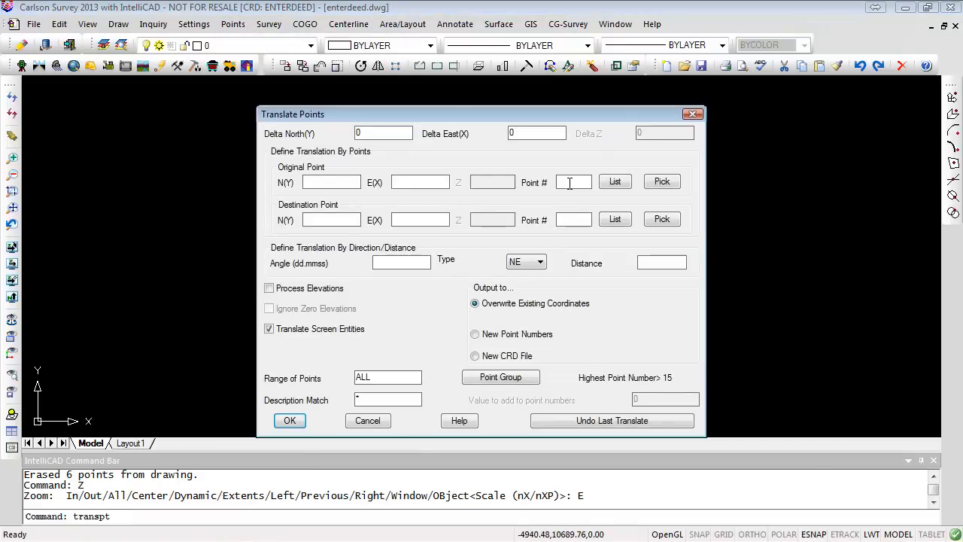
key(Tab)
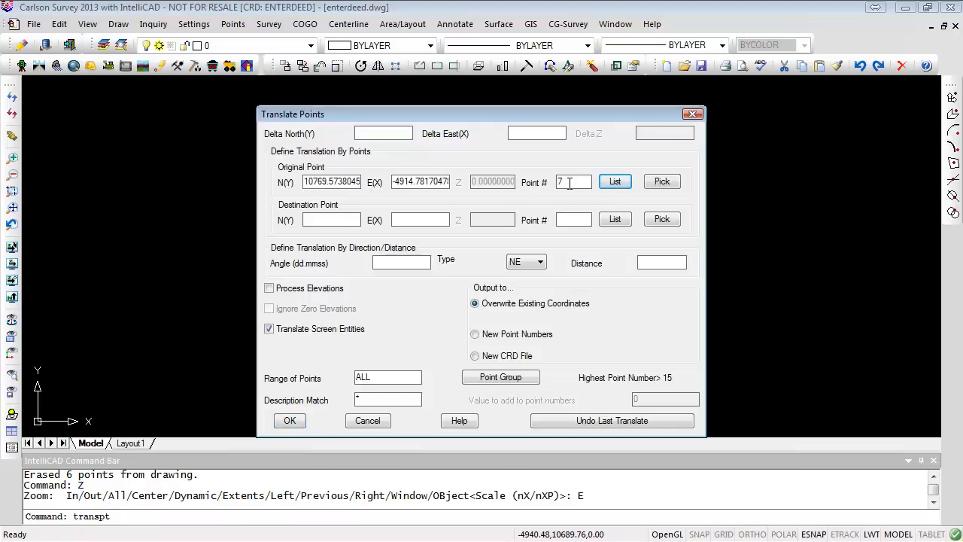
key(Tab)
key(Tab)
text(5000)
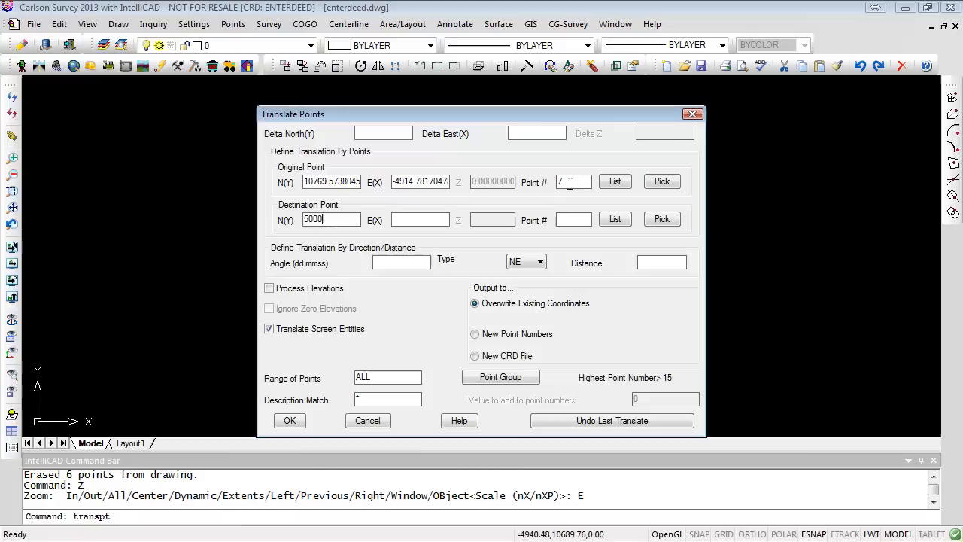
key(Tab)
text(5000)
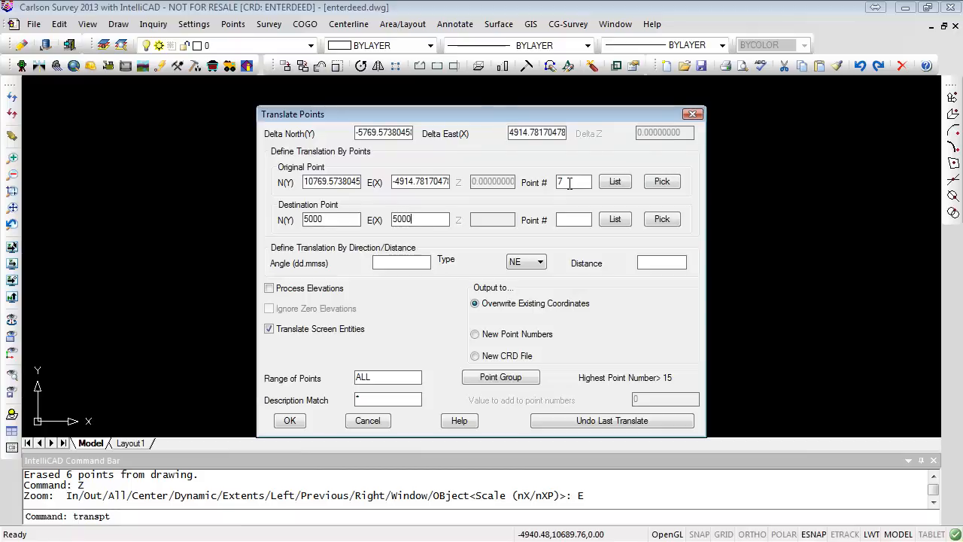
key(Tab)
key(Tab)
click(284, 422)
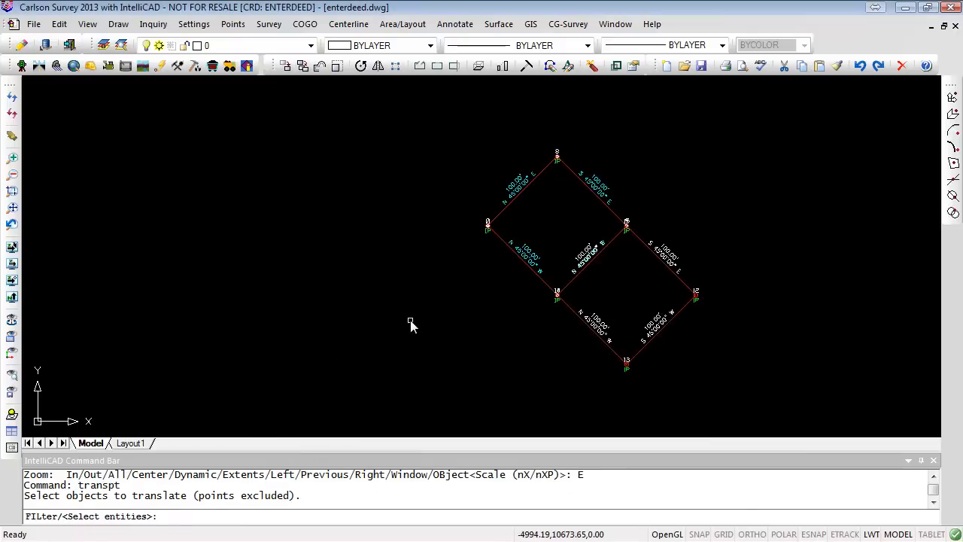
- Select all drawing entities to translate along with the points and dismiss the completion message
text(ALL)
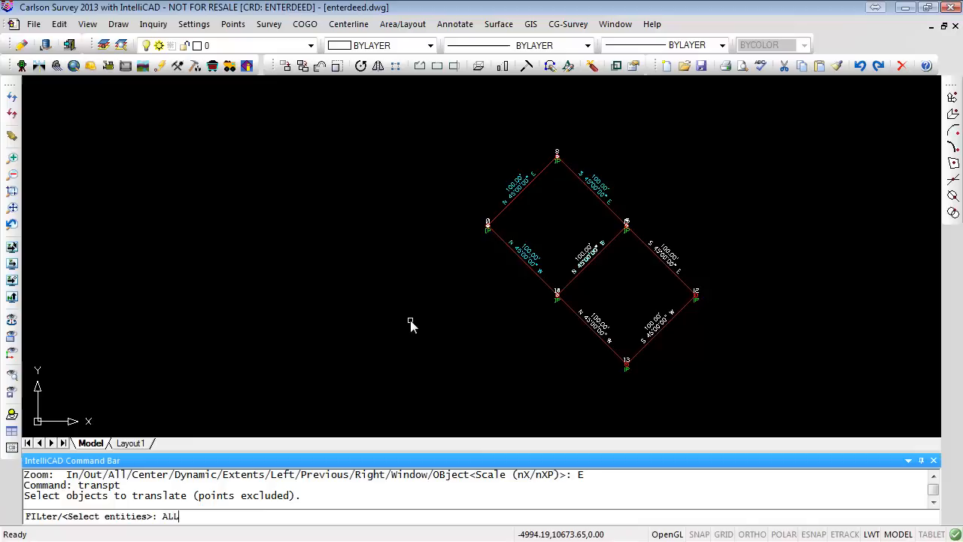
key(Return)
key(Return)
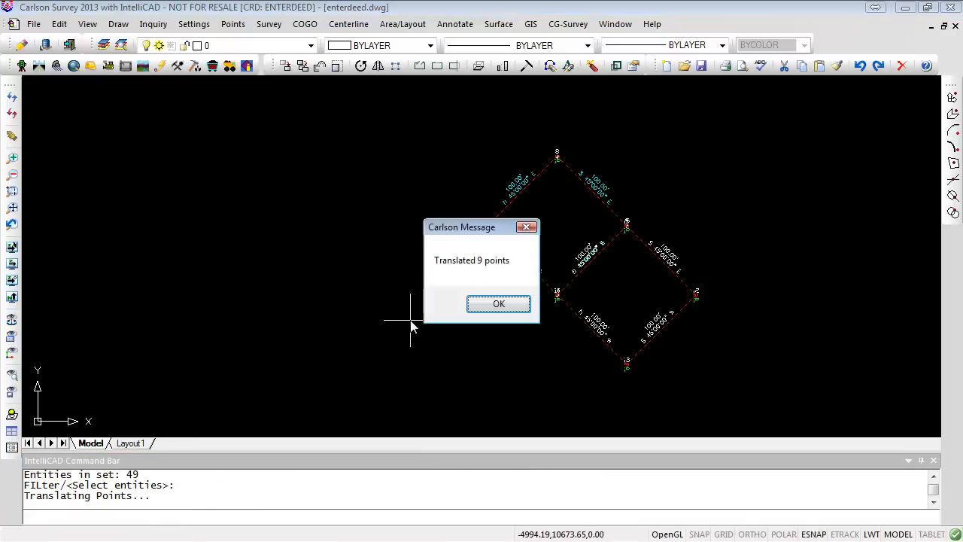
click(496, 303)
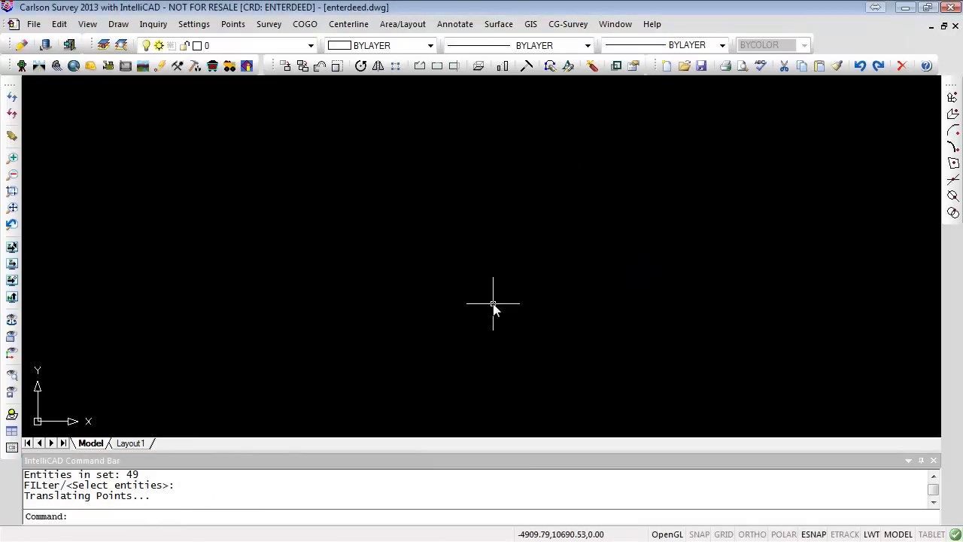
- Zoom to the drawing extents to check the translated lots
text(Z)
key(Return)
text(E)
key(Return)
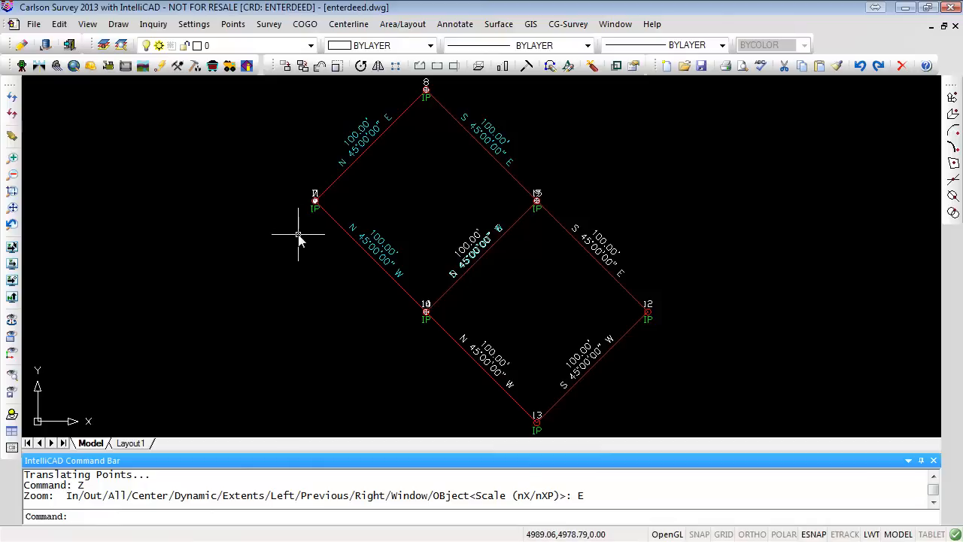
scroll(298, 238, down, 2)
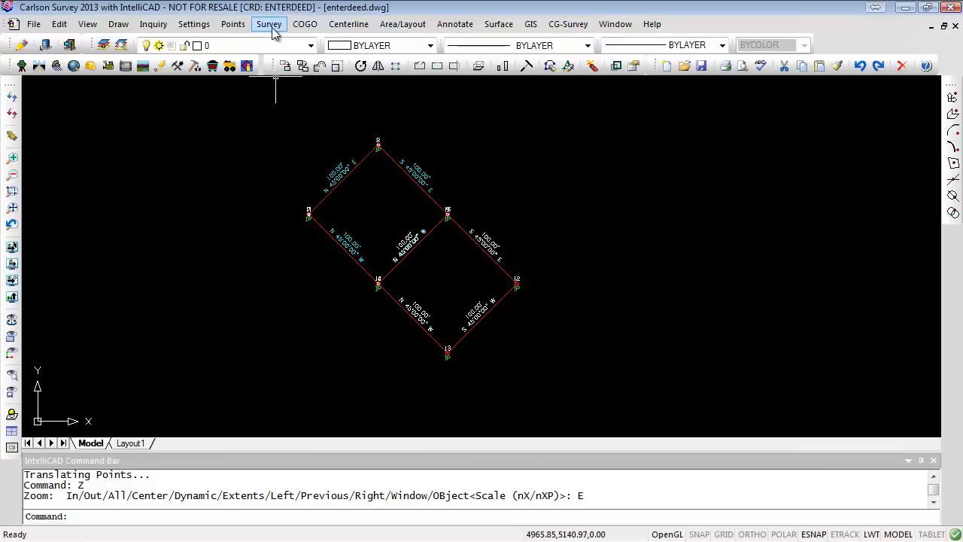
- Open the Translate Points dialog again
click(238, 25)
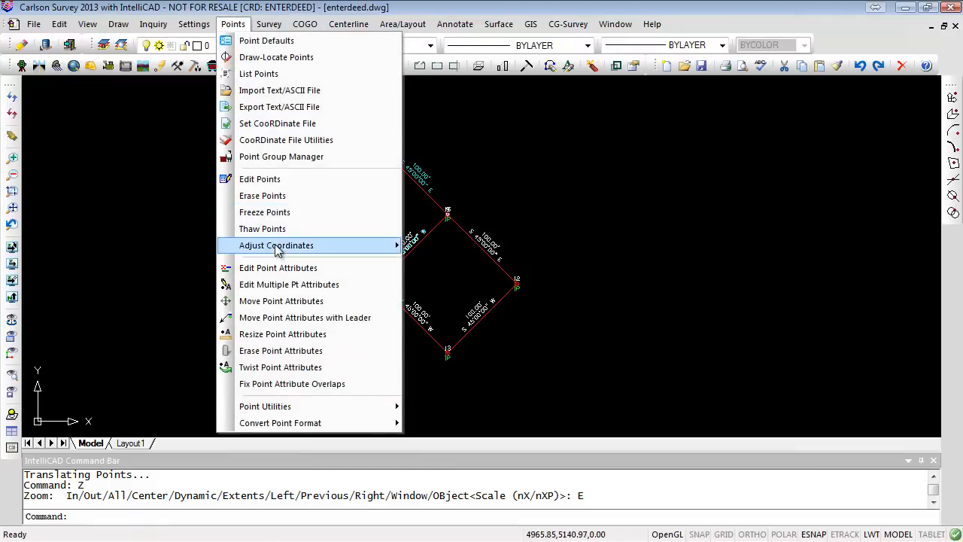
mouse_move(279, 245)
click(443, 242)
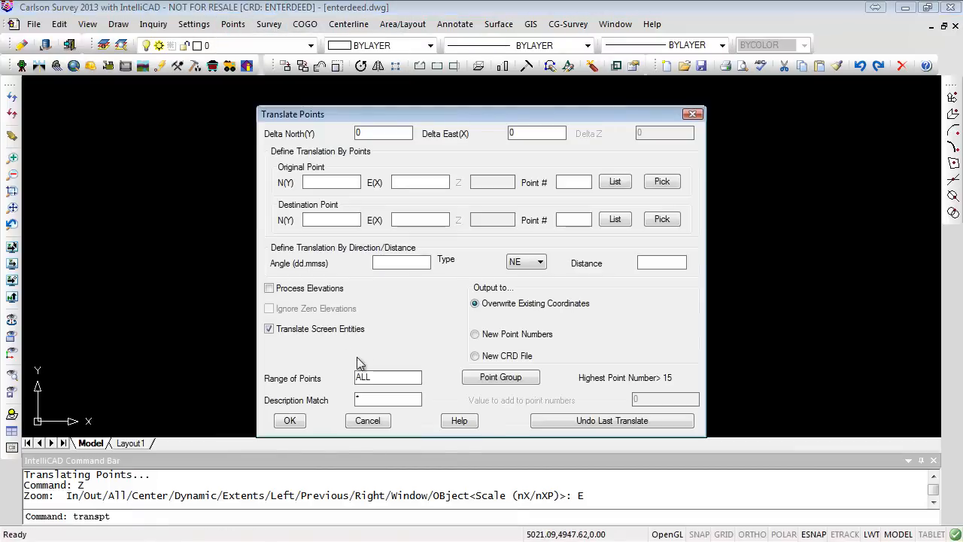
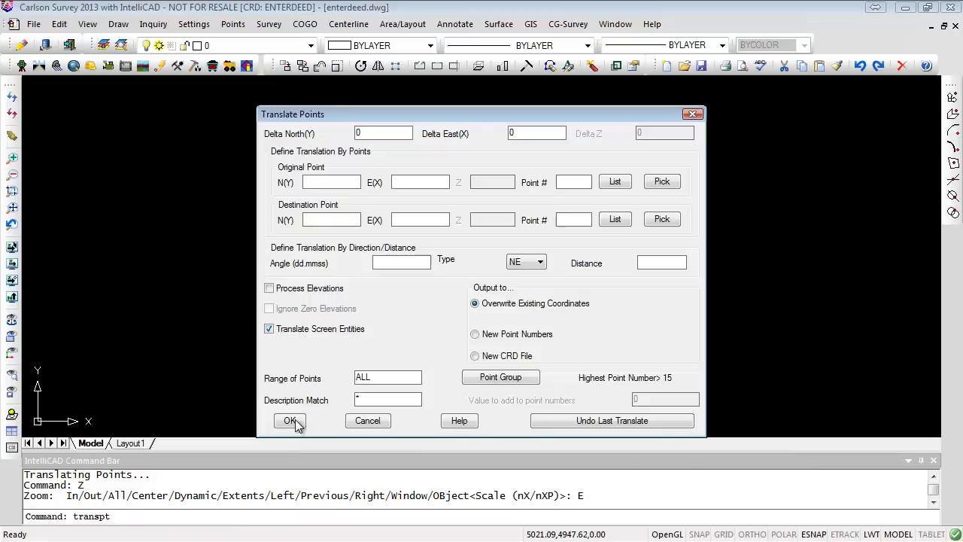
- Cancel the Translate Points dialog and browse the IntelliCAD Options profile and display settings without changing them
click(369, 421)
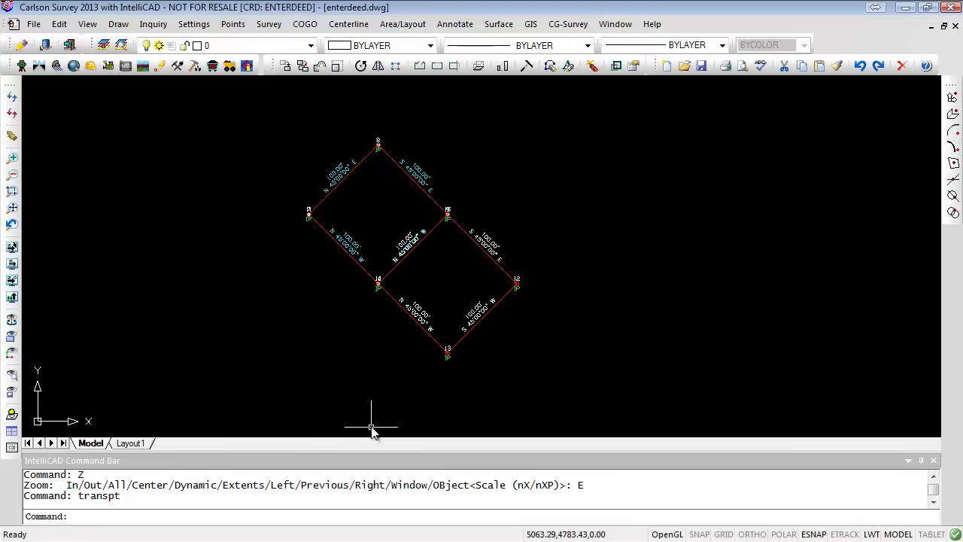
click(193, 24)
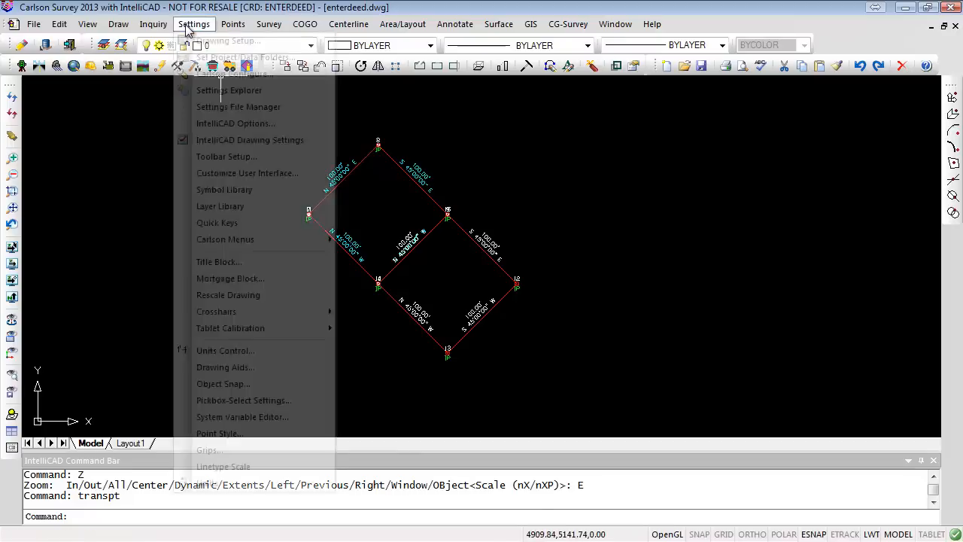
click(247, 130)
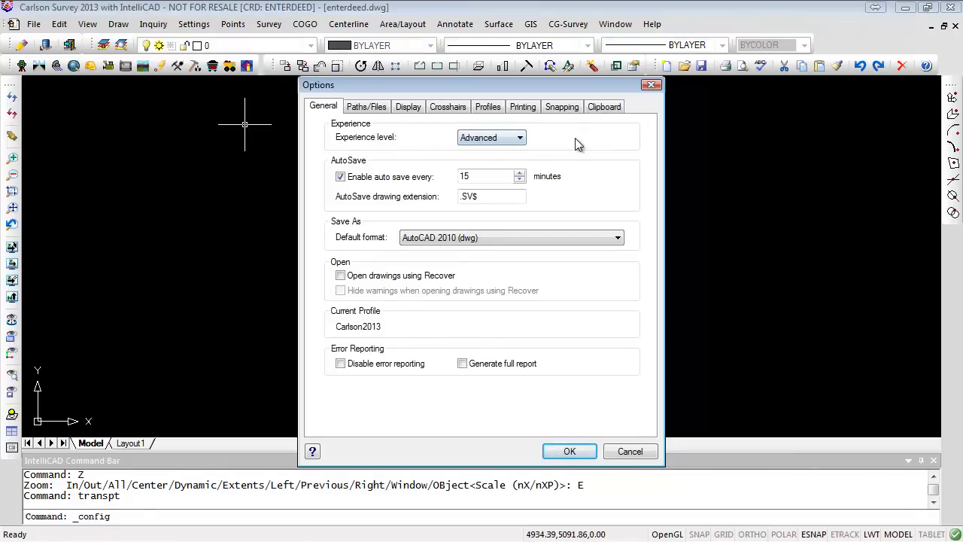
click(485, 108)
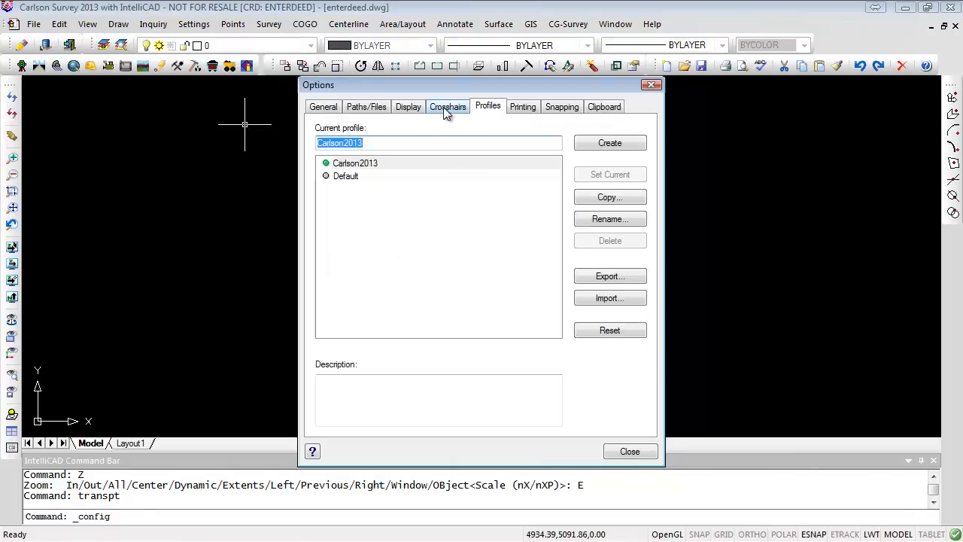
click(409, 108)
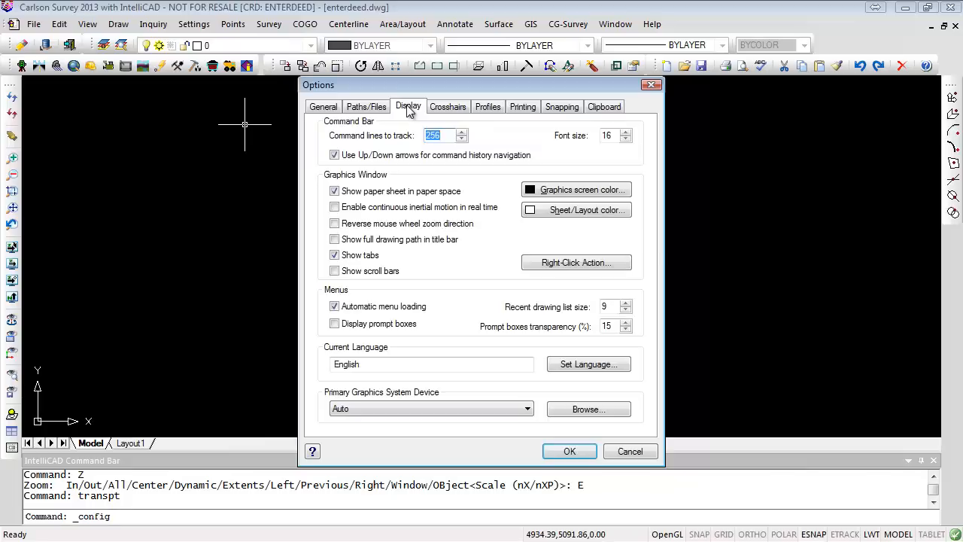
click(633, 451)
- Examine the drawing settings for angular units, linear units and the user coordinate system, cancelling without changes
click(195, 25)
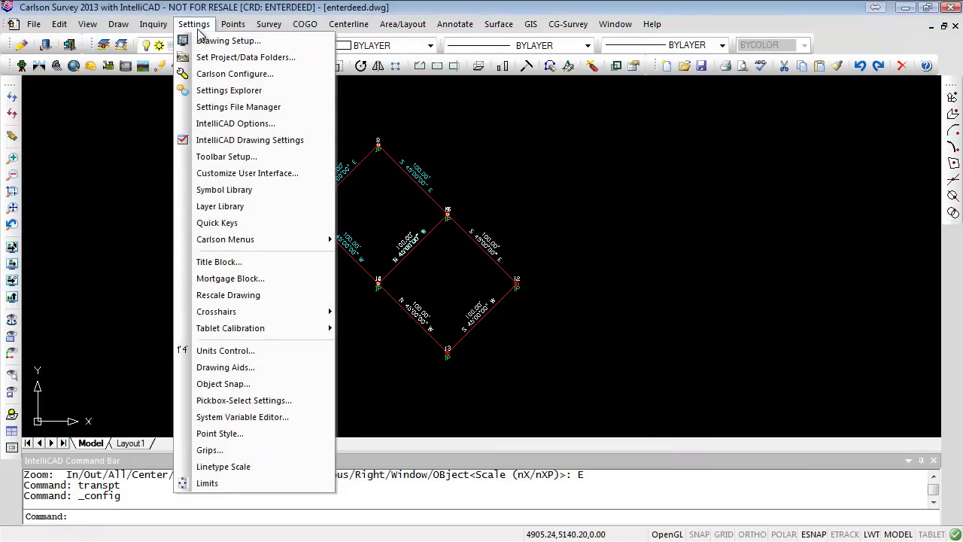
click(237, 367)
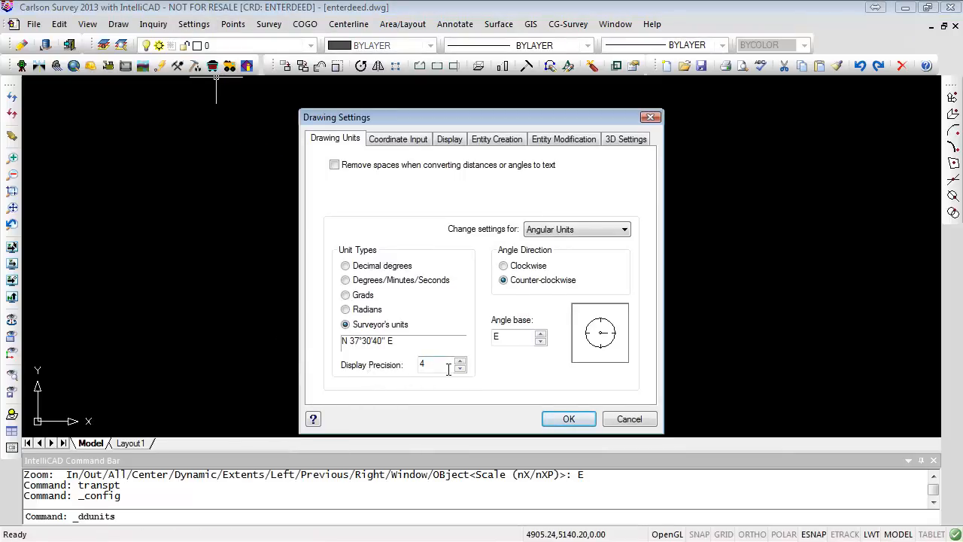
click(410, 142)
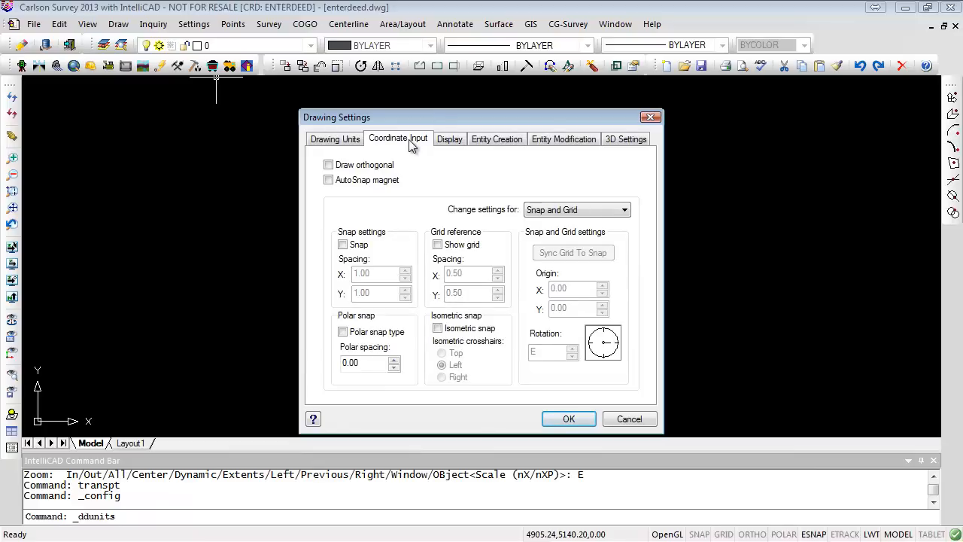
click(449, 141)
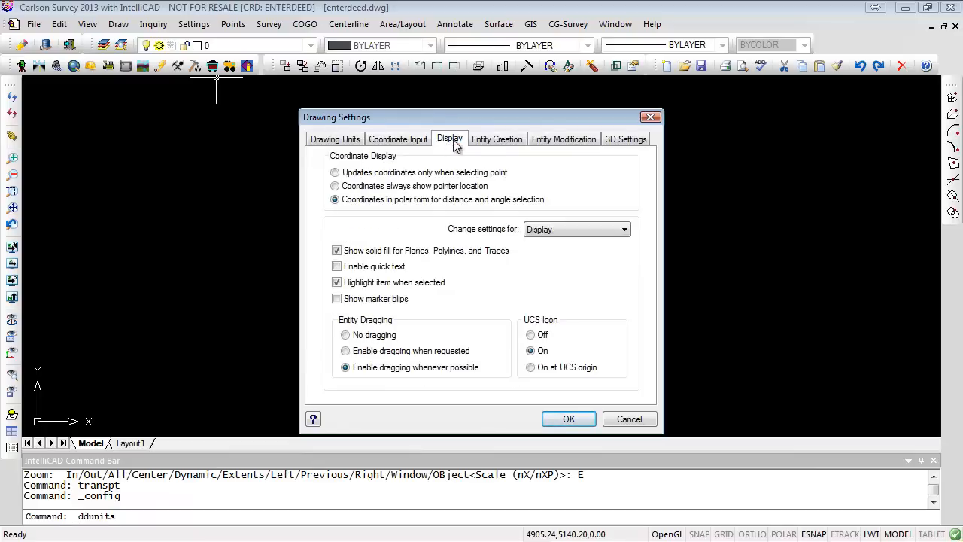
click(348, 143)
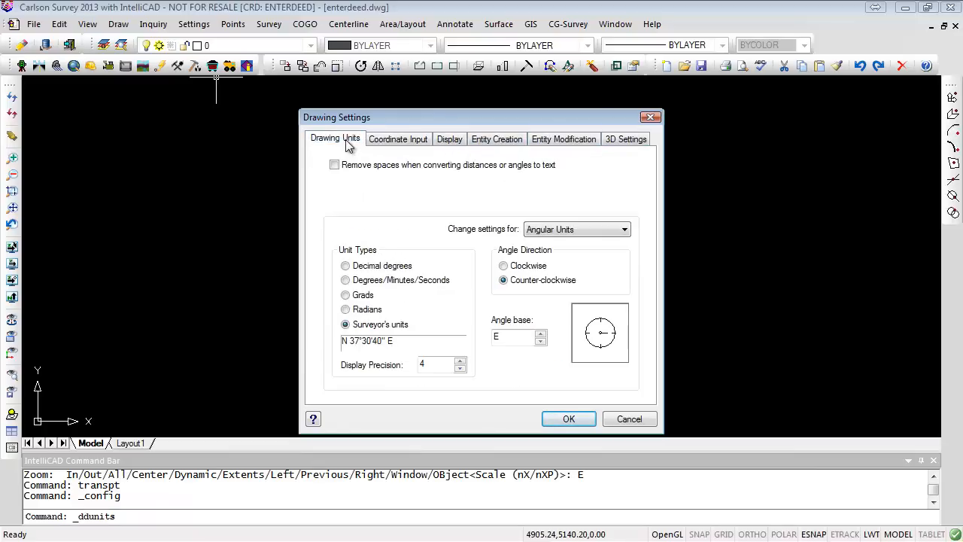
click(626, 231)
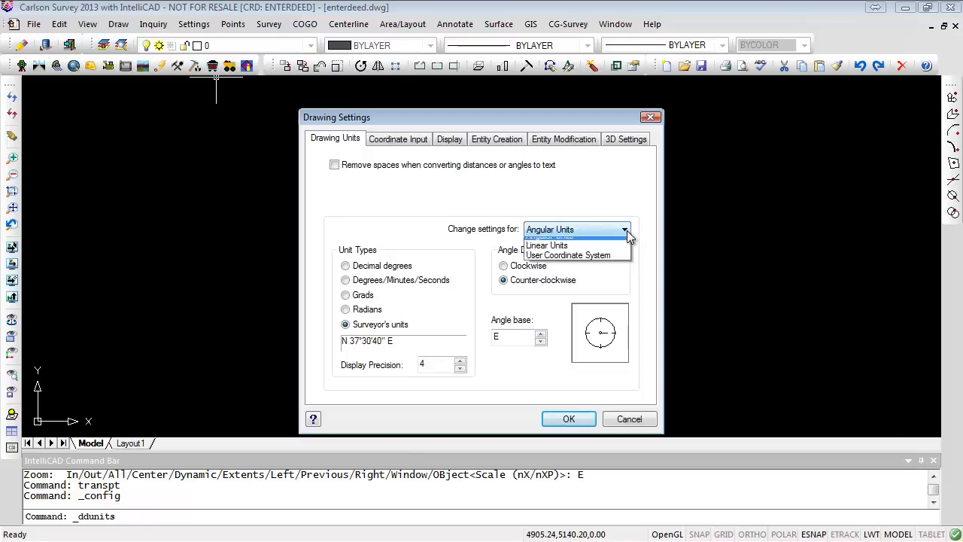
click(564, 251)
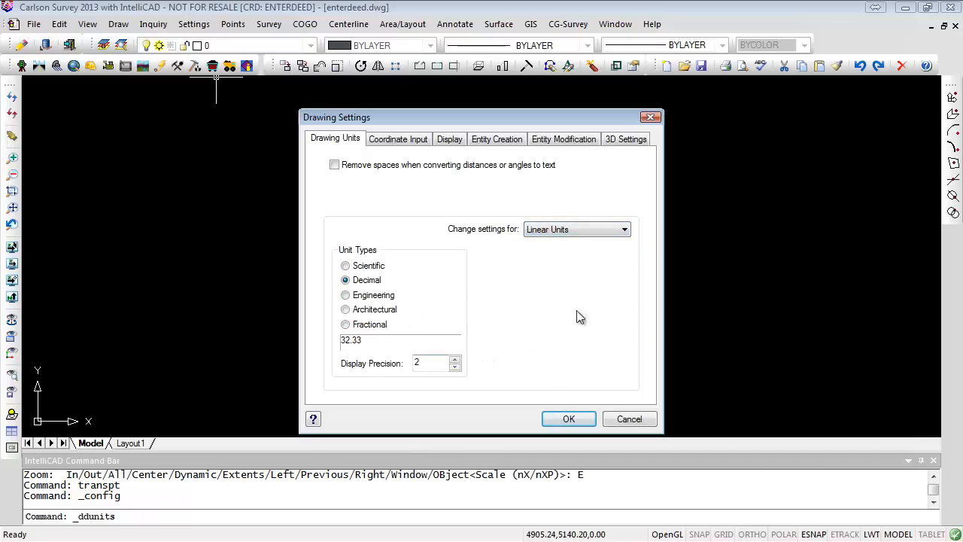
click(624, 230)
click(571, 262)
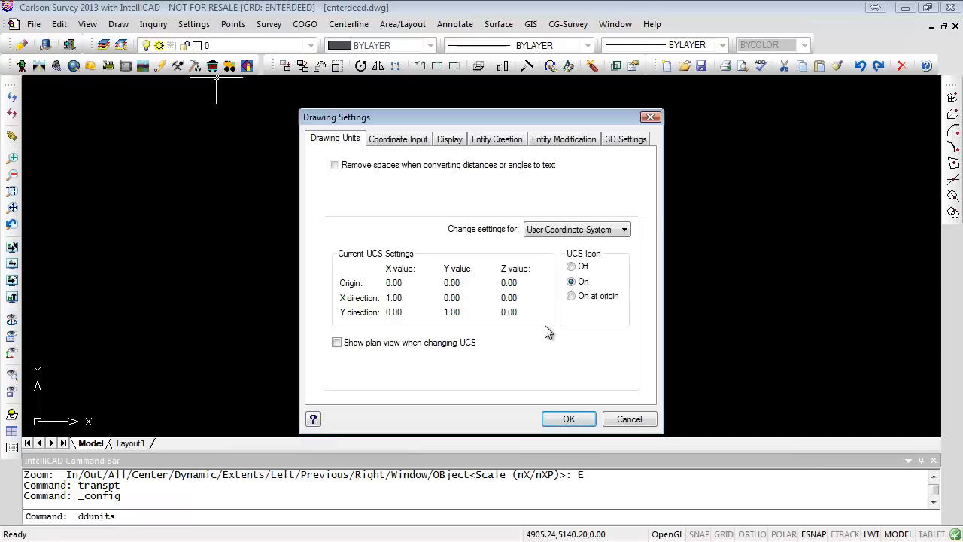
click(629, 418)
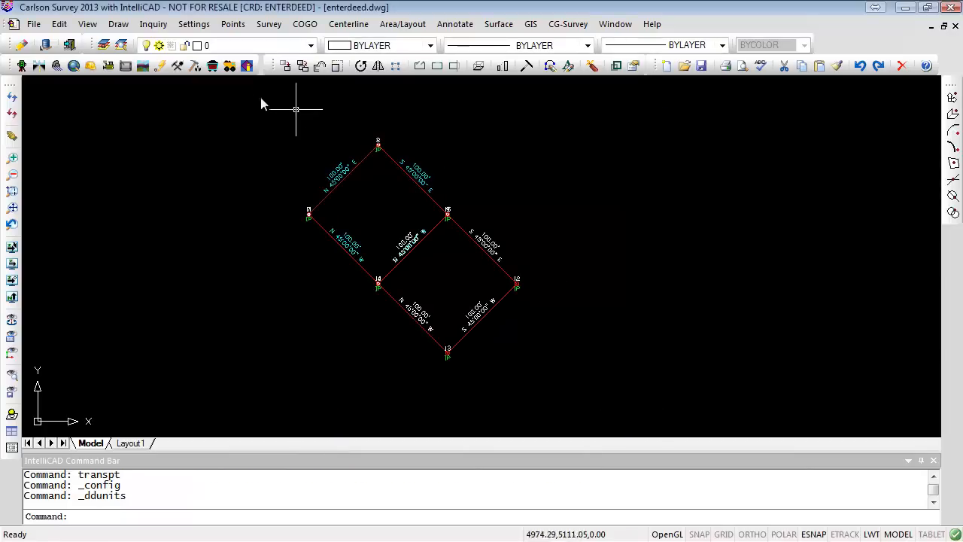
- Examine the Carlson Configure general settings and exit the configuration without changes
click(194, 25)
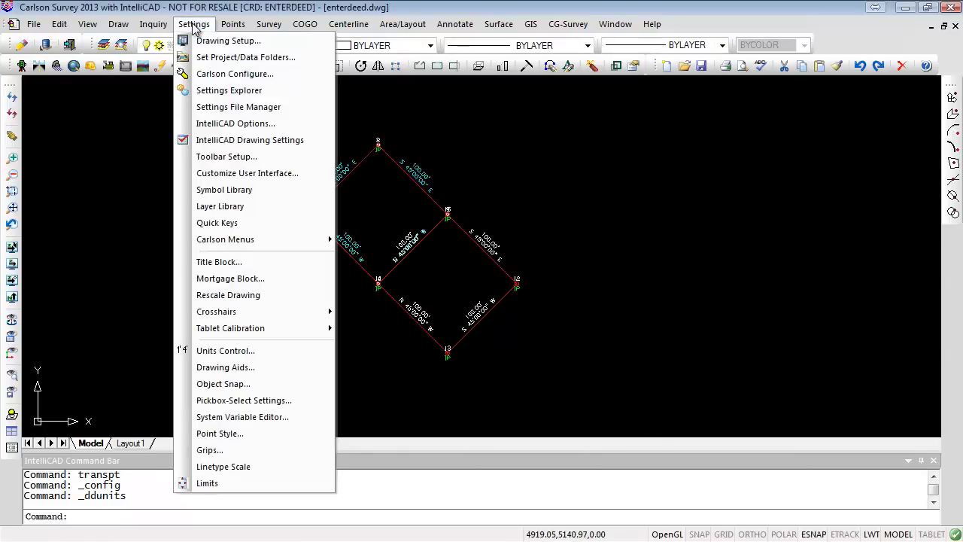
click(235, 73)
click(435, 218)
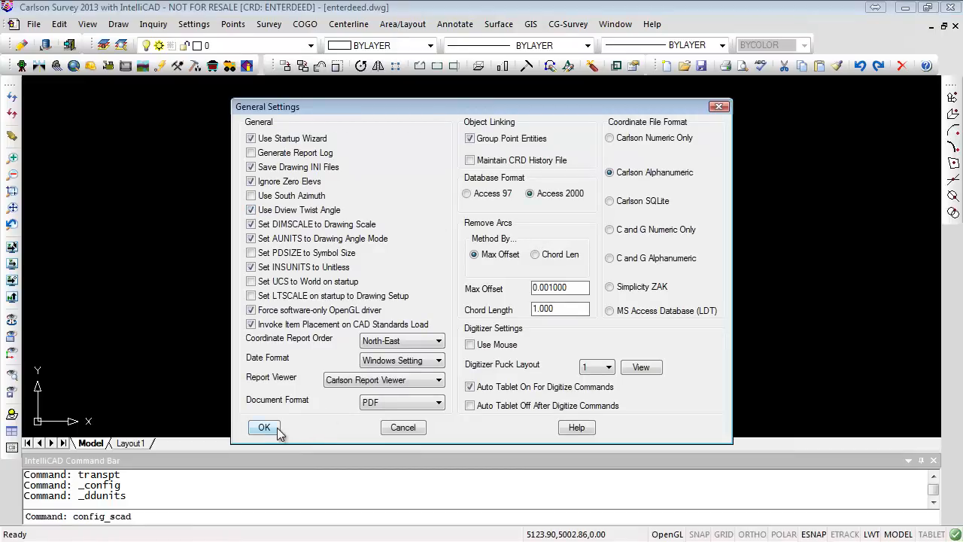
click(414, 430)
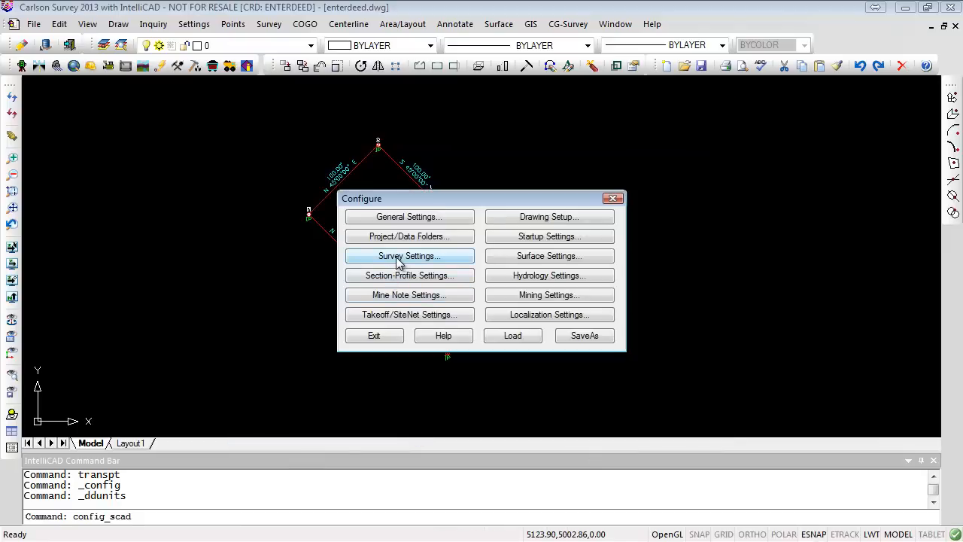
click(376, 336)
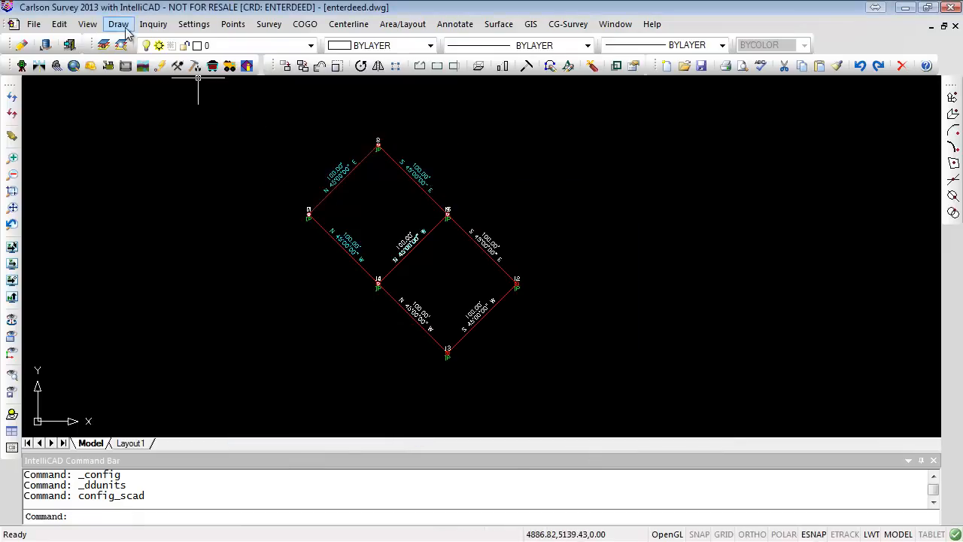
- Open Units Control and review the display settings options, cancelling without changes
click(193, 24)
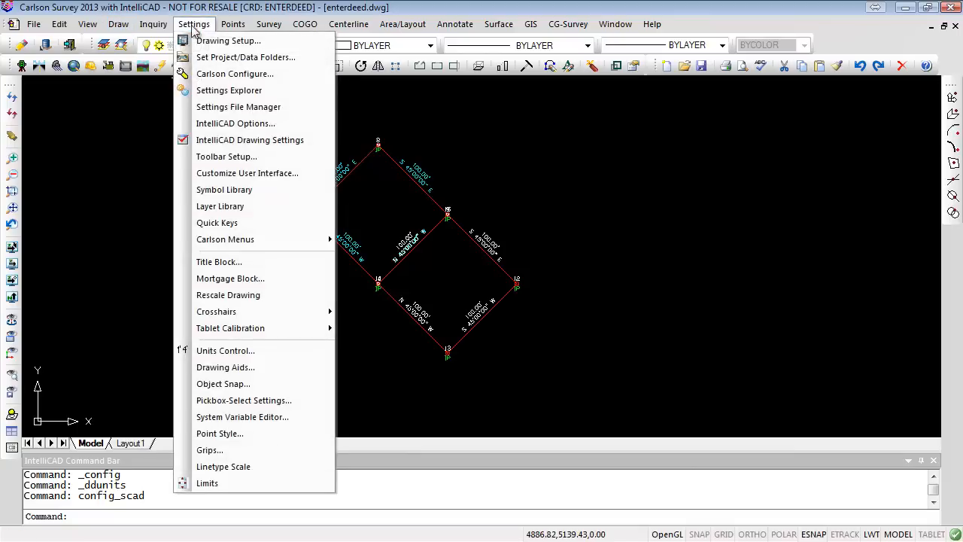
click(226, 352)
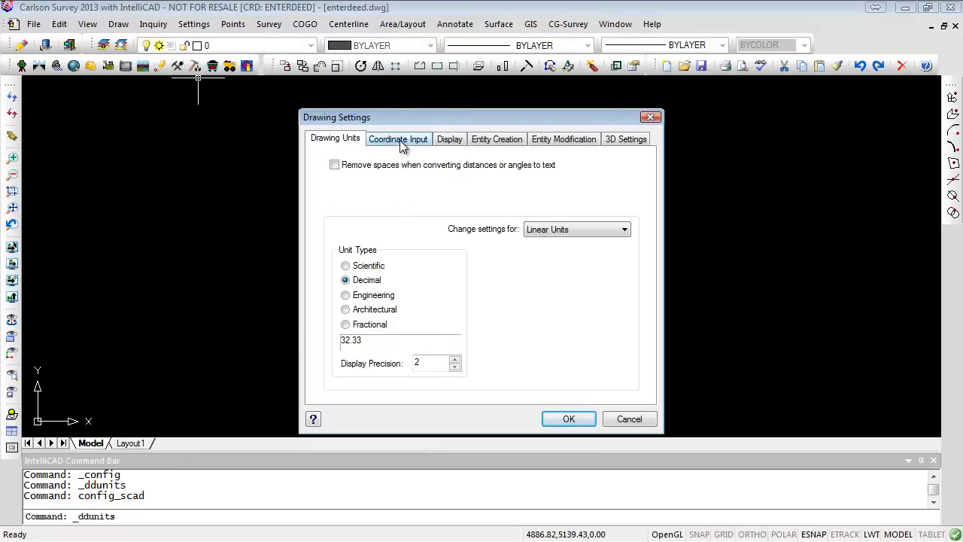
click(453, 142)
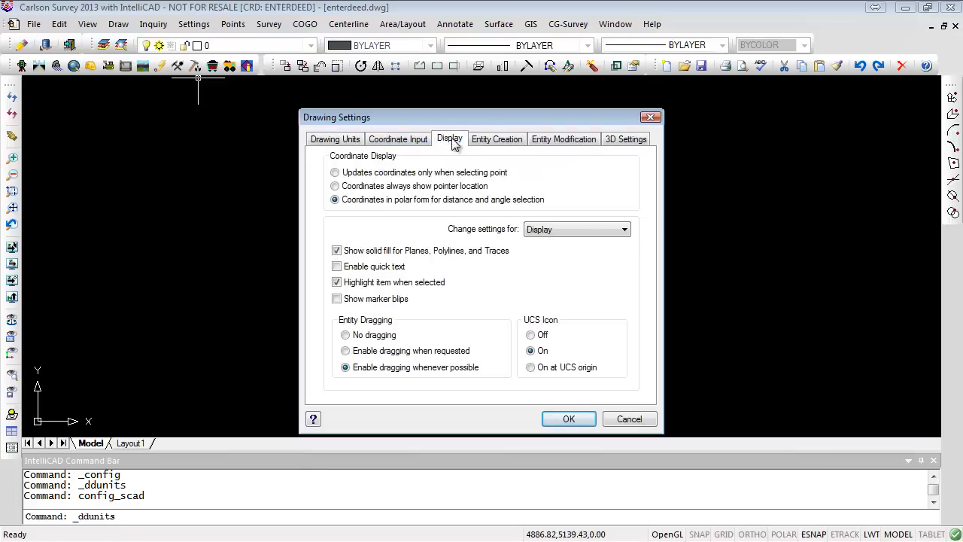
click(584, 227)
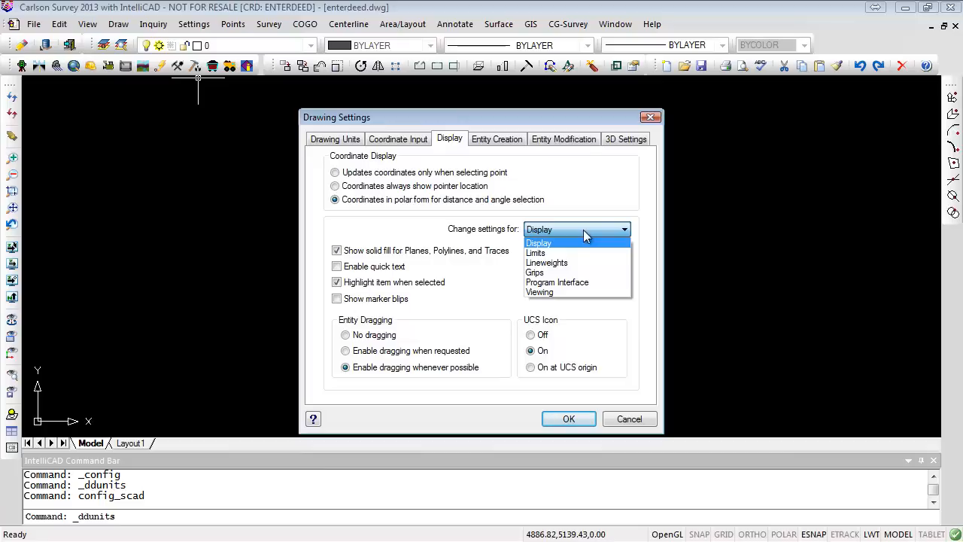
click(583, 230)
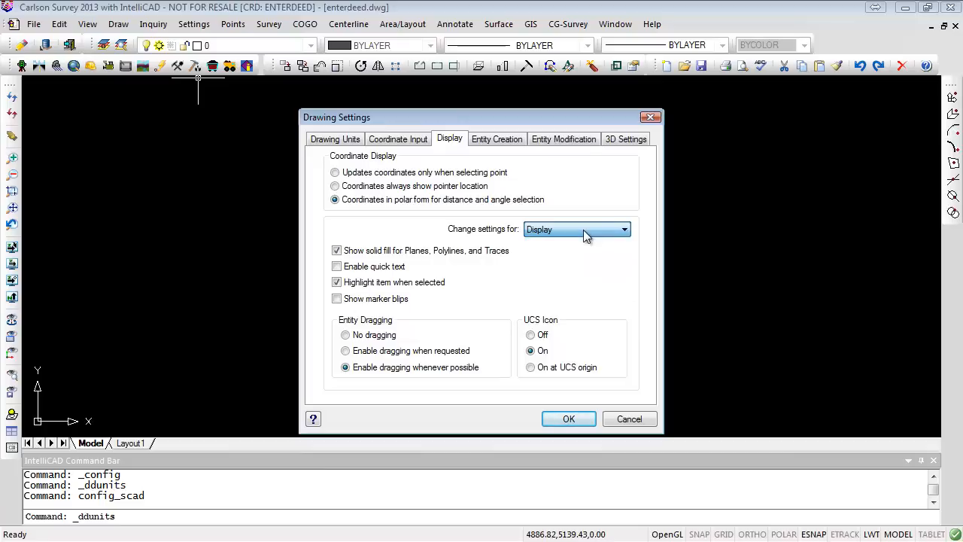
click(629, 419)
- Open the Annotate Defaults and review the general label settings, cancelling without changes
click(454, 24)
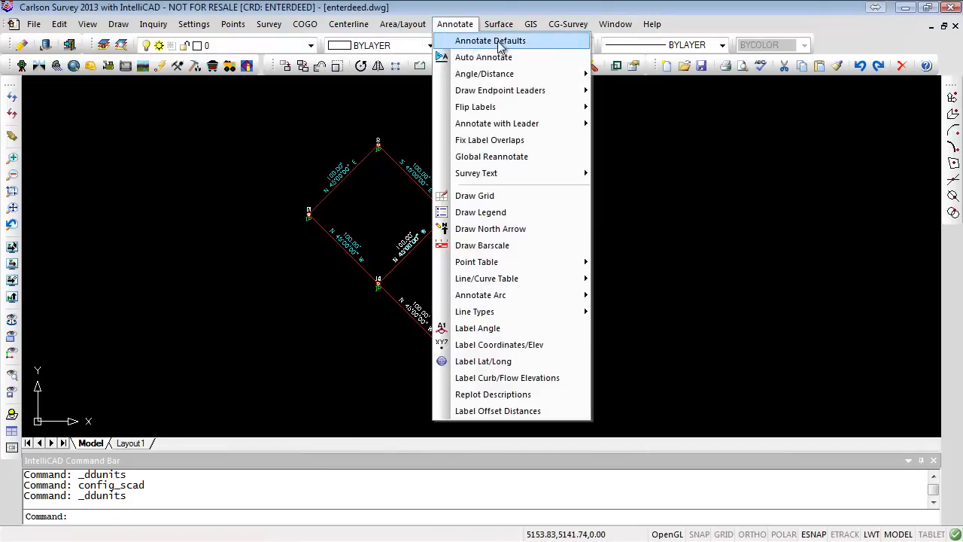
click(484, 38)
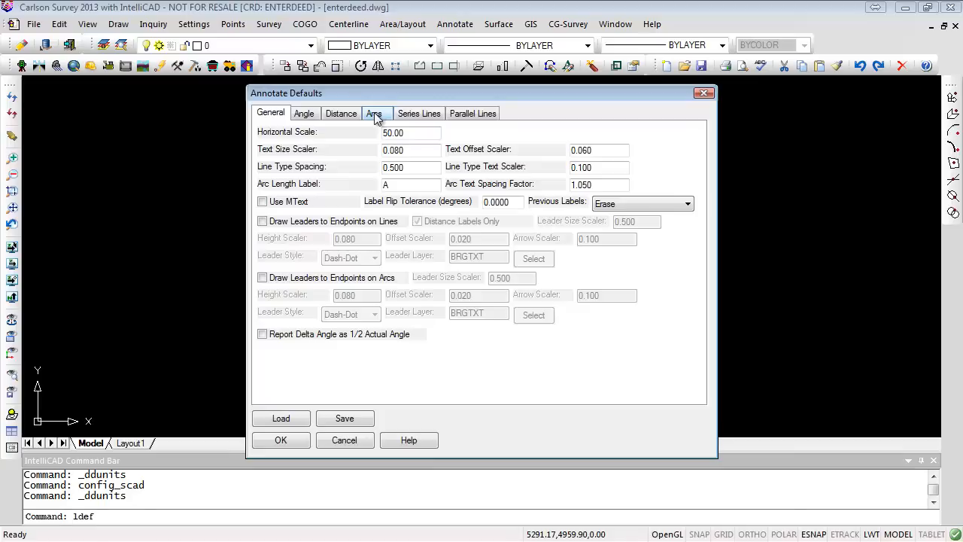
click(344, 440)
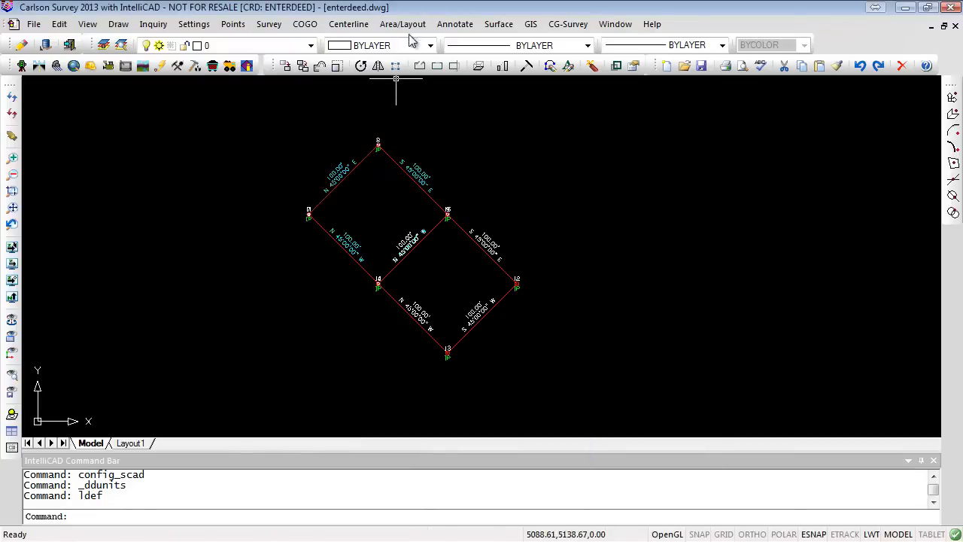
- Review the Label Coordinates/Elevation options, including north/east decimal places, and cancel the dialog
click(468, 26)
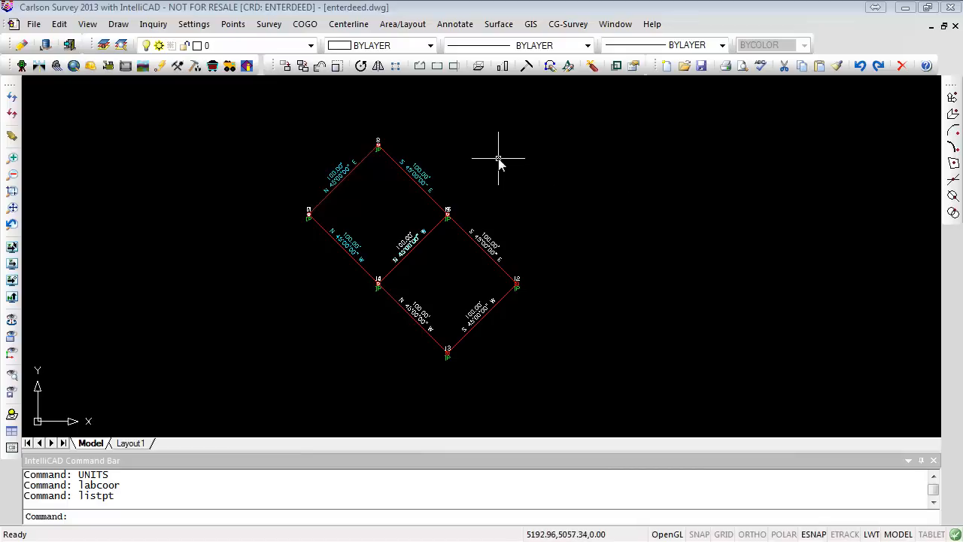
click(456, 24)
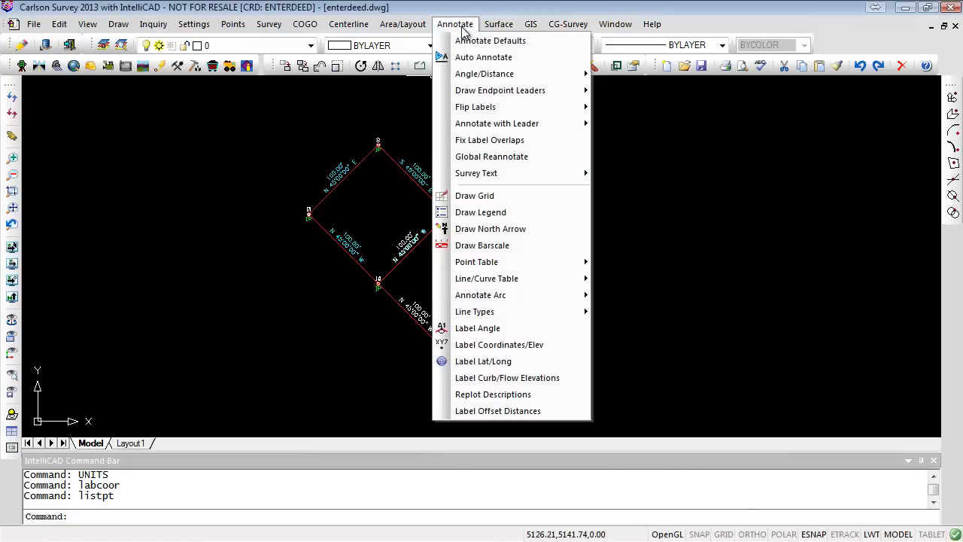
click(521, 345)
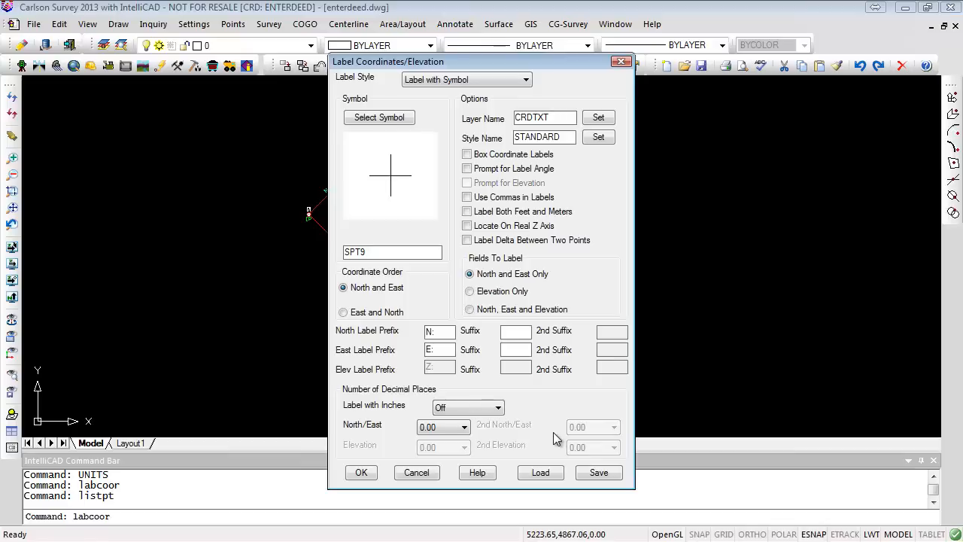
click(464, 427)
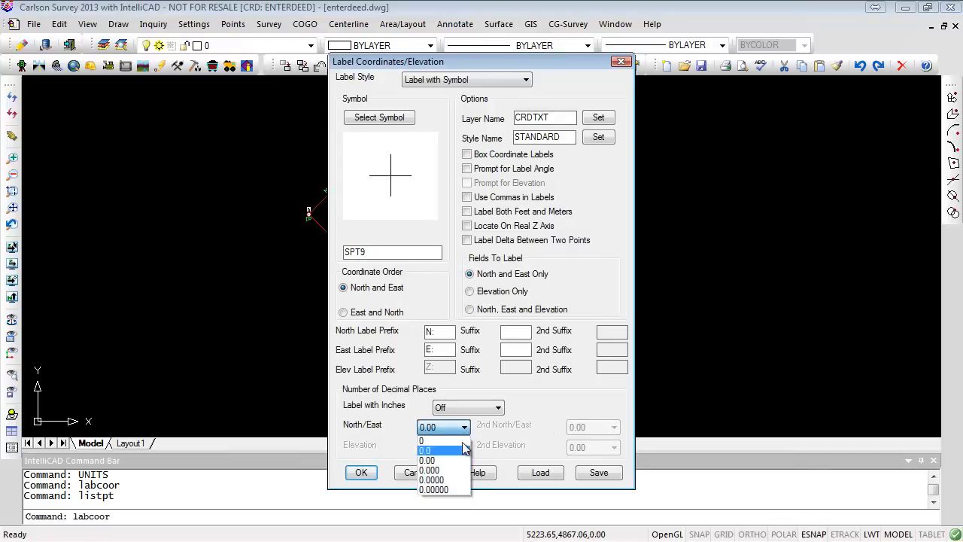
click(466, 430)
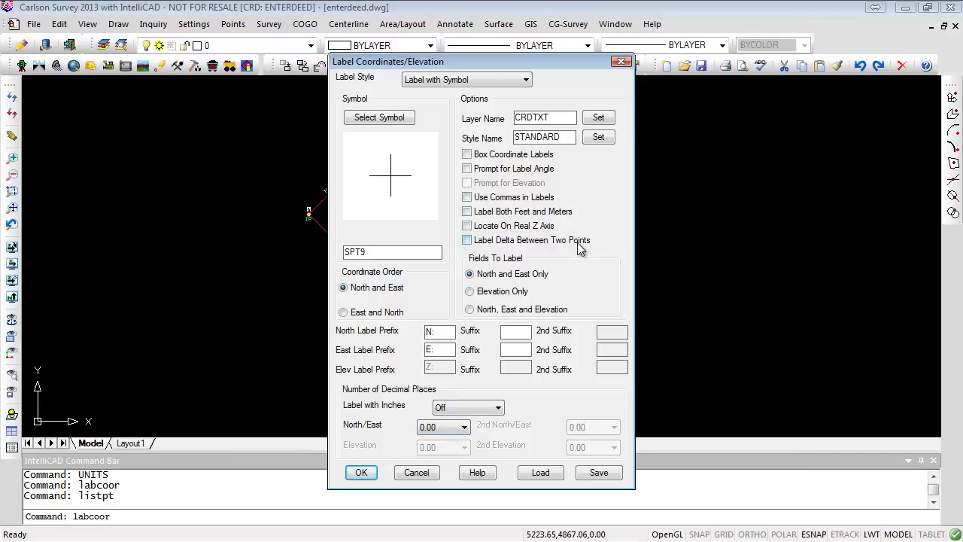
click(415, 474)
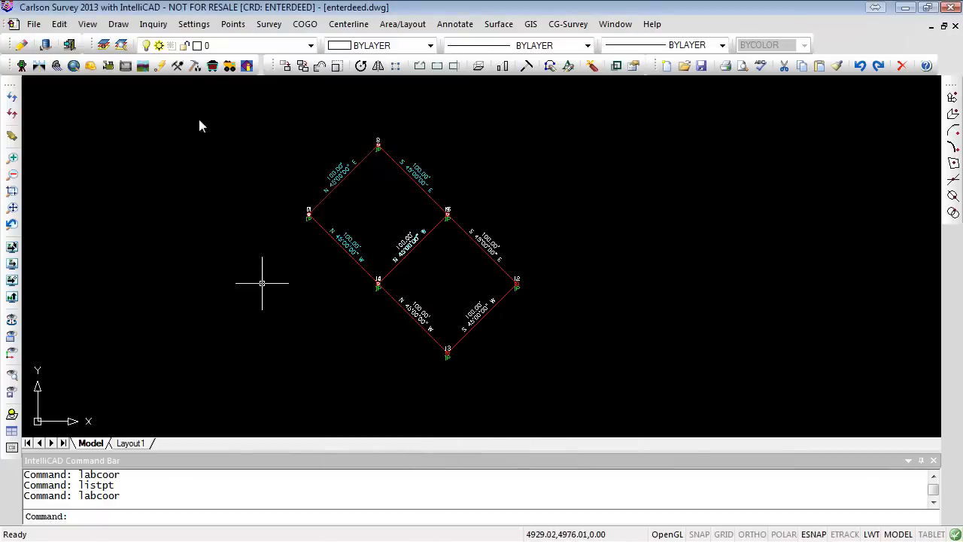
- List all points in a report to check their translated northings and eastings
click(235, 25)
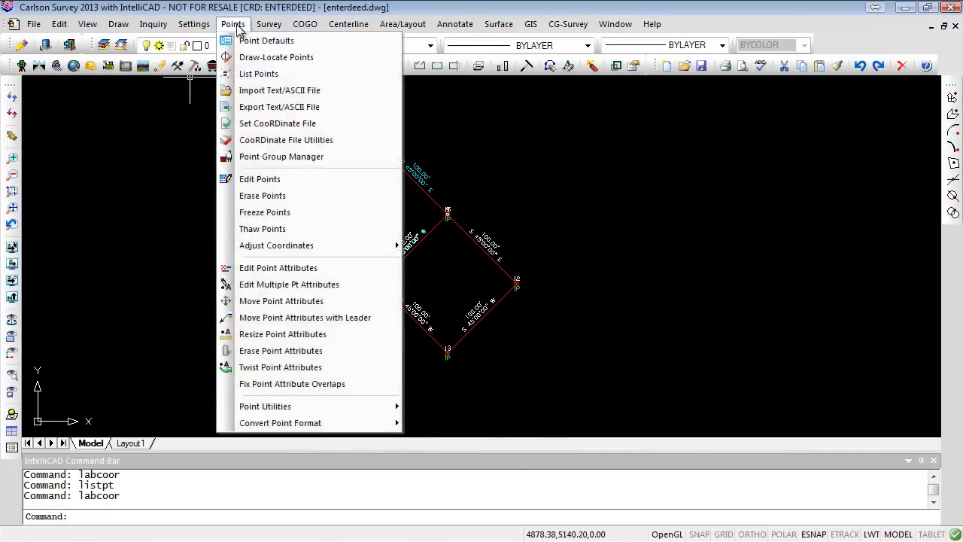
click(258, 74)
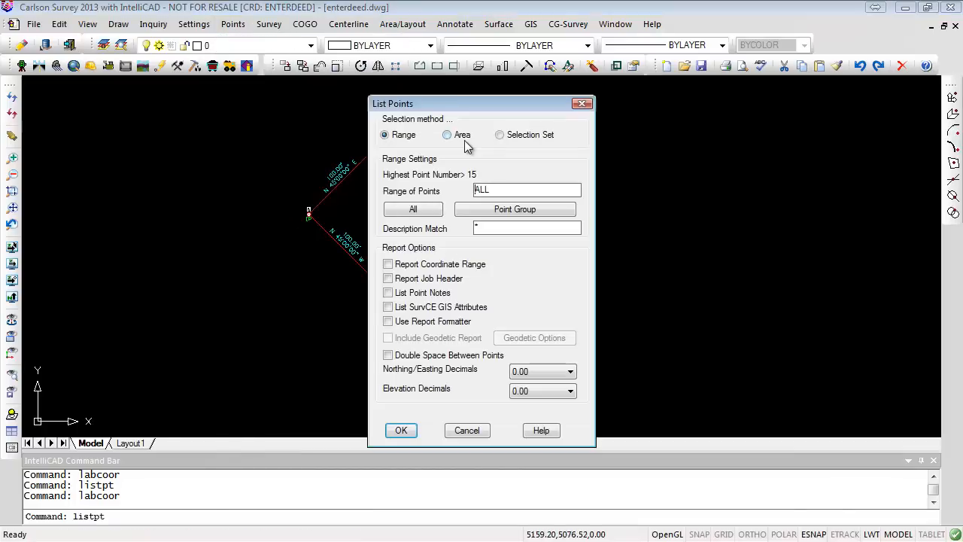
click(426, 212)
click(399, 431)
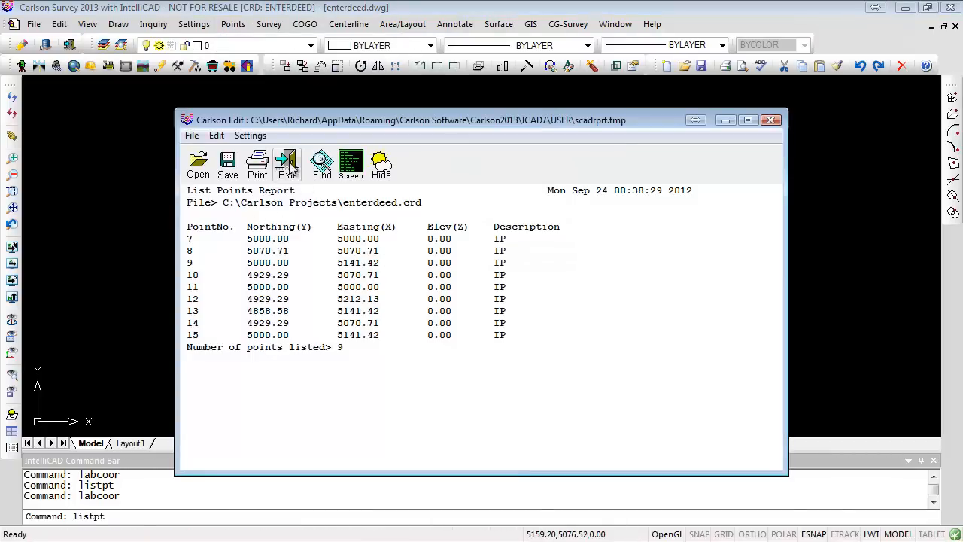
- Close the report, open List Points, and review the Northing/Easting decimal options before cancelling the dialog
click(288, 163)
click(233, 24)
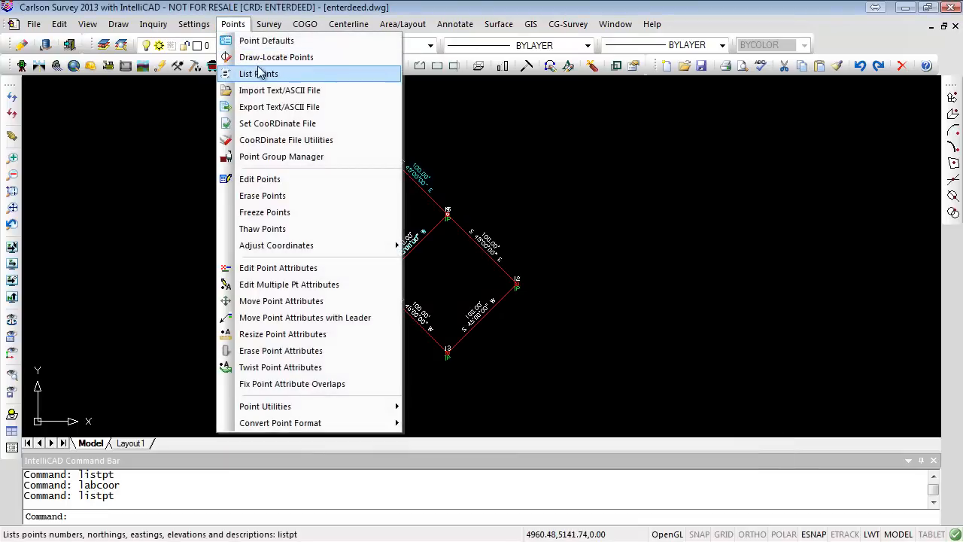
click(248, 71)
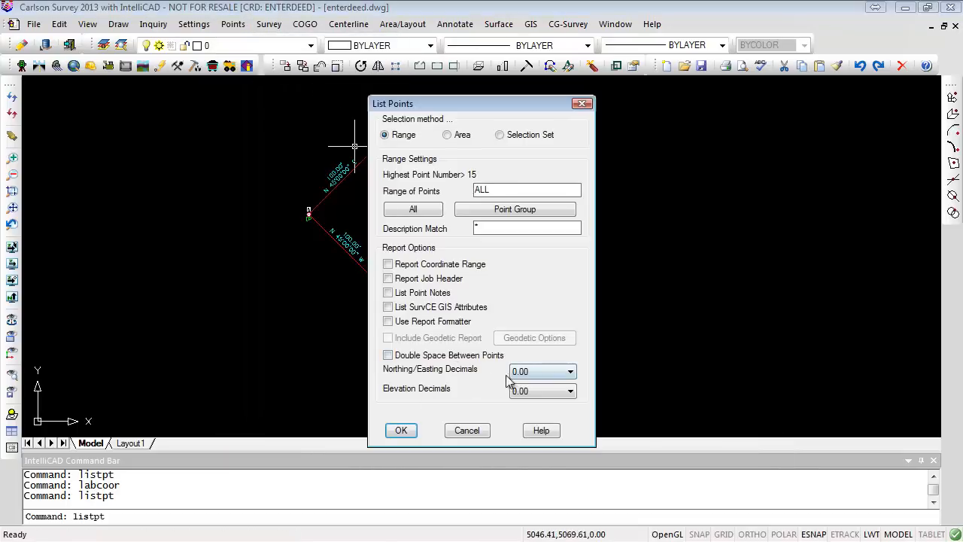
click(569, 371)
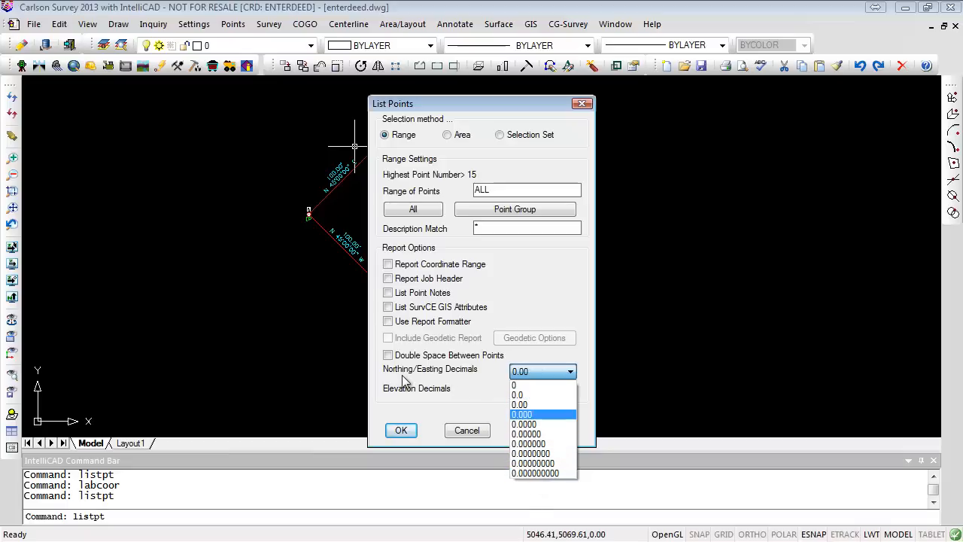
click(470, 433)
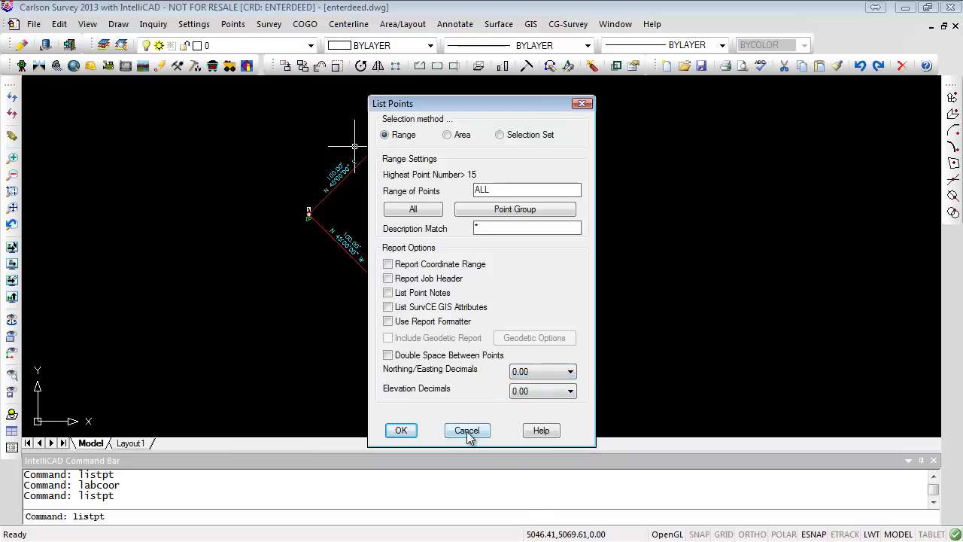
click(466, 430)
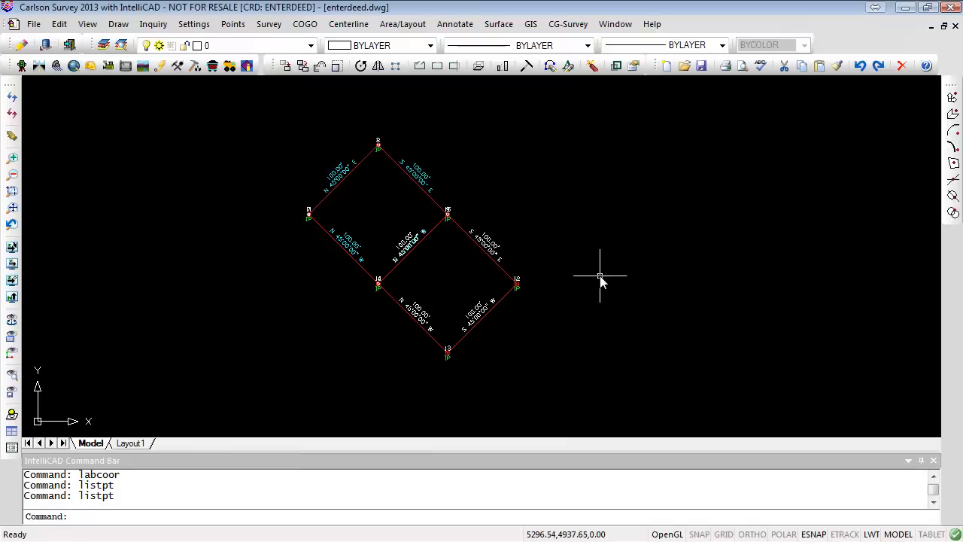
click(605, 537)
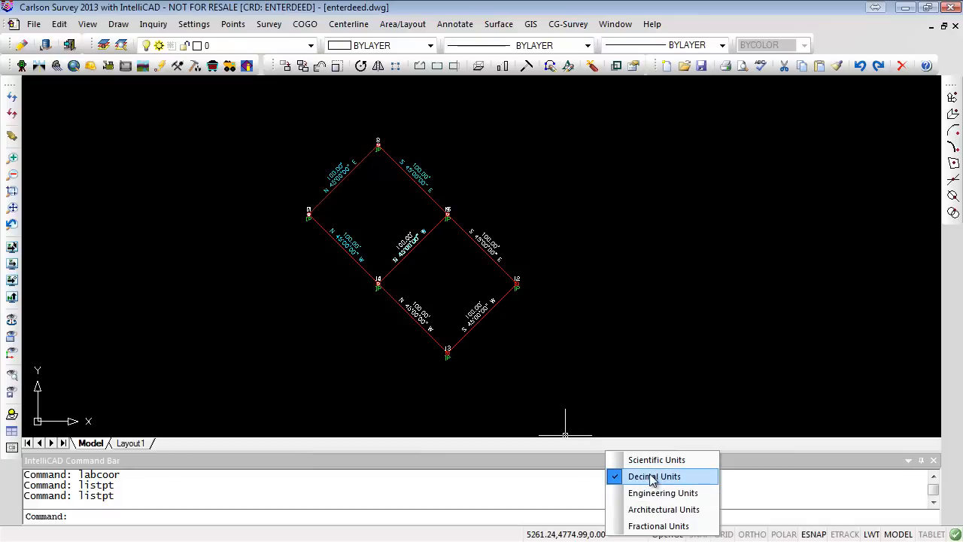
click(208, 30)
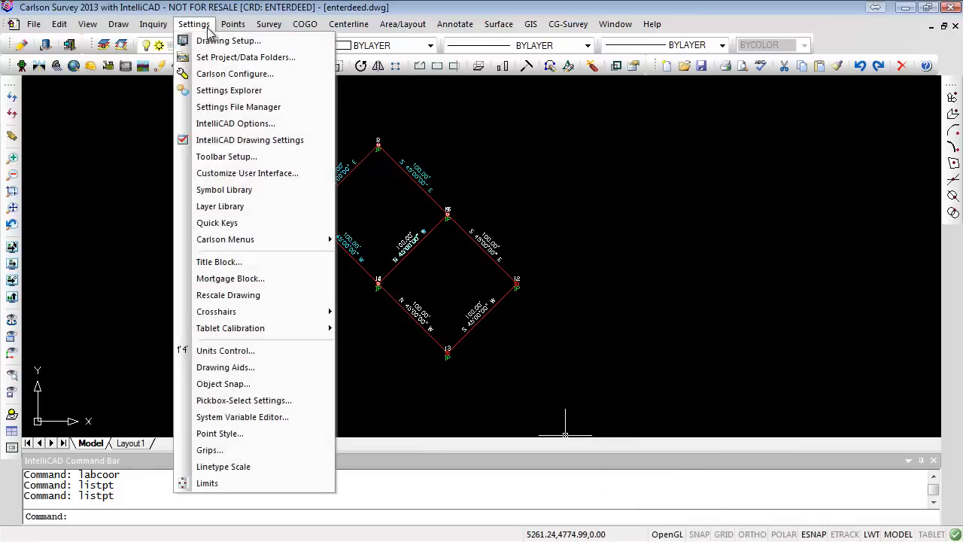
click(235, 125)
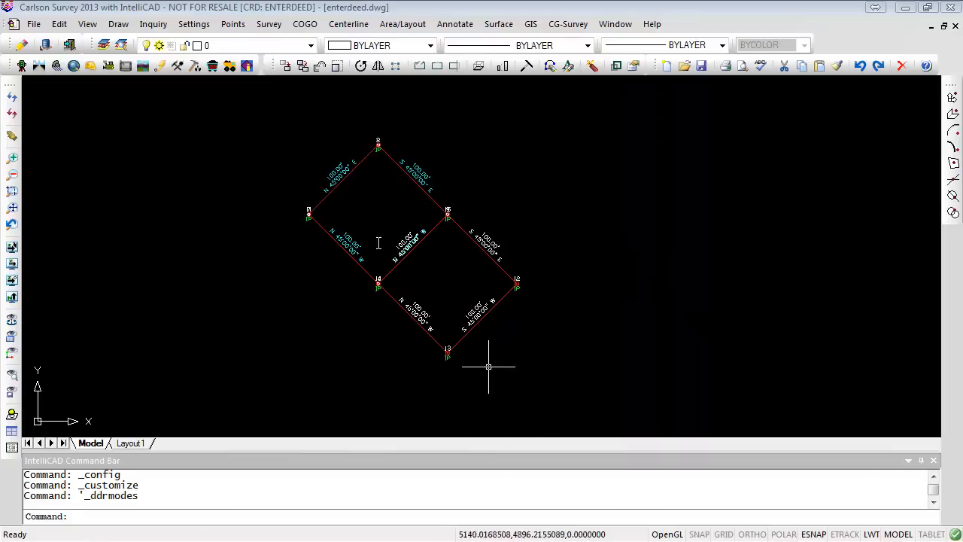
- Set the linear units display precision to 4 decimal places in Units Control and apply it
click(195, 26)
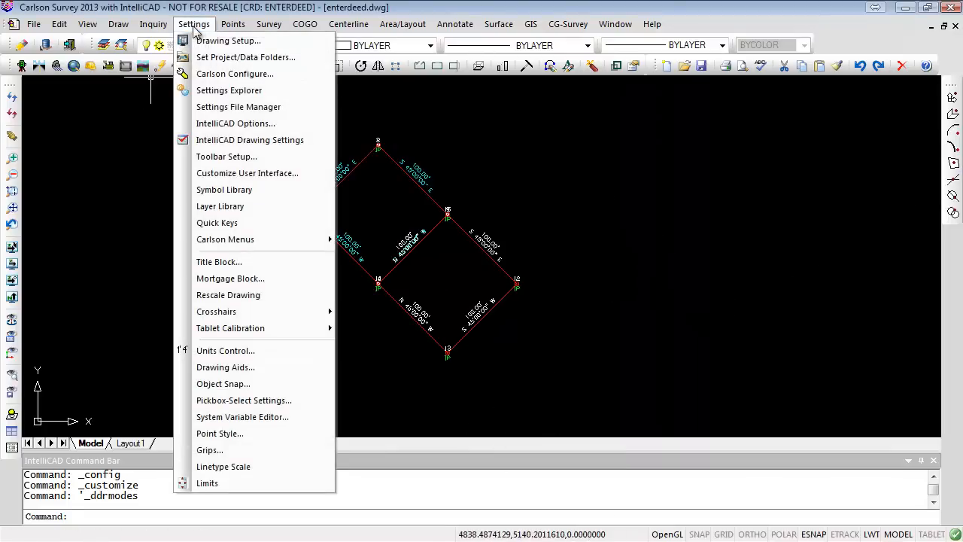
click(251, 352)
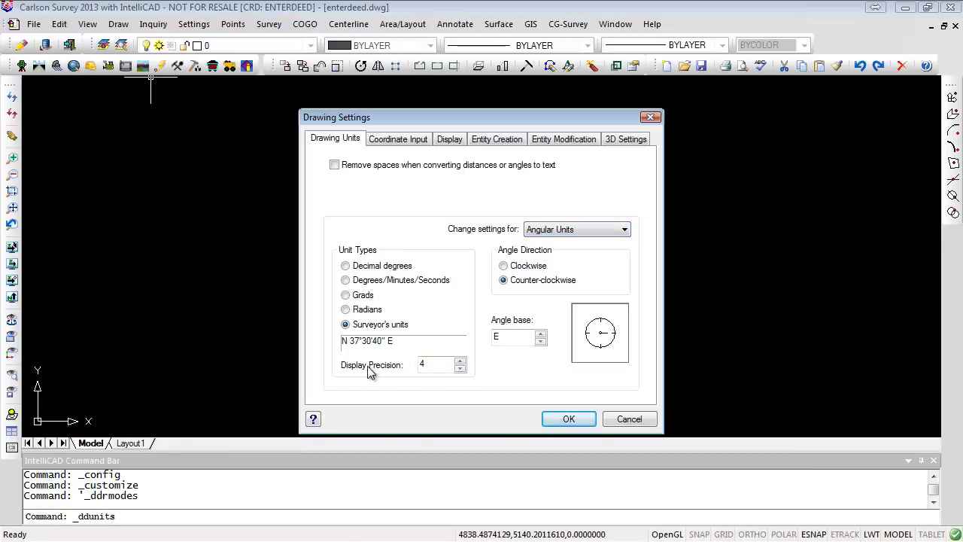
click(628, 229)
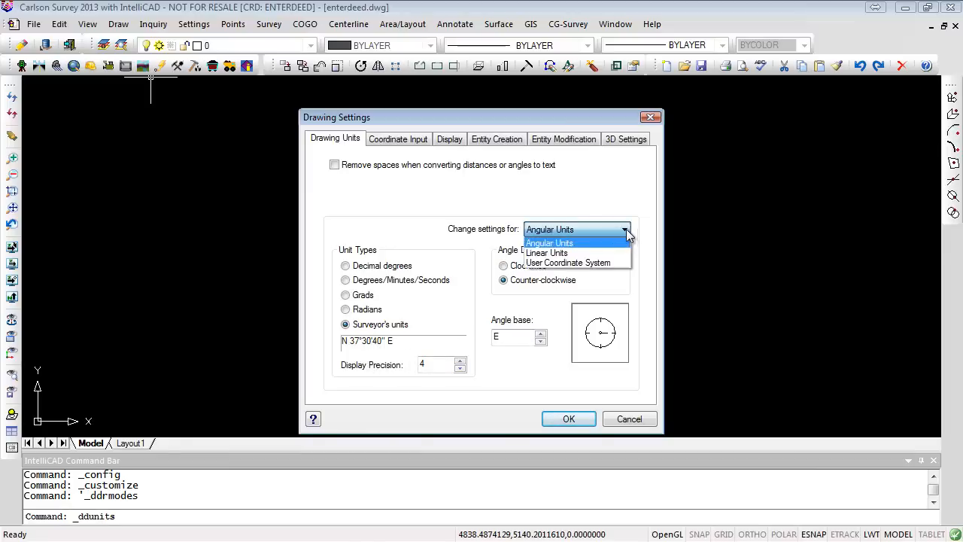
click(555, 256)
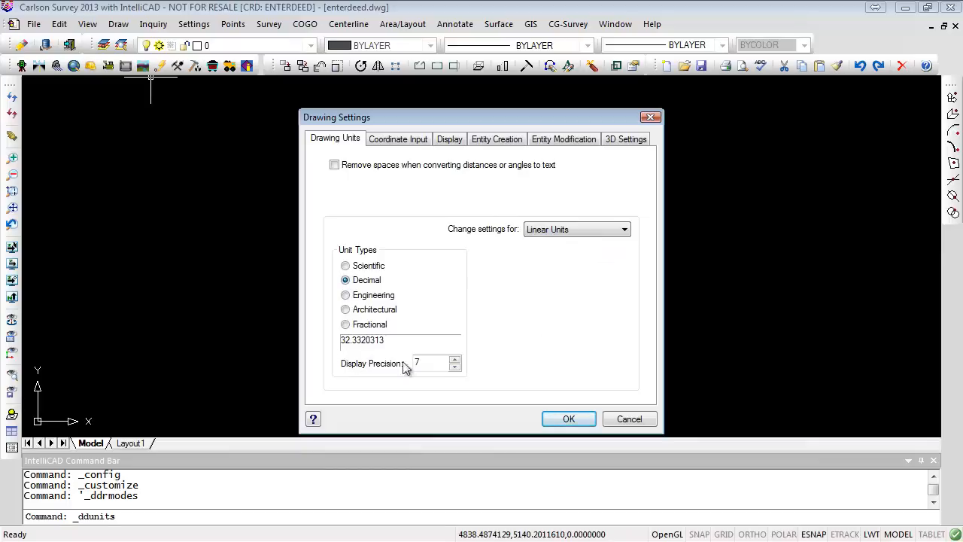
click(455, 359)
click(455, 366)
click(455, 367)
click(455, 366)
click(455, 366)
click(566, 419)
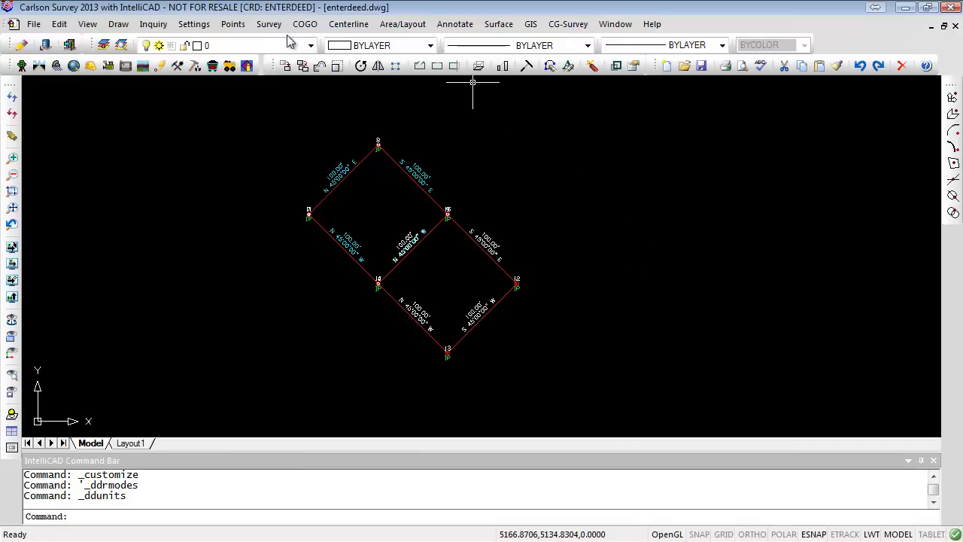
- Review the precision settings of the Acres and Sq. Feet label fields in Area Defaults, closing without changes
click(396, 24)
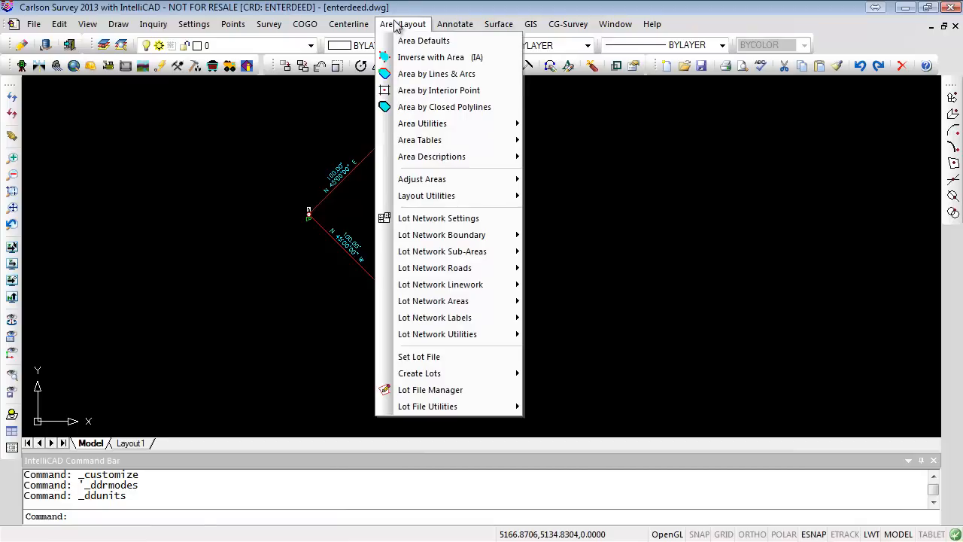
click(423, 41)
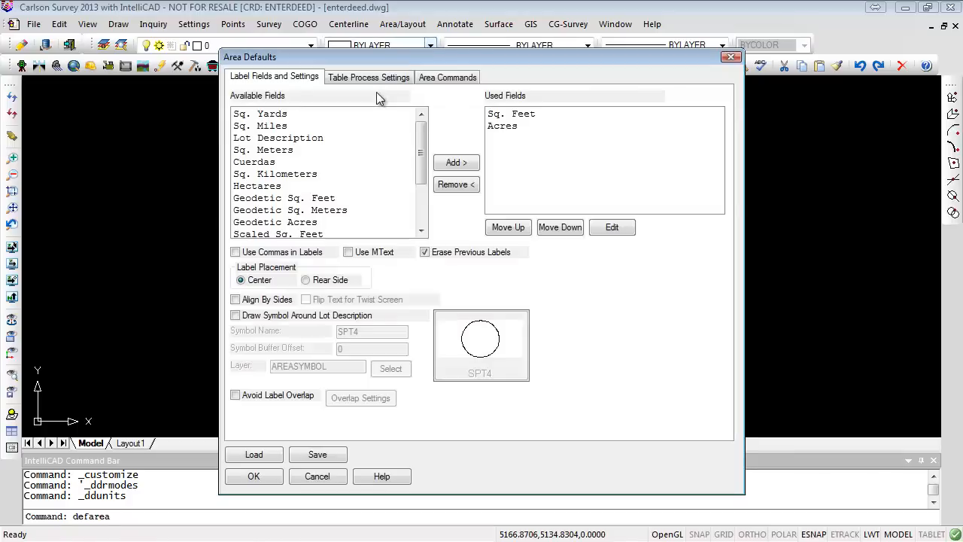
click(503, 126)
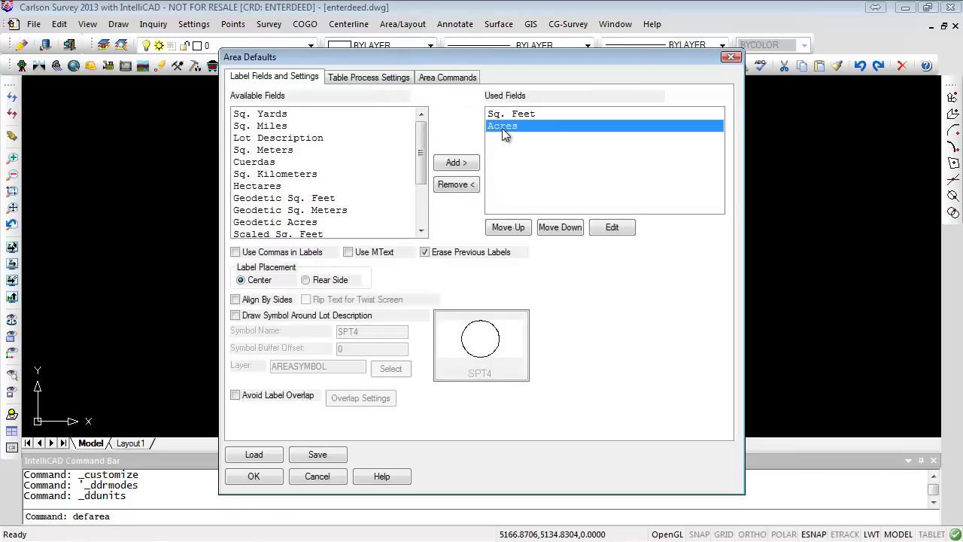
click(613, 227)
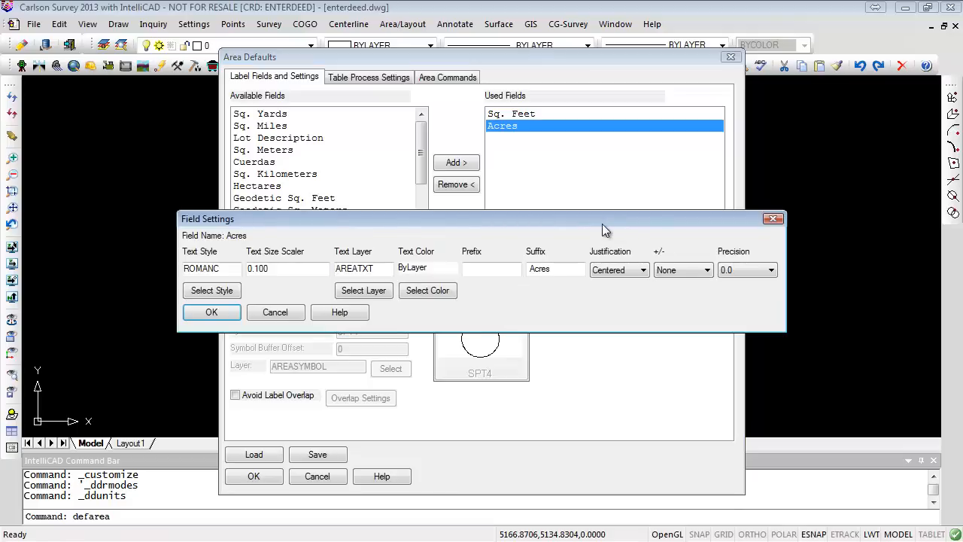
click(770, 270)
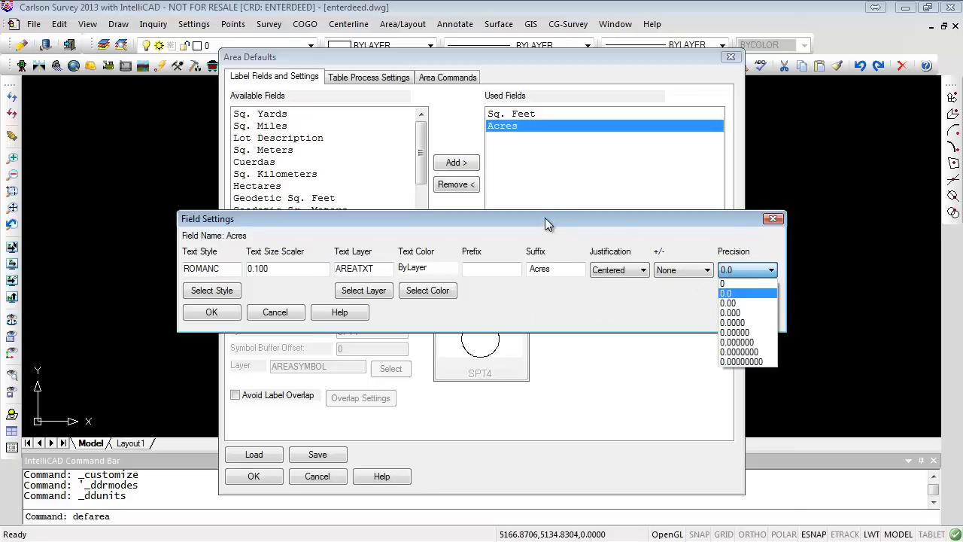
click(727, 294)
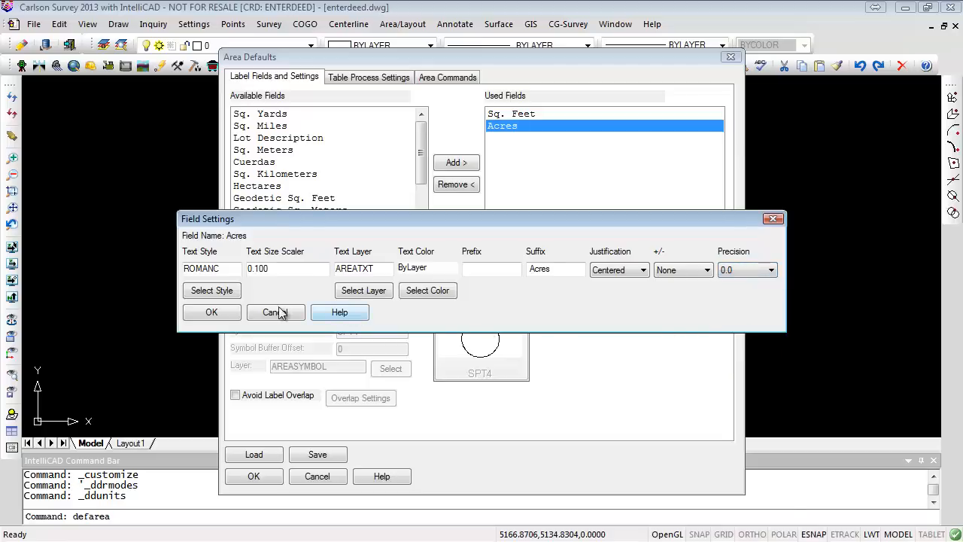
click(210, 312)
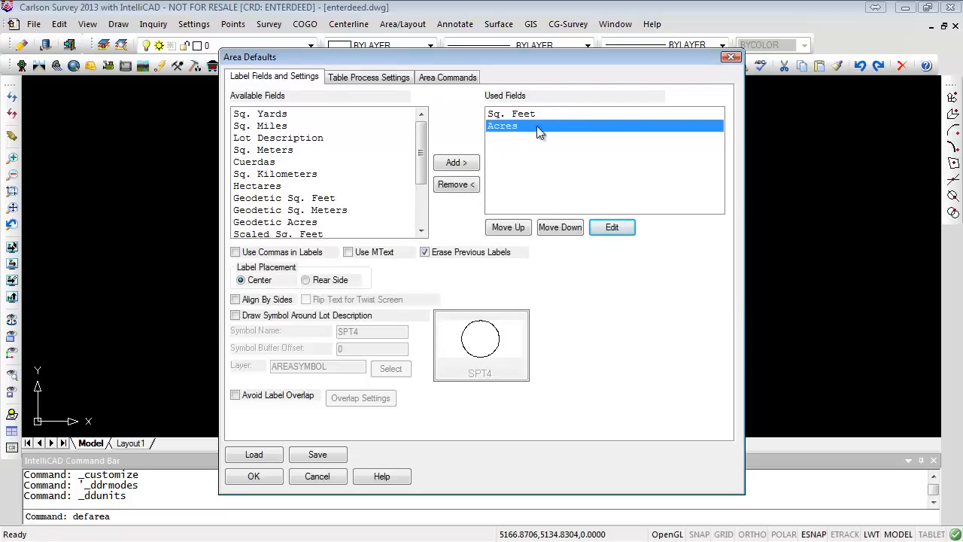
click(519, 115)
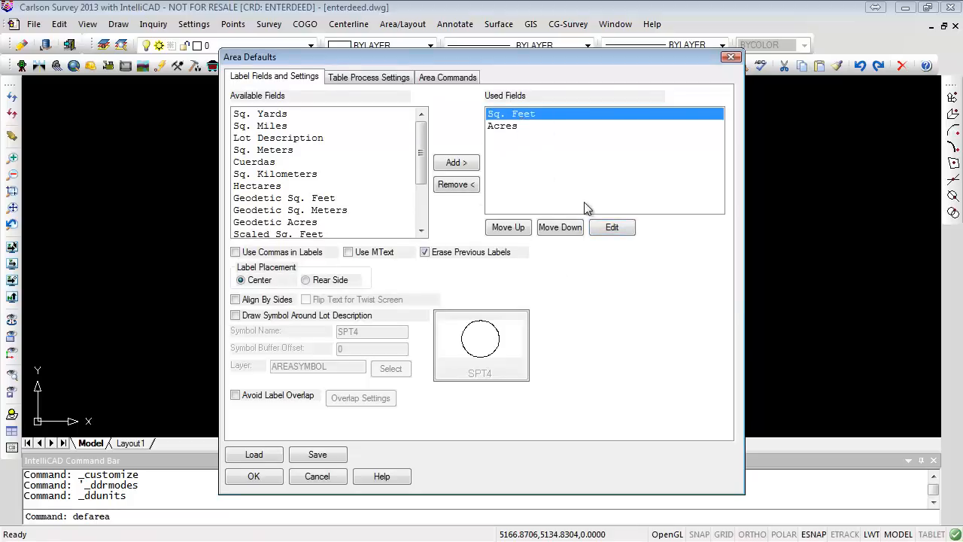
click(617, 227)
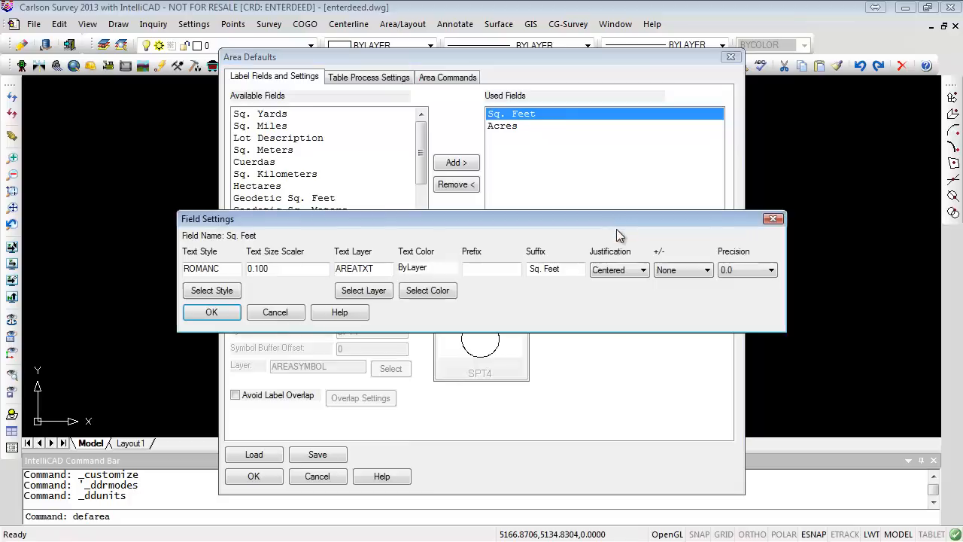
click(275, 312)
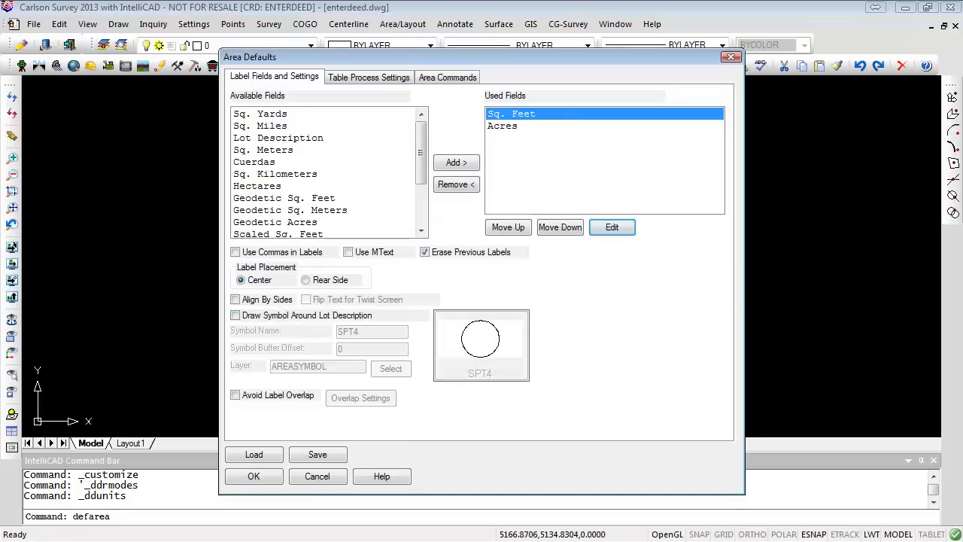
click(731, 57)
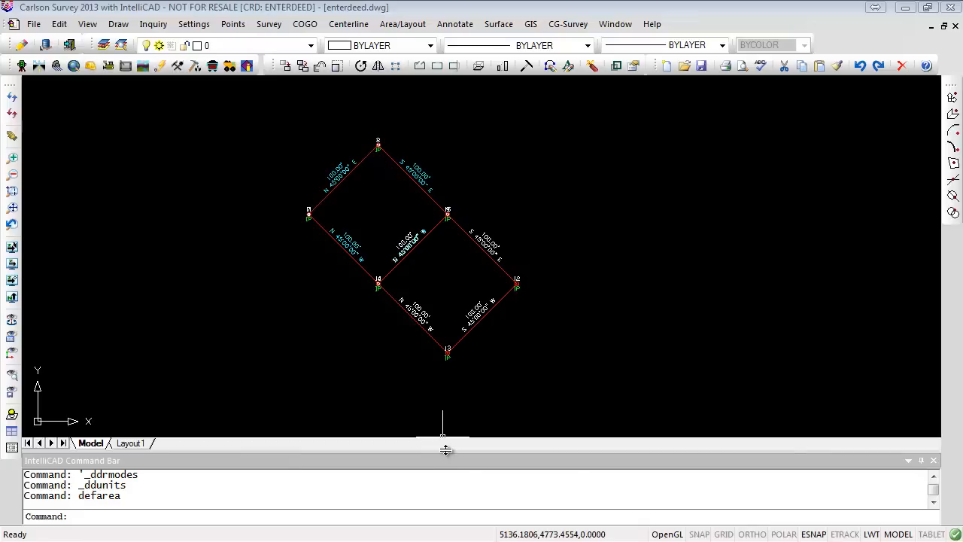
mouse_move(446, 450)
mouse_down()
mouse_move(441, 328)
mouse_move(448, 467)
mouse_move(449, 457)
mouse_up()
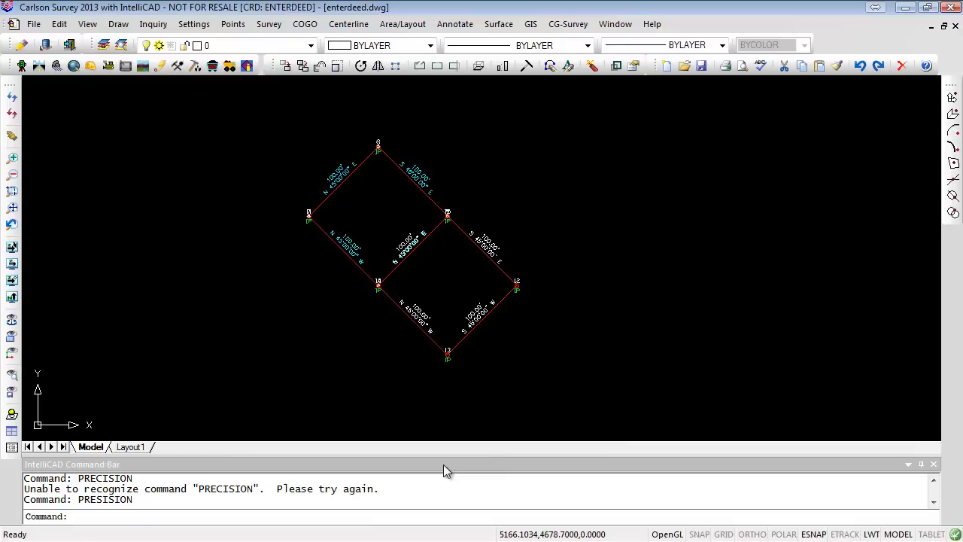
mouse_move(438, 466)
mouse_down()
mouse_move(516, 358)
mouse_move(571, 303)
mouse_move(604, 182)
mouse_move(627, 163)
mouse_up()
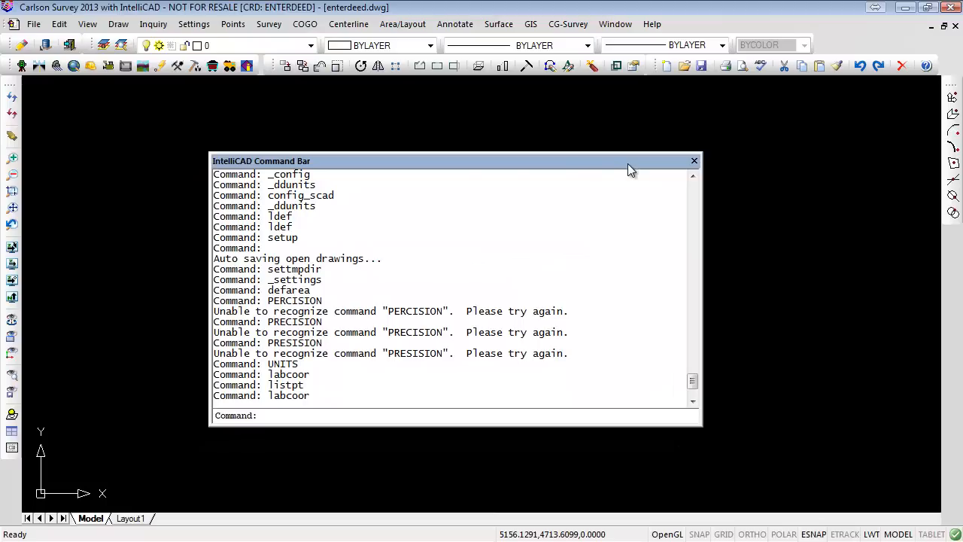
drag(357, 161, 962, 155)
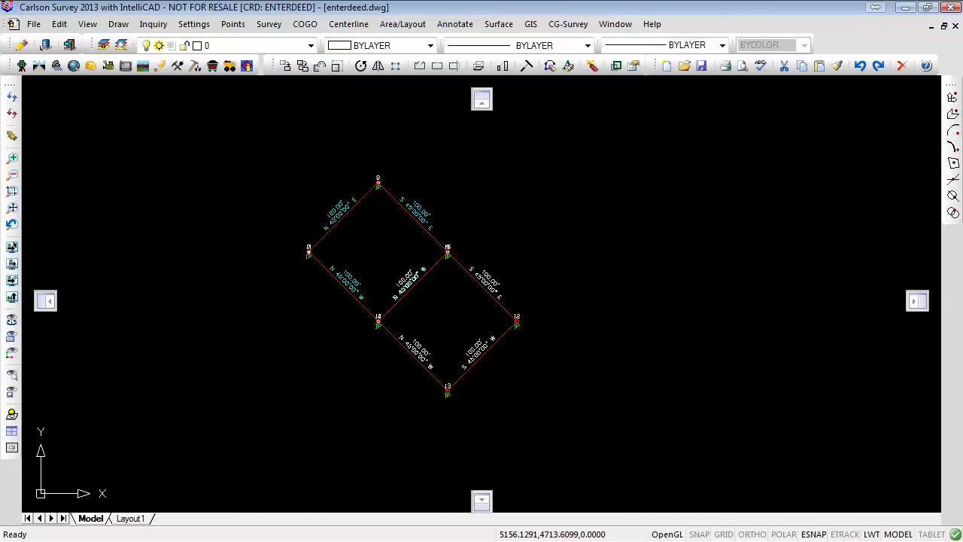
mouse_move(962, 354)
mouse_down()
mouse_move(647, 354)
mouse_move(570, 234)
mouse_move(345, 225)
mouse_up()
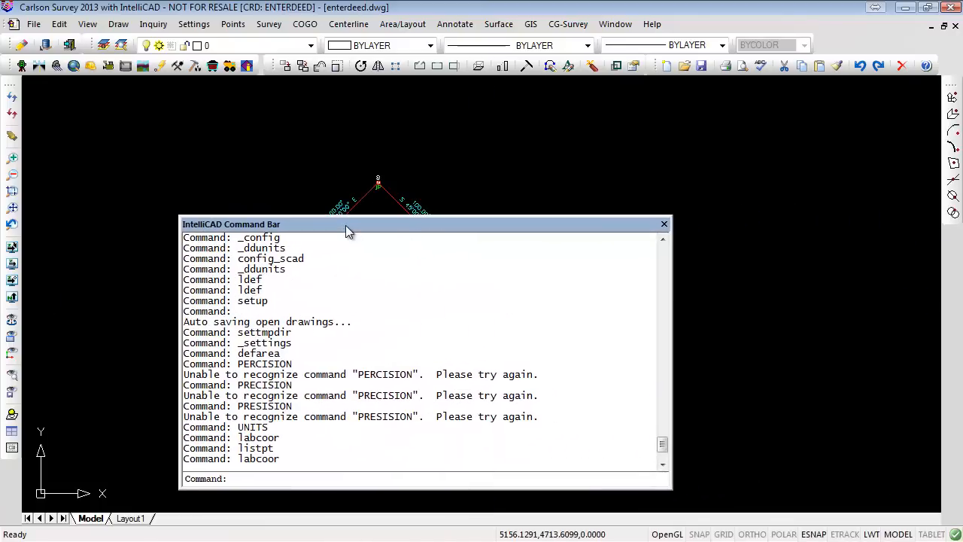
double_click(458, 224)
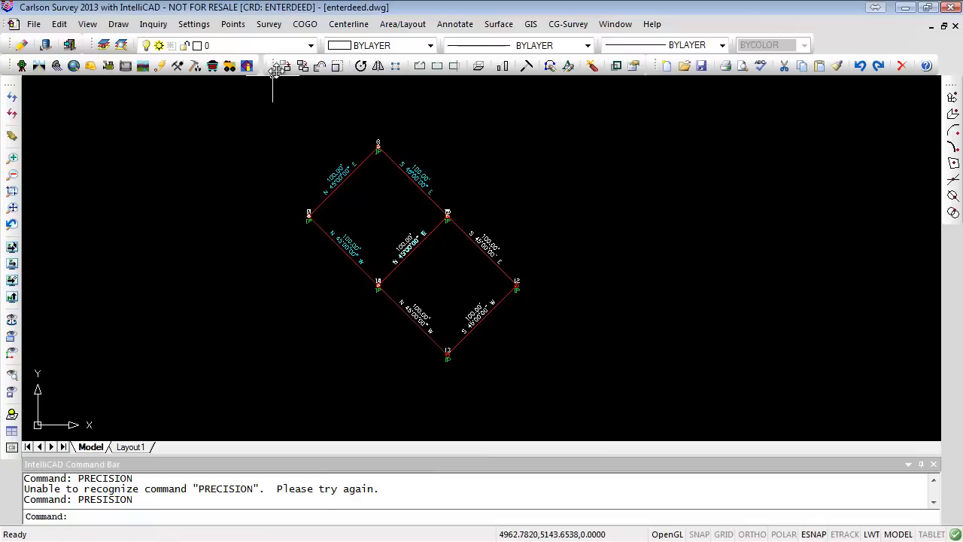
drag(274, 69, 962, 142)
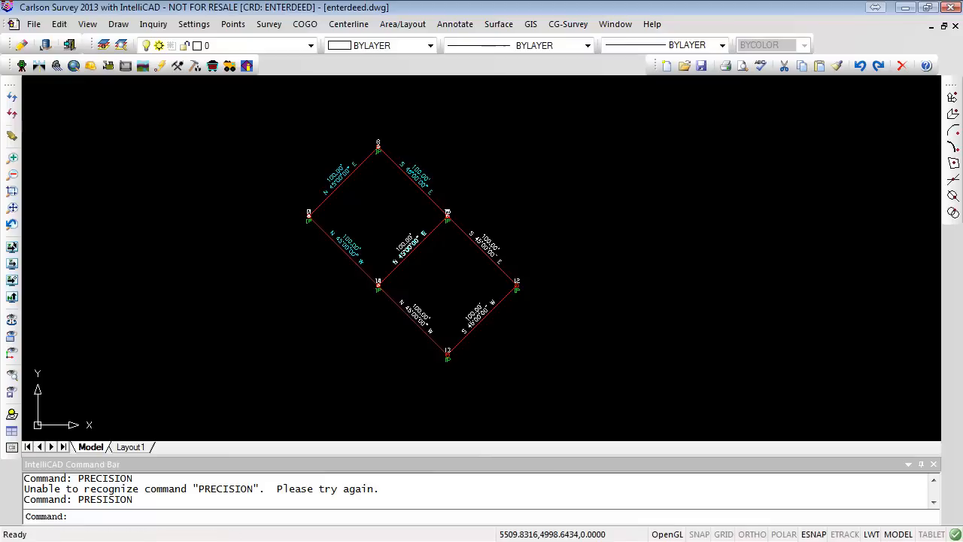
drag(962, 143, 463, 68)
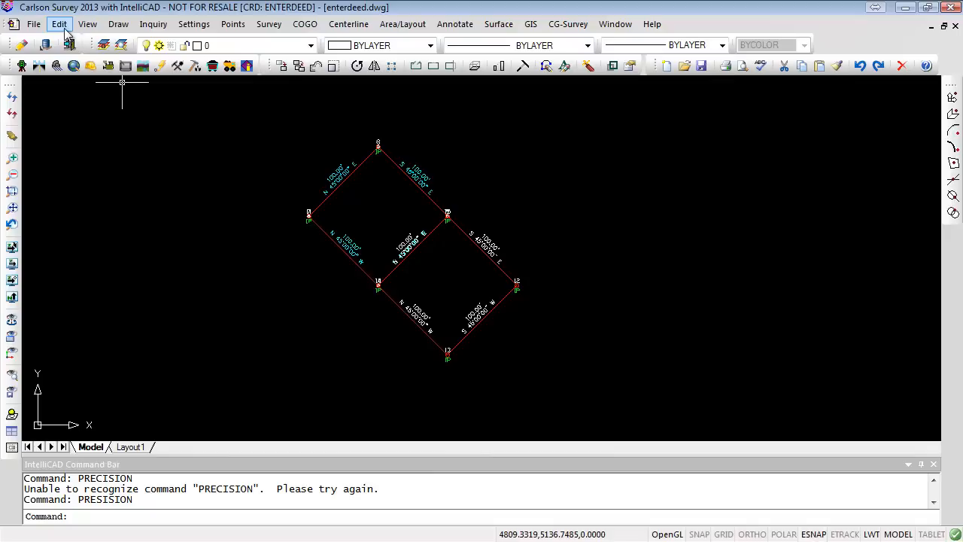
- Insert SPT2 circle symbols with Insert Symbols by picking seven locations in the empty area east of the lots
click(119, 24)
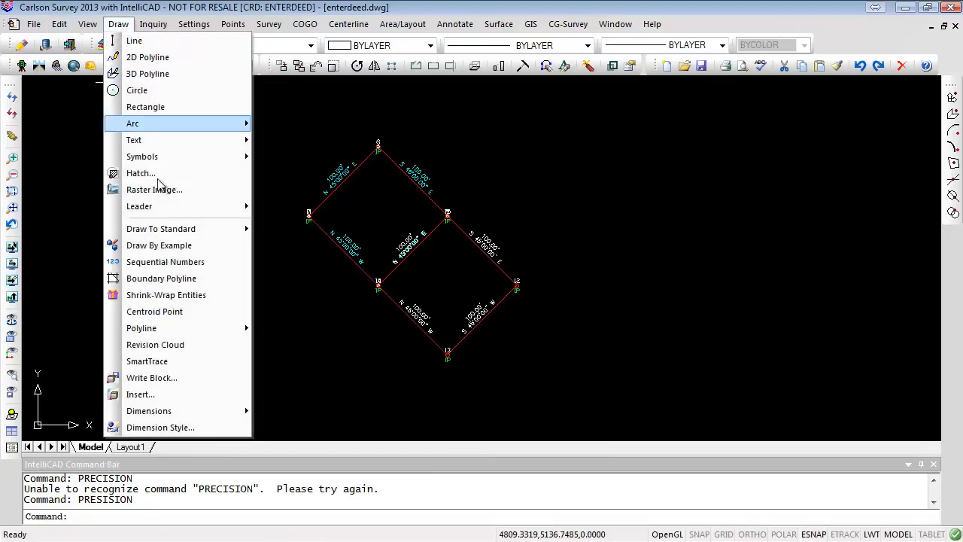
mouse_move(173, 157)
click(288, 157)
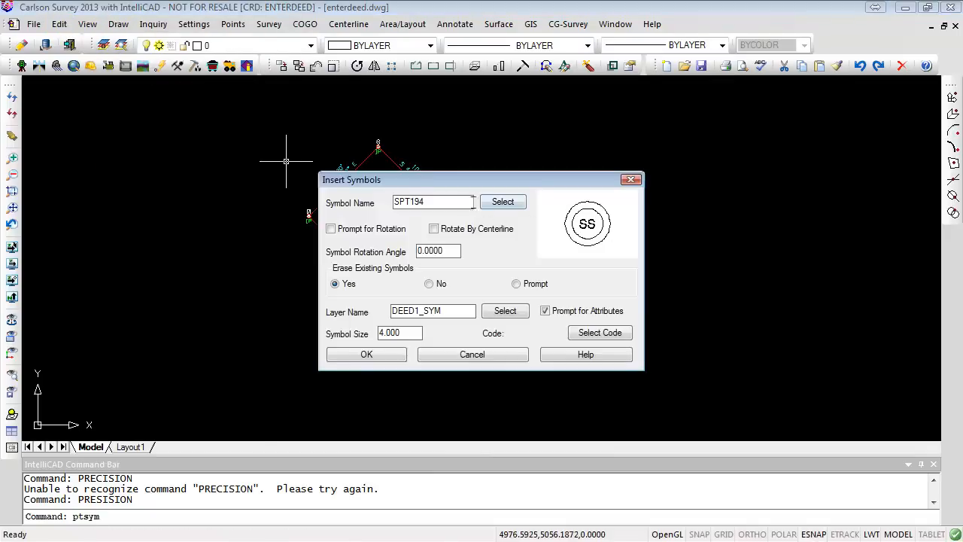
click(503, 202)
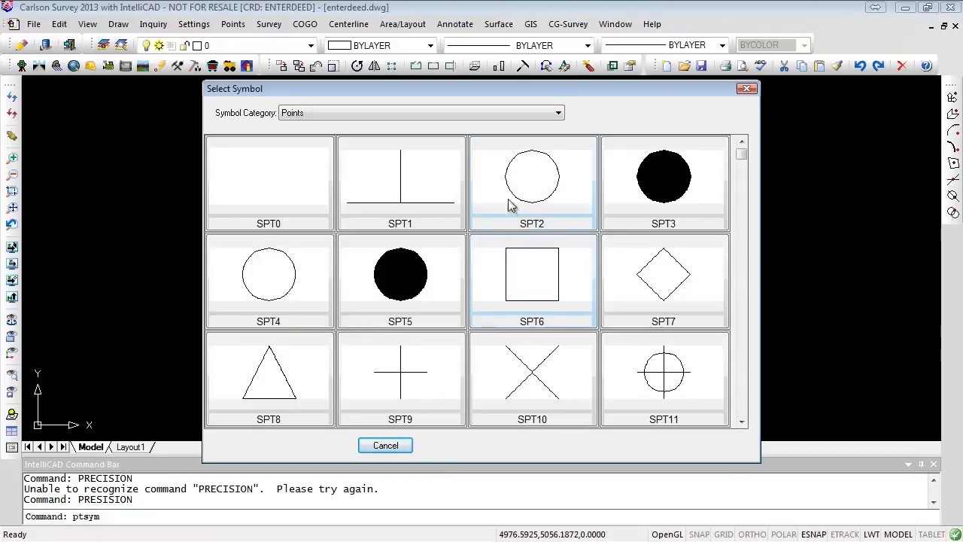
click(536, 180)
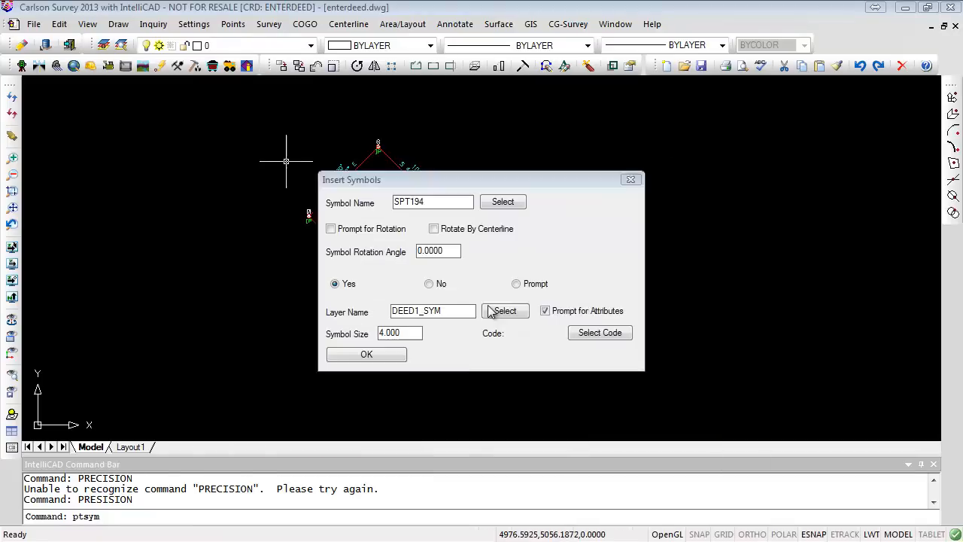
click(366, 354)
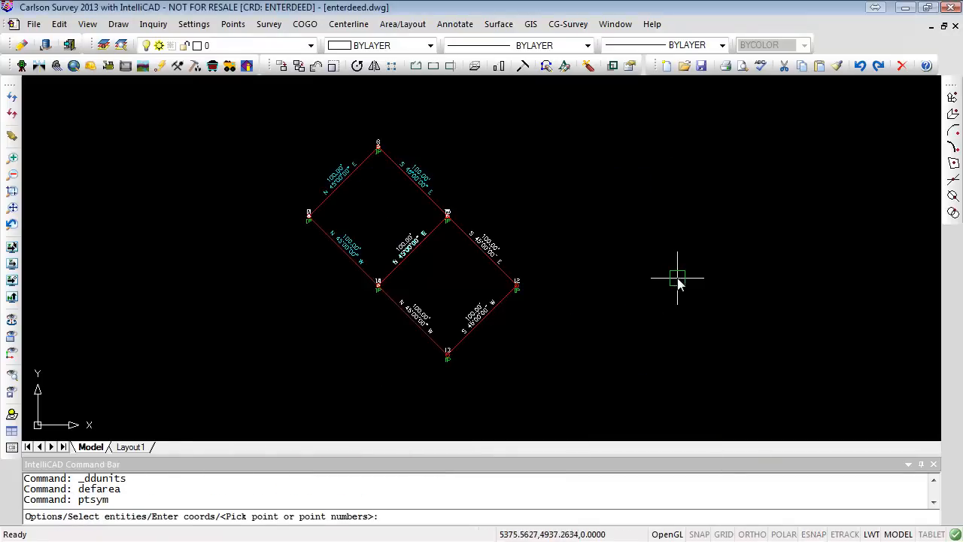
click(677, 276)
click(684, 311)
click(654, 268)
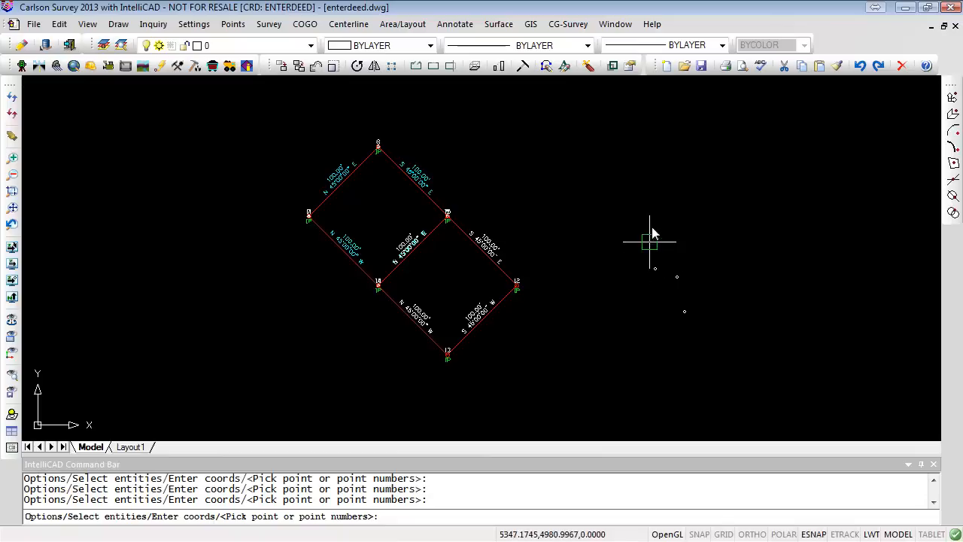
click(707, 218)
click(762, 304)
click(683, 181)
click(619, 212)
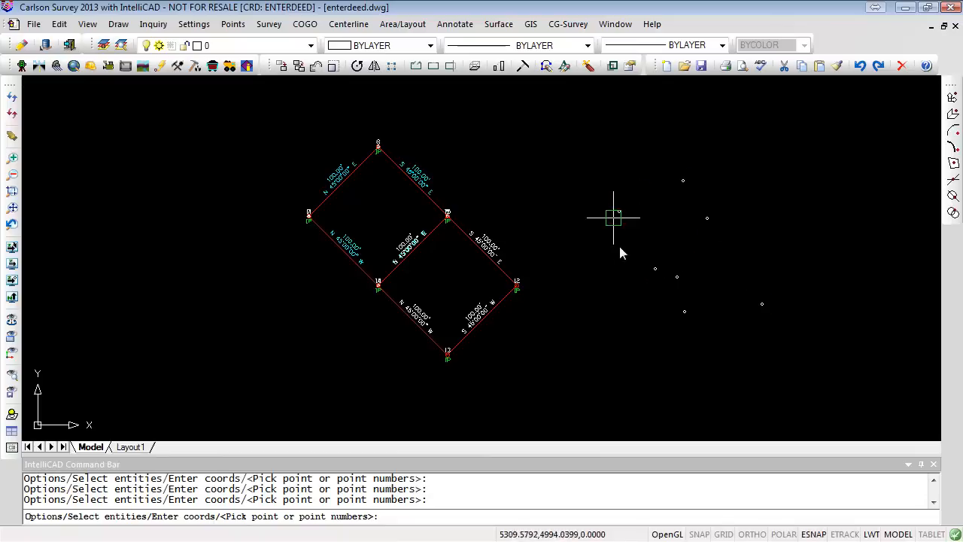
key(Return)
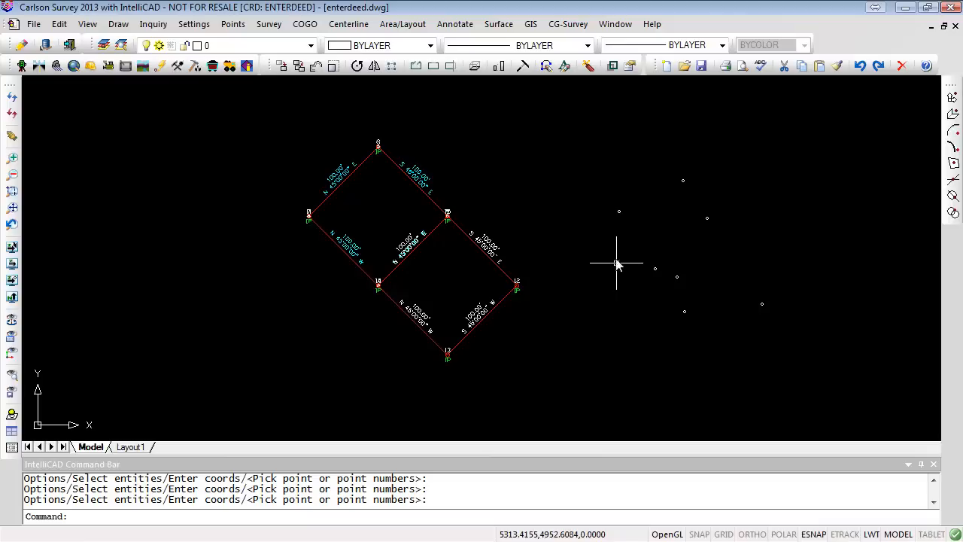
- Review the General, Angle and Distance tab settings in Annotate Defaults, closing without changes
click(459, 29)
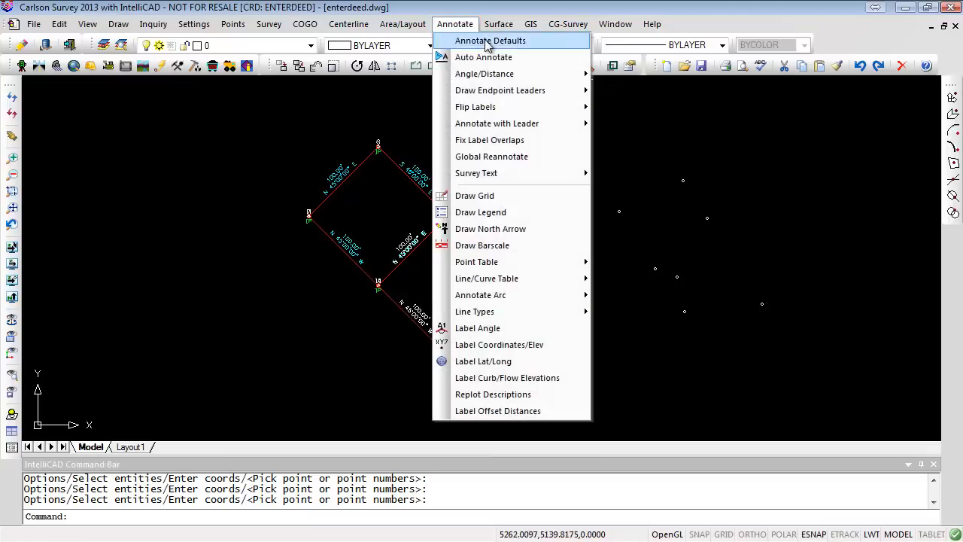
click(484, 39)
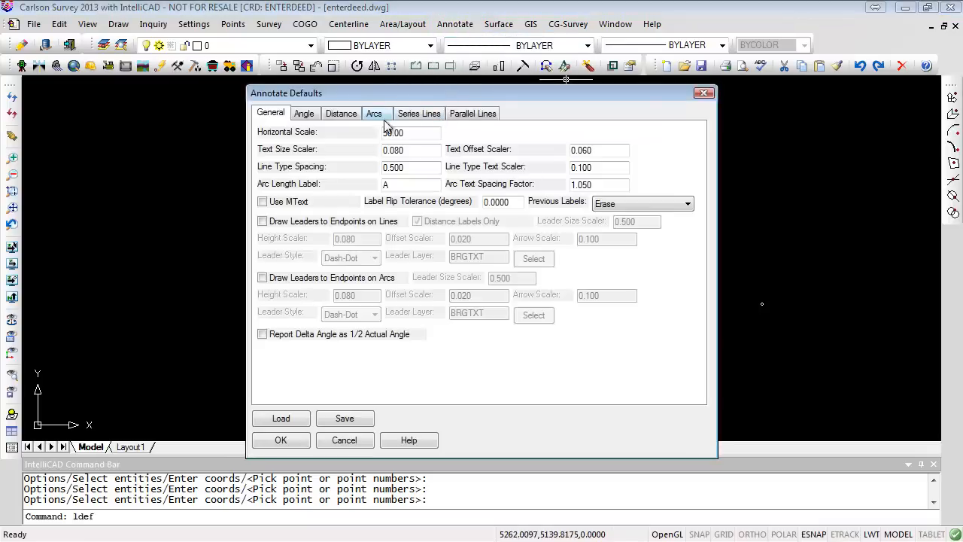
click(305, 115)
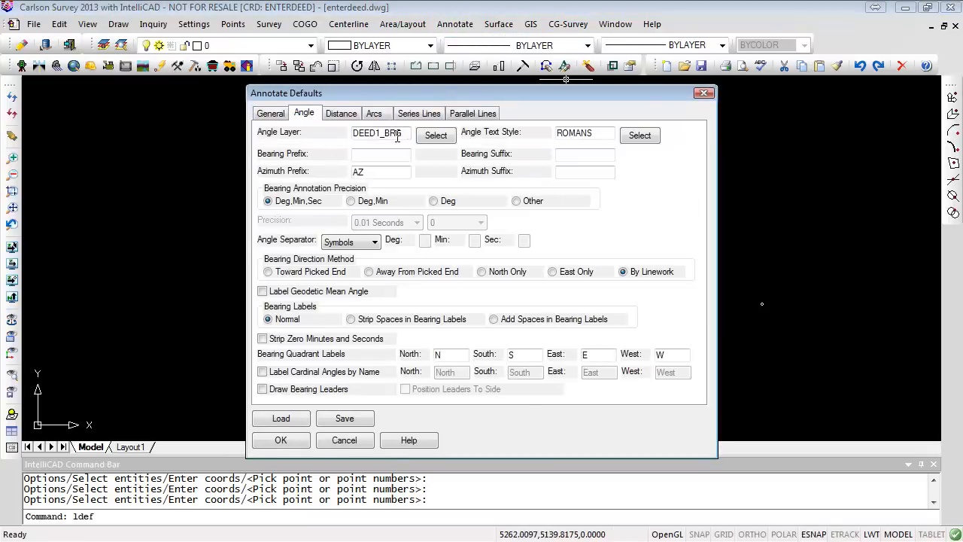
click(342, 114)
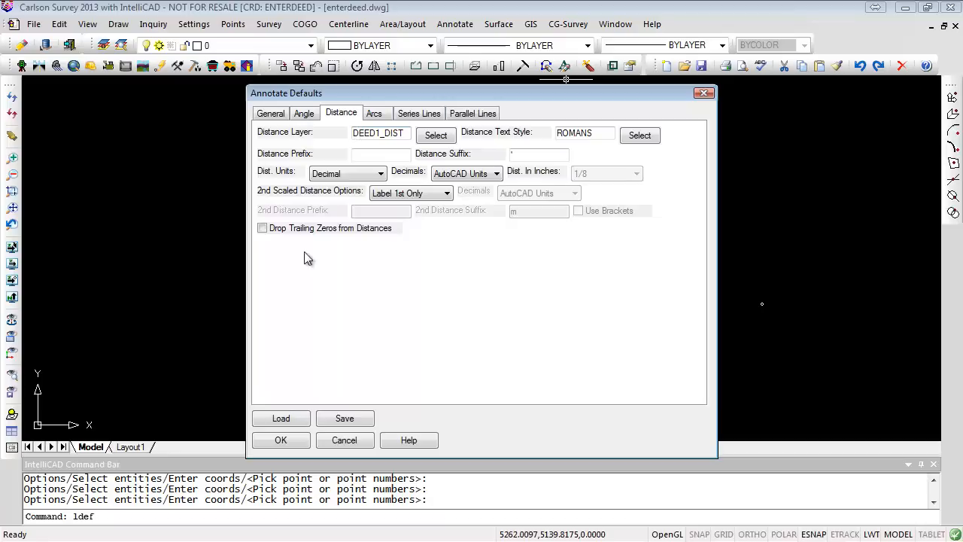
click(351, 437)
- Rotate the 100.00' distance label on the northeast lot's southeast line to horizontal with Rotate Text By Pick
scroll(494, 247, up, 4)
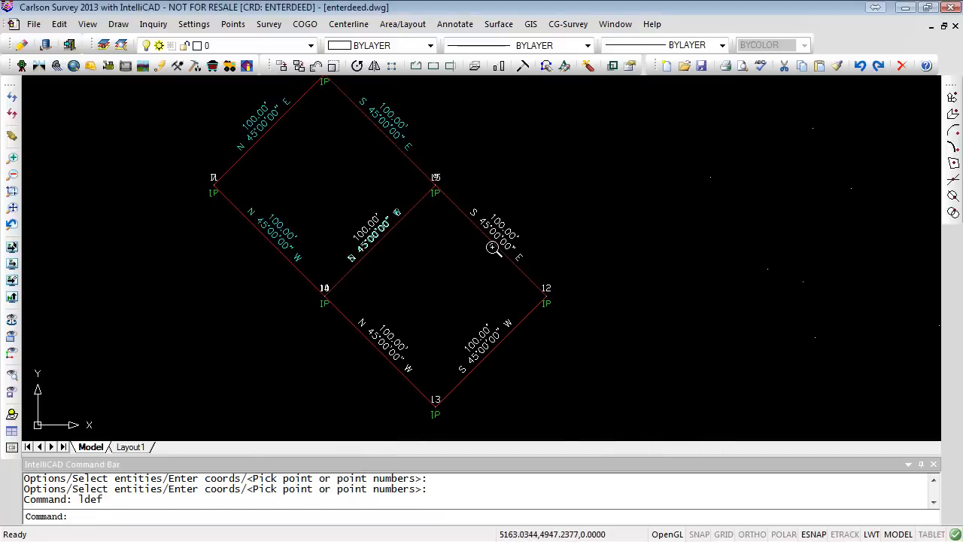
scroll(685, 291, down, 4)
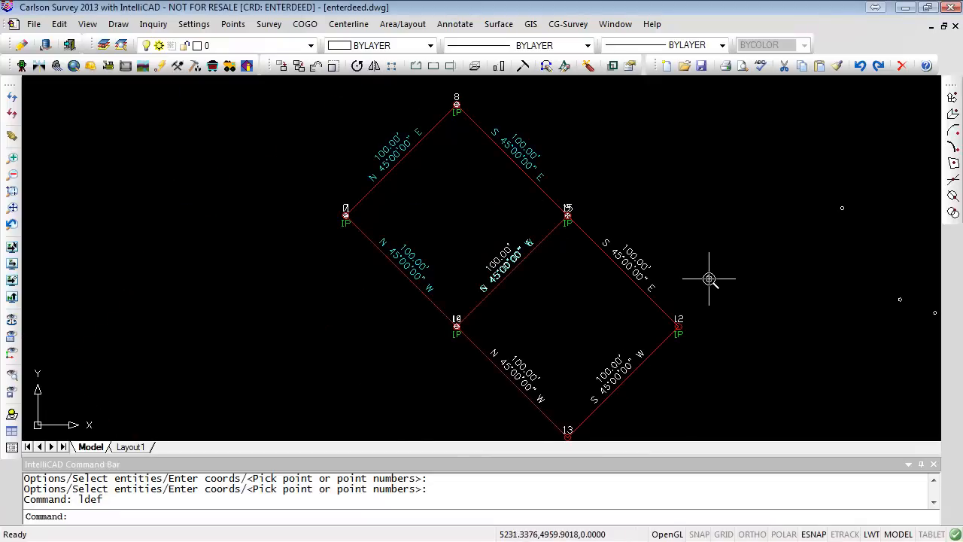
scroll(634, 267, up, 5)
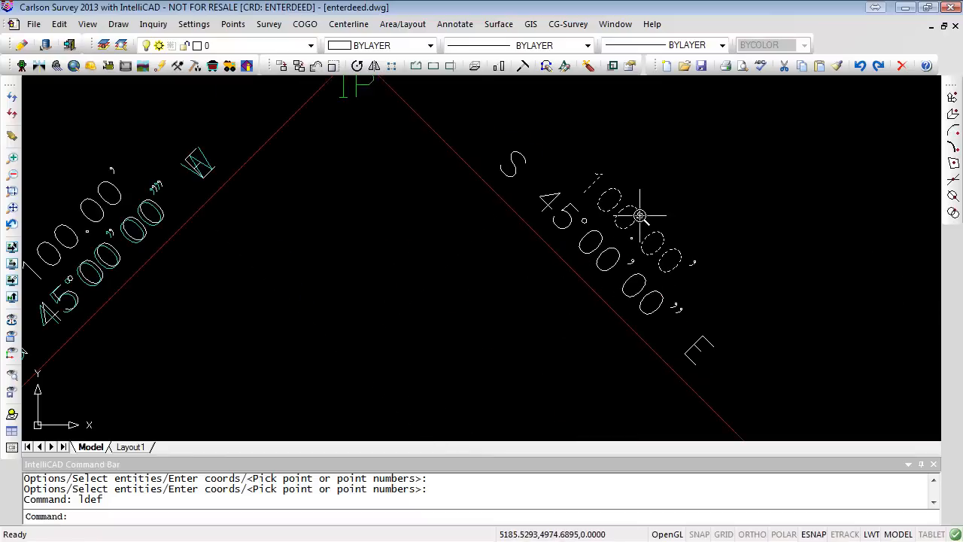
click(59, 24)
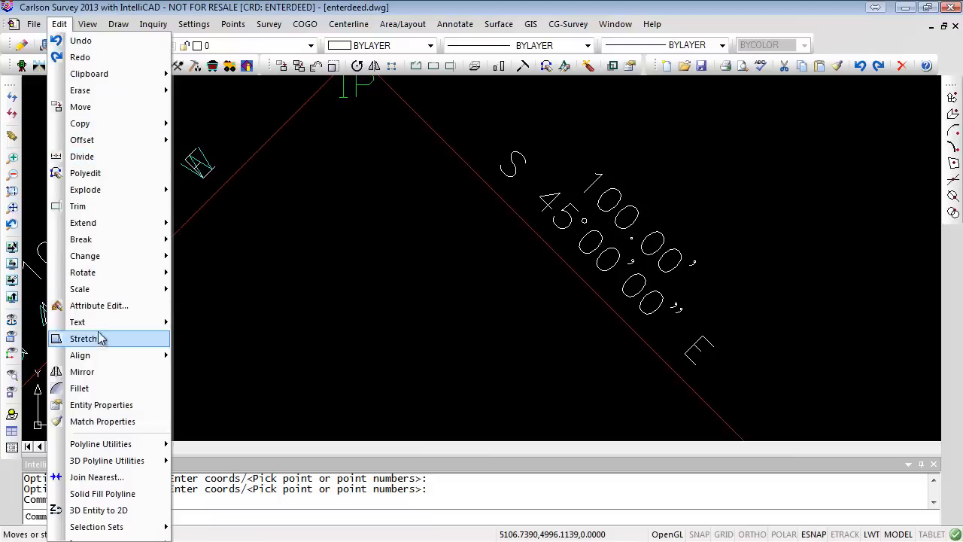
mouse_move(99, 321)
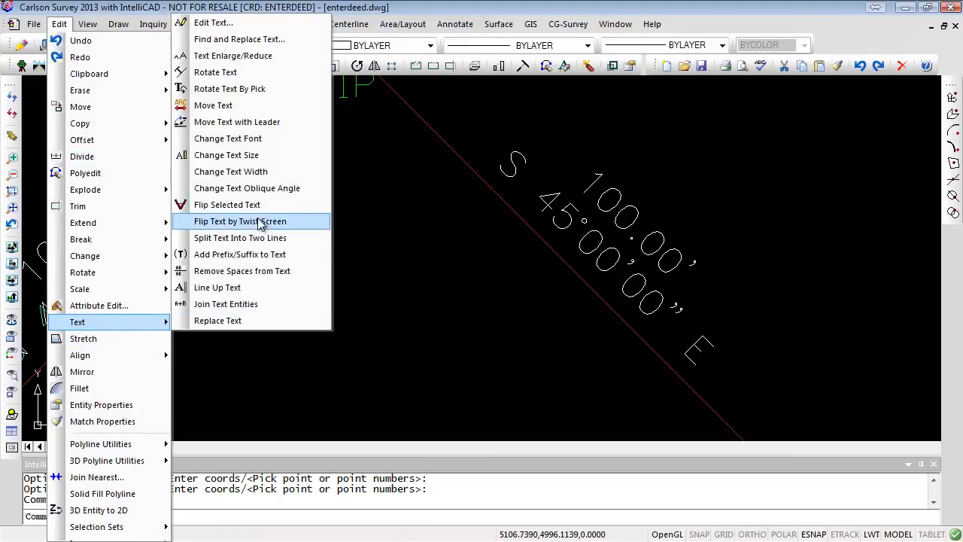
click(236, 88)
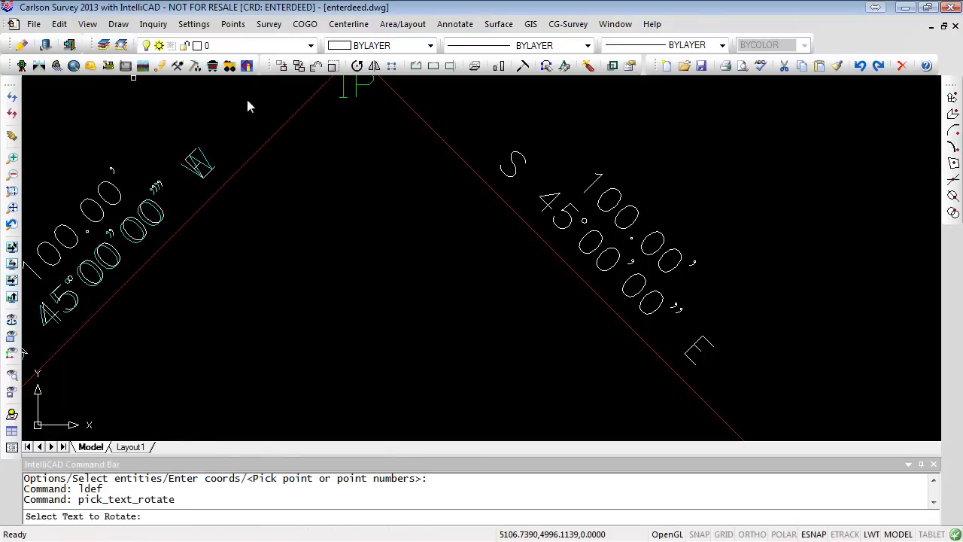
click(617, 230)
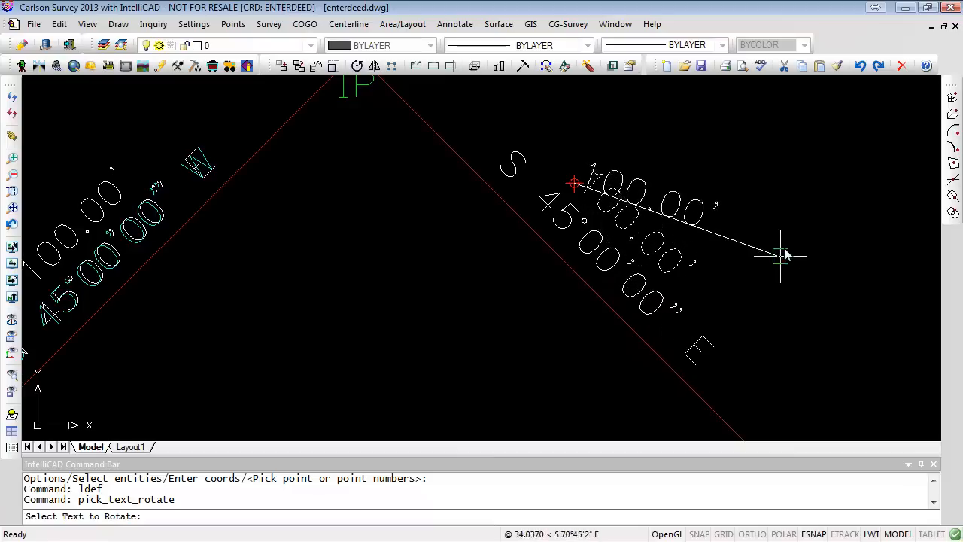
click(822, 184)
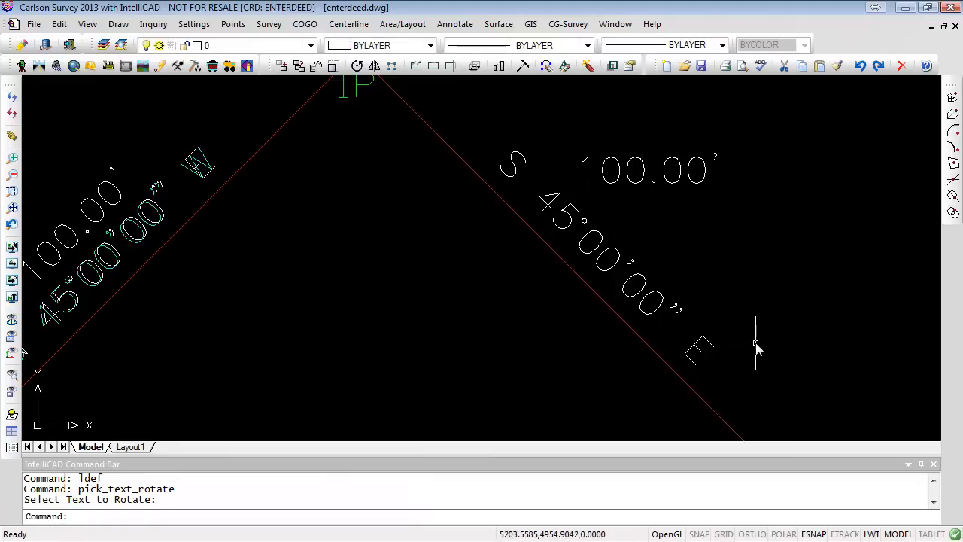
- Line up the 100.00' distance label horizontally to a picked position with Line Up Text
click(62, 24)
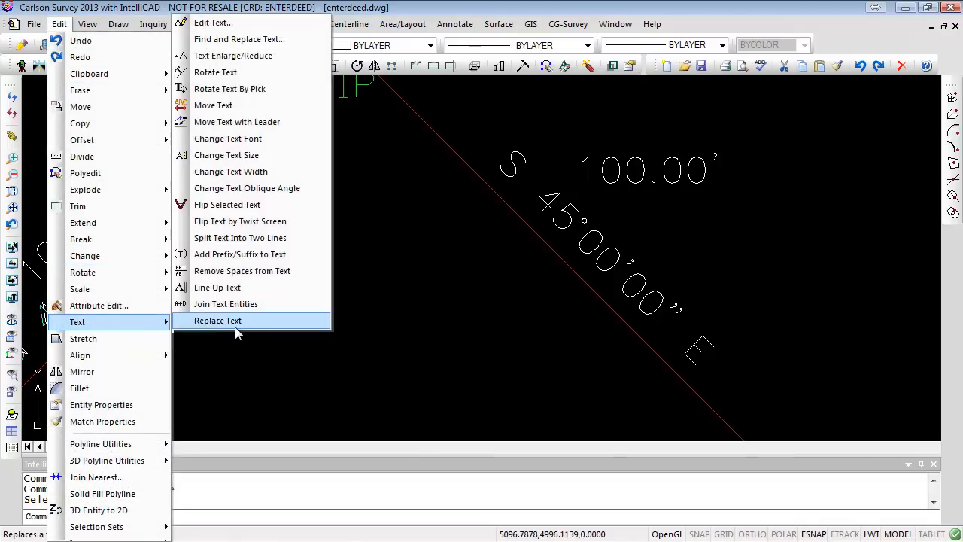
click(208, 289)
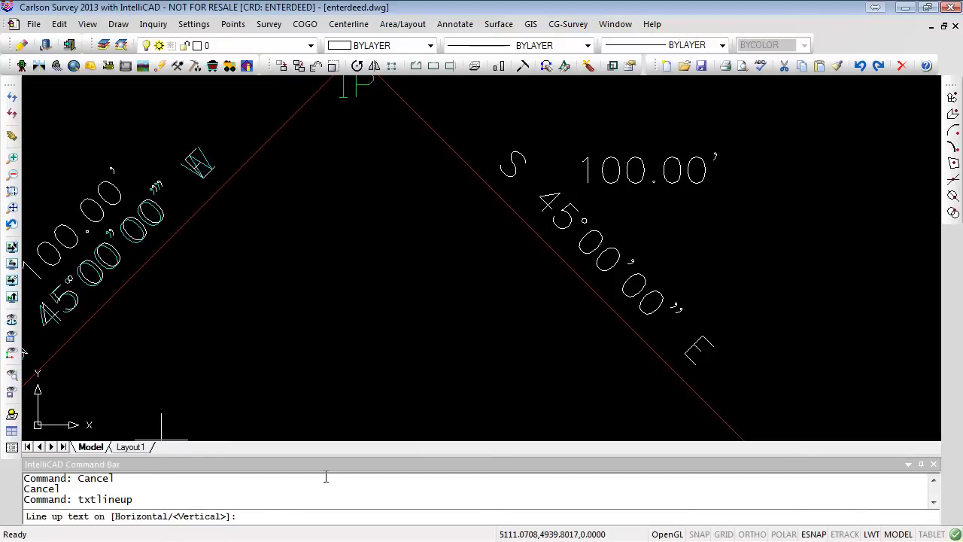
text(H)
key(Return)
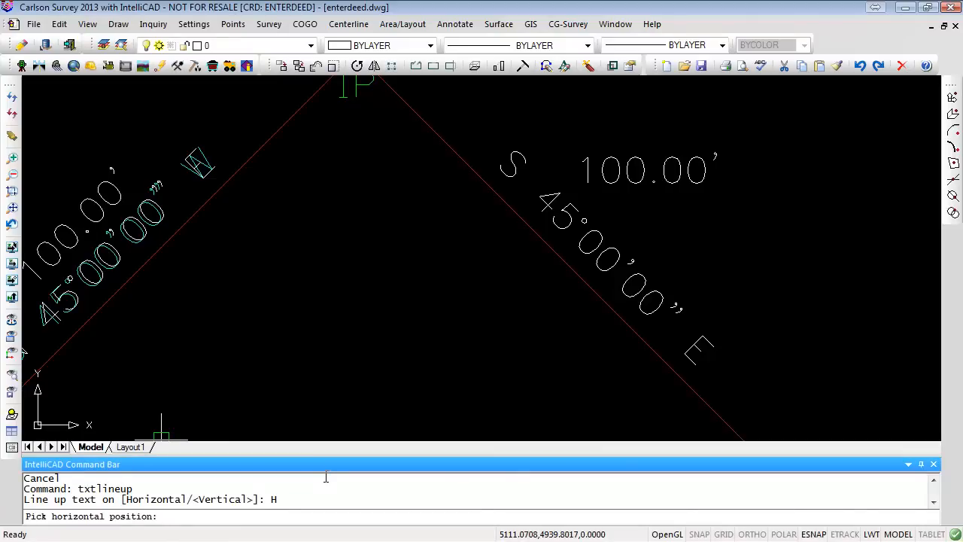
click(741, 233)
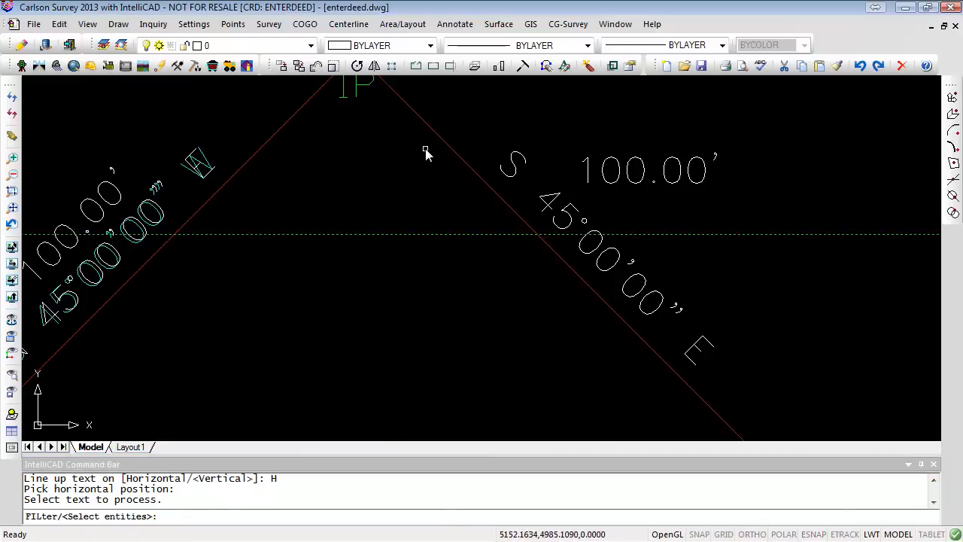
click(621, 183)
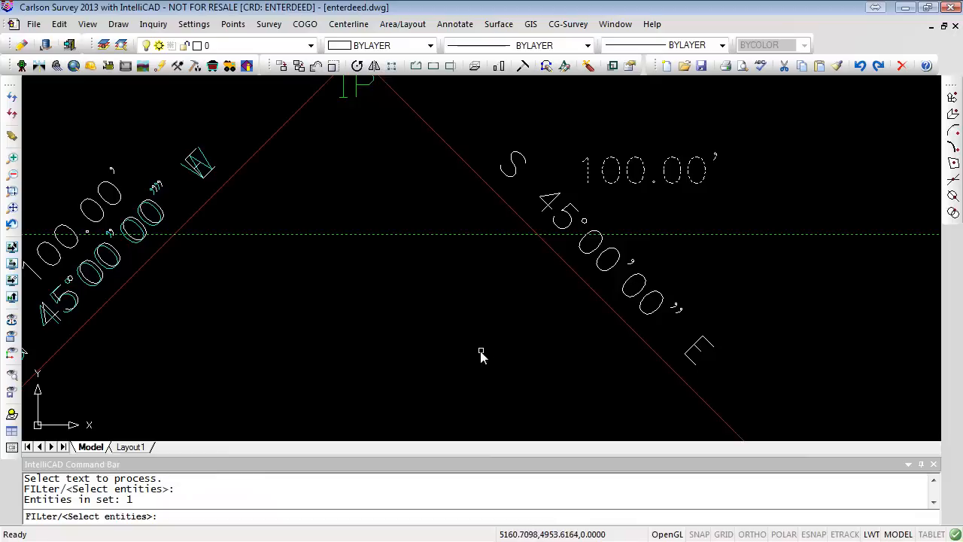
key(Return)
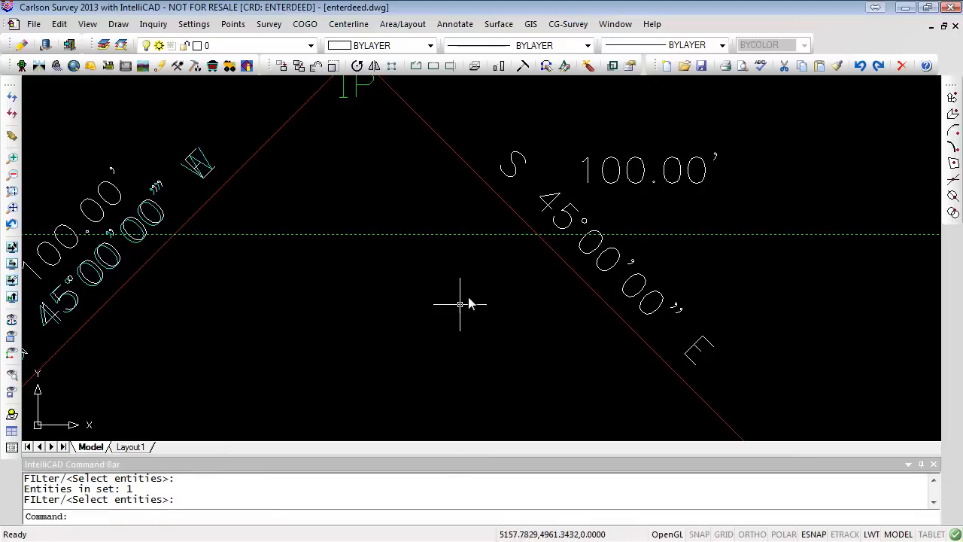
- Repeat Line Up Text horizontally, picking a lower position and selecting the S 45°00'00" E bearing label
right_click(514, 370)
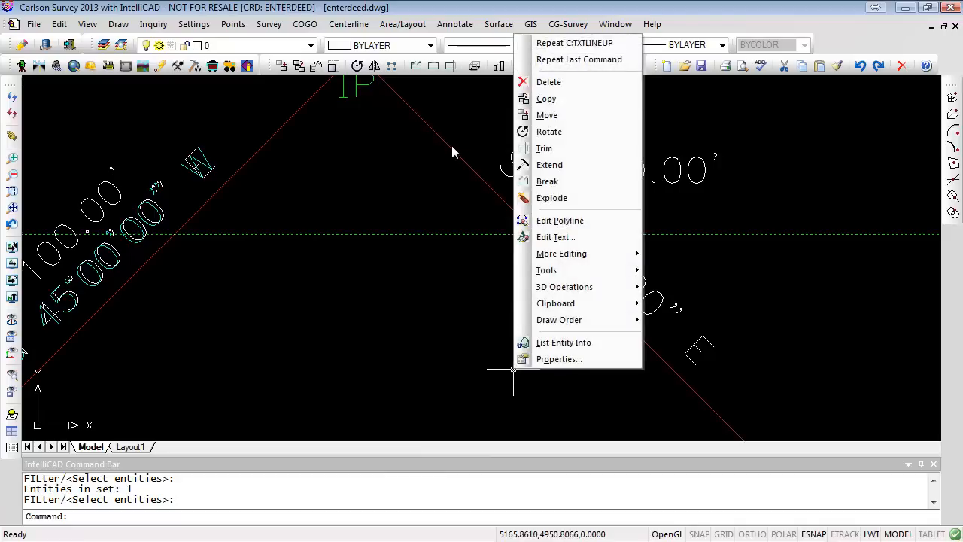
click(594, 44)
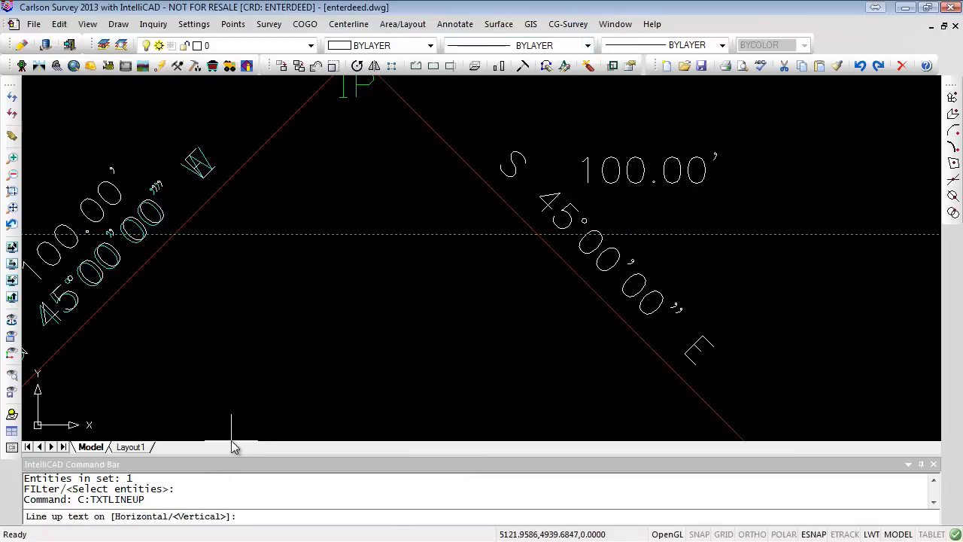
text(H)
key(Return)
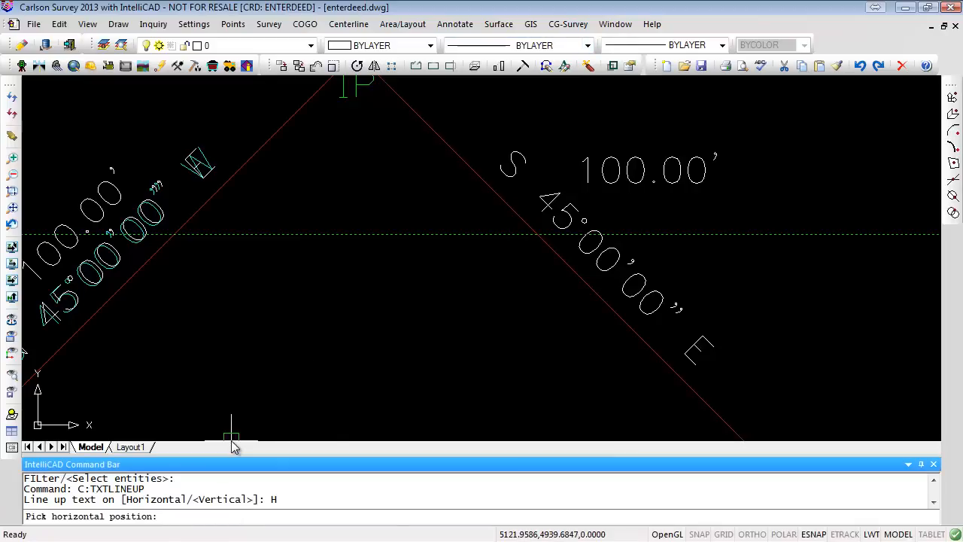
click(728, 266)
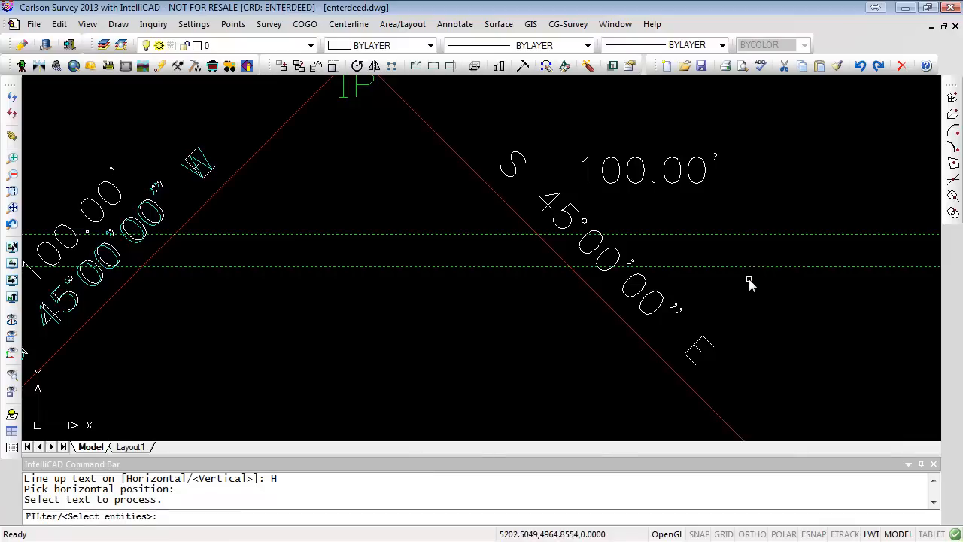
click(619, 254)
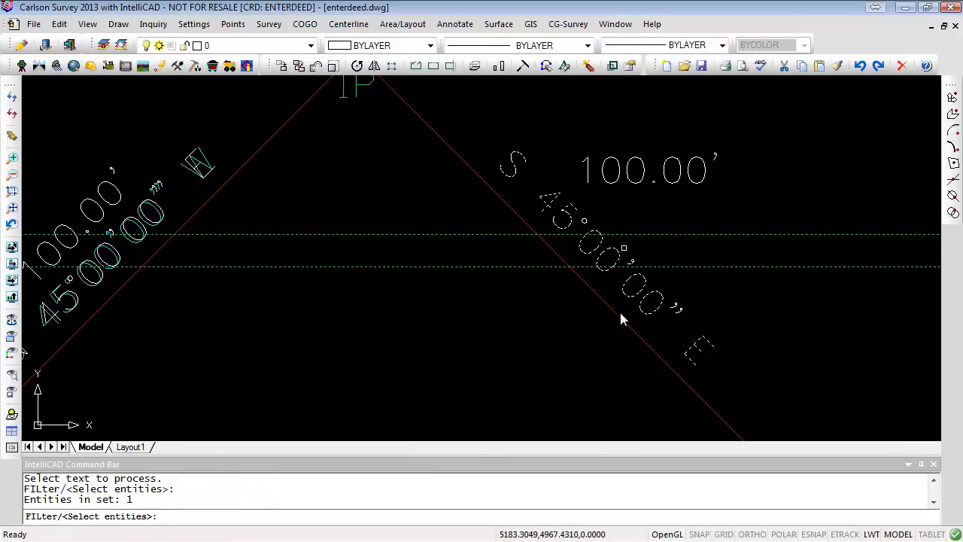
key(Return)
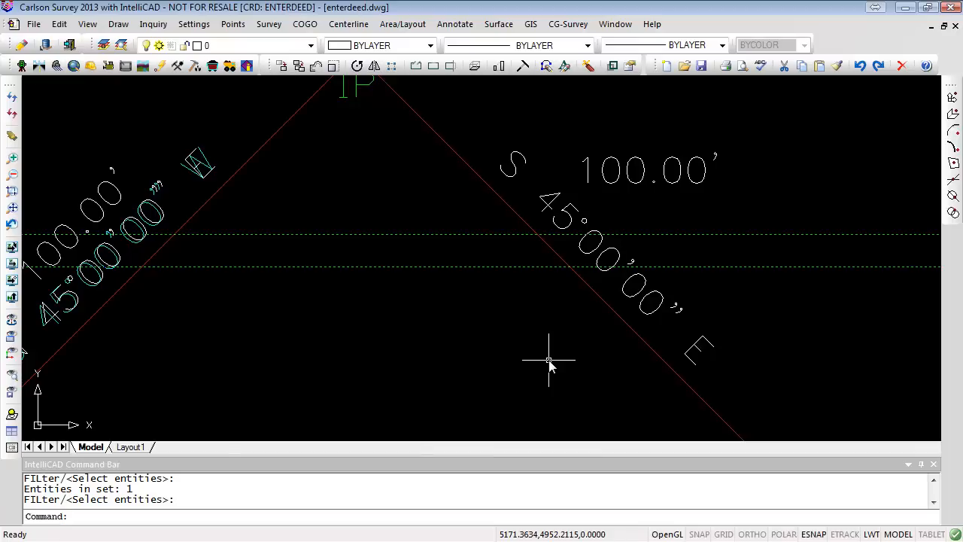
- Add a single-line text label reading TEST east of the lots with DTEXT, using the default height and rotation
scroll(581, 352, down, 5)
middle_drag(609, 352, 445, 312)
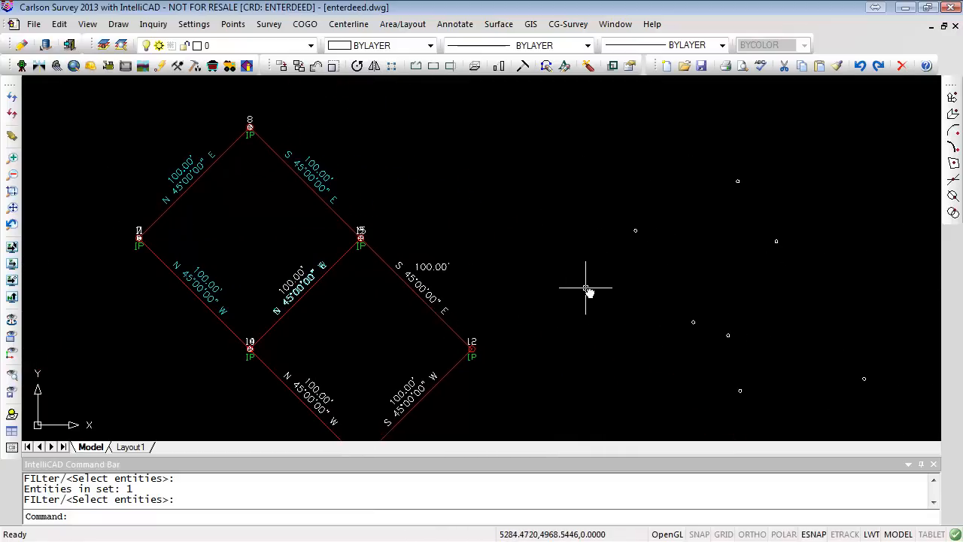
text(DTEXT)
key(Return)
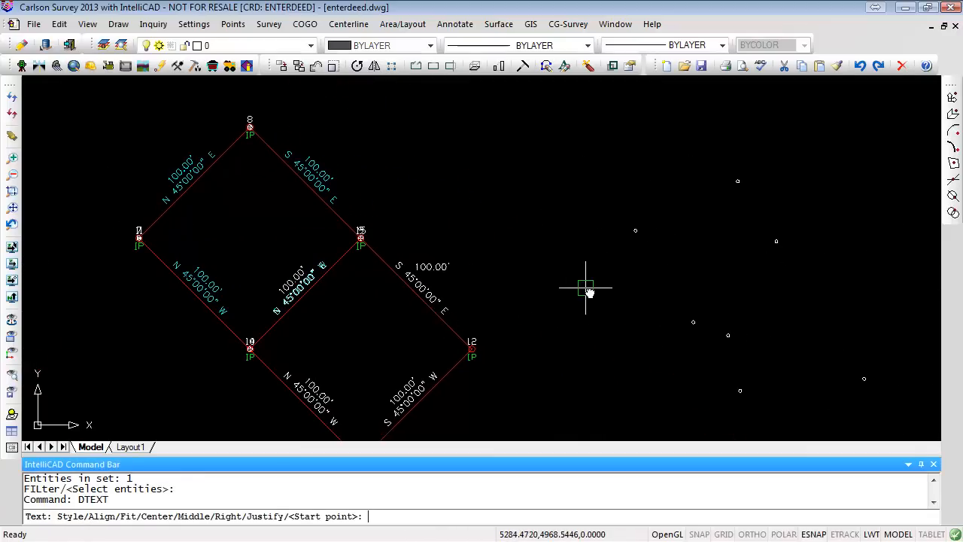
click(543, 255)
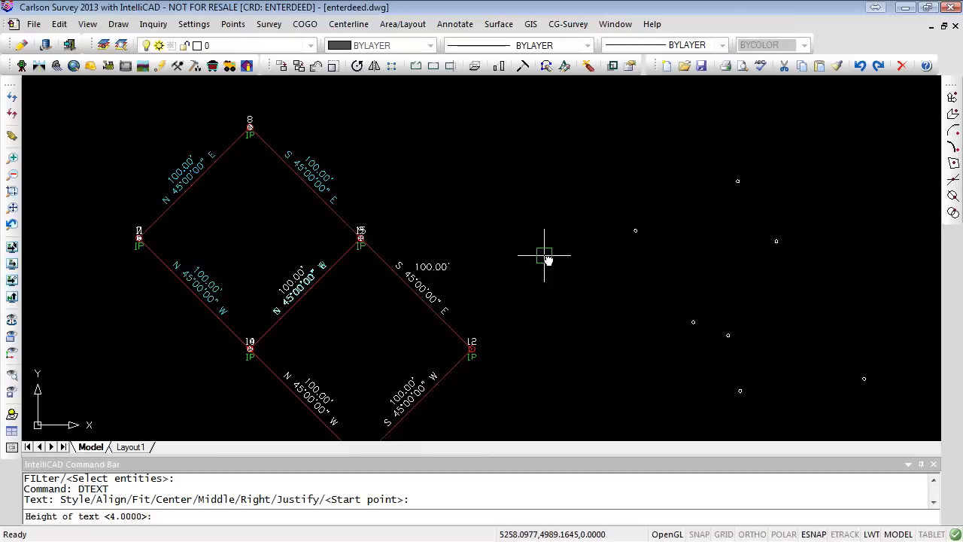
key(Return)
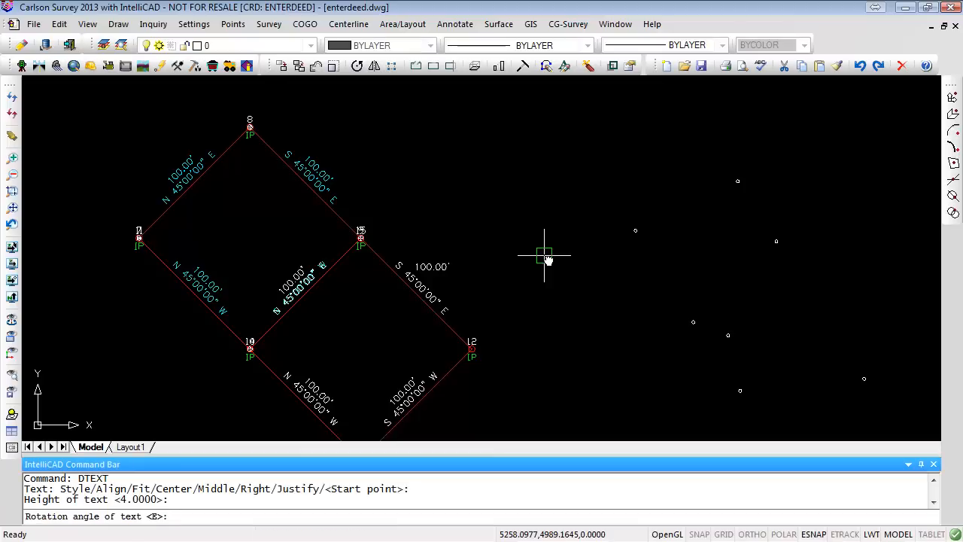
key(Return)
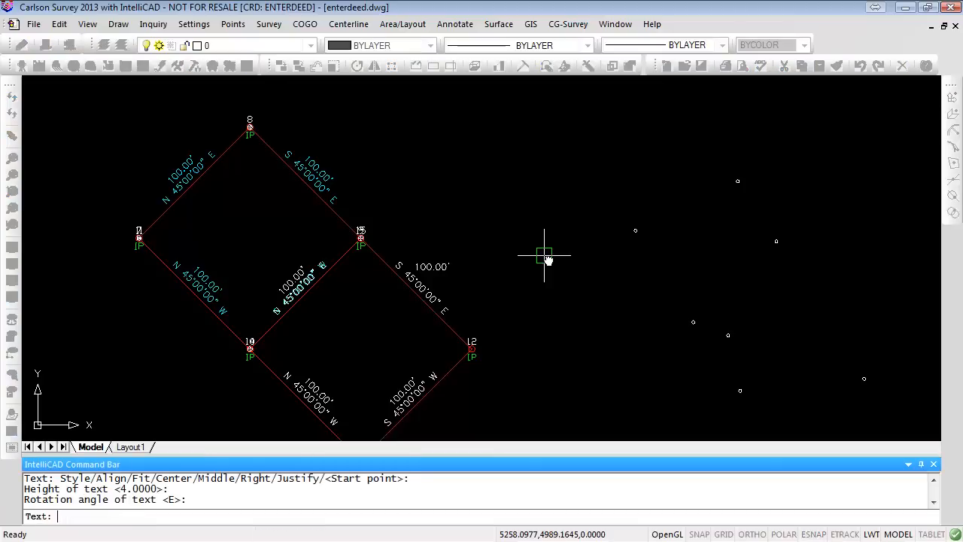
text(TEST)
key(Return)
key(Return)
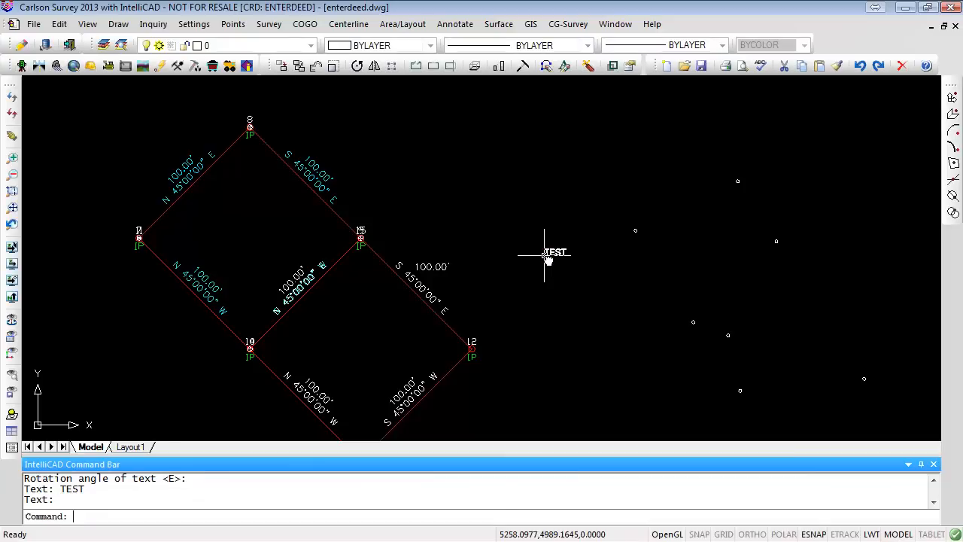
- Rotate the TEST text about its insertion point to a picked angle with the Rotate command
scroll(585, 235, up, 4)
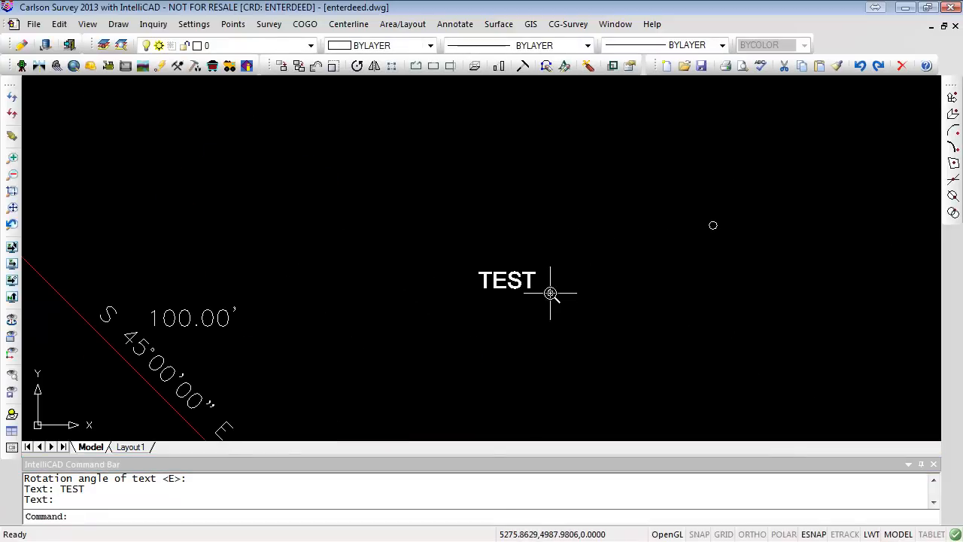
text(ROTA)
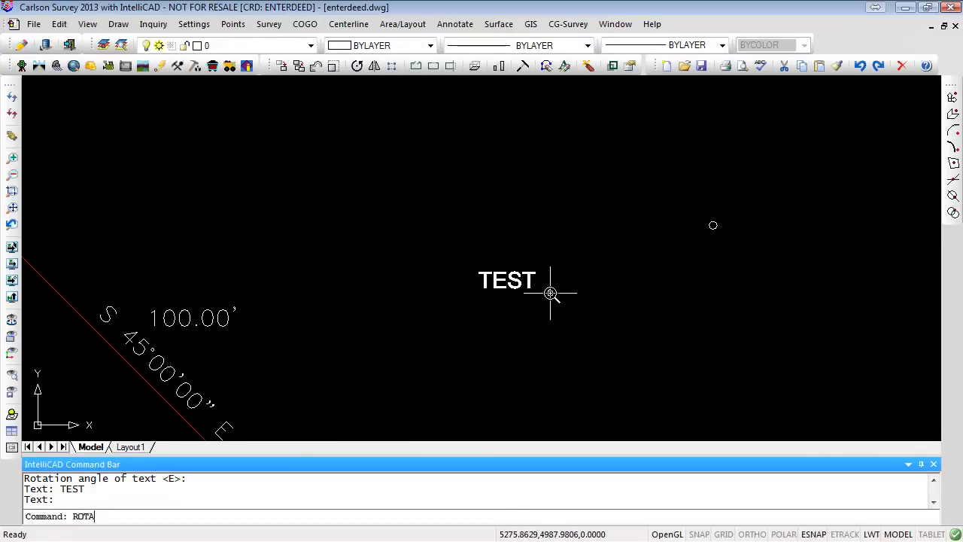
text(TE)
key(Return)
click(524, 281)
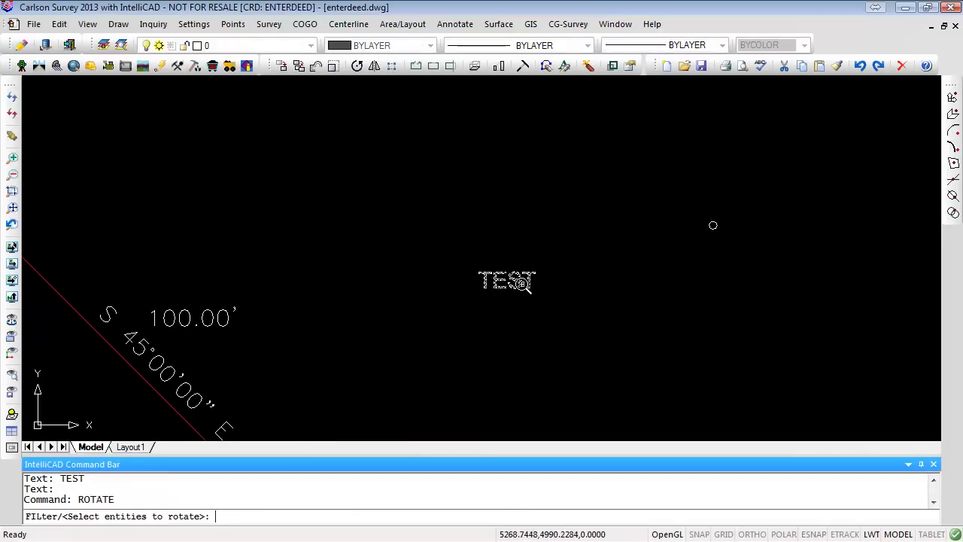
key(Return)
click(481, 294)
click(586, 236)
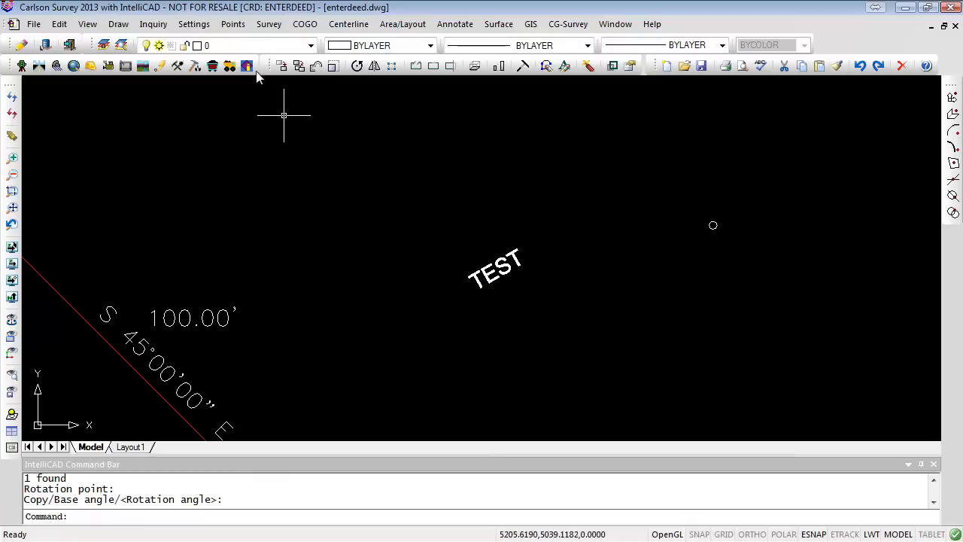
- Line up the TEST text horizontally to a picked position with Line Up Text
click(59, 25)
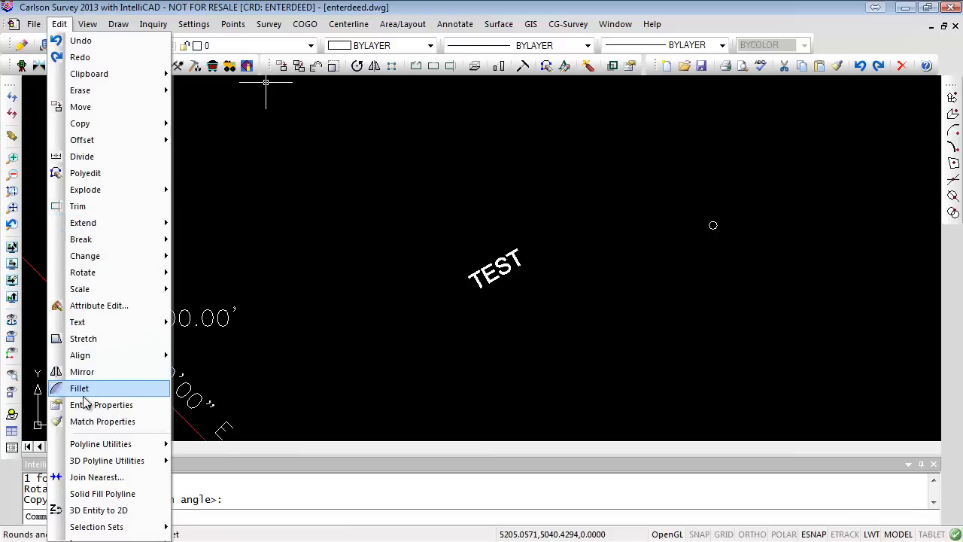
mouse_move(106, 277)
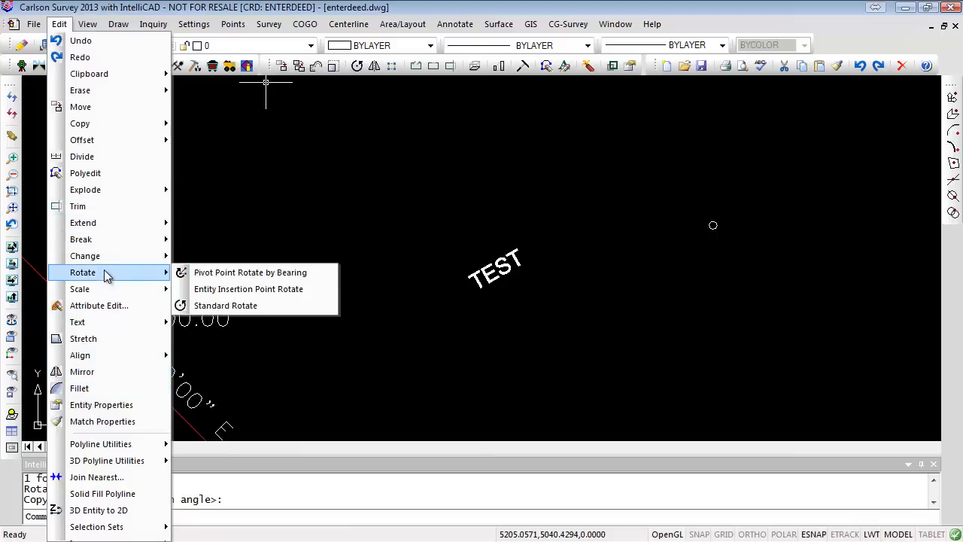
mouse_move(100, 320)
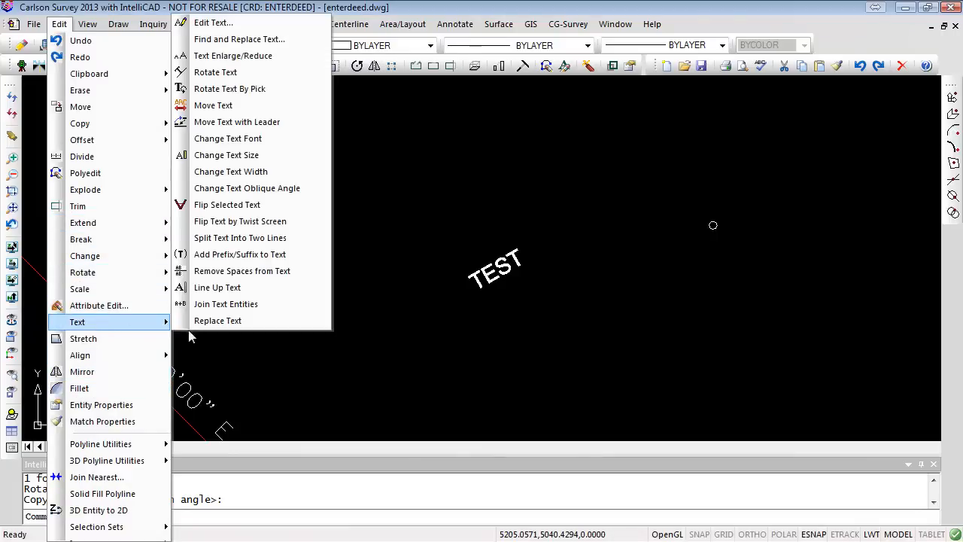
click(228, 288)
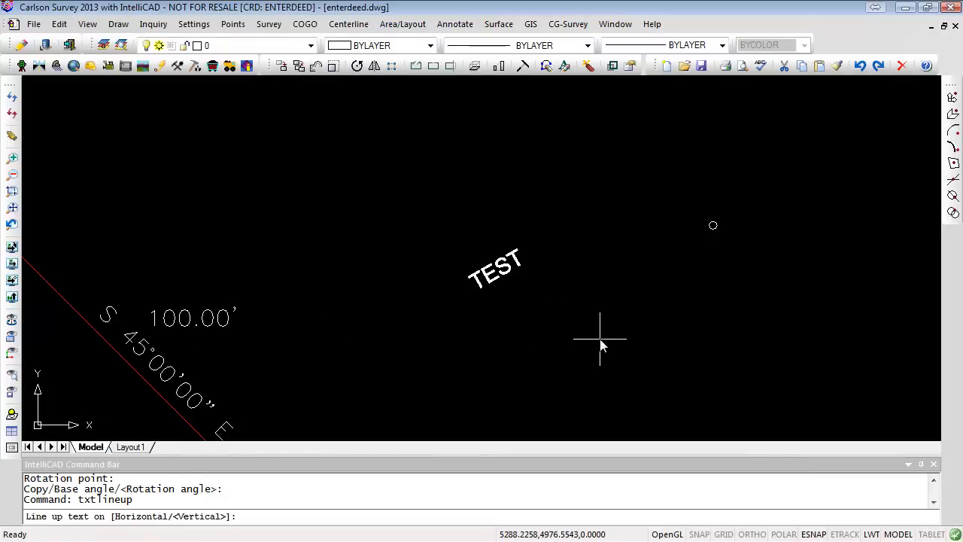
text(H)
key(Return)
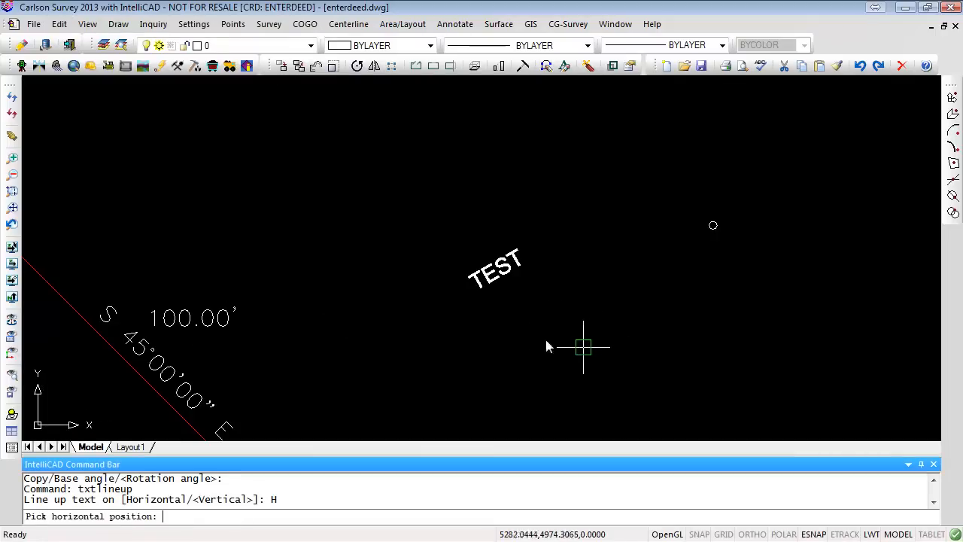
click(496, 284)
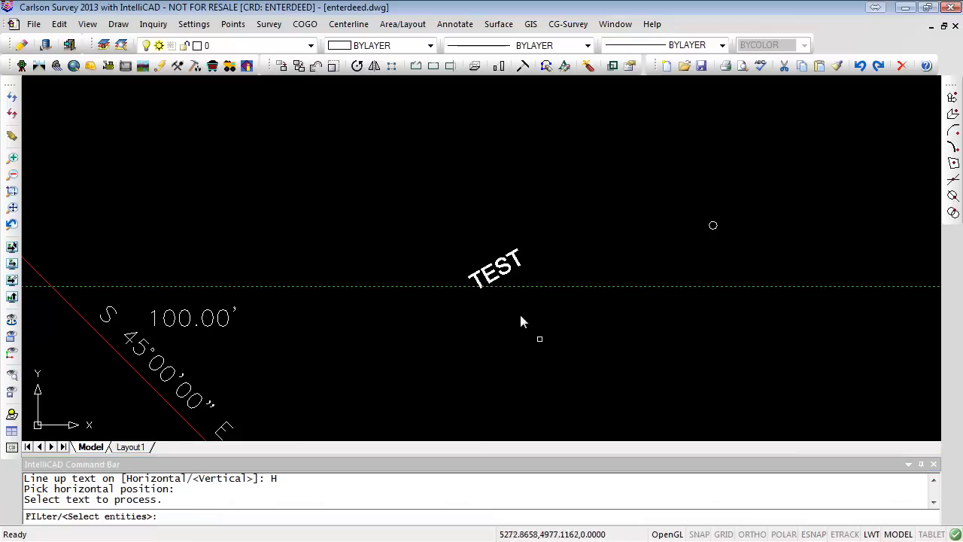
click(501, 272)
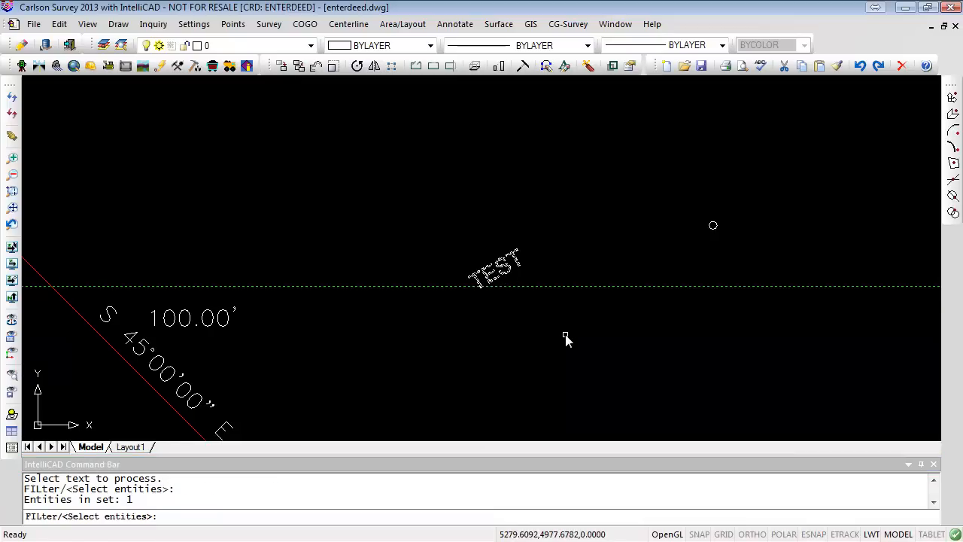
key(Return)
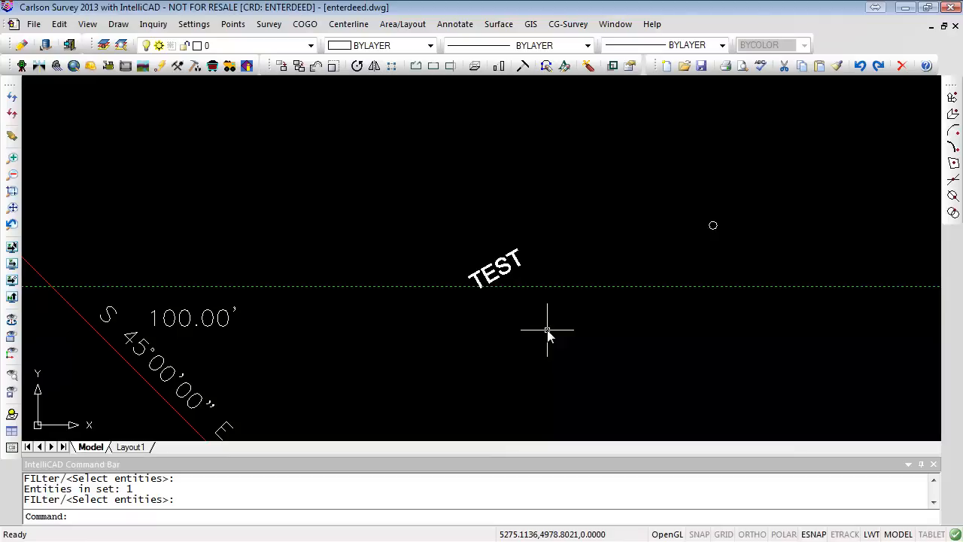
- Rotate the TEST text to an azimuth of 45 with Rotate Text
click(61, 26)
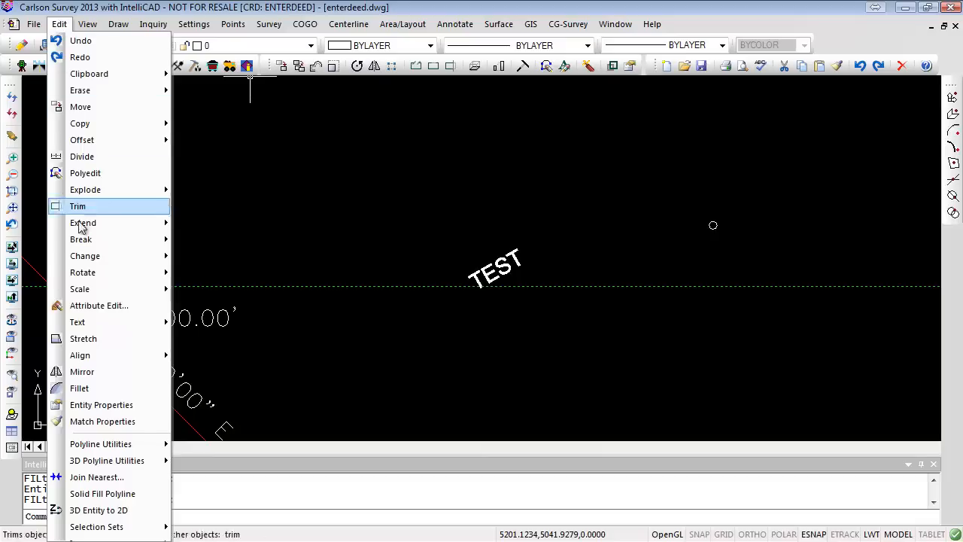
mouse_move(88, 325)
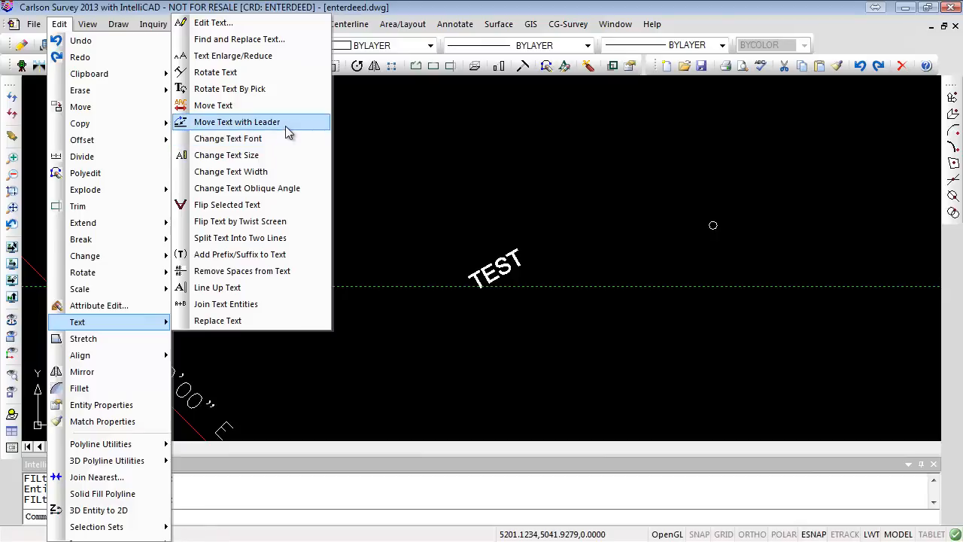
click(216, 72)
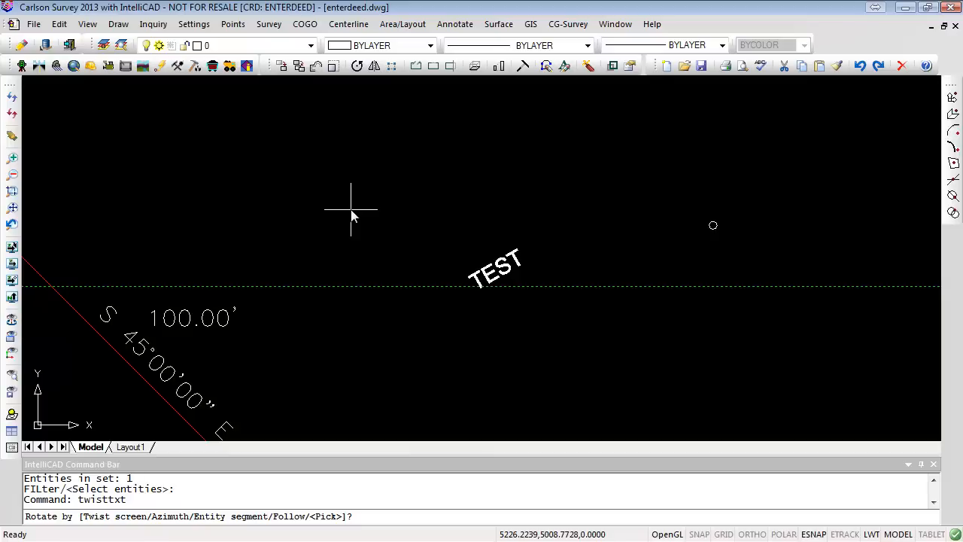
text(A)
key(Return)
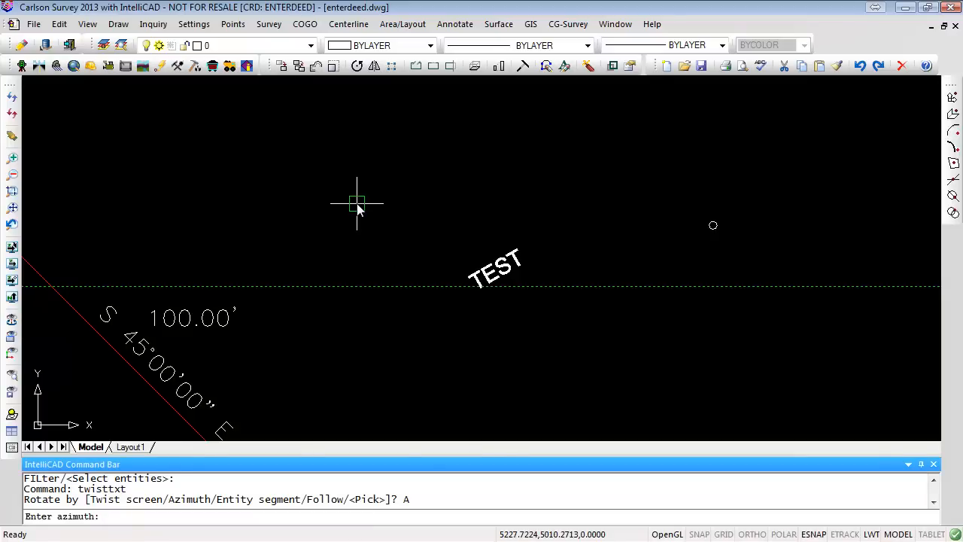
text(45)
key(Return)
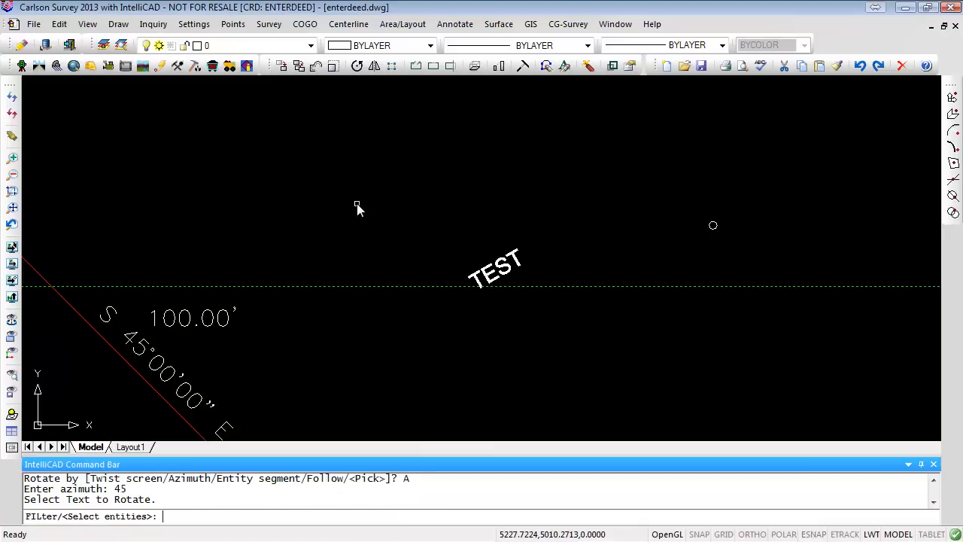
click(492, 275)
key(Return)
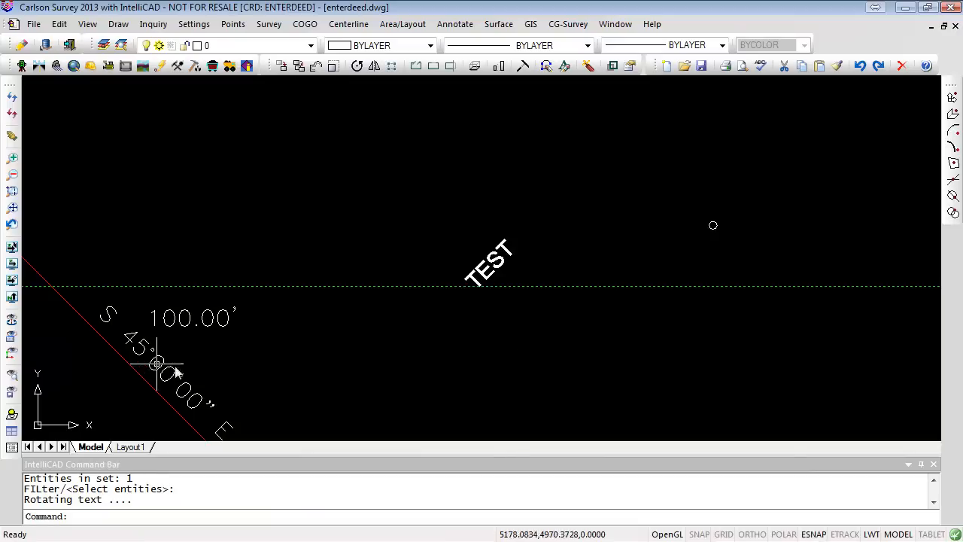
mouse_move(288, 381)
middle_down()
mouse_move(403, 322)
mouse_move(417, 303)
middle_up()
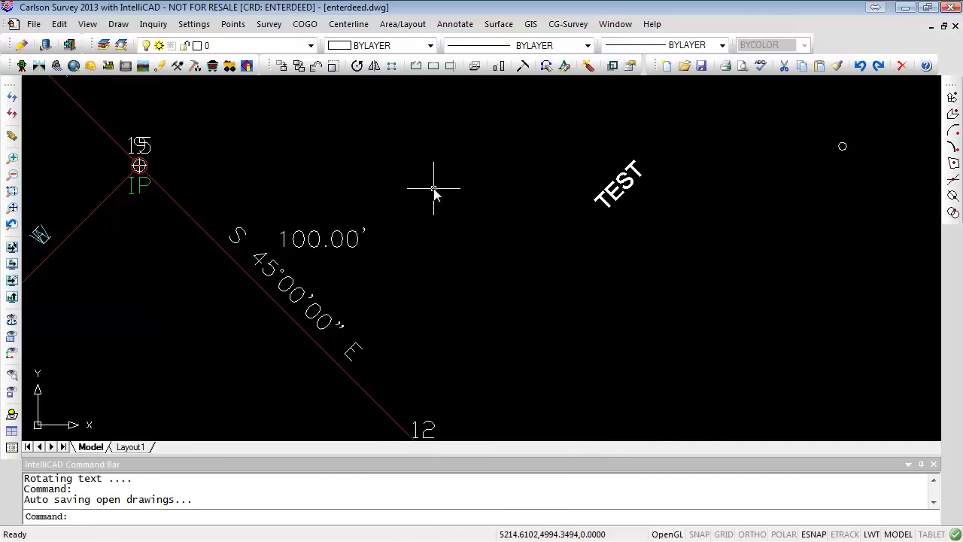
right_click(480, 213)
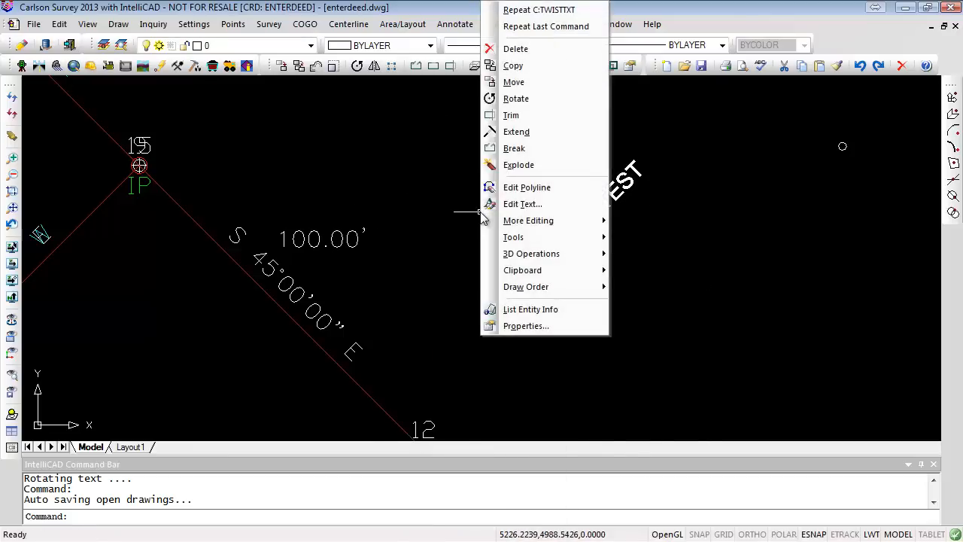
click(535, 10)
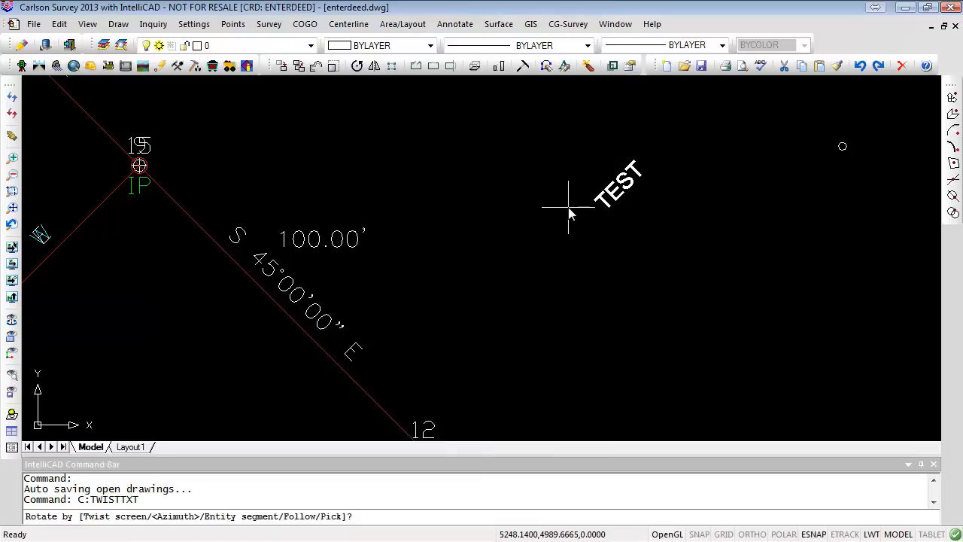
key(Escape)
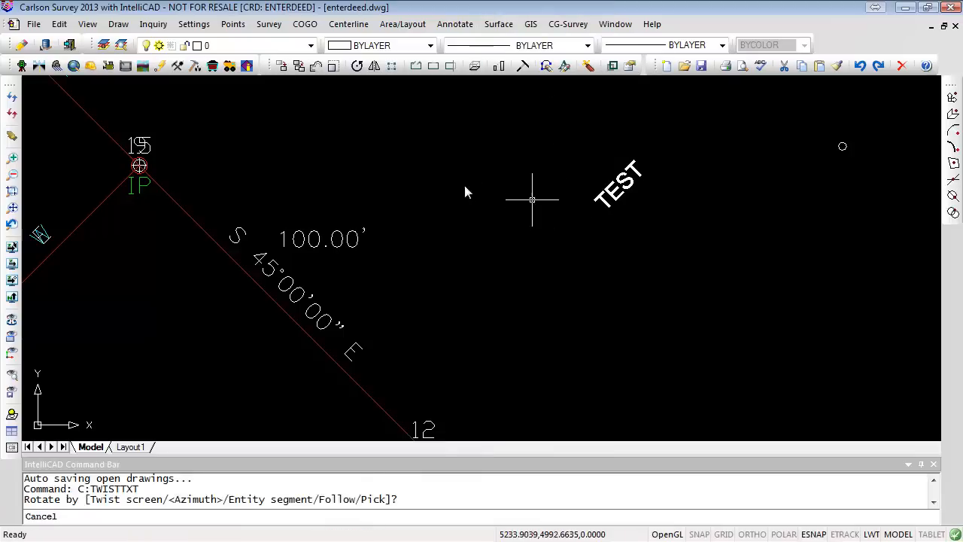
- Change the TEST text's width factor to 4 with Change Text Width
click(64, 26)
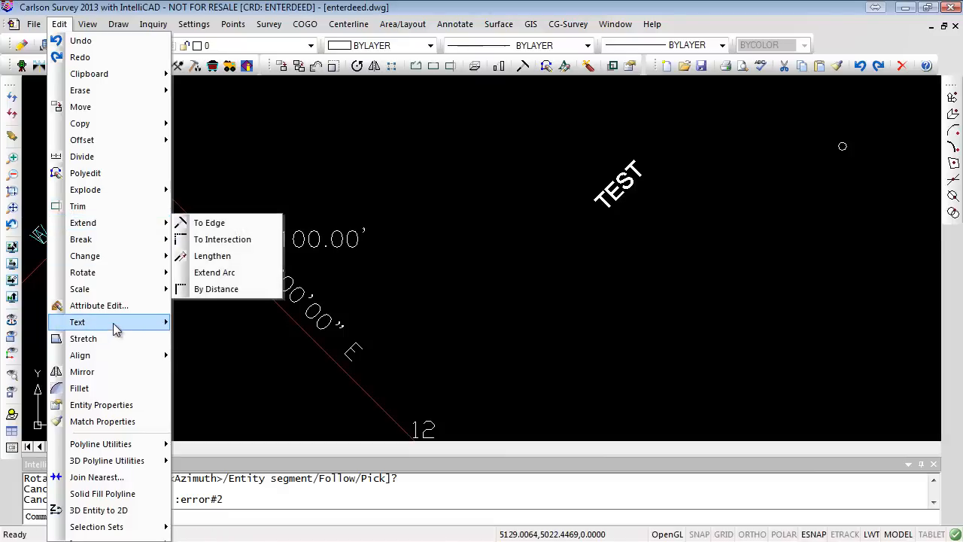
mouse_move(112, 323)
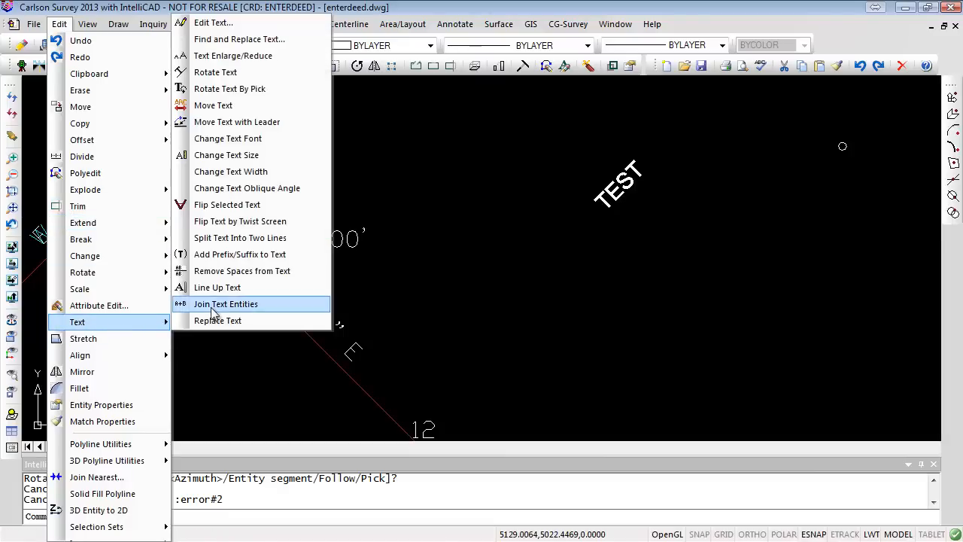
click(248, 172)
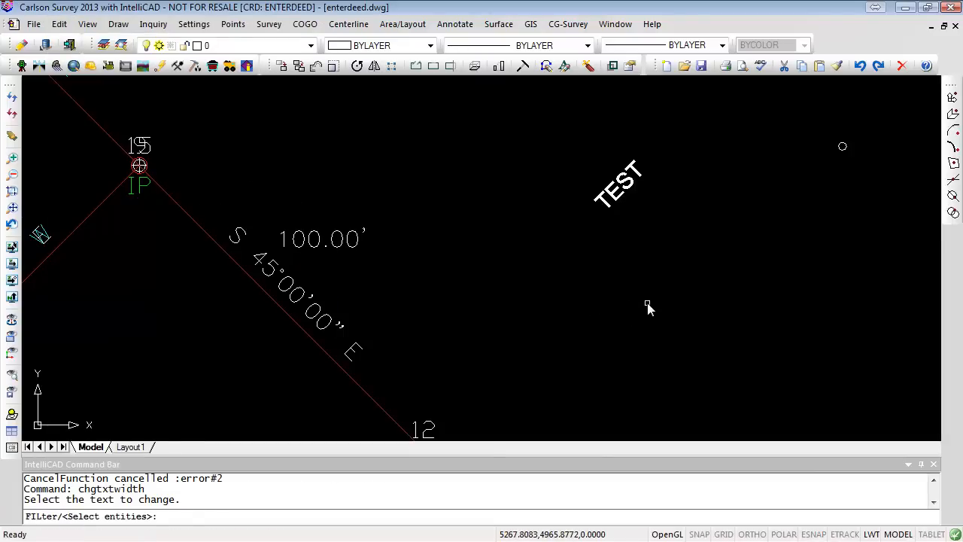
click(606, 207)
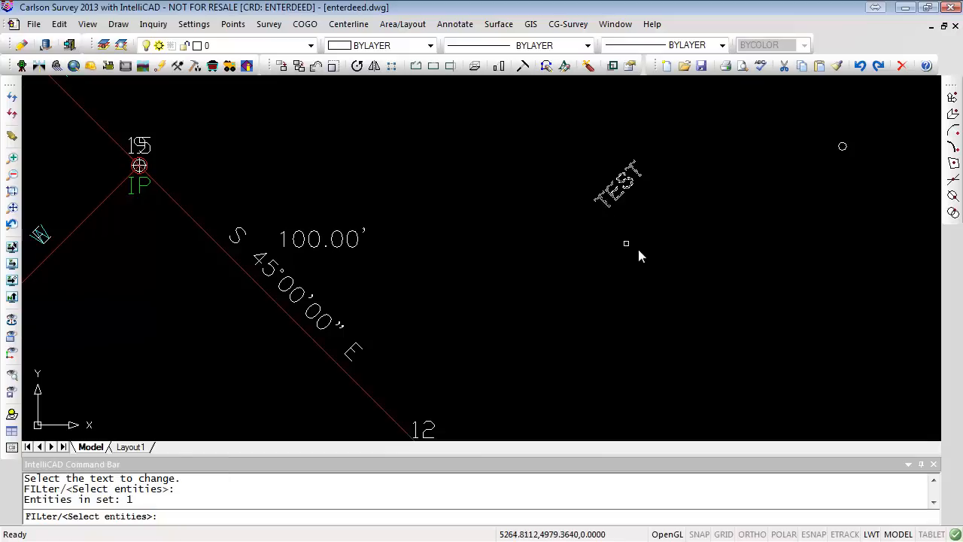
key(Return)
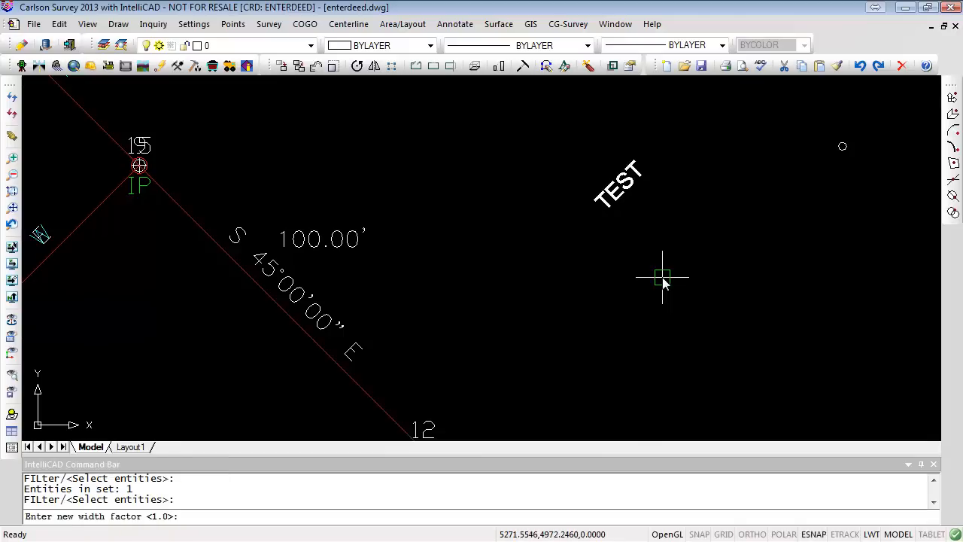
text(4)
key(Return)
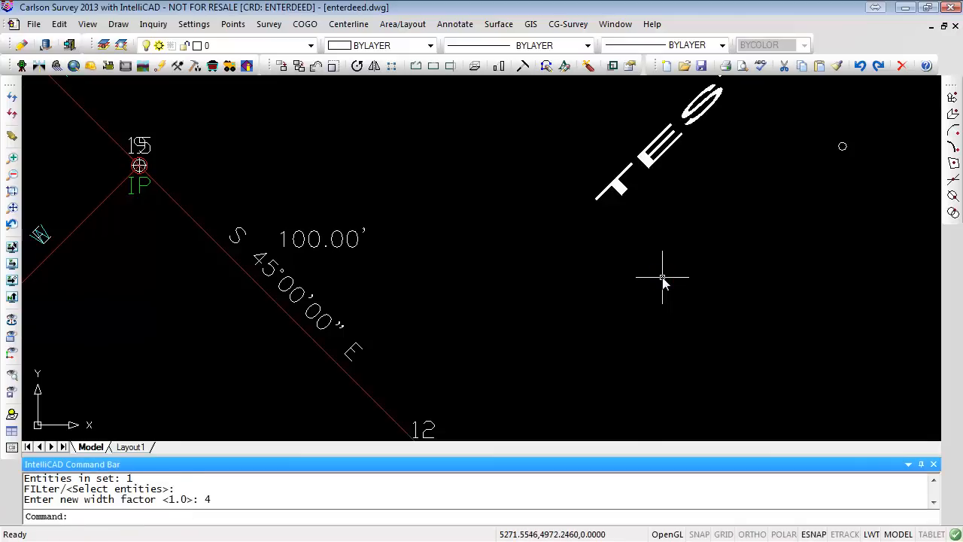
scroll(662, 277, down, 5)
scroll(686, 211, up, 5)
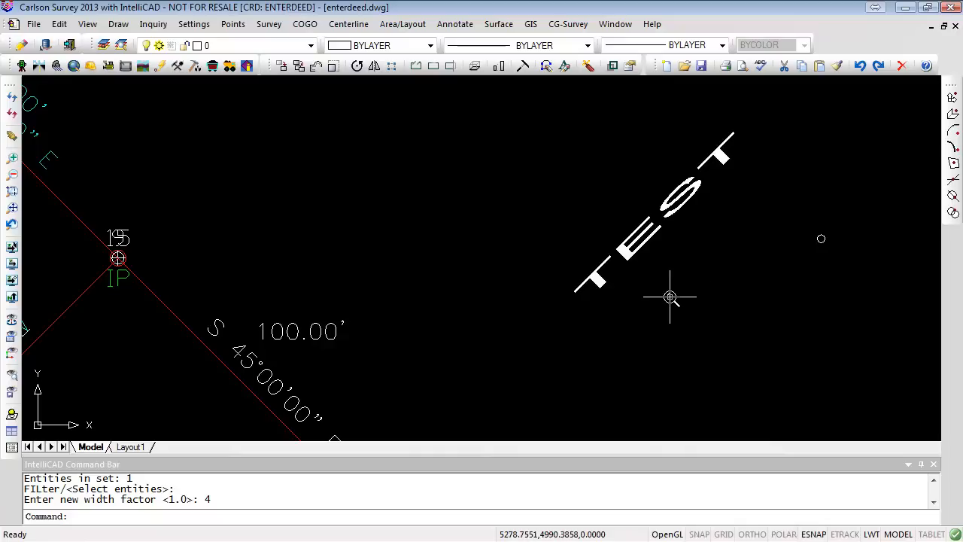
click(60, 24)
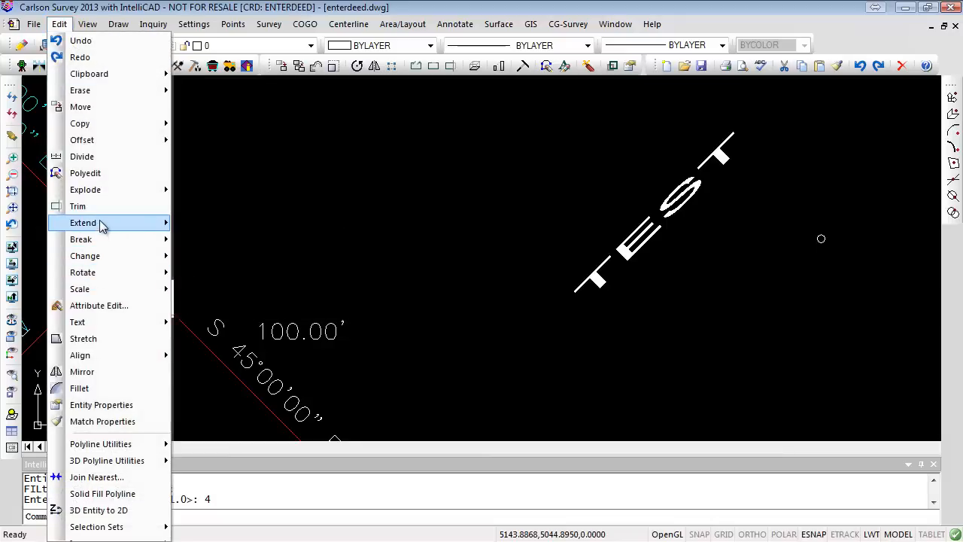
mouse_move(102, 227)
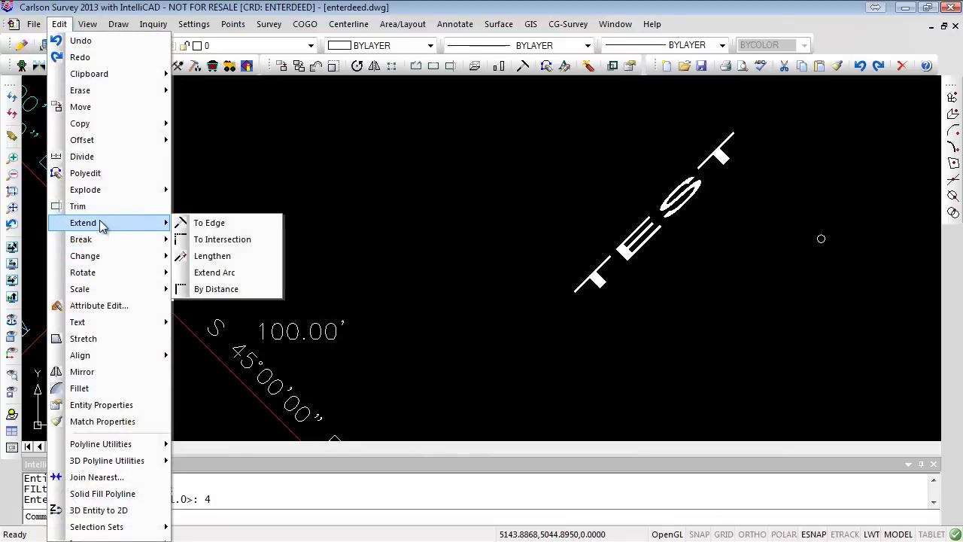
mouse_move(100, 321)
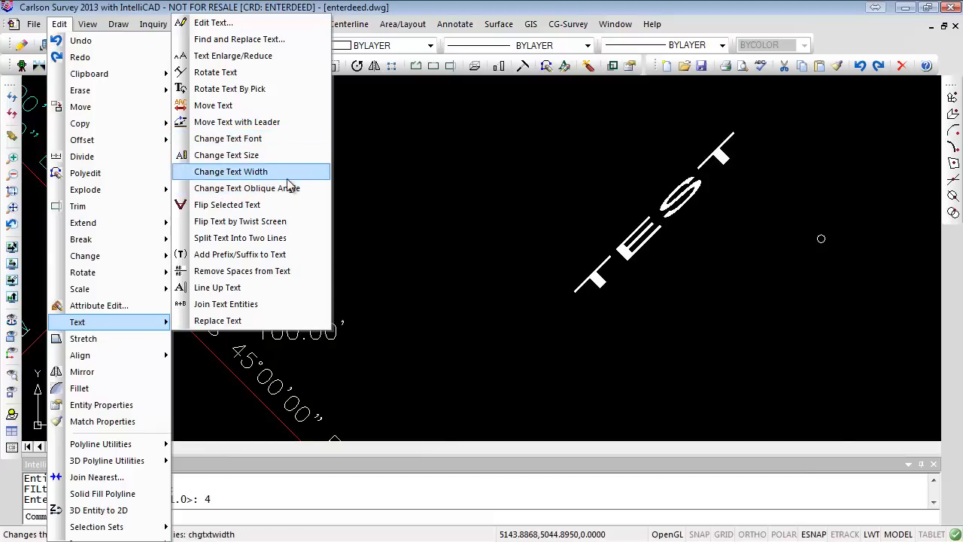
key(Escape)
key(Escape)
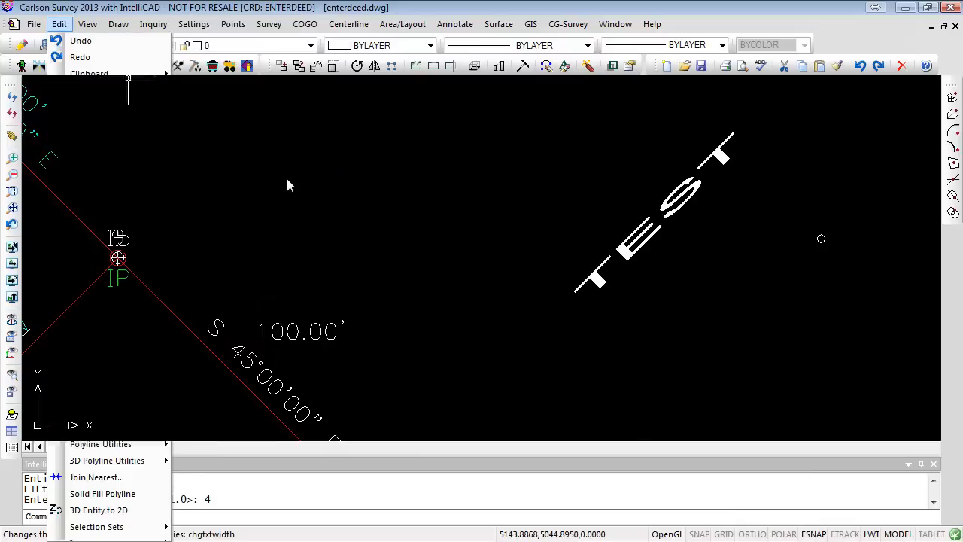
- Zoom in on the 100.00 distance label along the S 45°00'00" line to examine it
scroll(376, 292, down, 4)
scroll(482, 270, up, 2)
scroll(482, 270, up, 2)
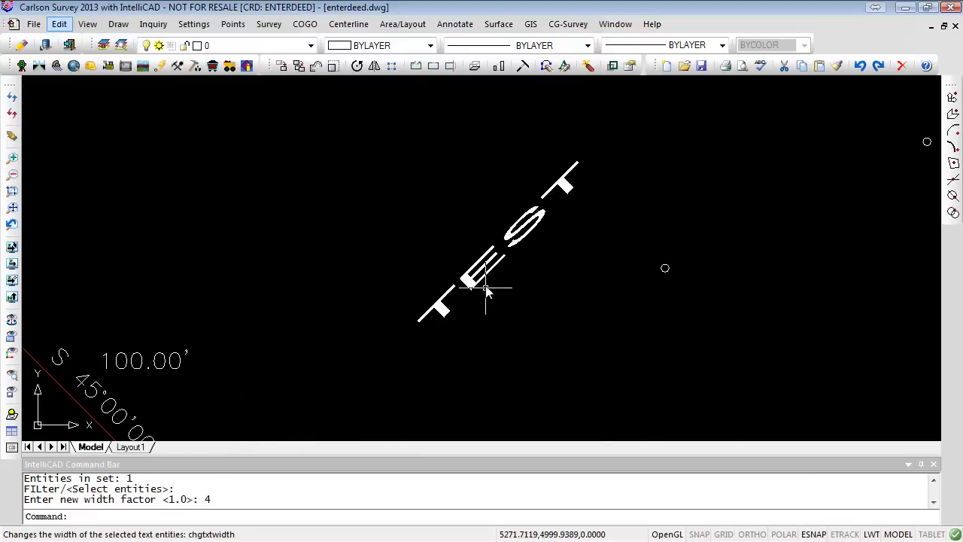
click(147, 362)
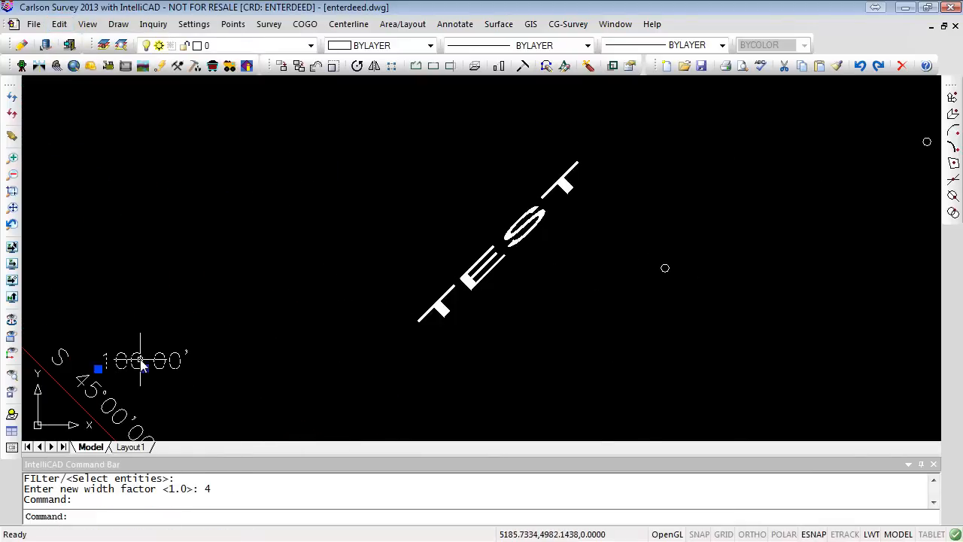
middle_drag(269, 369, 468, 294)
scroll(413, 288, up, 3)
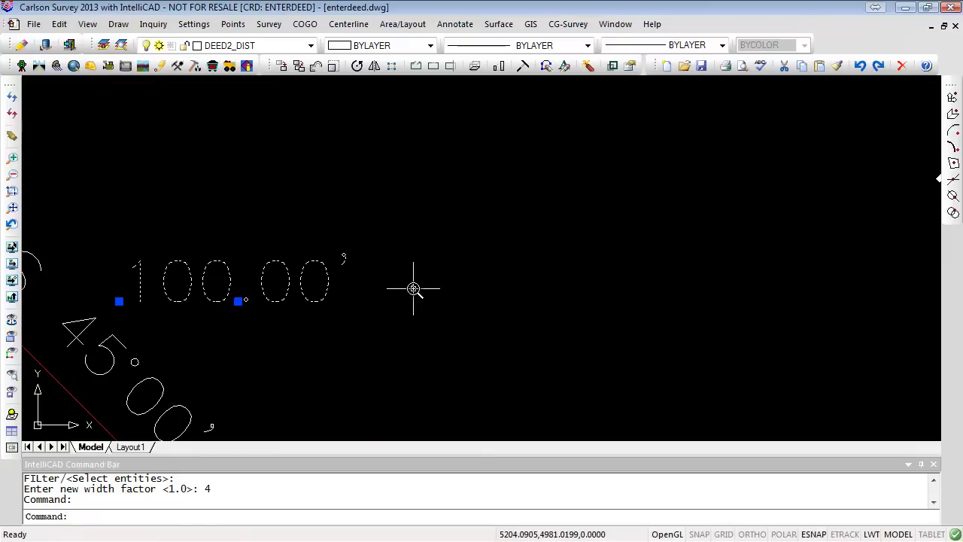
key(Escape)
key(Escape)
- Open the Print dialog for the drawing and choose the Plats.ctb print style table
click(33, 24)
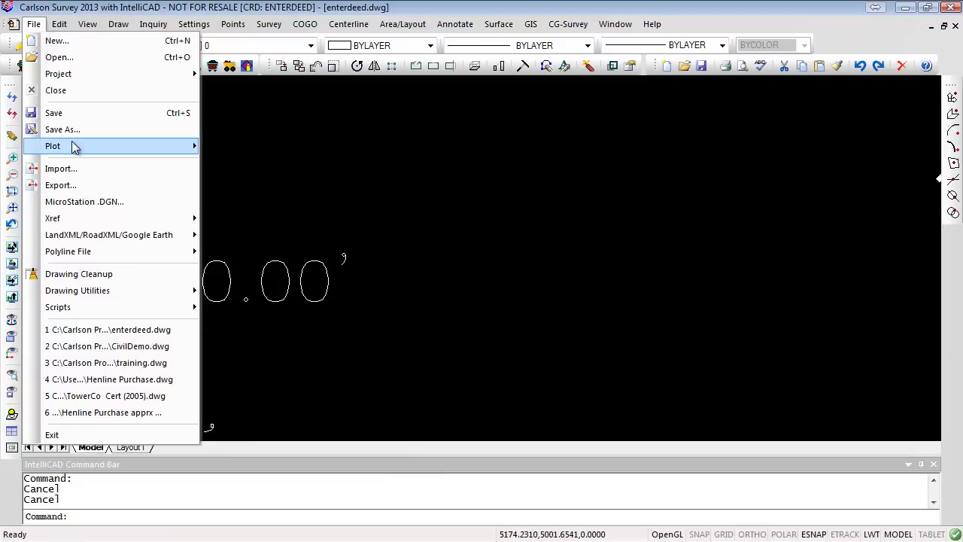
mouse_move(194, 146)
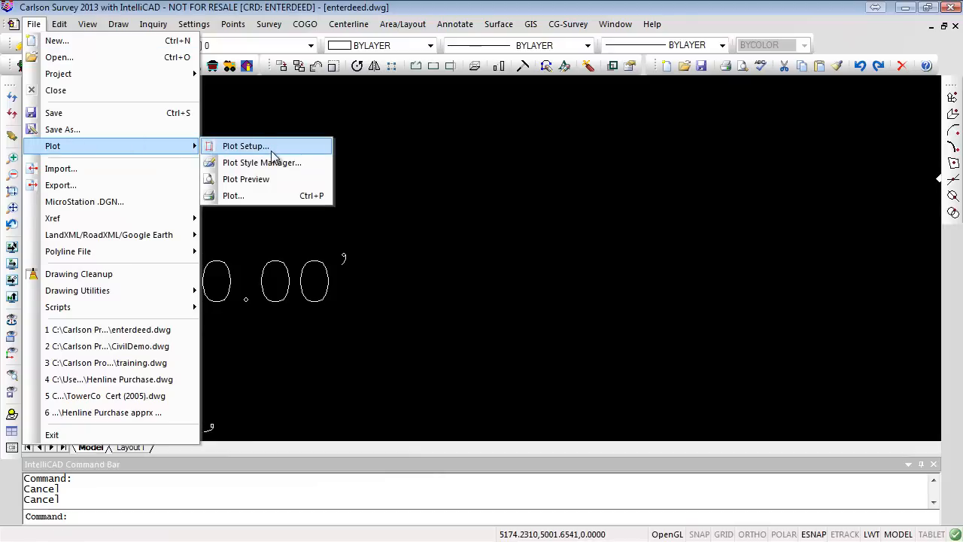
click(255, 197)
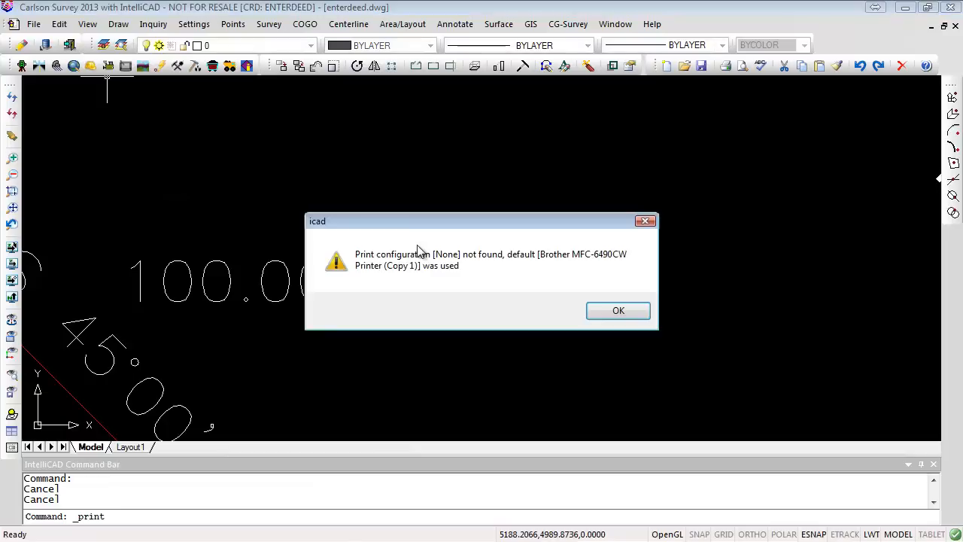
click(620, 311)
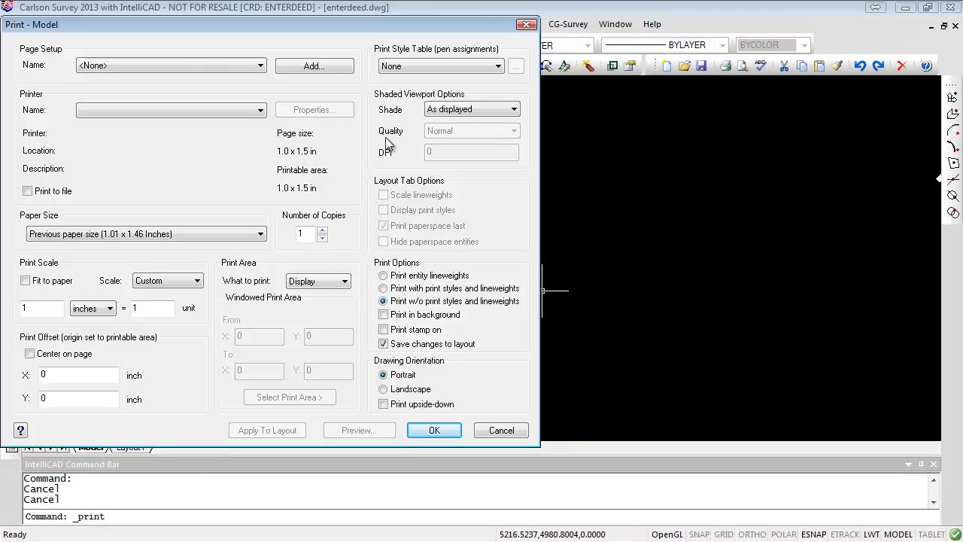
click(448, 66)
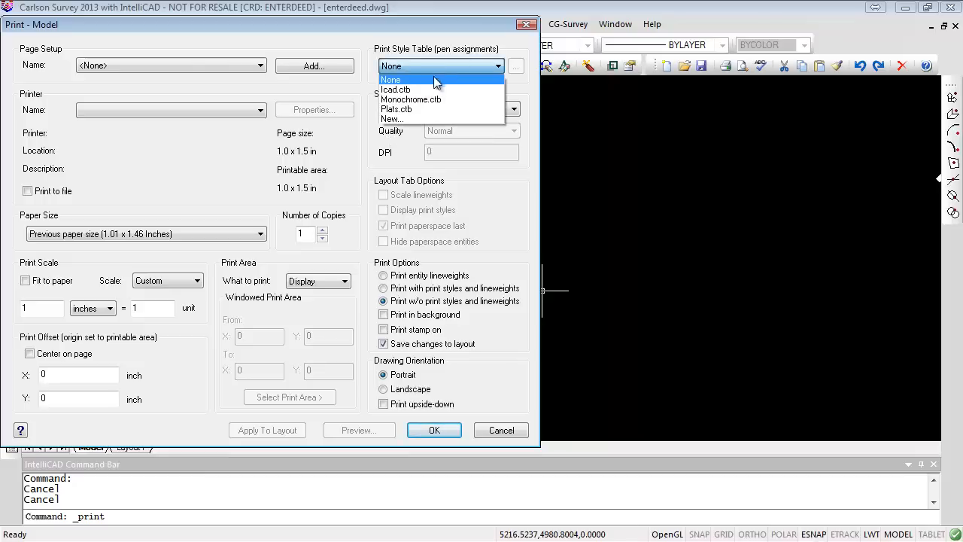
click(407, 111)
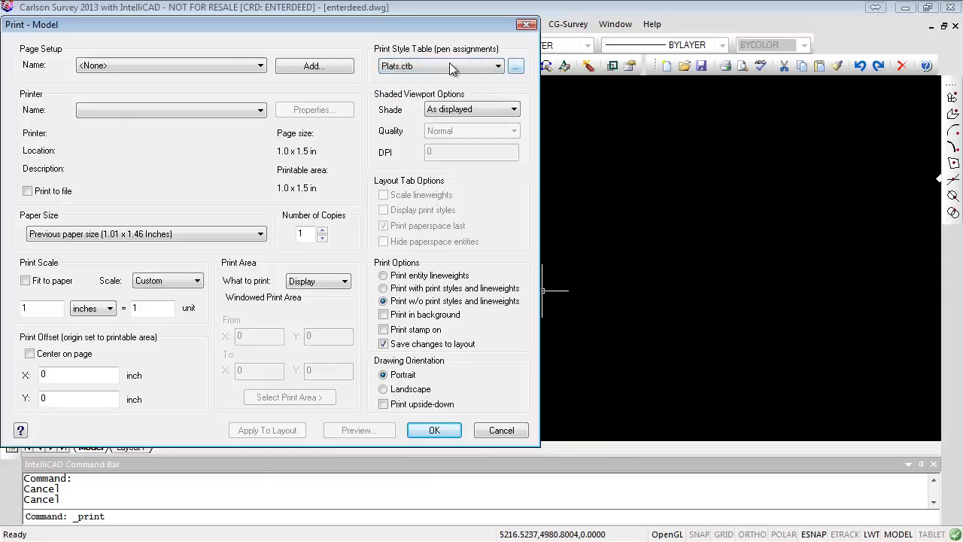
- Open the Plats.ctb print style table editor and inspect the properties of Color_4, Color_1, Color_2 and Color_8
click(515, 66)
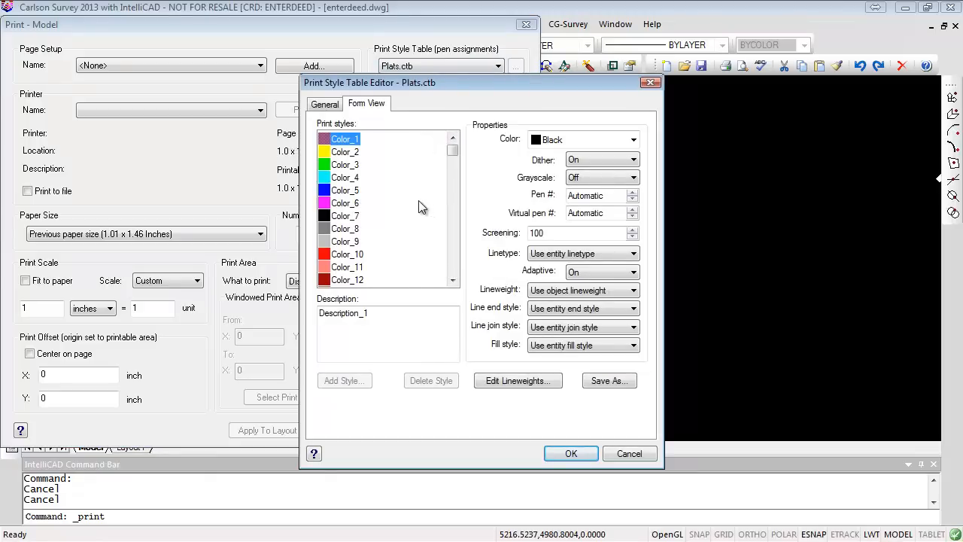
click(343, 177)
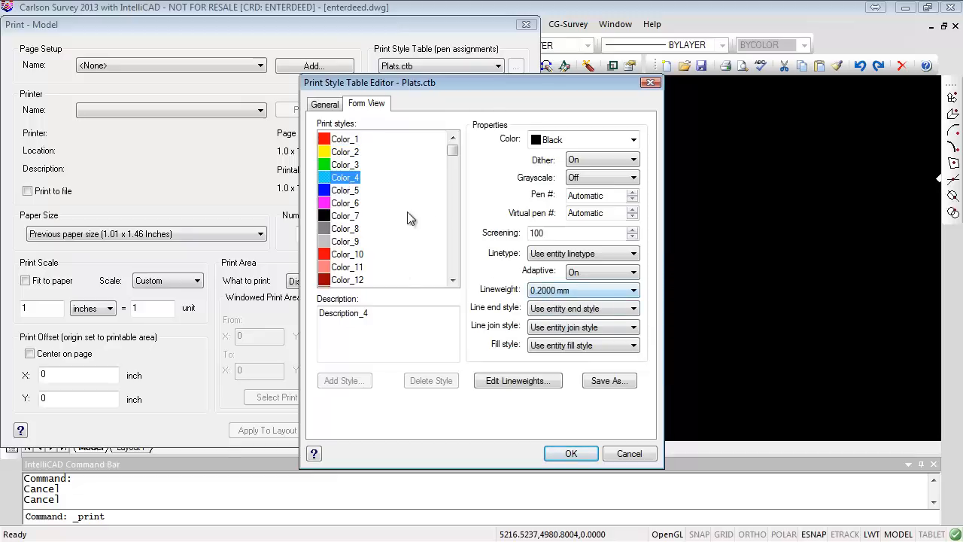
click(340, 142)
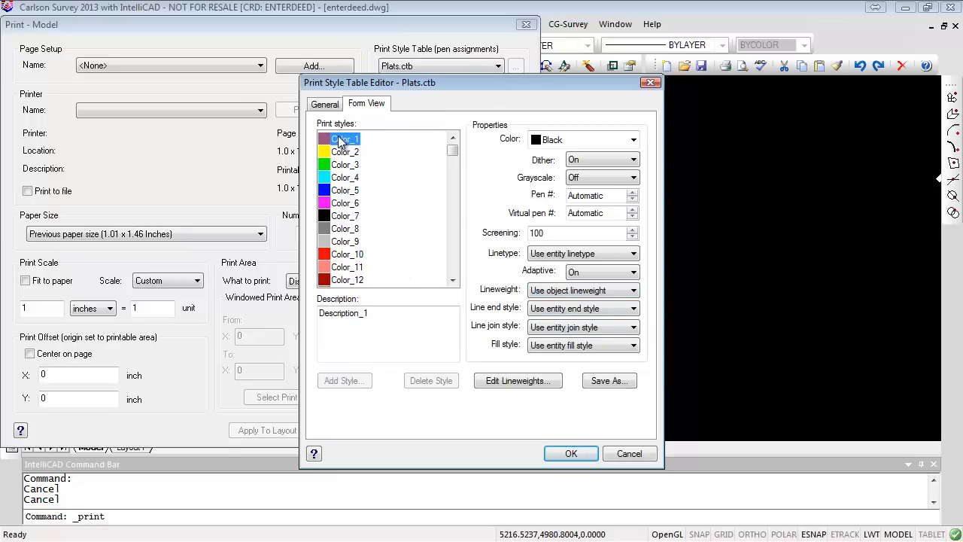
click(346, 152)
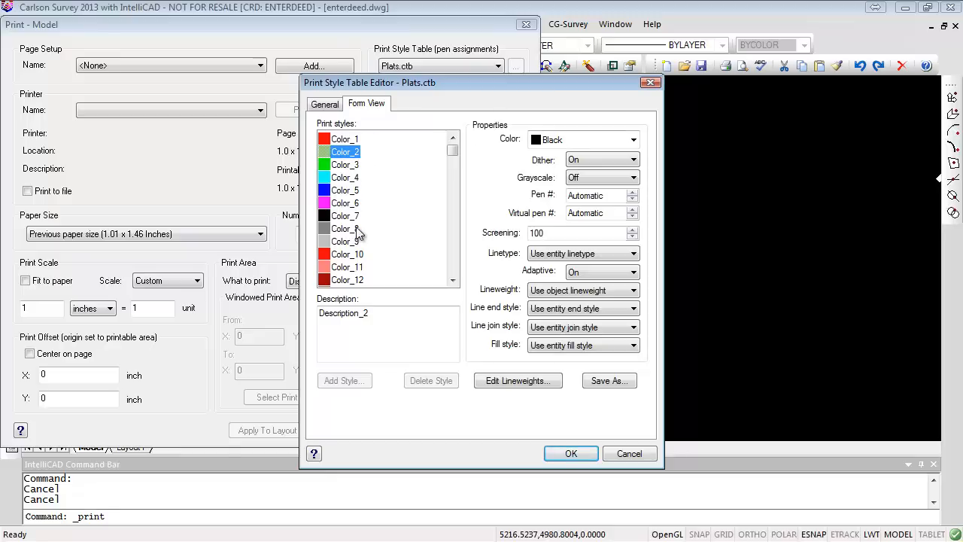
drag(452, 150, 453, 150)
click(343, 236)
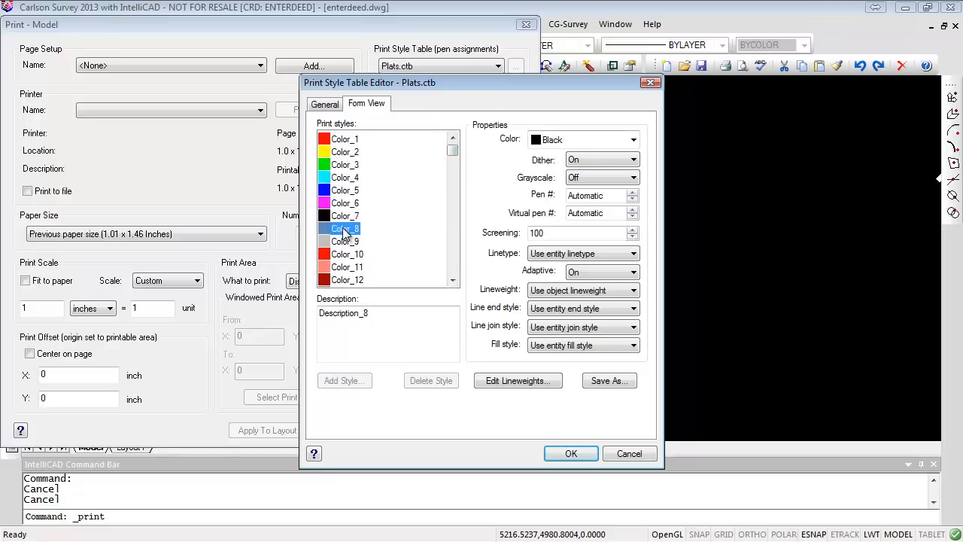
scroll(342, 227, down, 2)
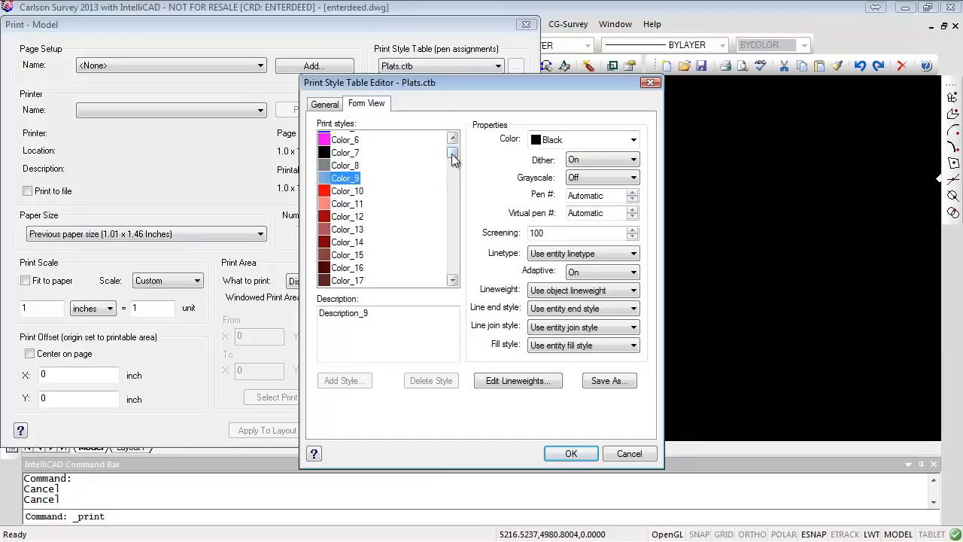
drag(452, 154, 452, 275)
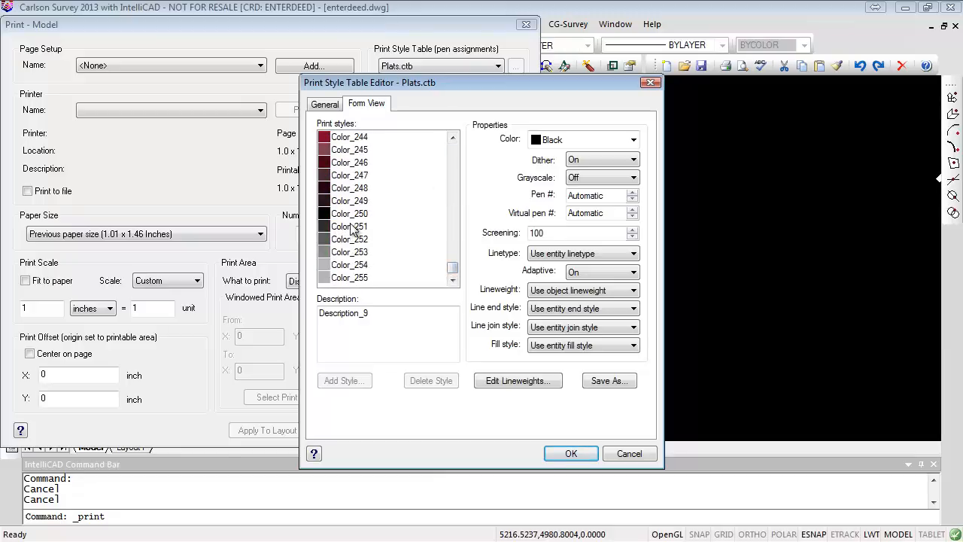
- Inspect the pen properties of the grey print styles Color_248 through Color_255
click(355, 217)
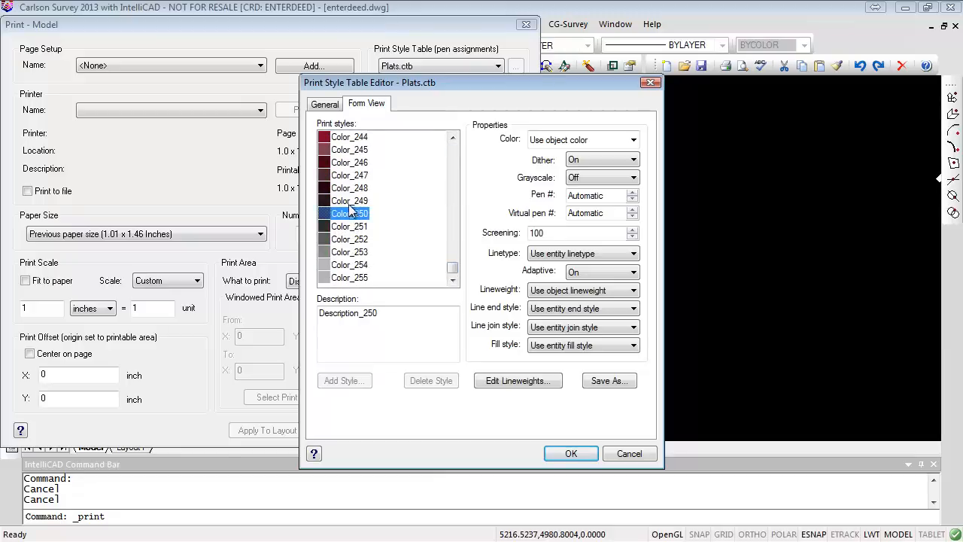
click(351, 202)
click(351, 191)
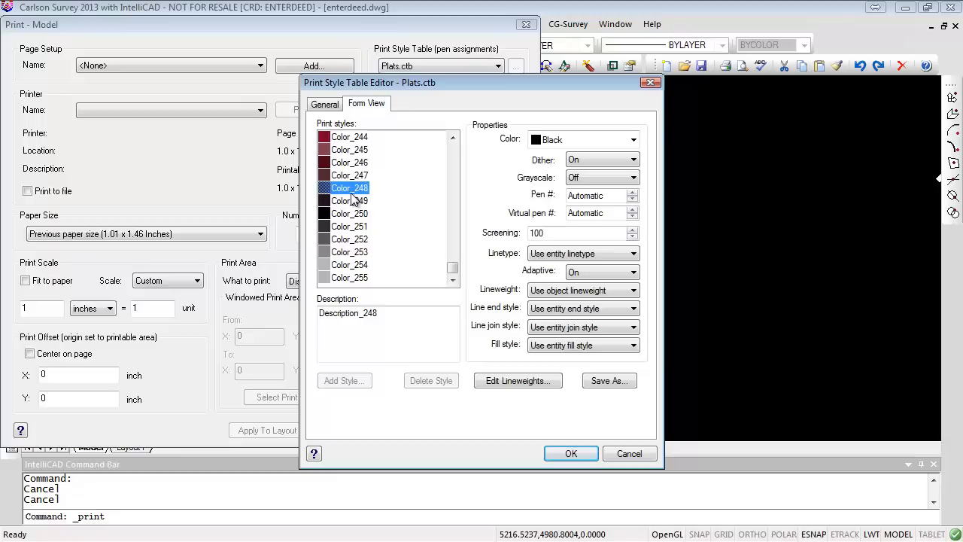
click(352, 201)
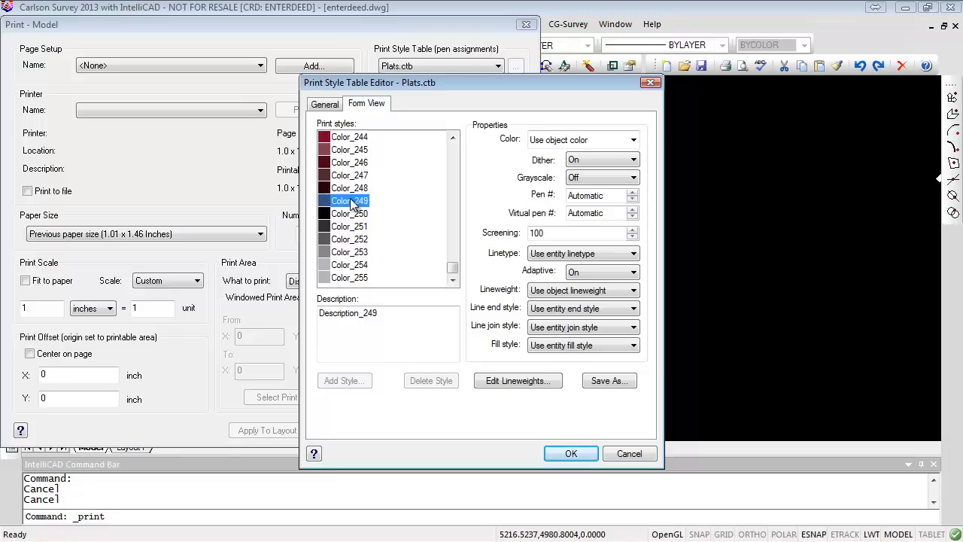
click(366, 278)
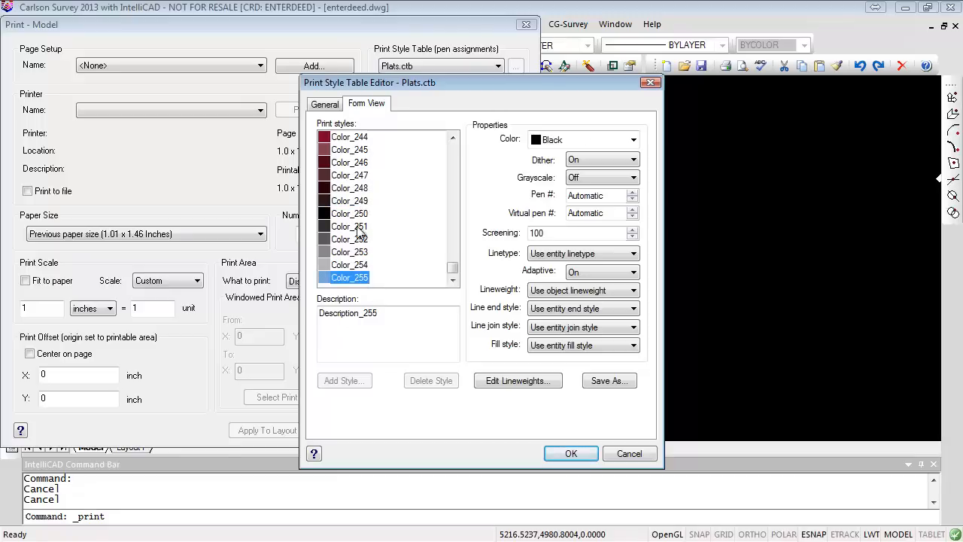
click(357, 214)
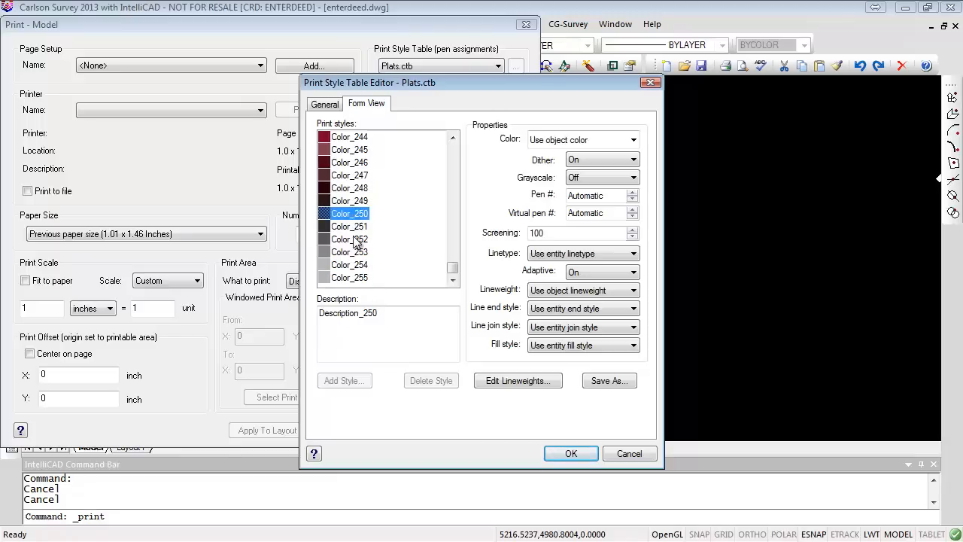
click(358, 239)
click(359, 252)
click(360, 265)
click(361, 278)
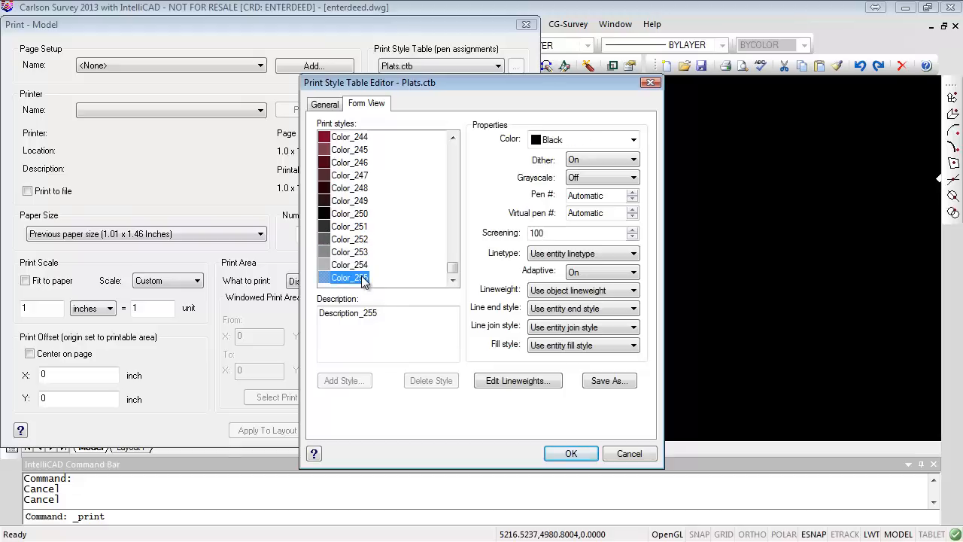
- Inspect the Color_14 print style's lineweight, then close the style editor and cancel printing
scroll(361, 277, up, 20)
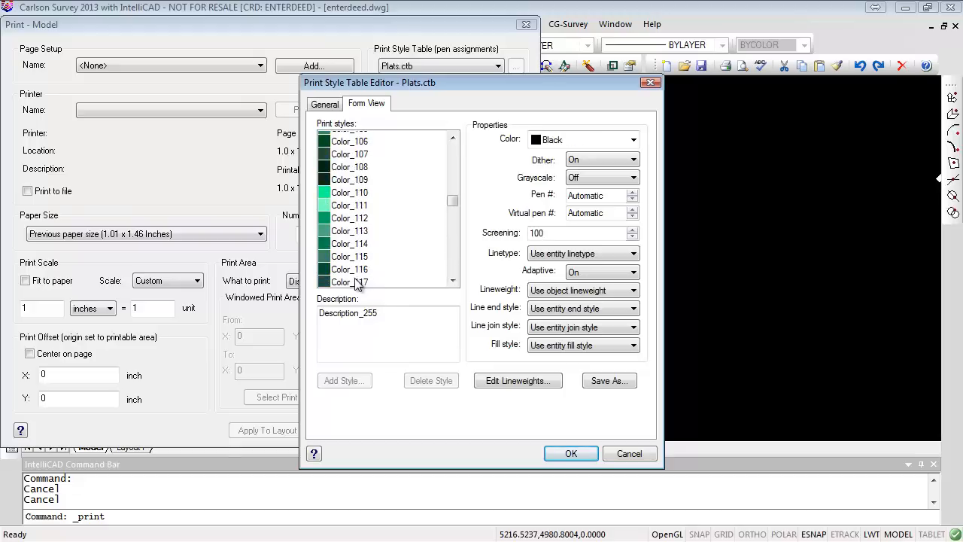
drag(452, 200, 454, 152)
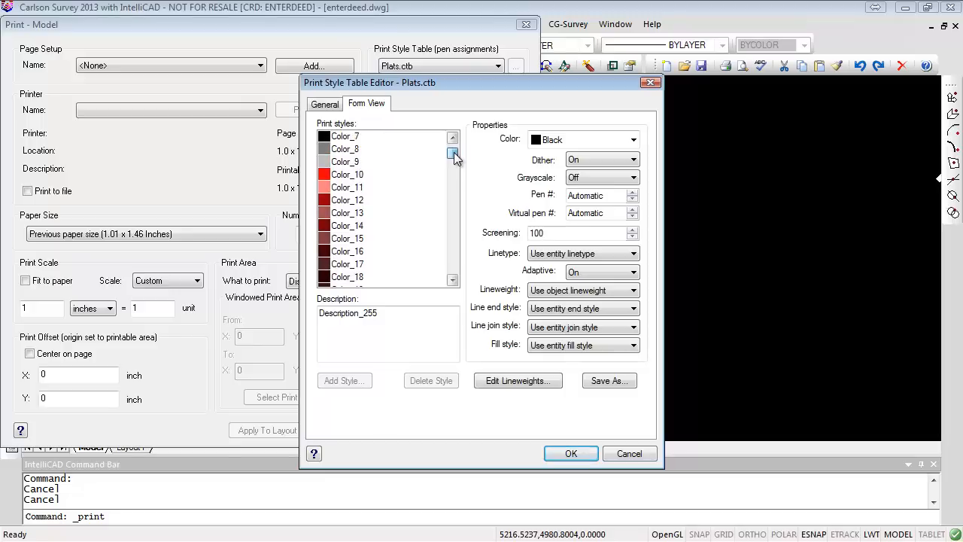
click(342, 227)
scroll(344, 228, down, 3)
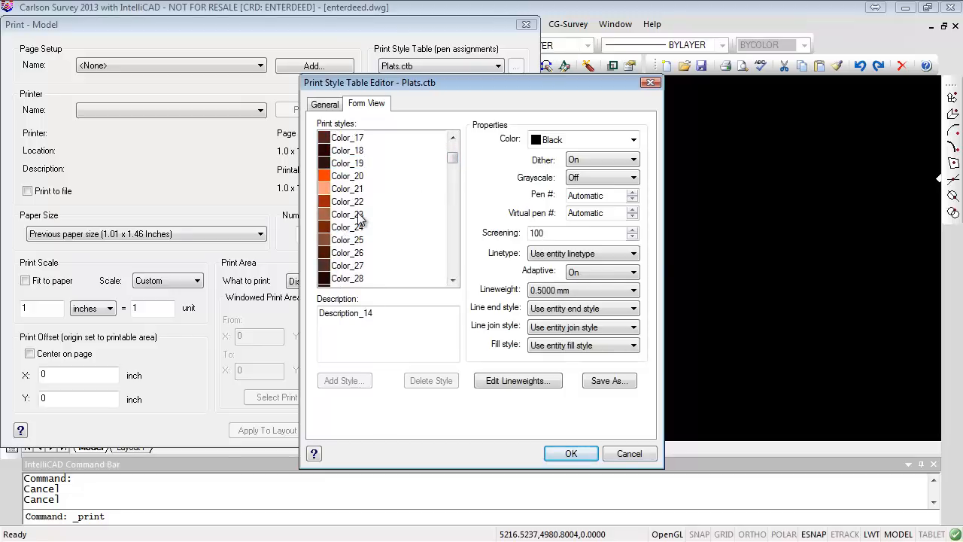
scroll(358, 218, up, 5)
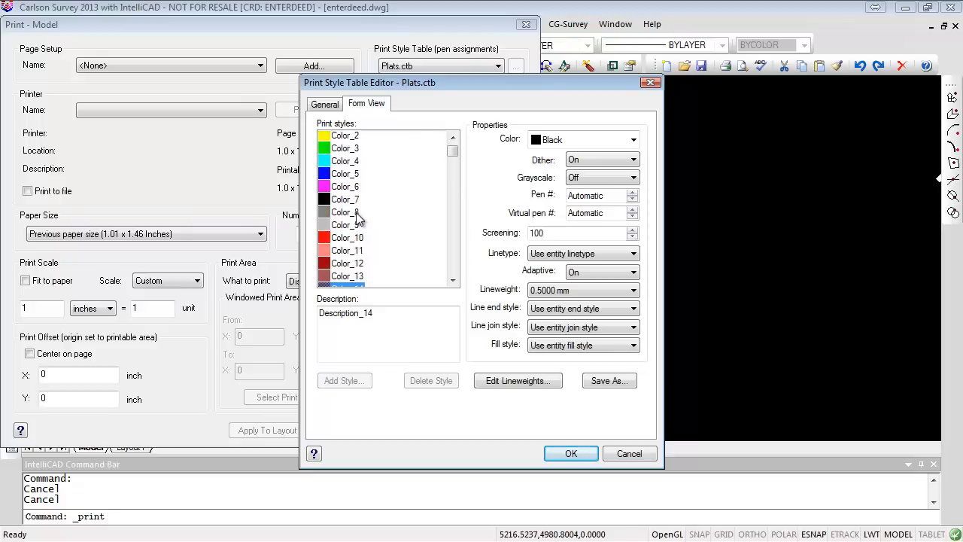
scroll(358, 218, down, 2)
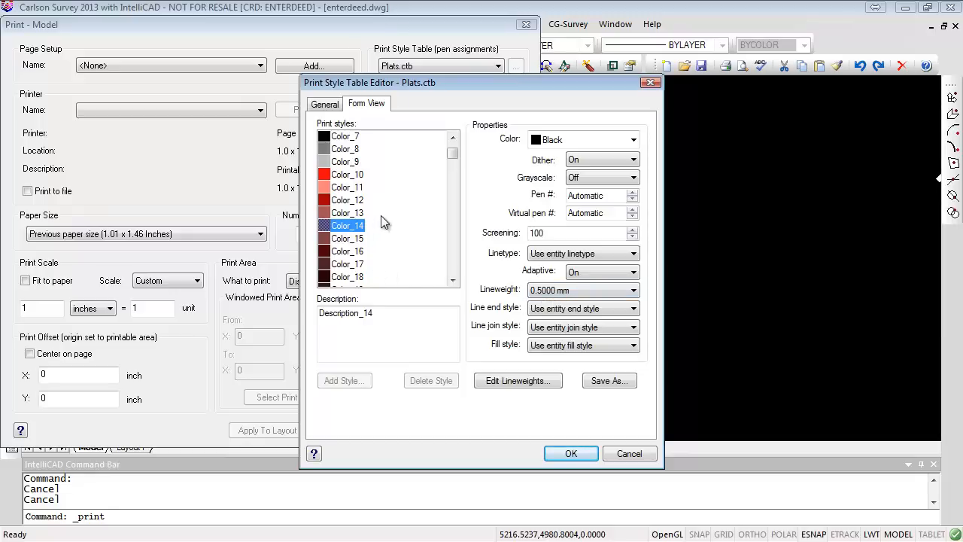
scroll(413, 216, up, 2)
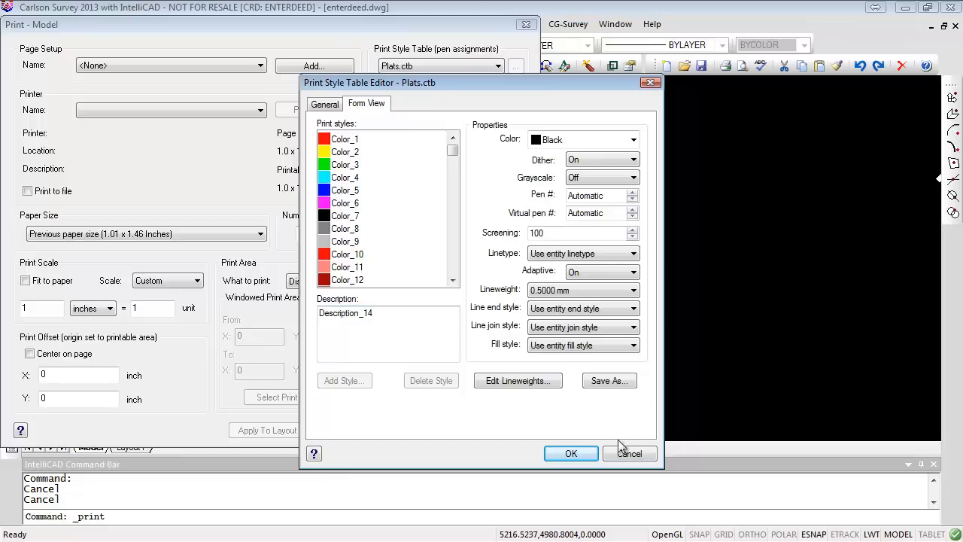
click(583, 456)
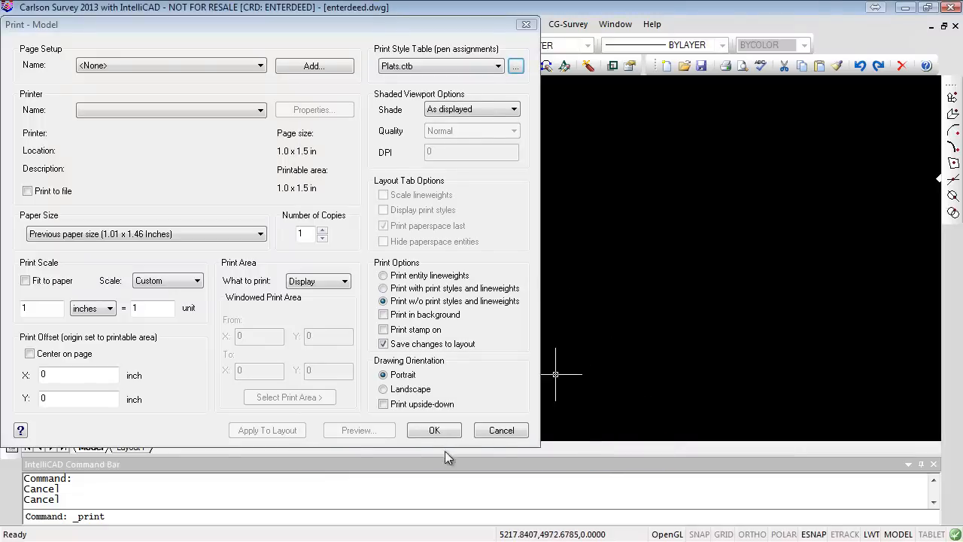
click(501, 431)
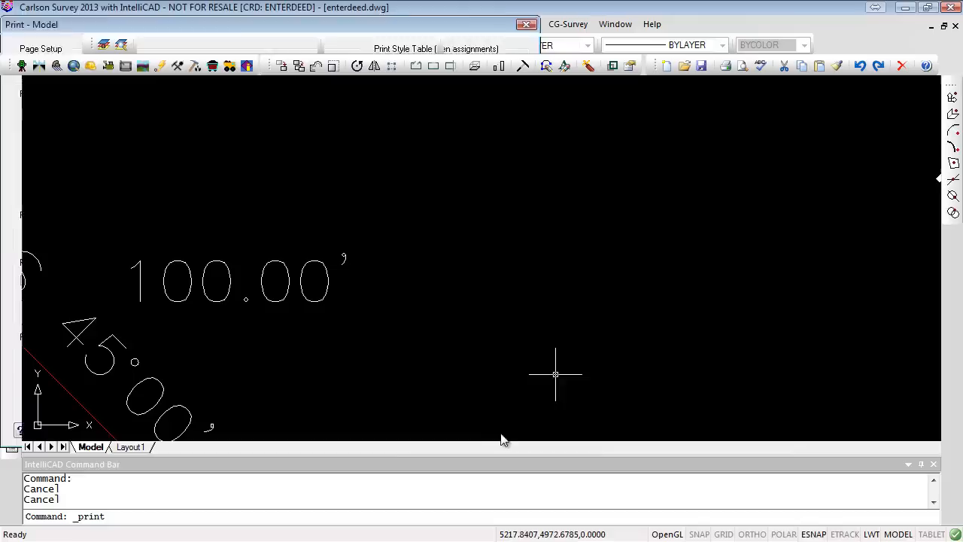
- Select the 100.00 distance label to identify its layer, then deselect it
click(231, 290)
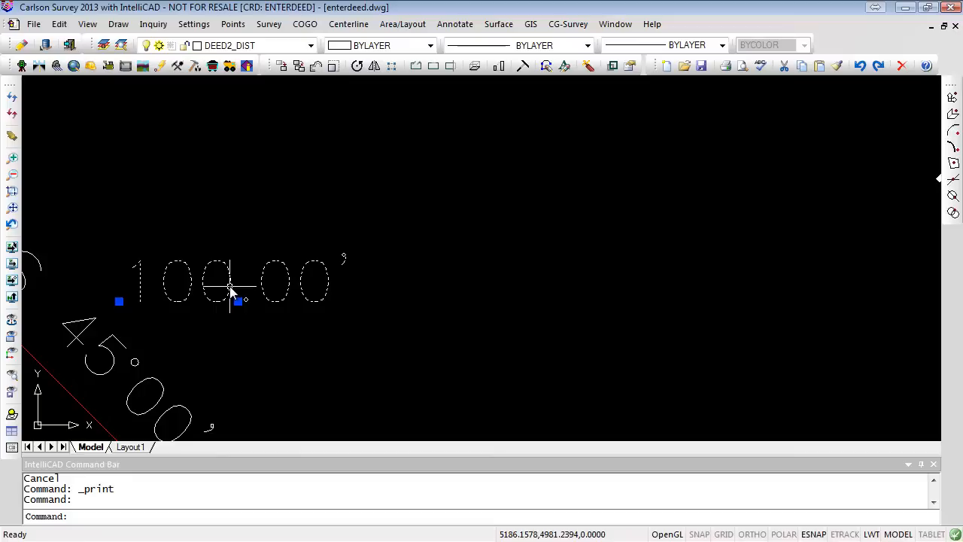
key(Escape)
key(Escape)
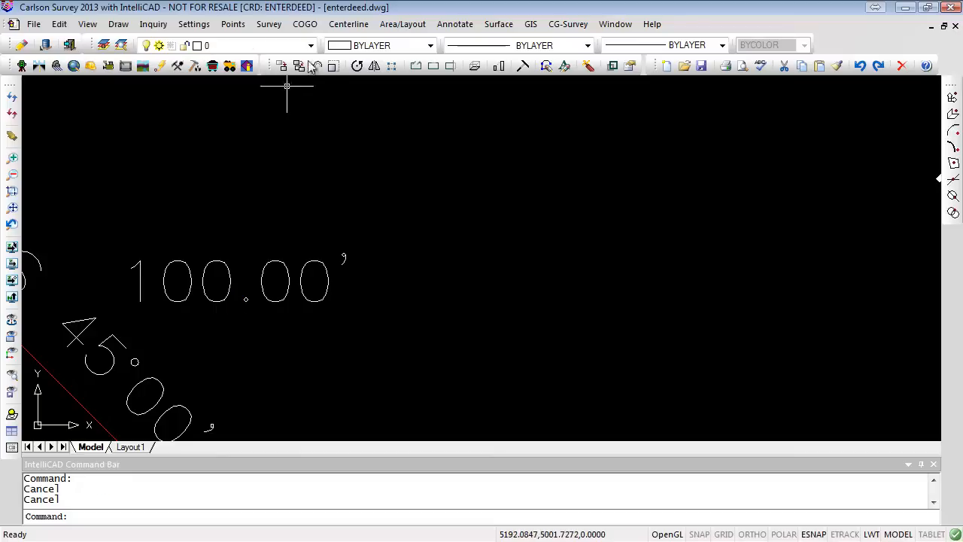
- Set the DEED2_DIST layer colour to index colour 4
click(311, 46)
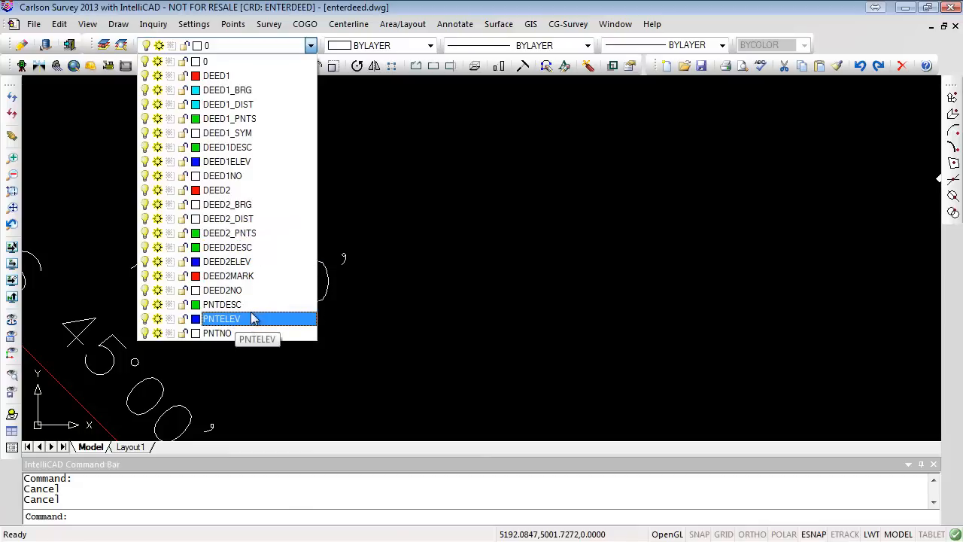
click(195, 218)
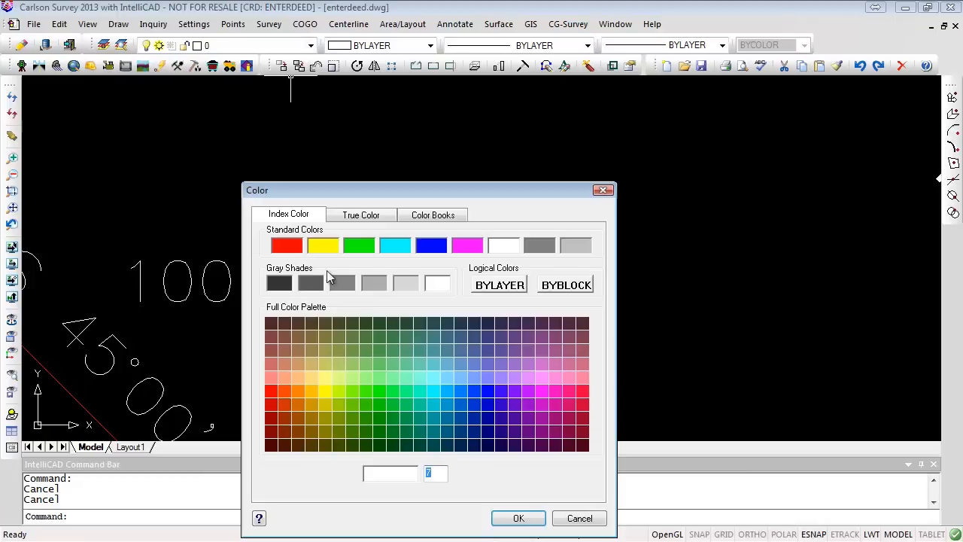
click(518, 517)
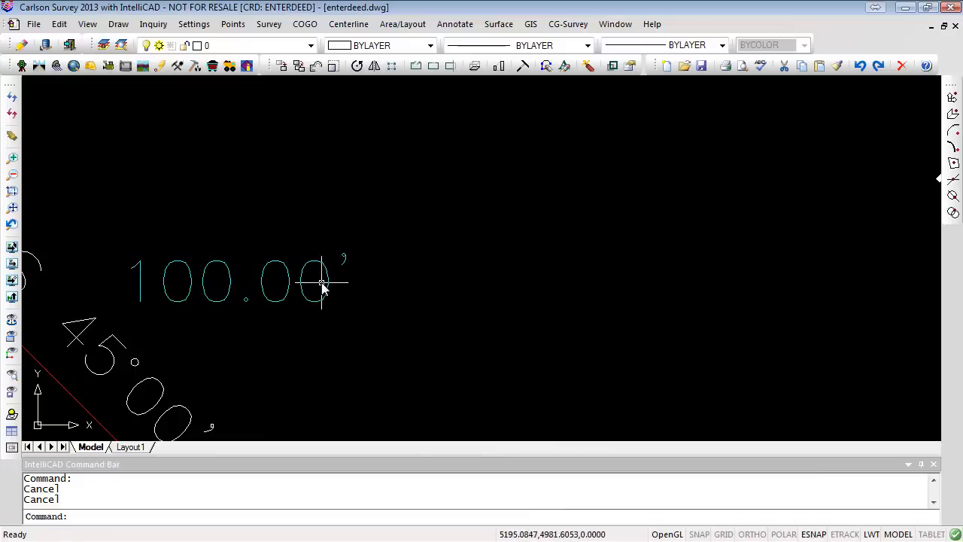
- Set the DEED2_DIST layer colour to index colour 14
click(310, 46)
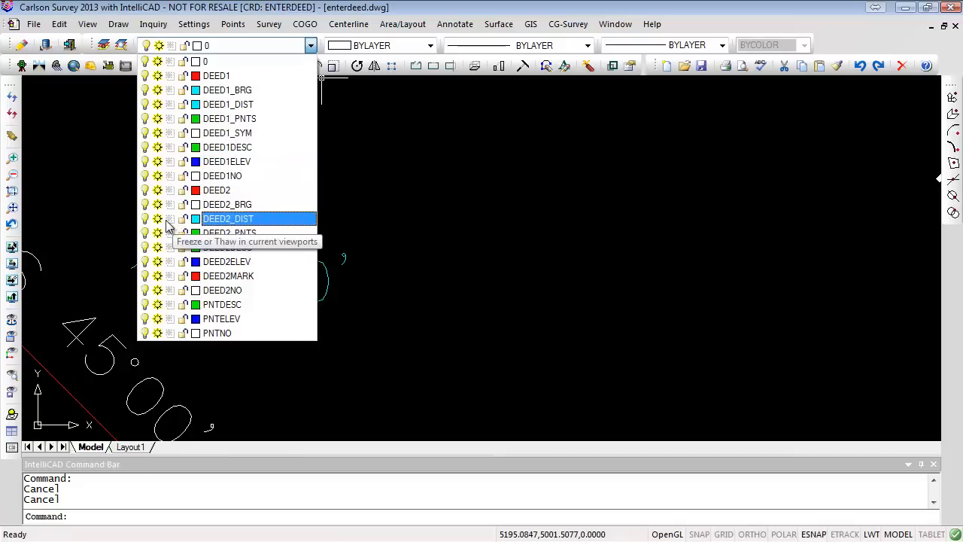
click(195, 219)
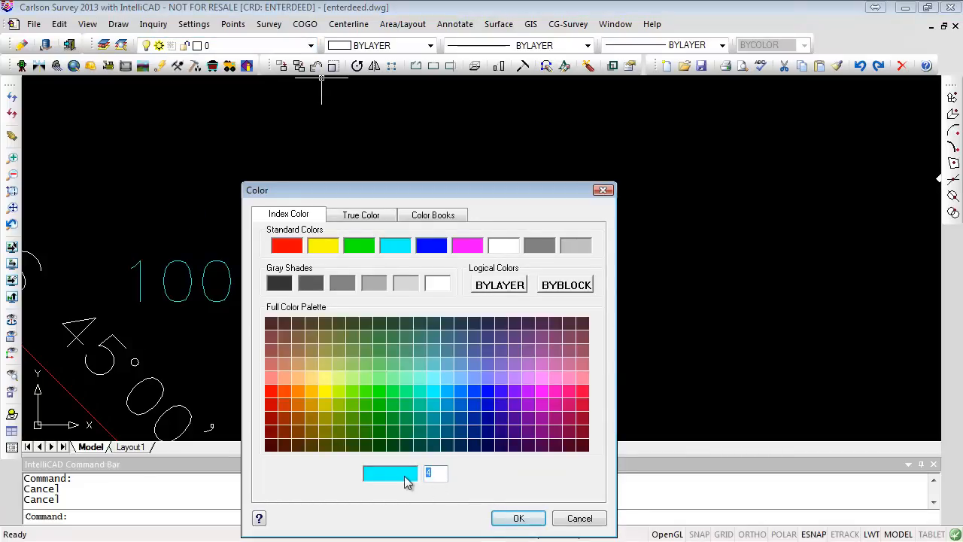
text(14)
click(518, 518)
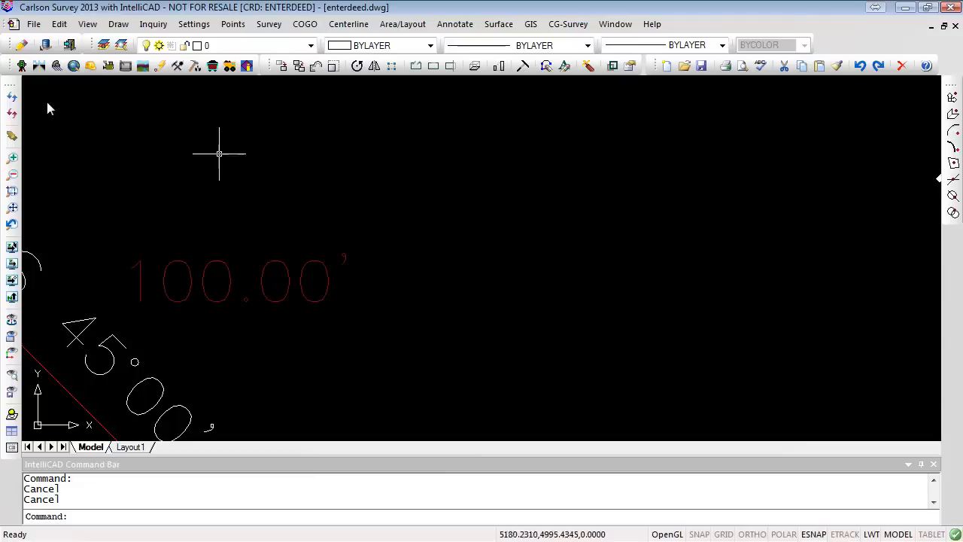
- Open the plot preview of the drawing
click(34, 24)
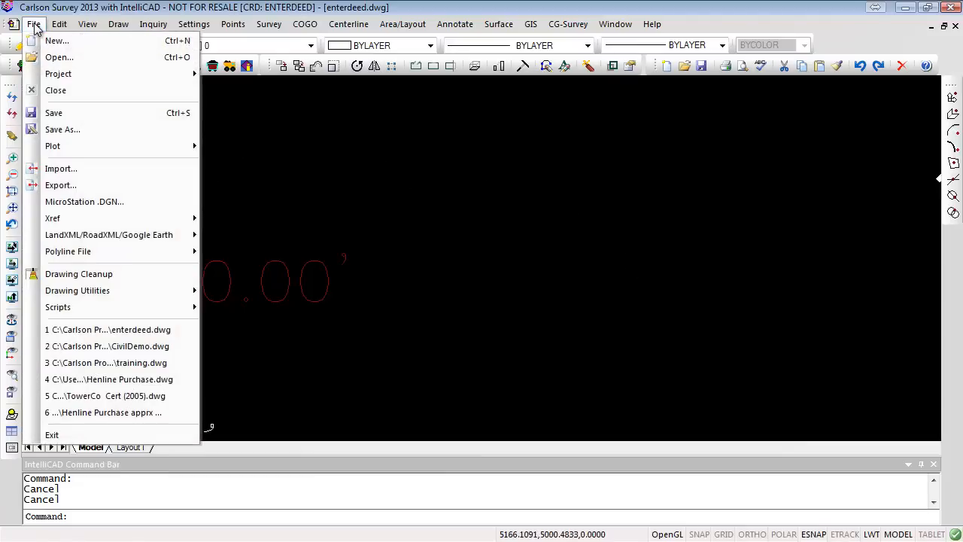
mouse_move(67, 148)
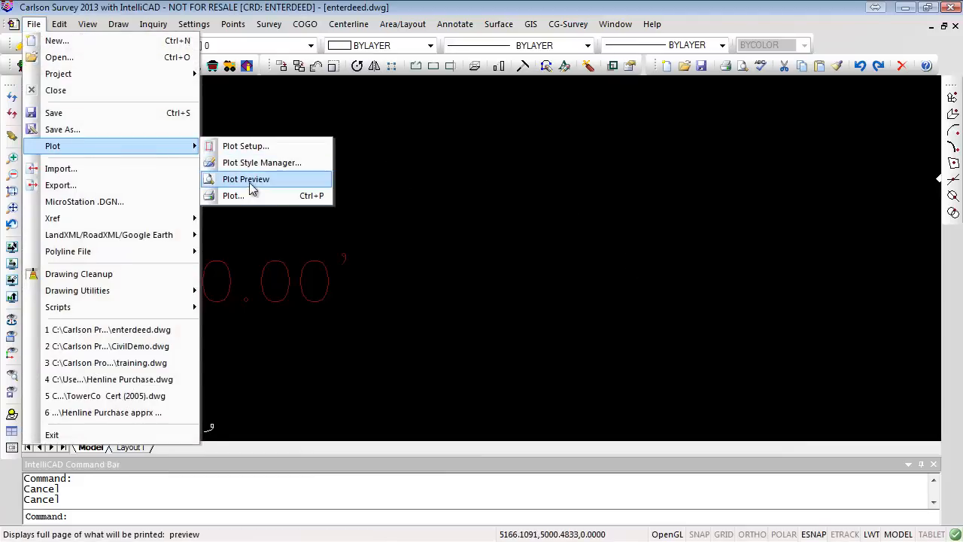
click(248, 181)
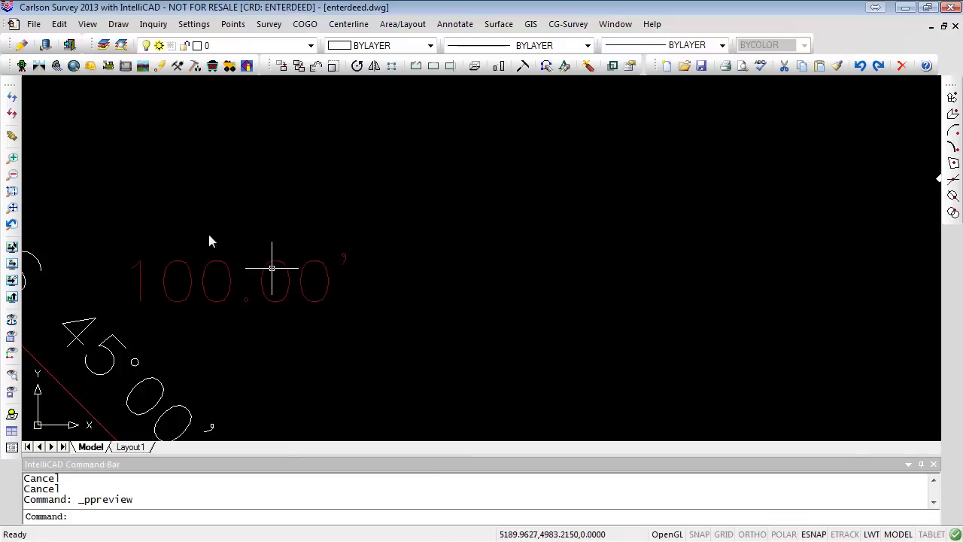
- Open the Plot dialog, dismiss the default-printer notice, and check the page setup list
click(33, 24)
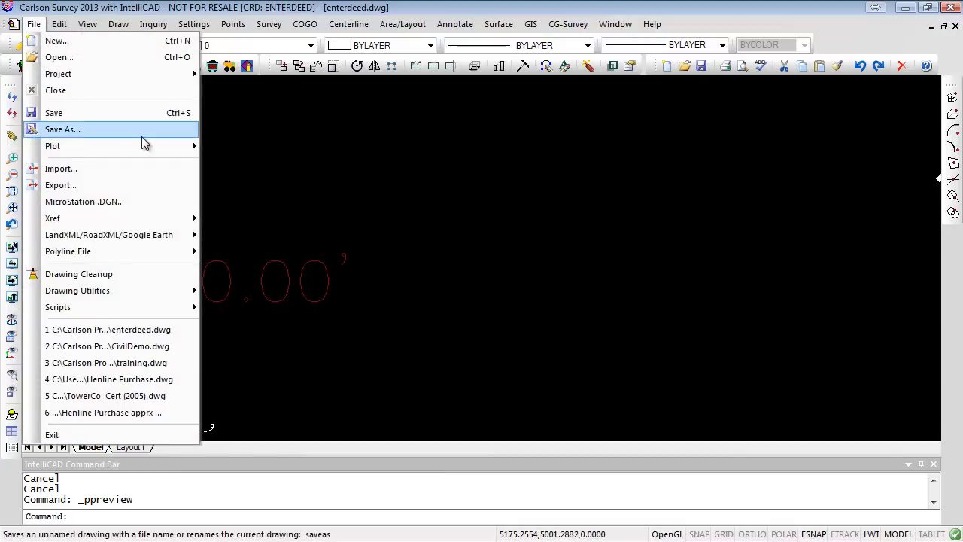
mouse_move(155, 146)
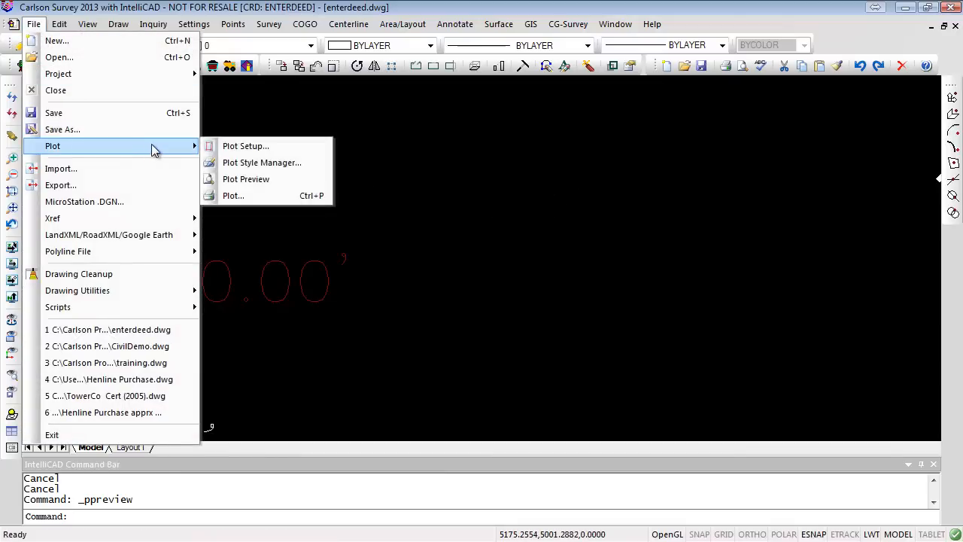
click(239, 195)
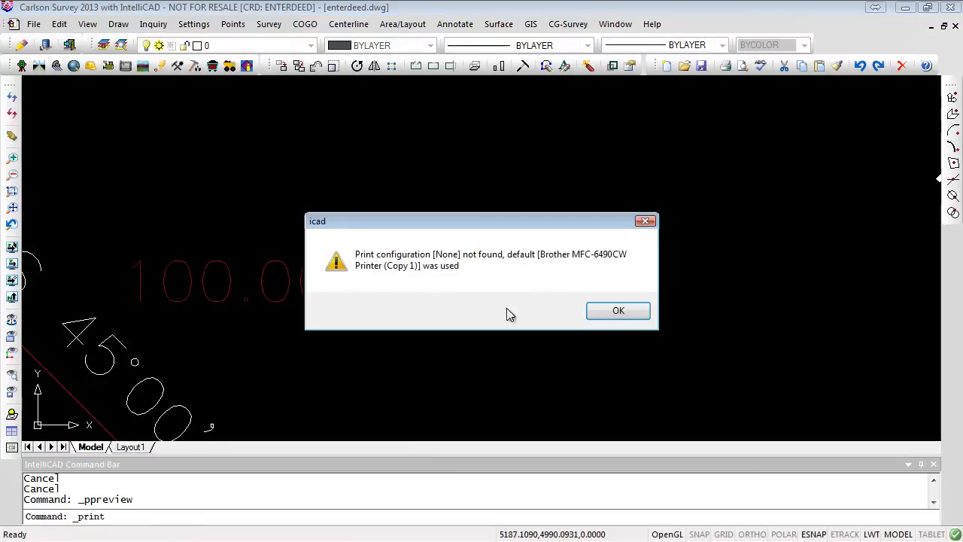
click(609, 313)
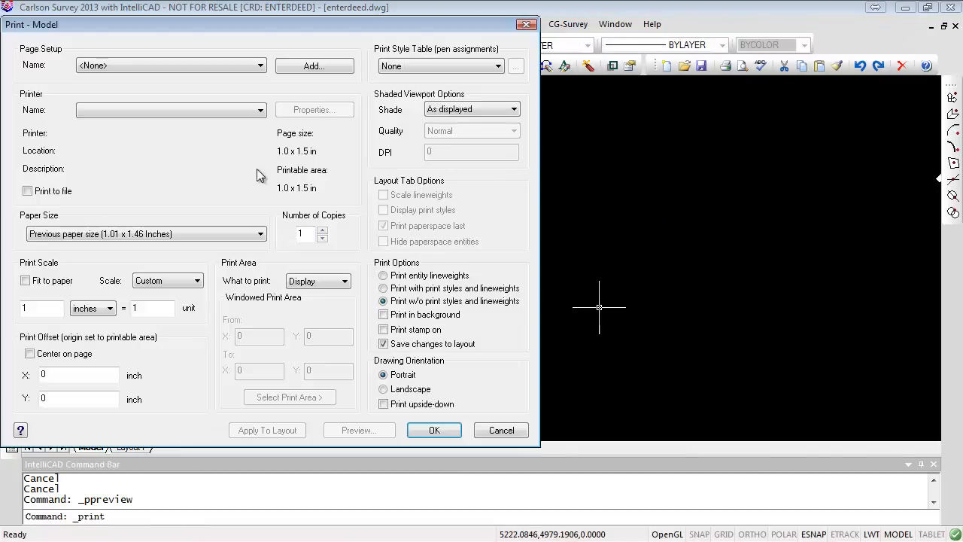
click(254, 67)
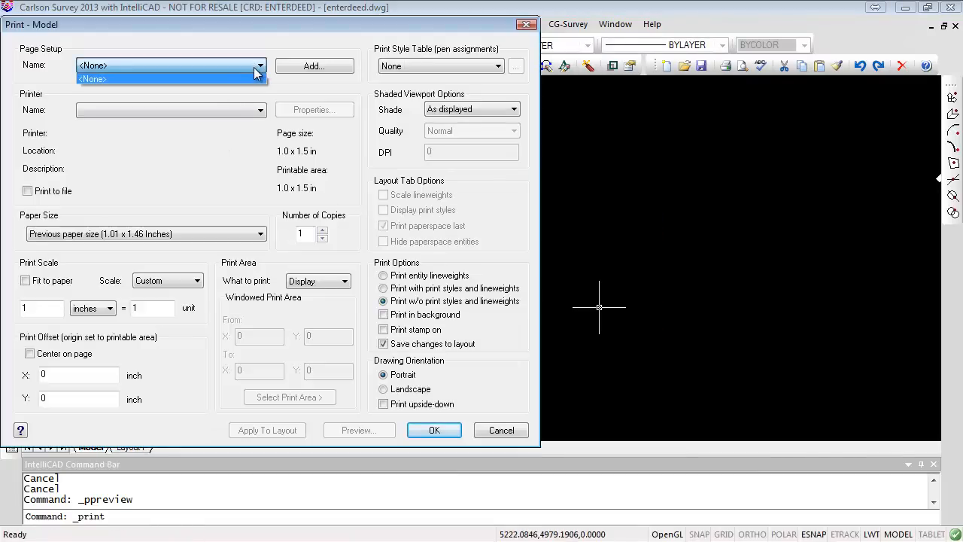
click(254, 72)
- Add a new page setup named BROTHER
click(307, 69)
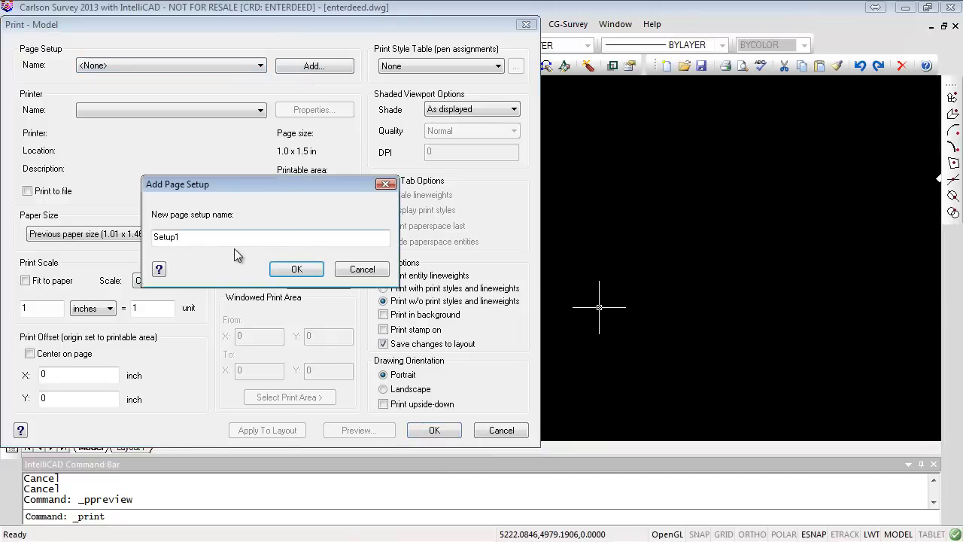
drag(217, 237, 107, 241)
text(bRO)
key(BackSpace)
key(BackSpace)
key(BackSpace)
text(BROTHER)
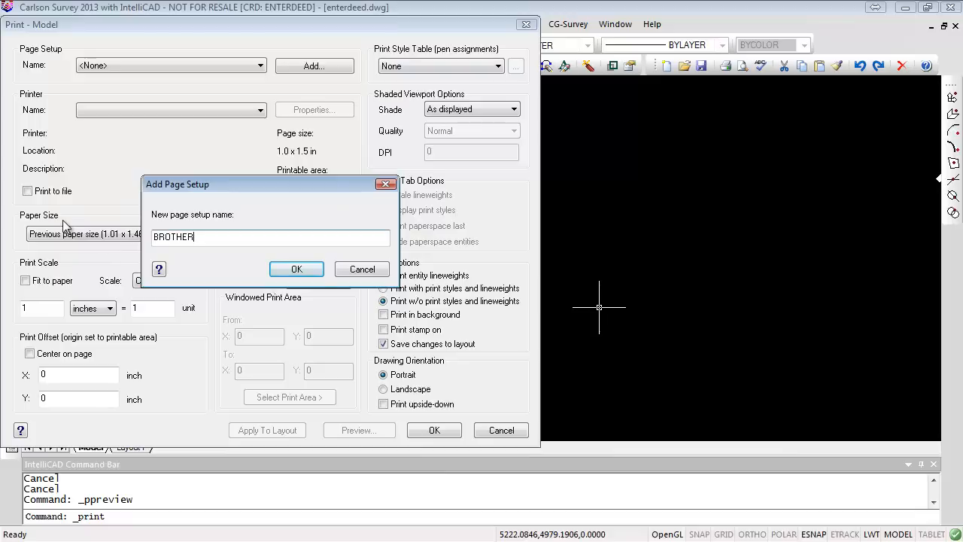
click(302, 268)
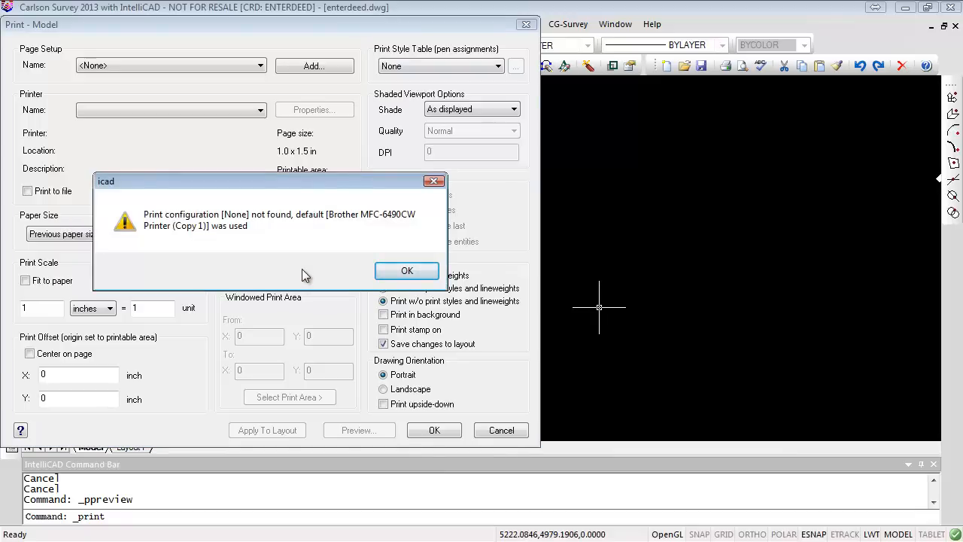
click(407, 272)
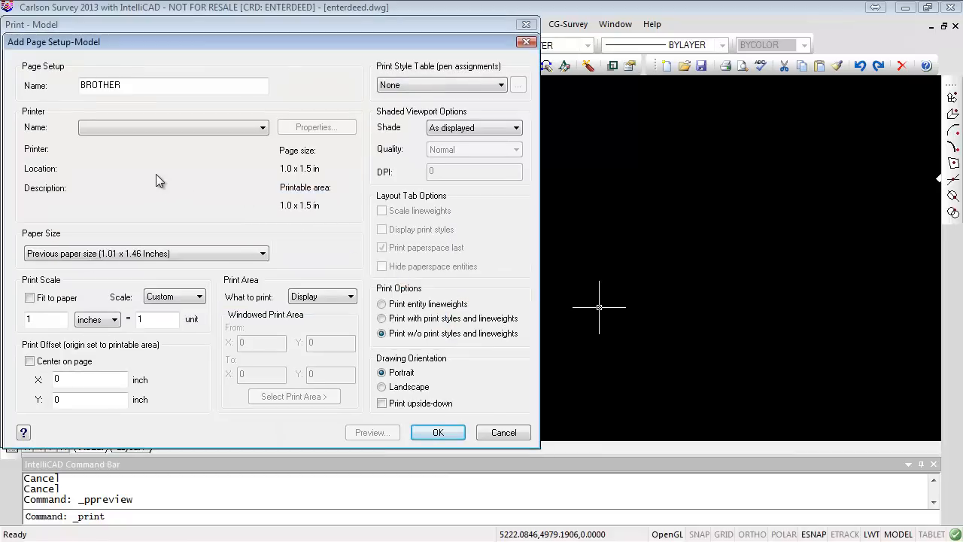
- Browse the available printers for the BROTHER page setup, then close the setup and cancel printing
click(260, 127)
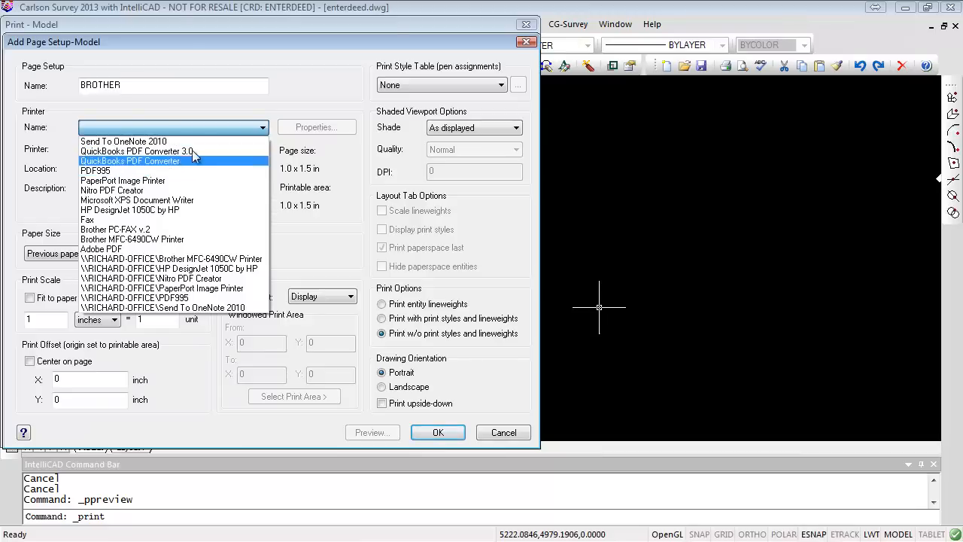
click(173, 127)
click(489, 432)
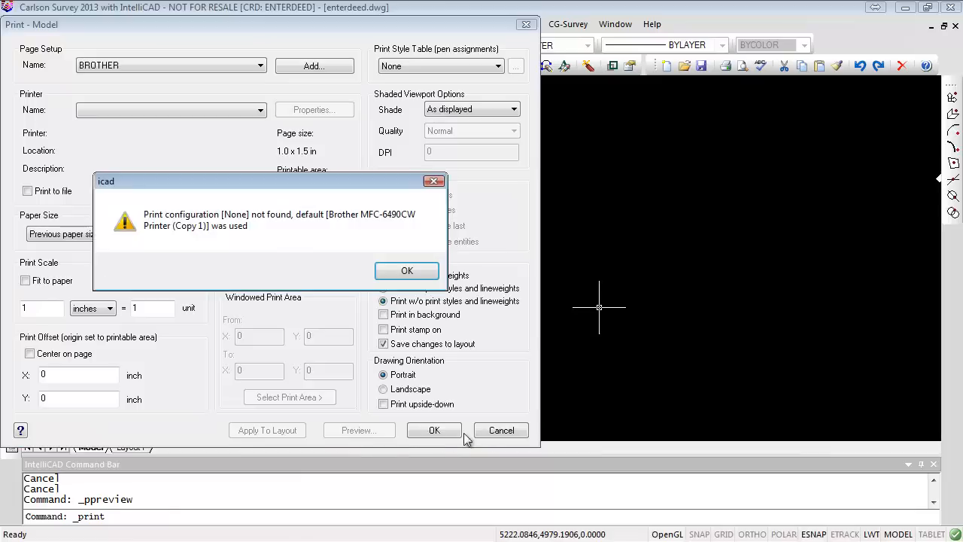
click(409, 275)
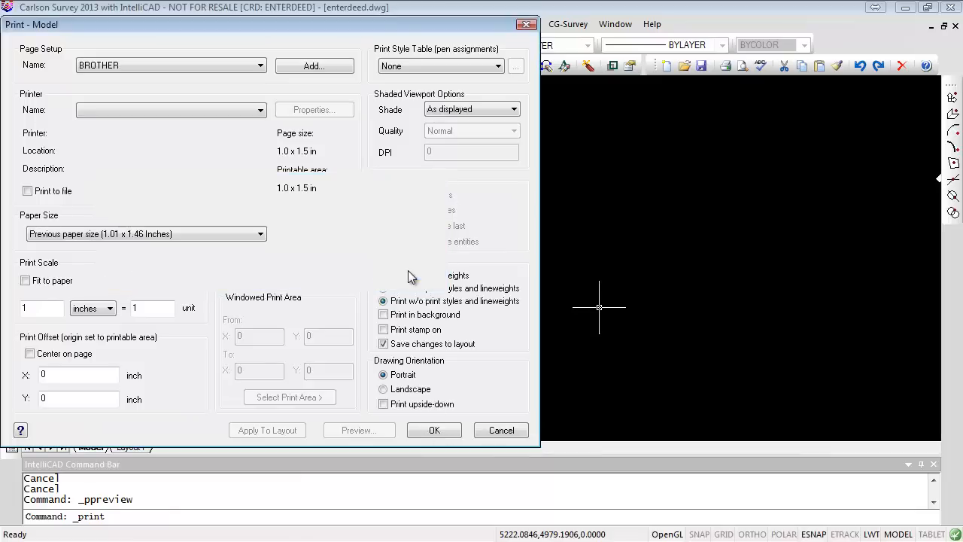
click(500, 428)
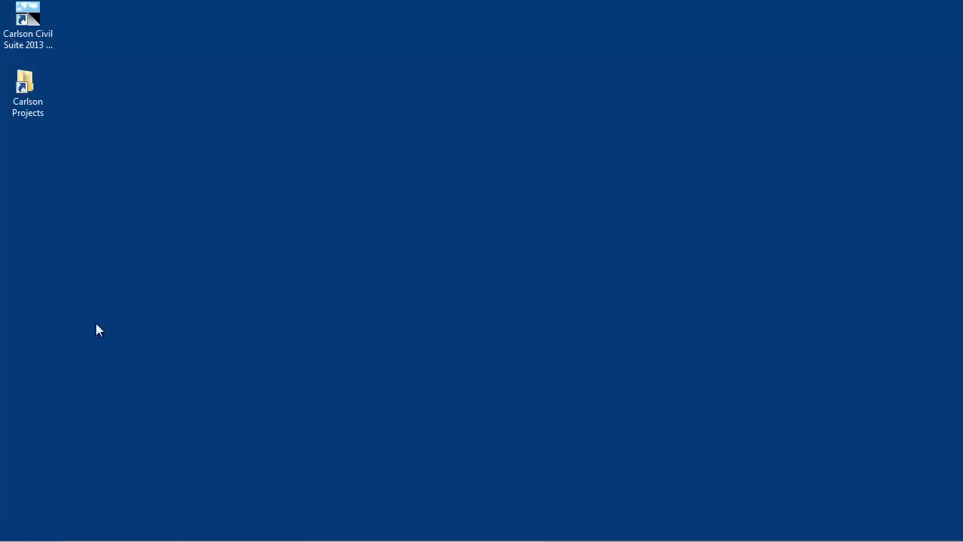
- Switch to the desktop and open Firefox from the Start menu
mouse_move(167, 539)
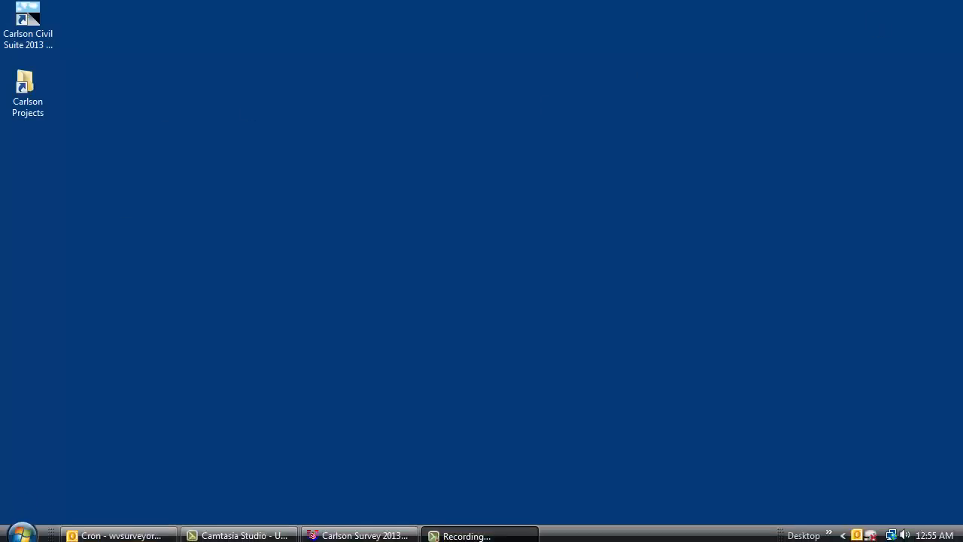
click(20, 528)
click(68, 128)
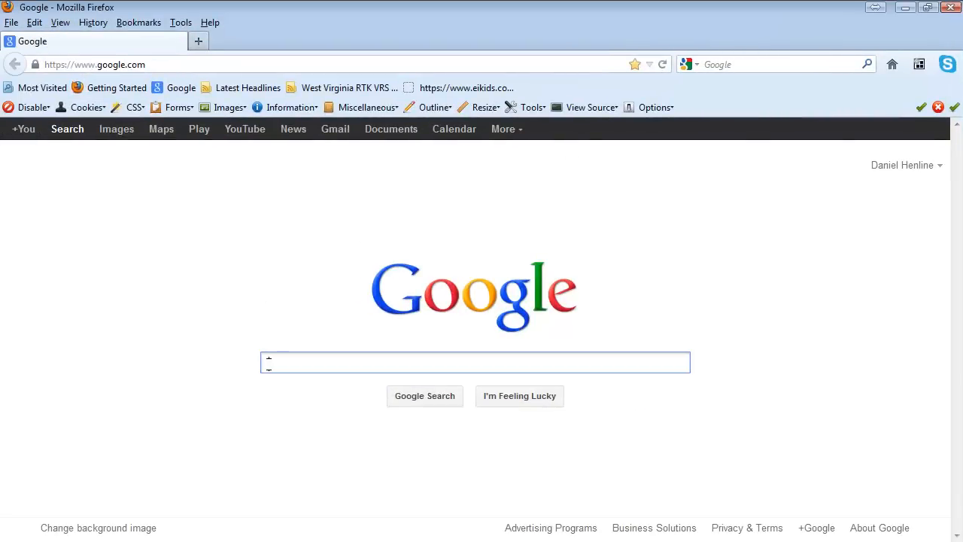
- Search Google for PDF995 and open the Pdf995 website
text(PDF)
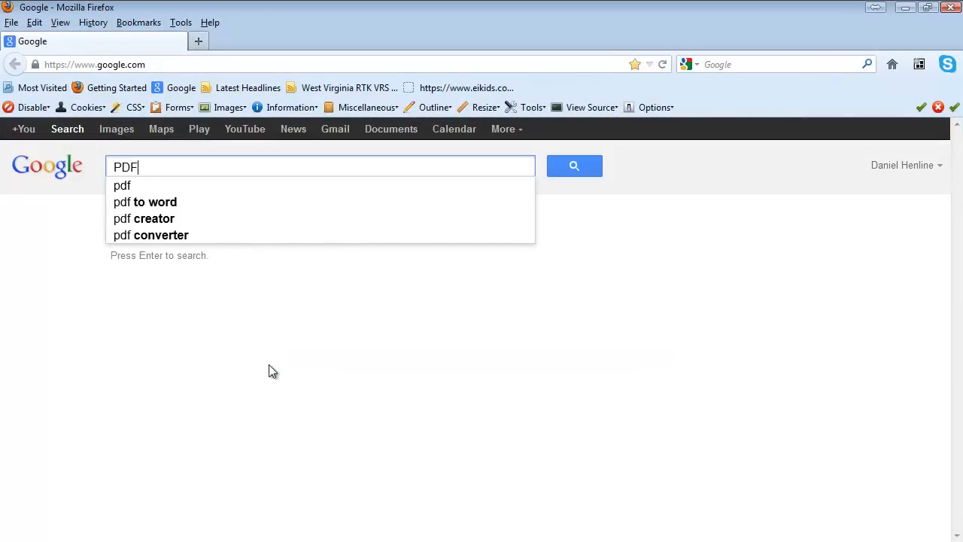
text(995)
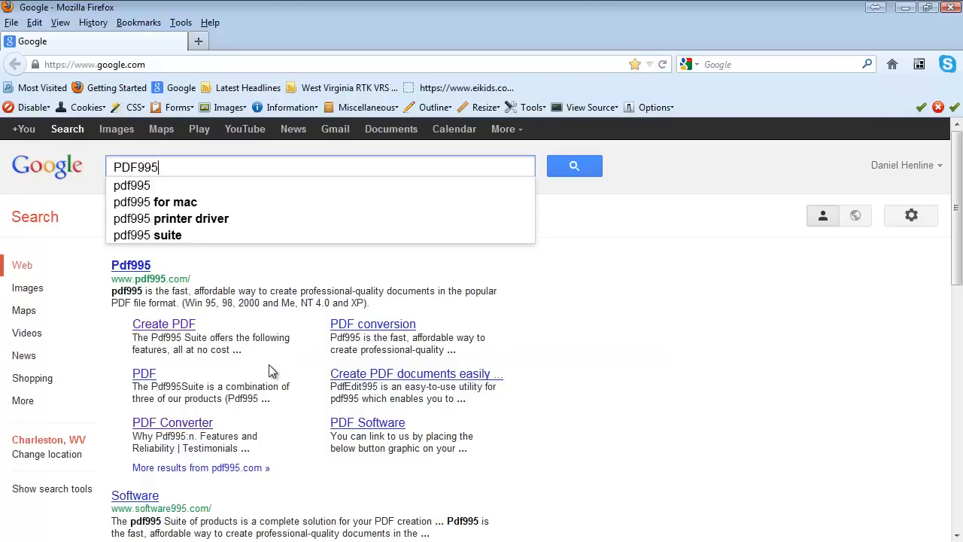
key(Return)
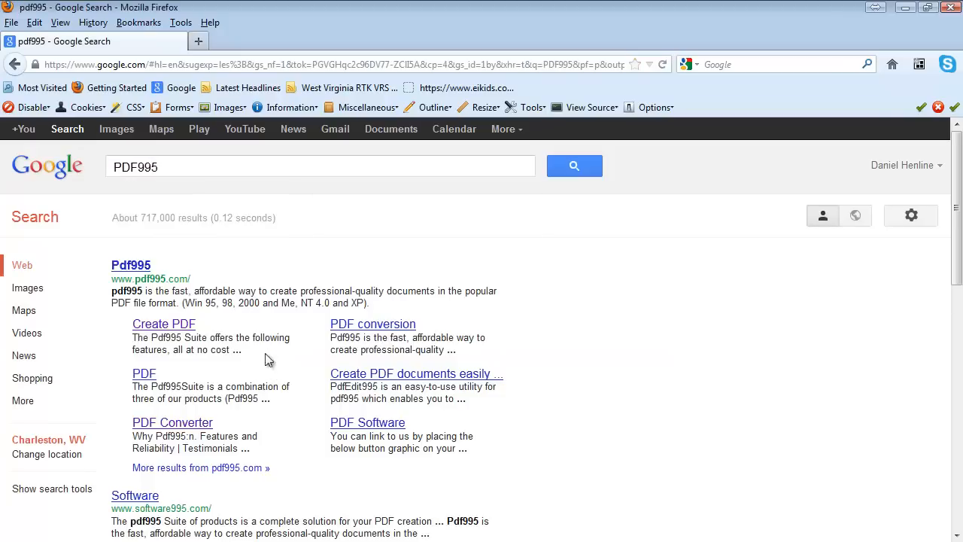
click(132, 267)
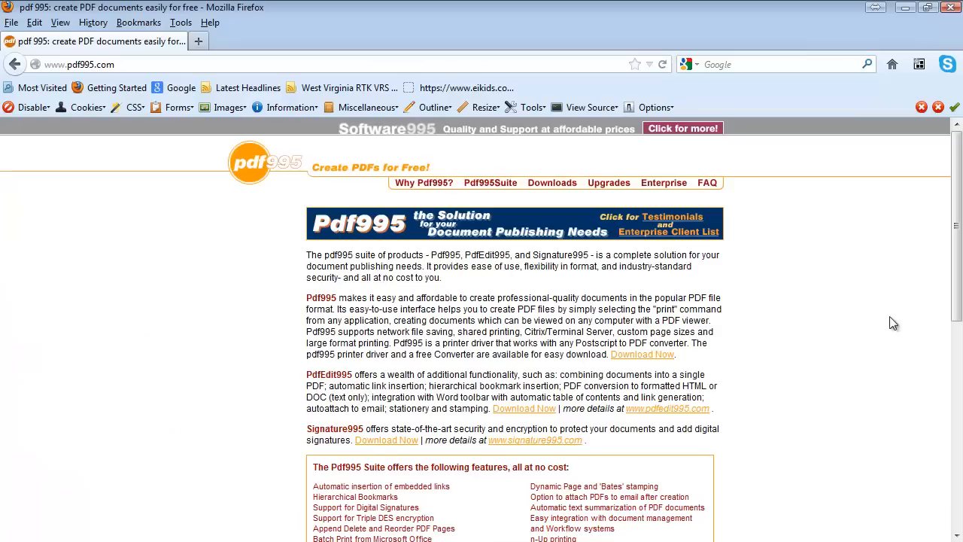
- Open the Pdf995 download page and review its download options
scroll(873, 312, down, 4)
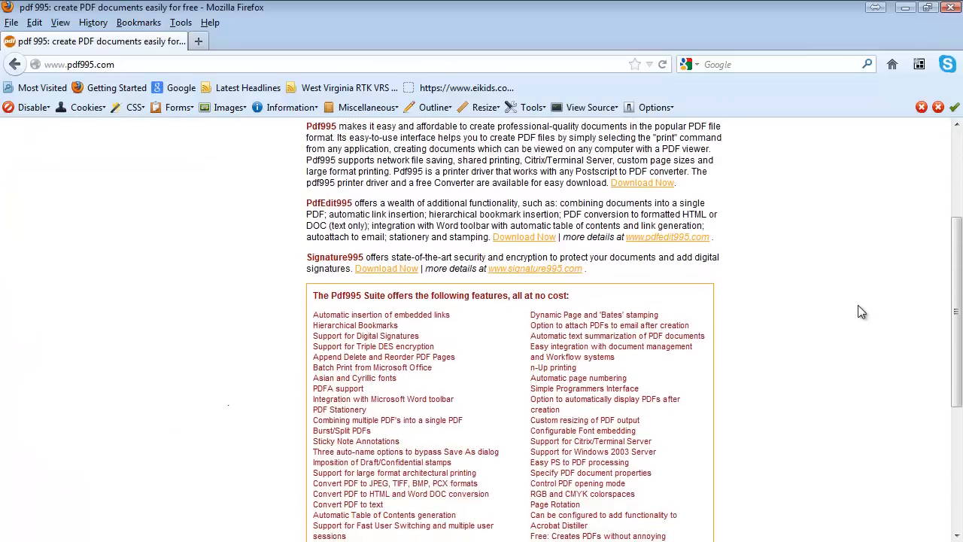
click(528, 237)
scroll(831, 274, down, 1)
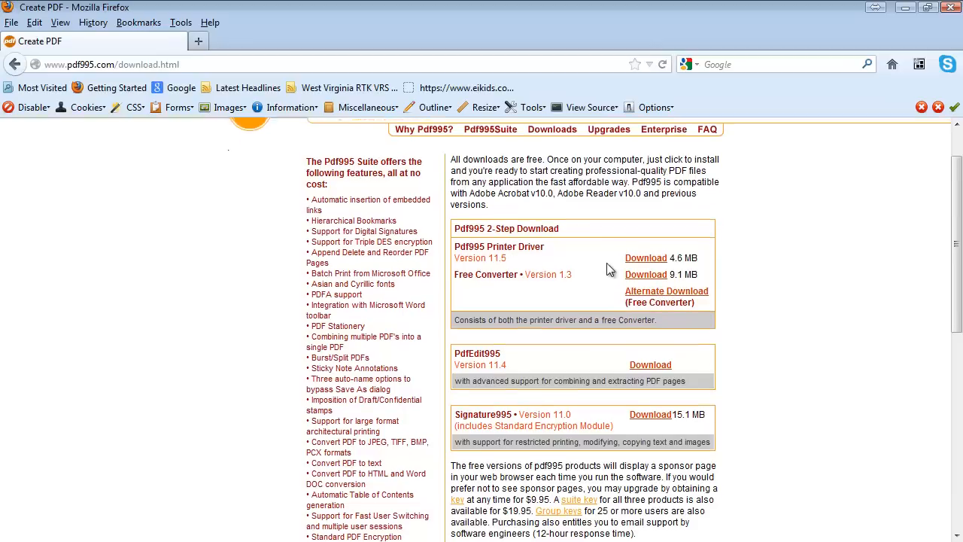
scroll(615, 269, up, 2)
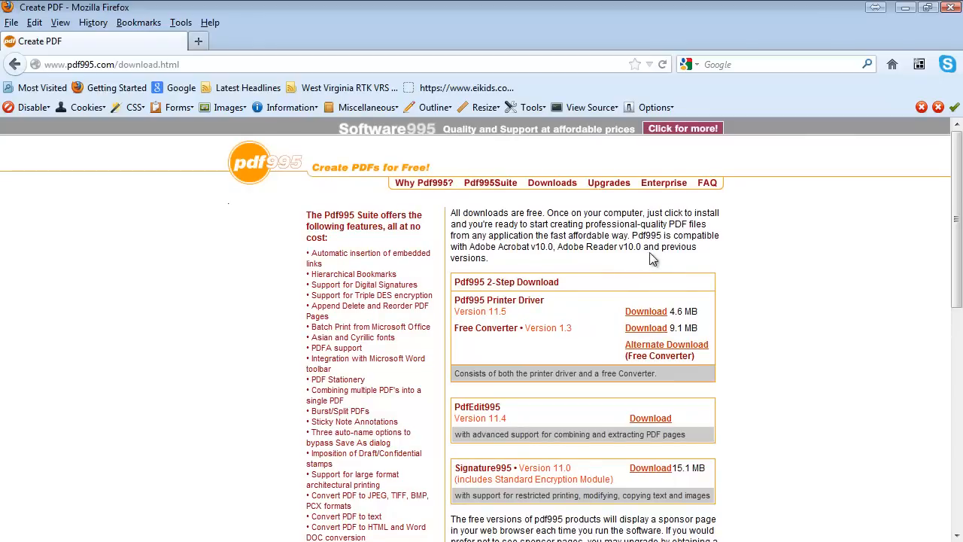
scroll(709, 277, down, 5)
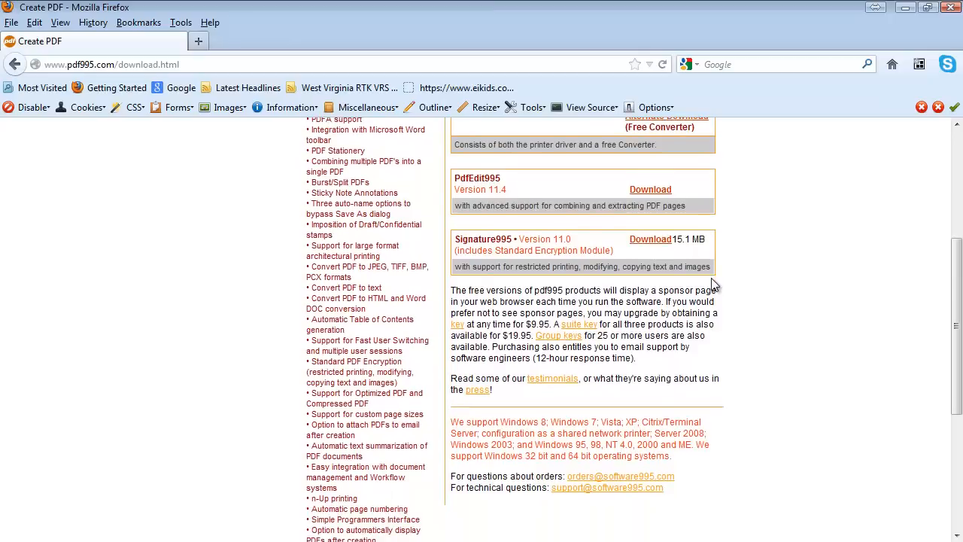
scroll(709, 277, up, 5)
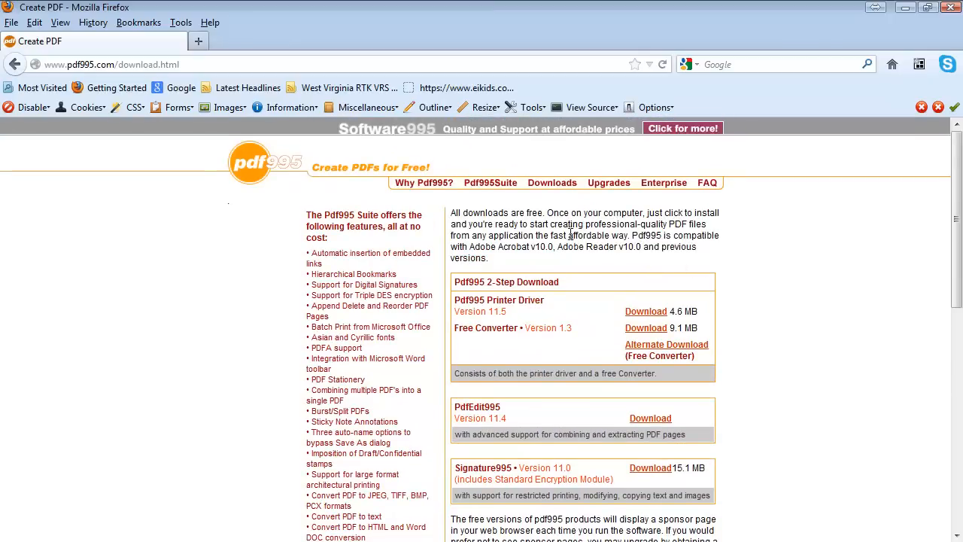
- Browse the Pdf995Suite and Enterprise pages, then return to the Pdf995 download page
click(497, 185)
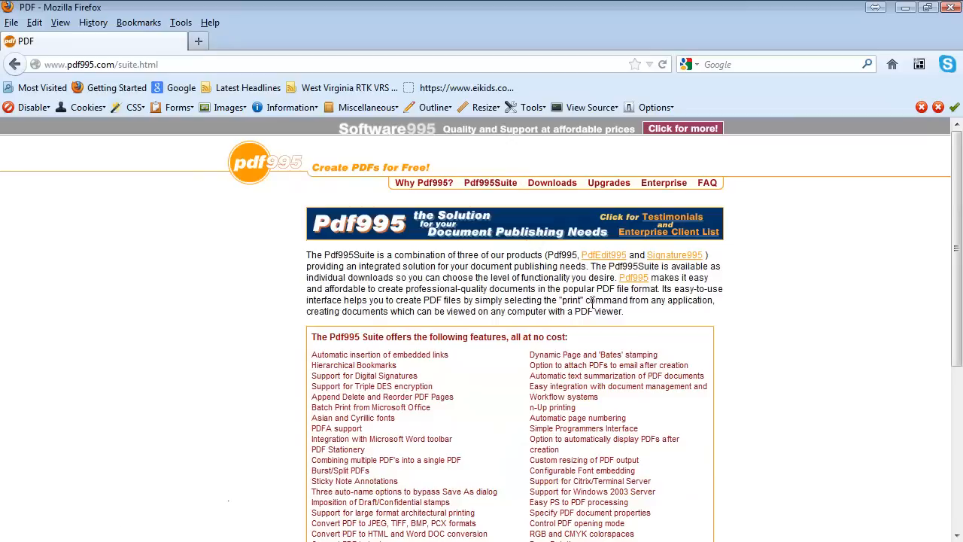
scroll(726, 314, down, 1)
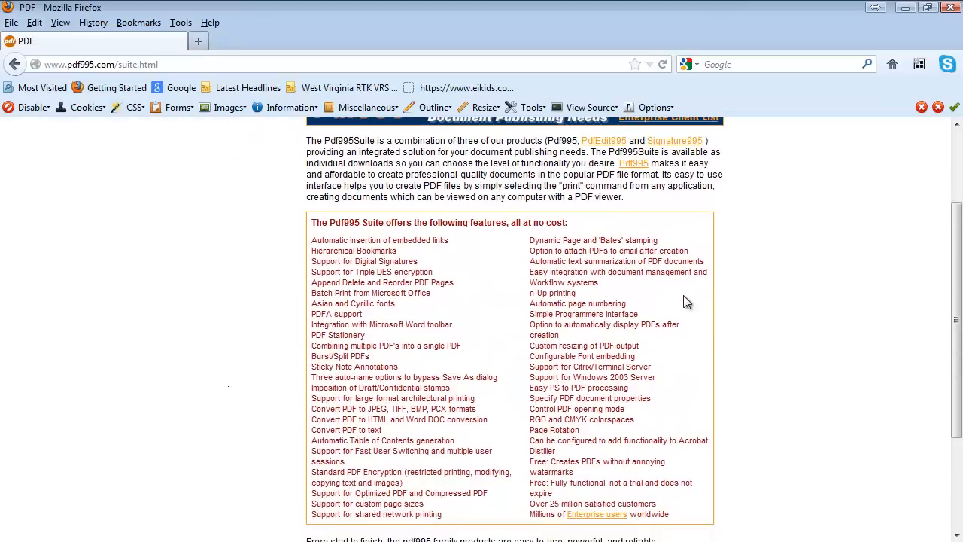
scroll(692, 301, down, 4)
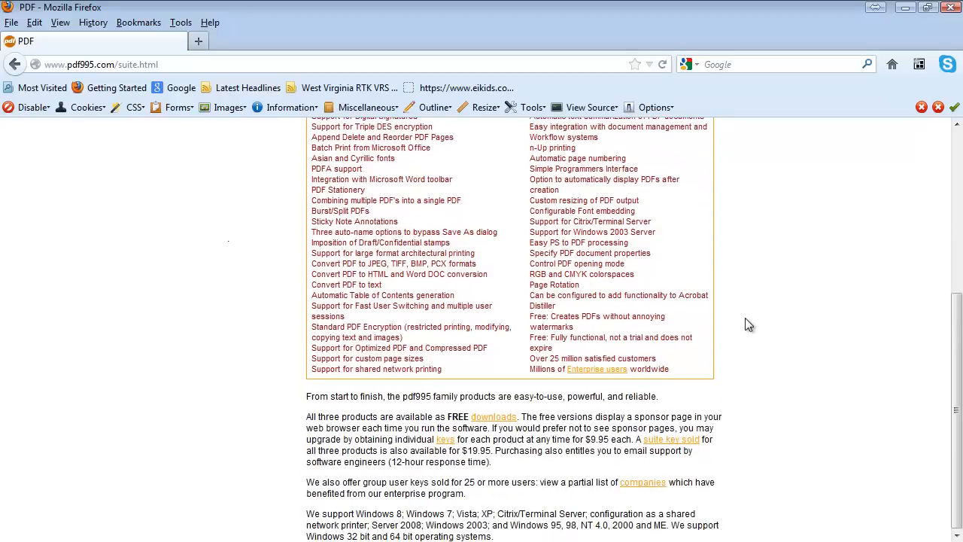
scroll(741, 324, up, 7)
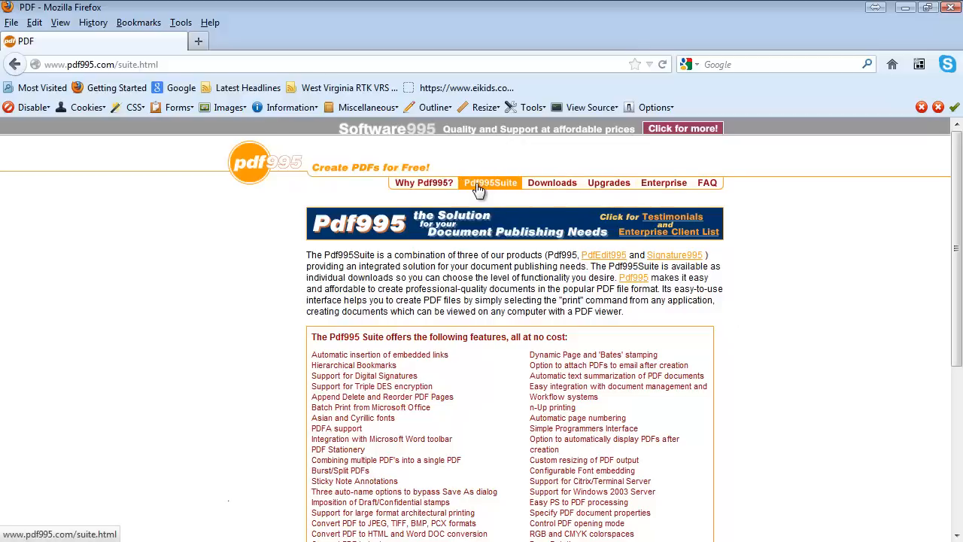
click(665, 186)
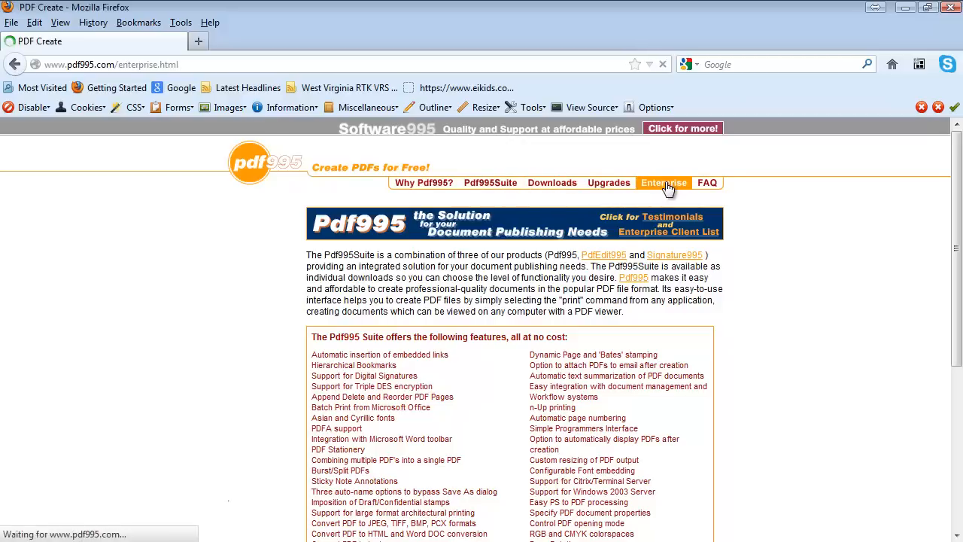
scroll(756, 263, down, 8)
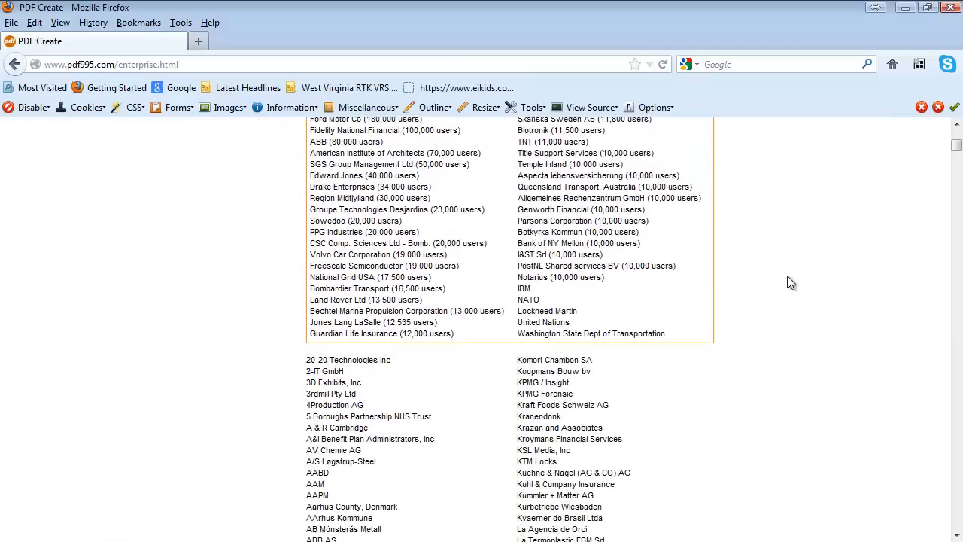
scroll(790, 282, down, 5)
scroll(782, 277, up, 10)
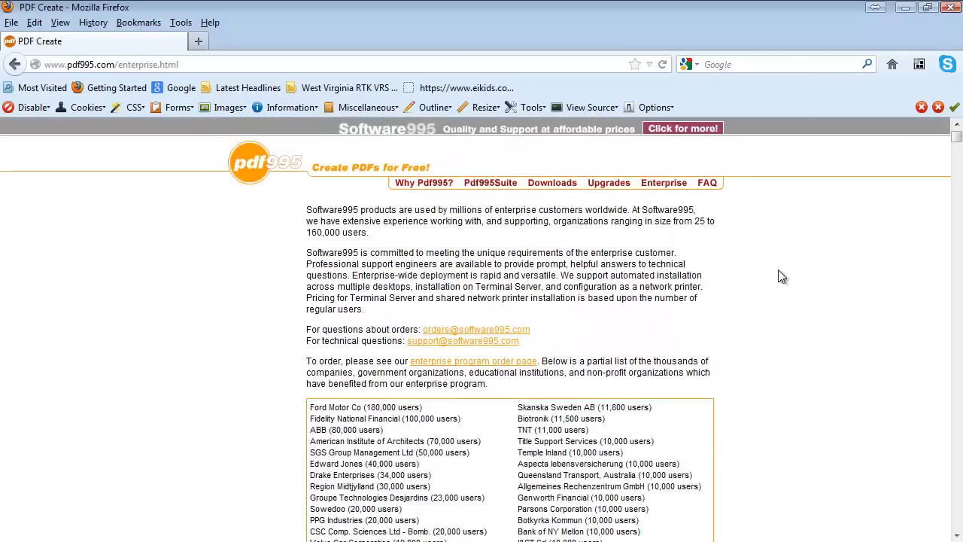
click(15, 65)
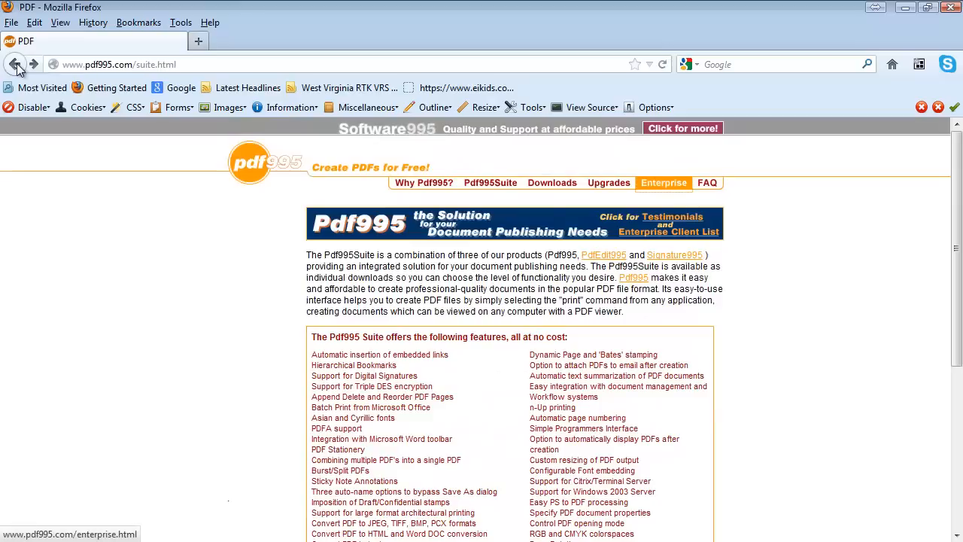
click(15, 65)
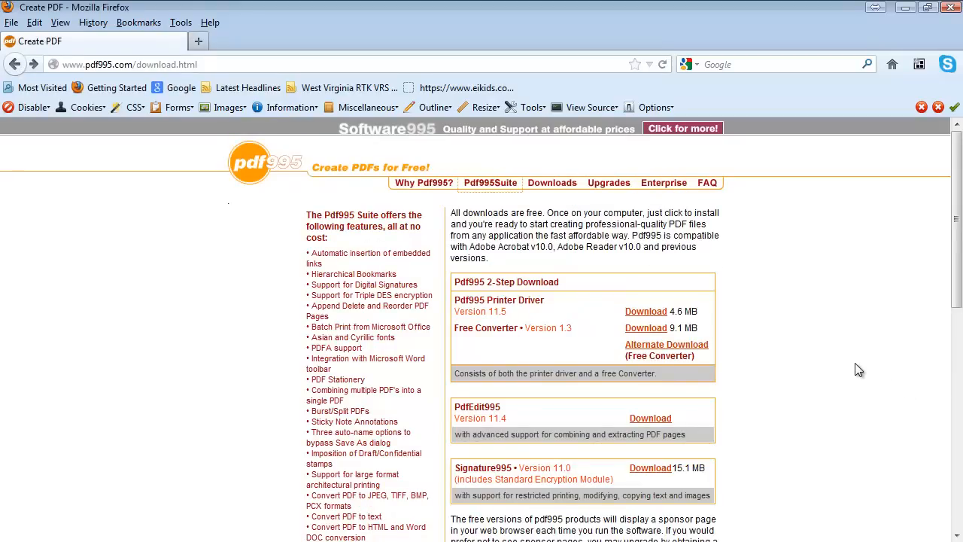
- Return to Carlson Survey and review the Save As file types, then cancel the dialog
click(903, 9)
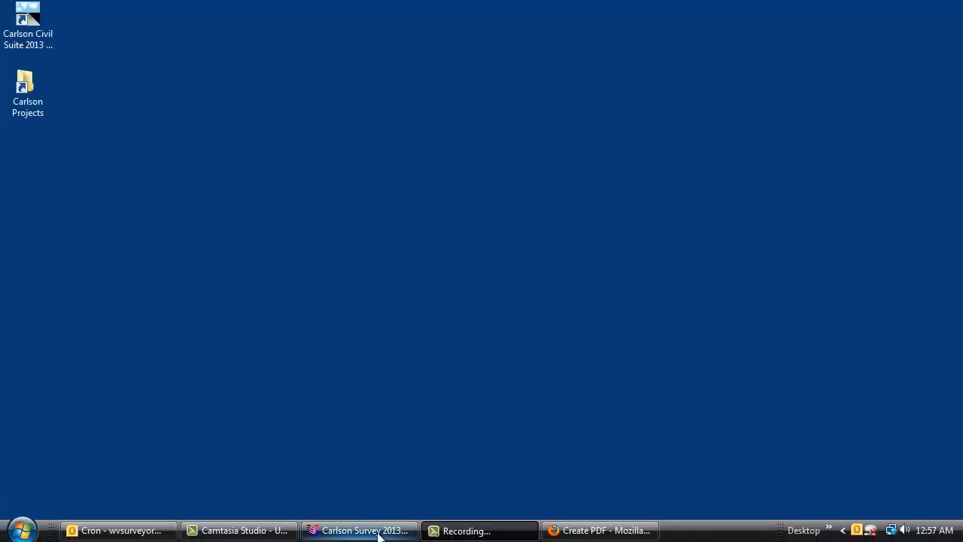
click(354, 529)
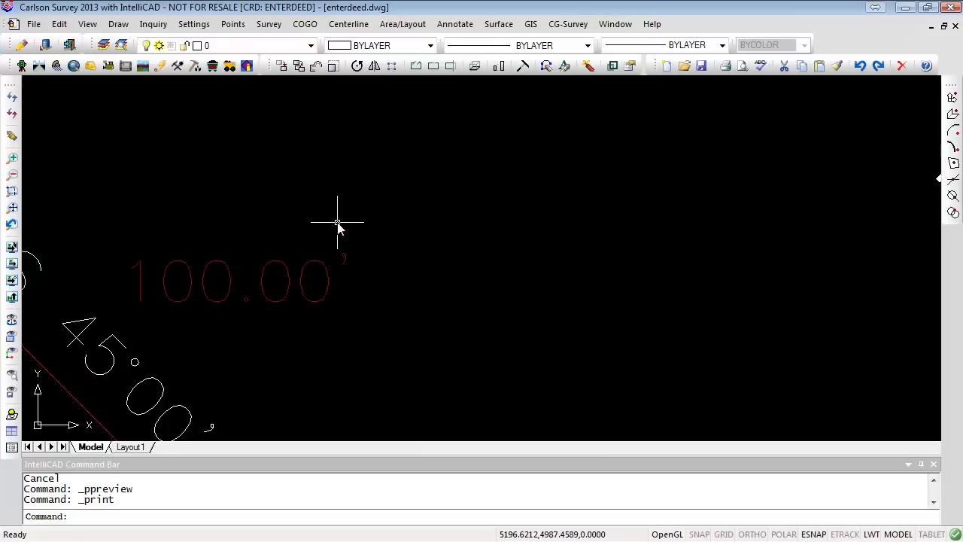
click(33, 25)
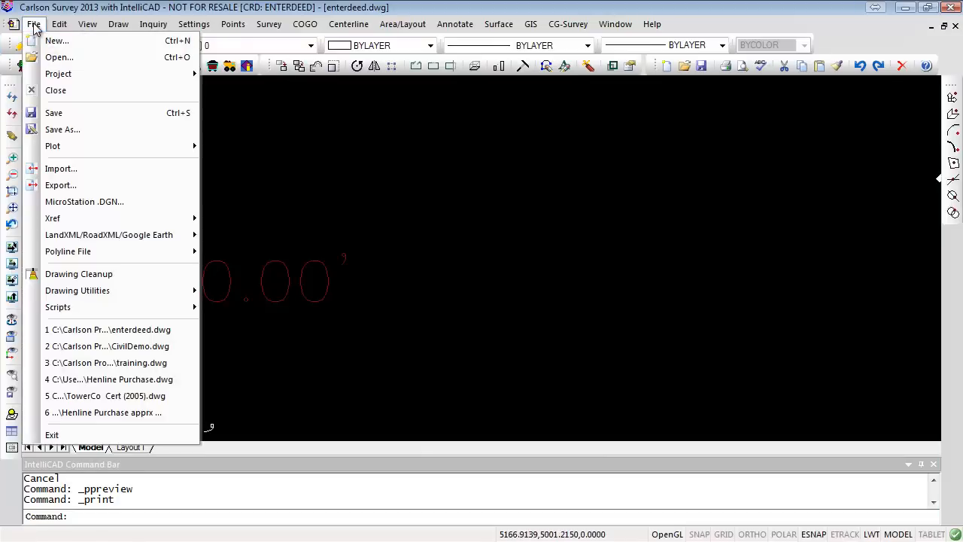
click(62, 130)
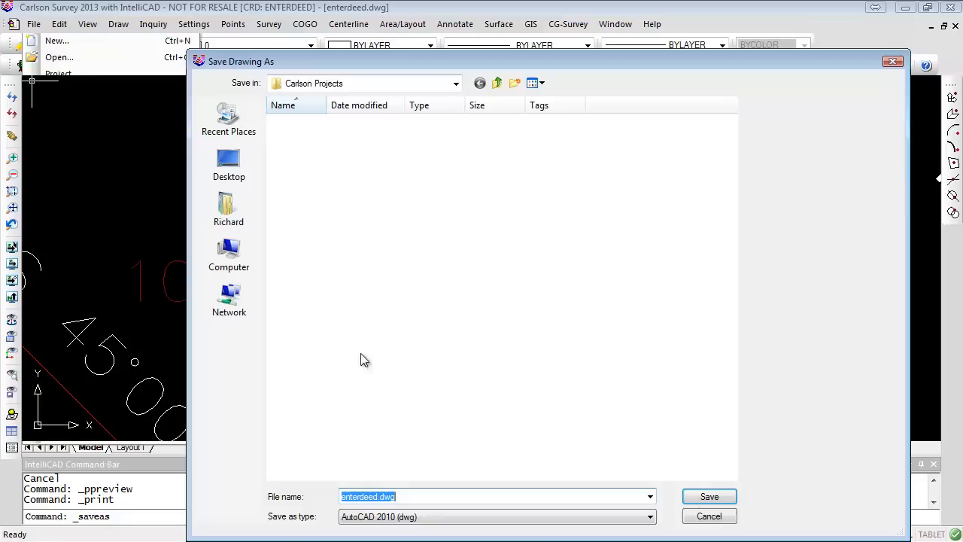
click(651, 522)
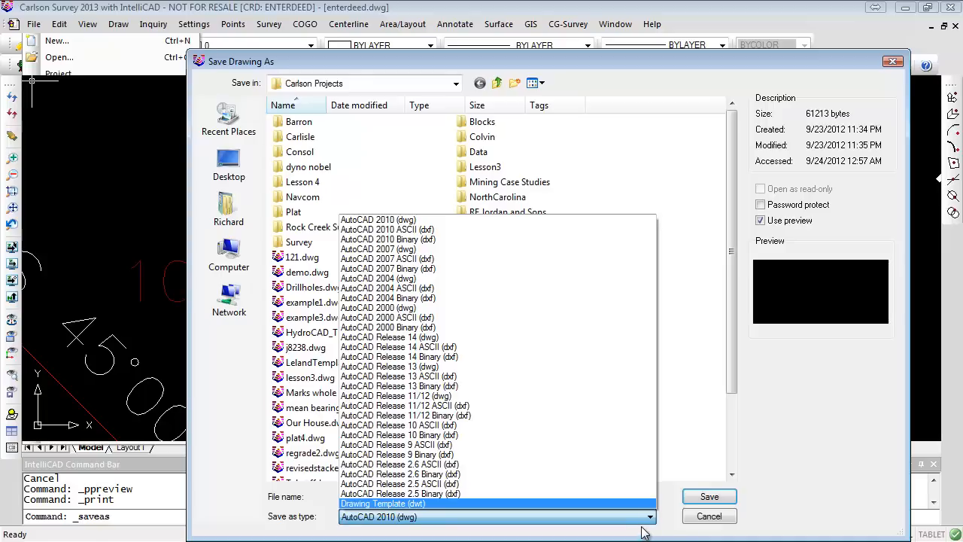
click(708, 516)
click(707, 516)
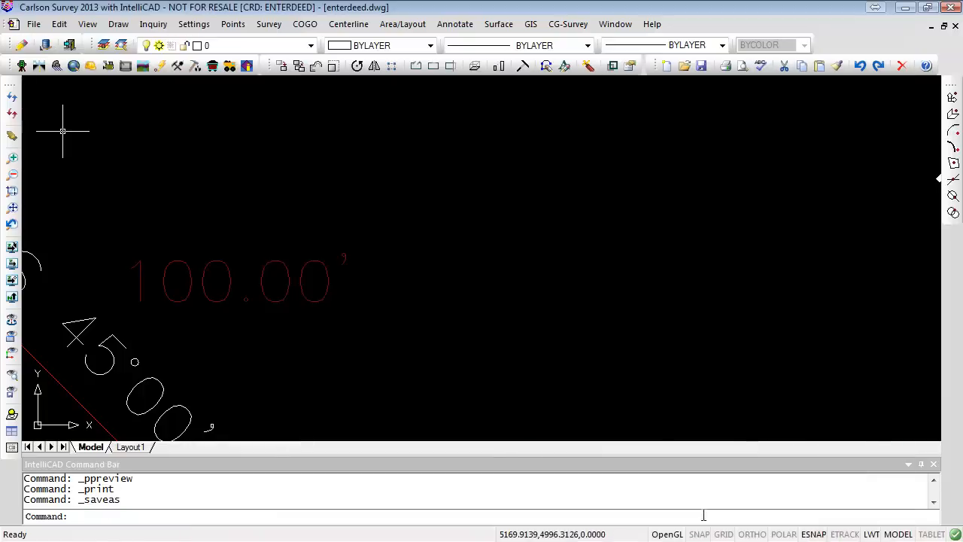
- Export the drawing as enterdeed.pdf to Carlson Projects with the default Export to PDF properties
click(34, 24)
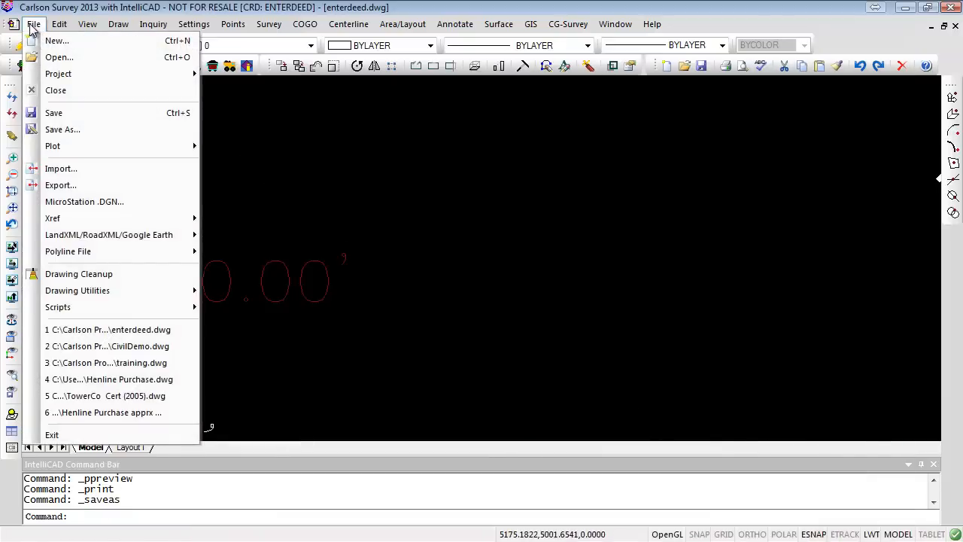
click(61, 186)
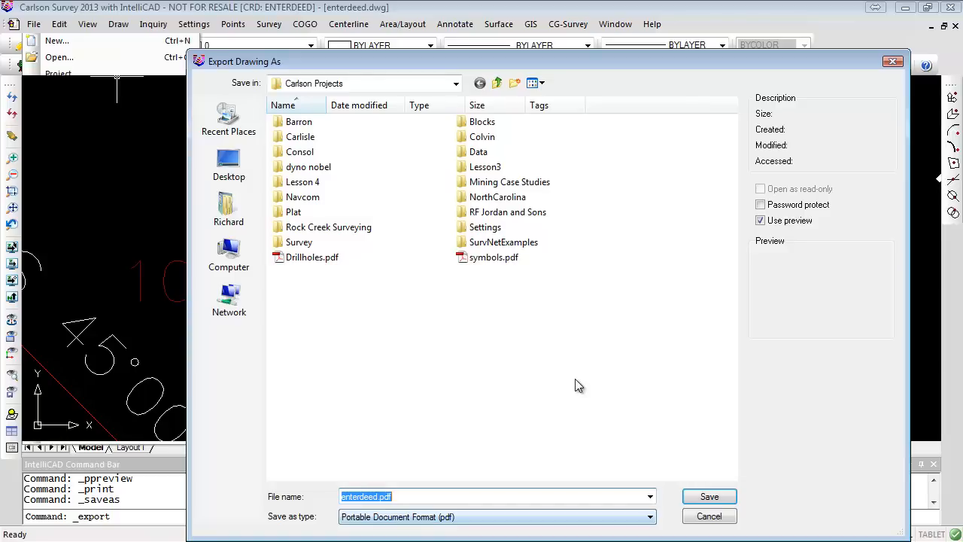
click(707, 497)
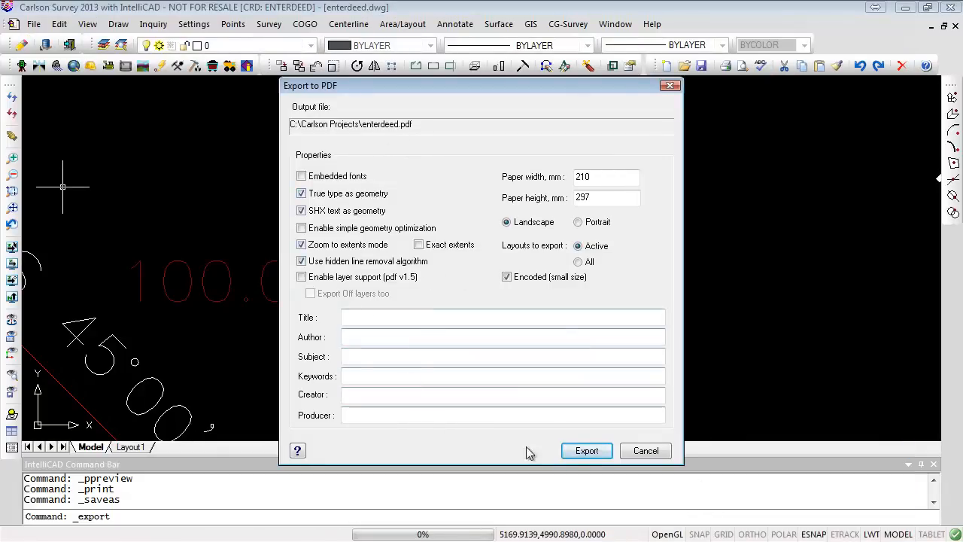
click(587, 451)
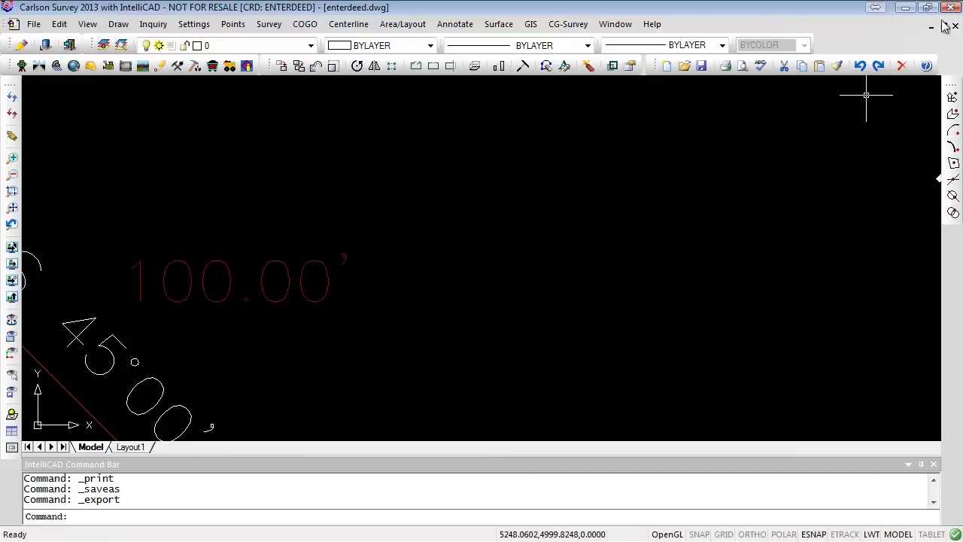
- Undo the last operation in the drawing
click(904, 7)
mouse_move(318, 516)
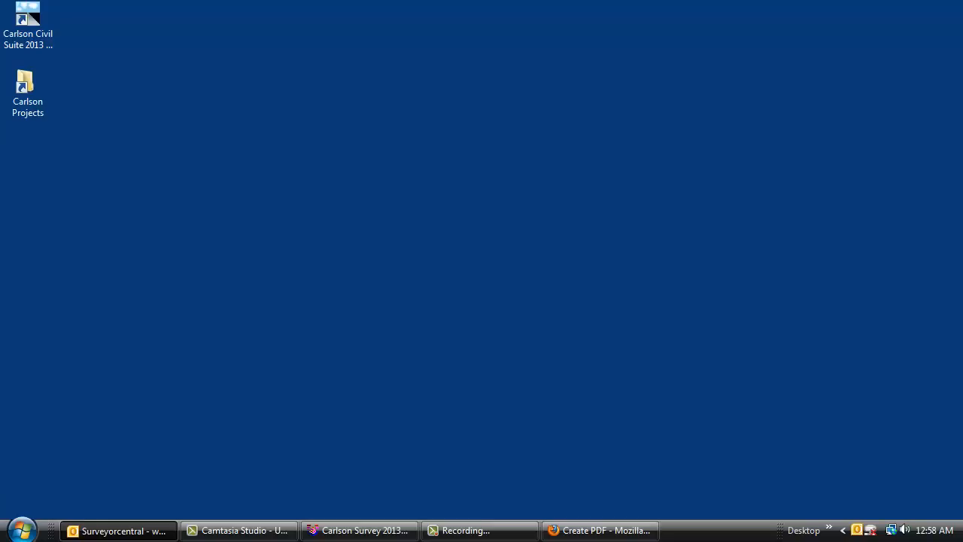
click(376, 531)
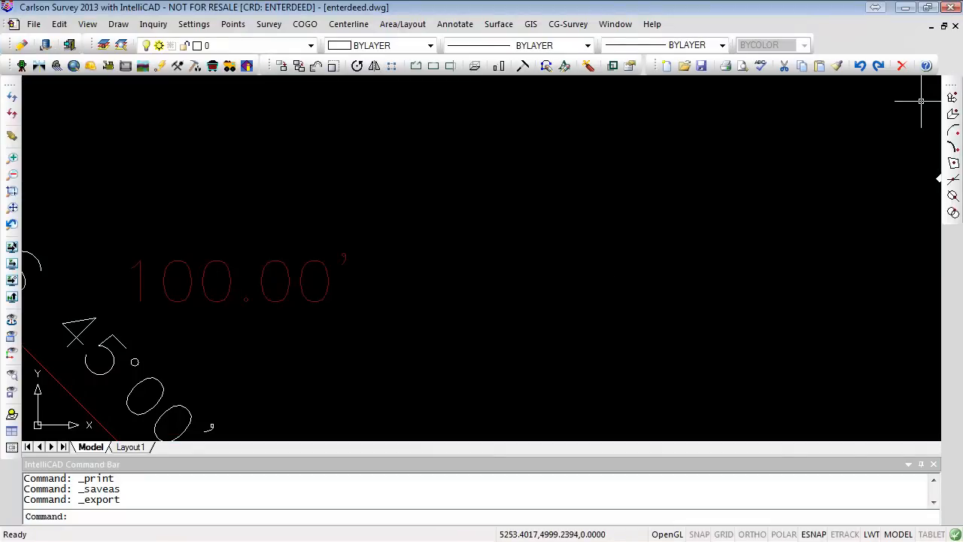
key(ctrl+z)
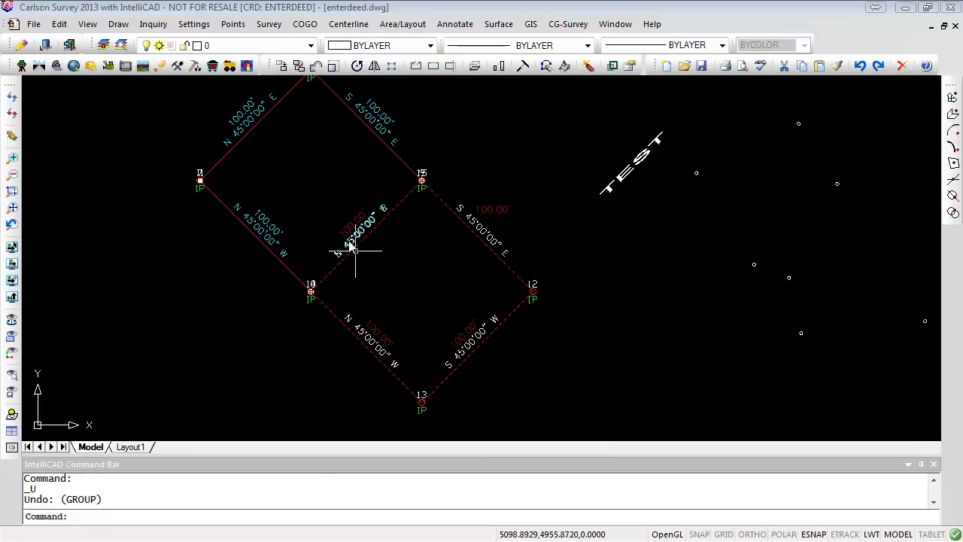
- Open the IntelliCAD Options and switch to the General settings
click(193, 24)
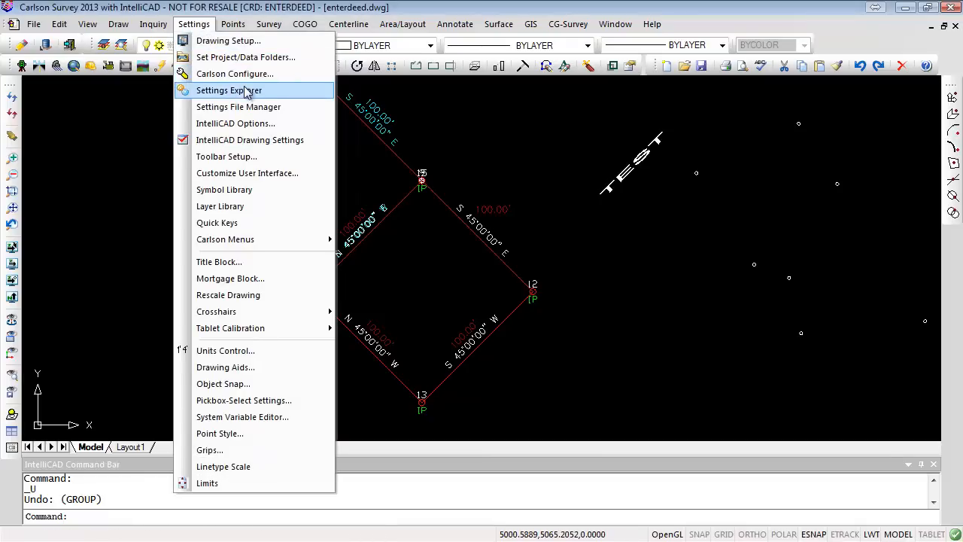
click(247, 125)
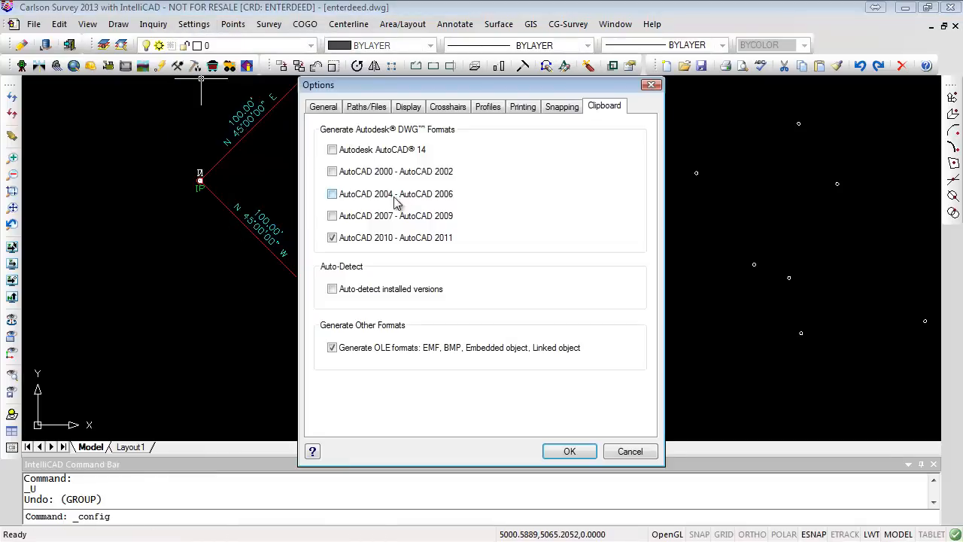
click(323, 109)
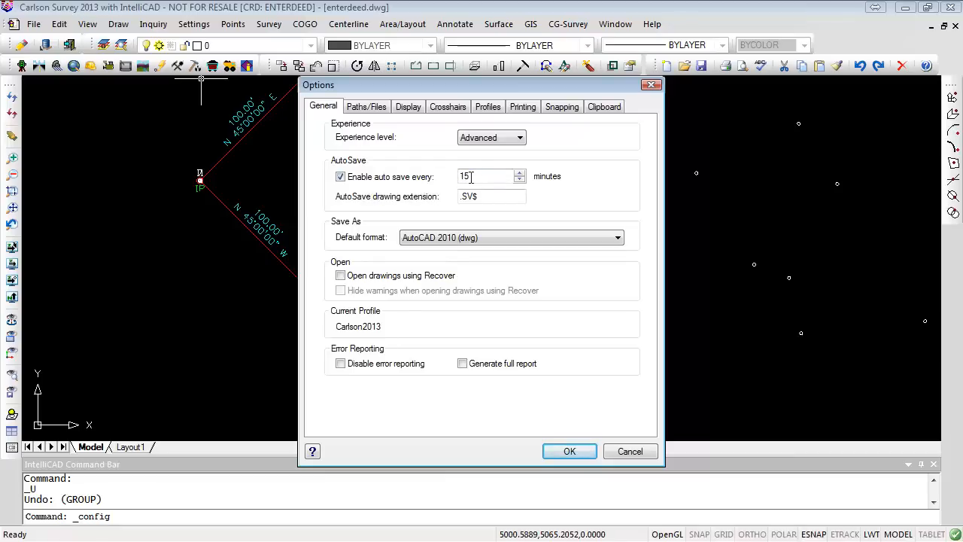
- Step the auto save interval down and back up again
click(519, 180)
click(519, 179)
click(520, 180)
click(520, 180)
click(519, 180)
click(520, 180)
click(519, 179)
click(519, 180)
click(519, 180)
click(519, 180)
click(519, 179)
click(519, 180)
click(519, 180)
click(518, 181)
click(518, 172)
click(519, 173)
click(519, 172)
click(519, 172)
click(519, 173)
click(519, 172)
click(520, 172)
click(520, 173)
click(520, 172)
click(520, 172)
click(520, 172)
click(520, 172)
click(519, 172)
- Examine the drawings, support paths and auto backup folders listed under Paths/Files
click(376, 107)
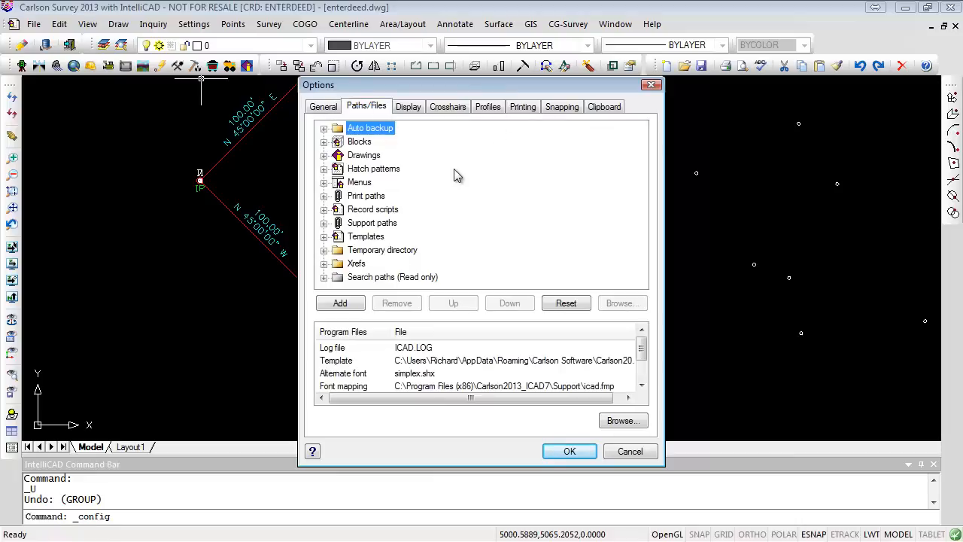
click(323, 155)
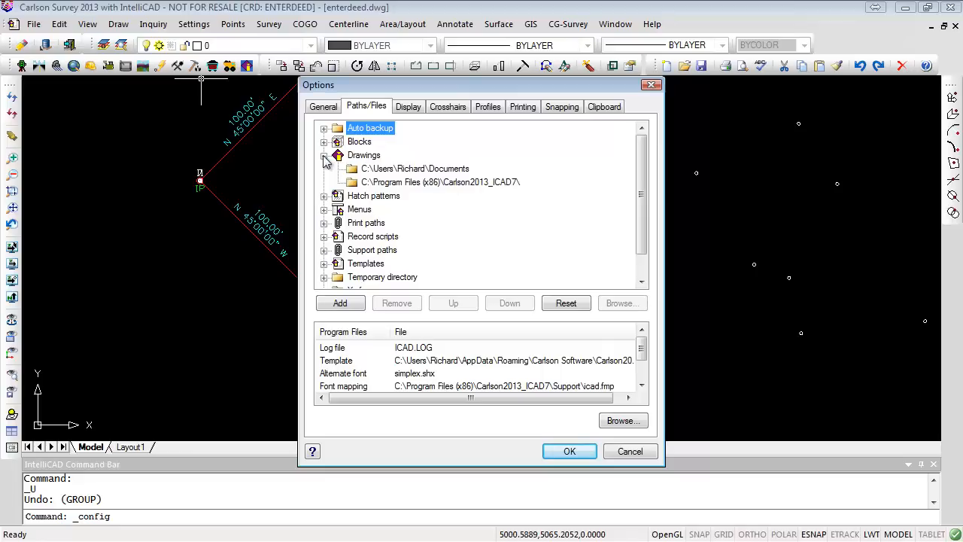
click(323, 155)
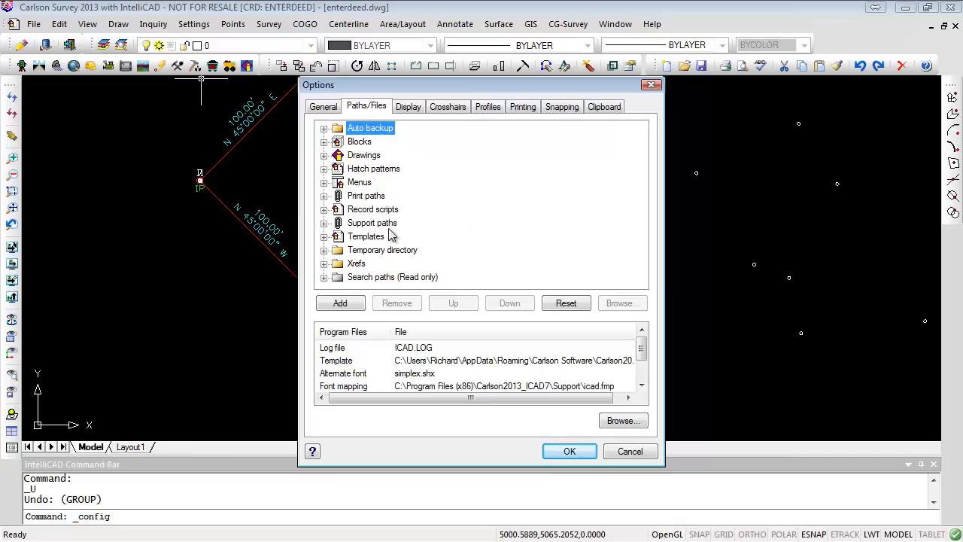
click(323, 223)
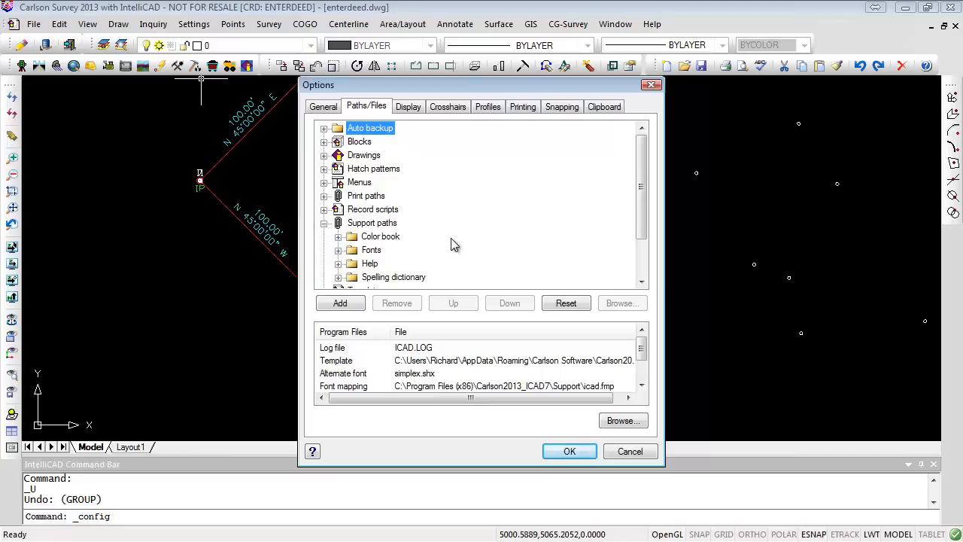
scroll(451, 243, down, 2)
click(325, 170)
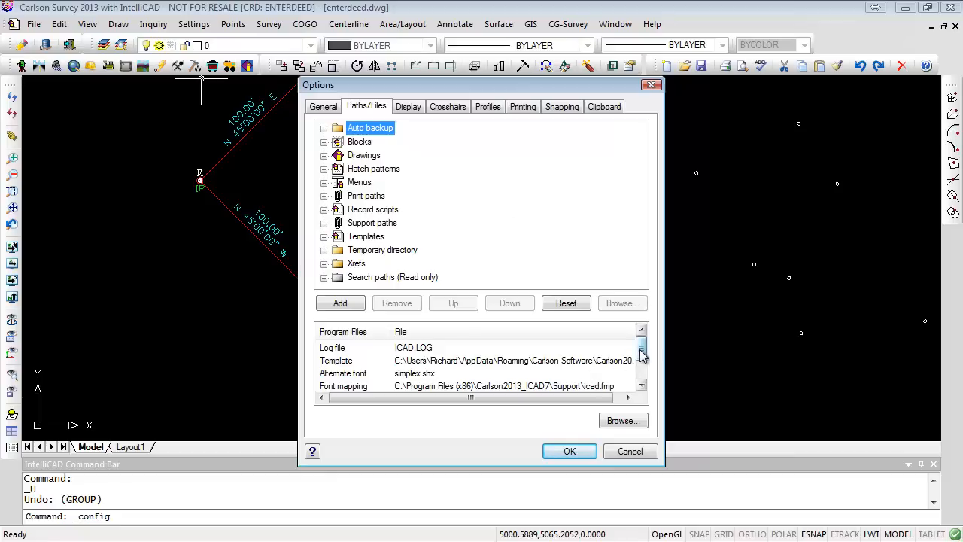
mouse_move(639, 354)
mouse_down()
mouse_move(638, 367)
mouse_move(638, 347)
mouse_up()
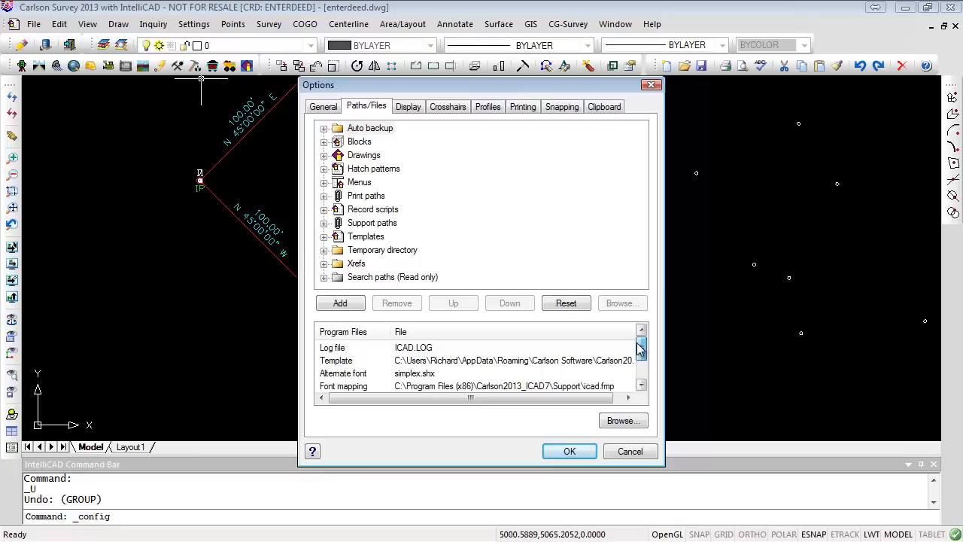
click(359, 130)
click(324, 128)
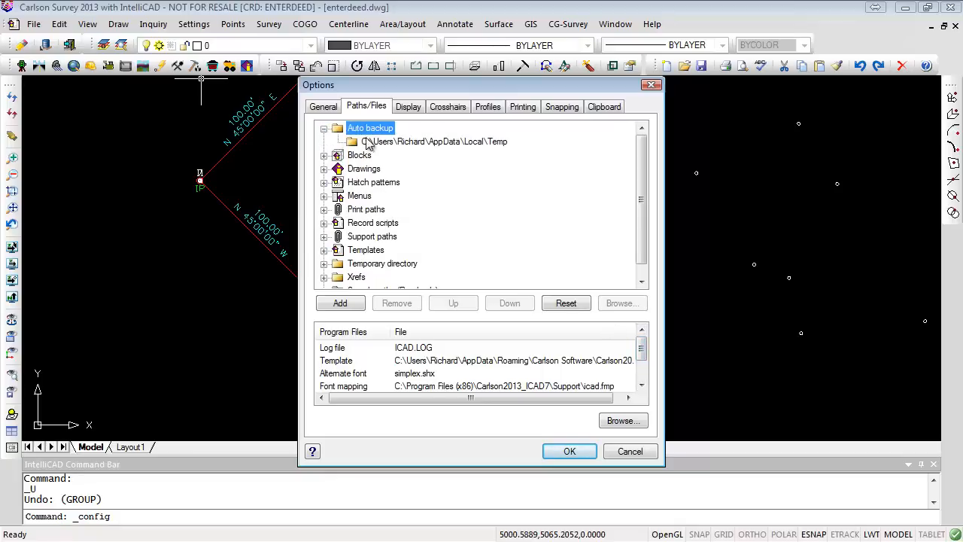
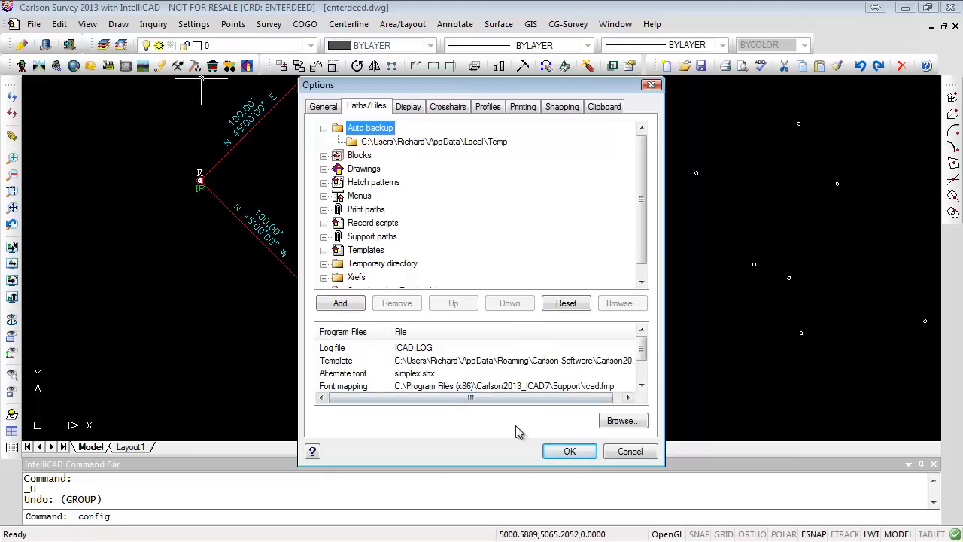
- Close the Options dialog and make DEED2 the current layer
click(572, 451)
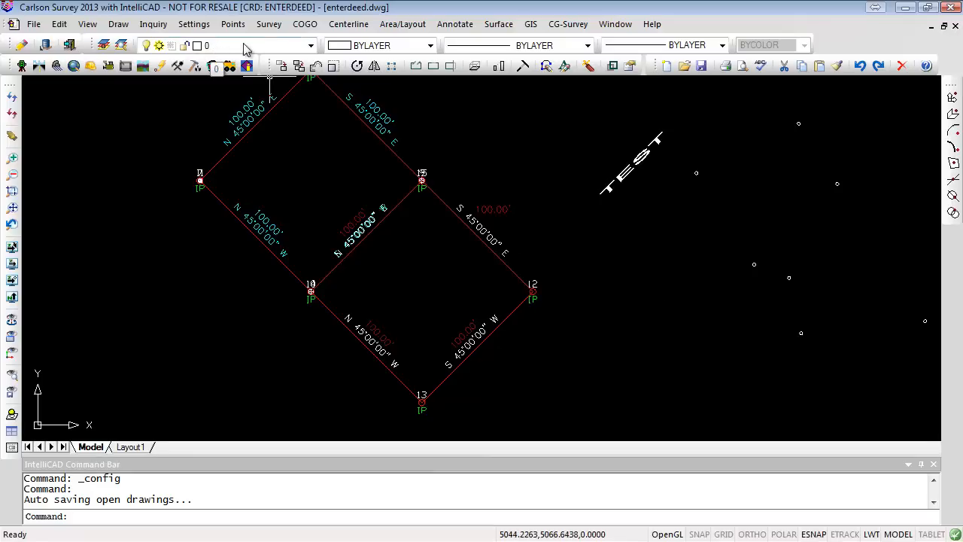
click(311, 47)
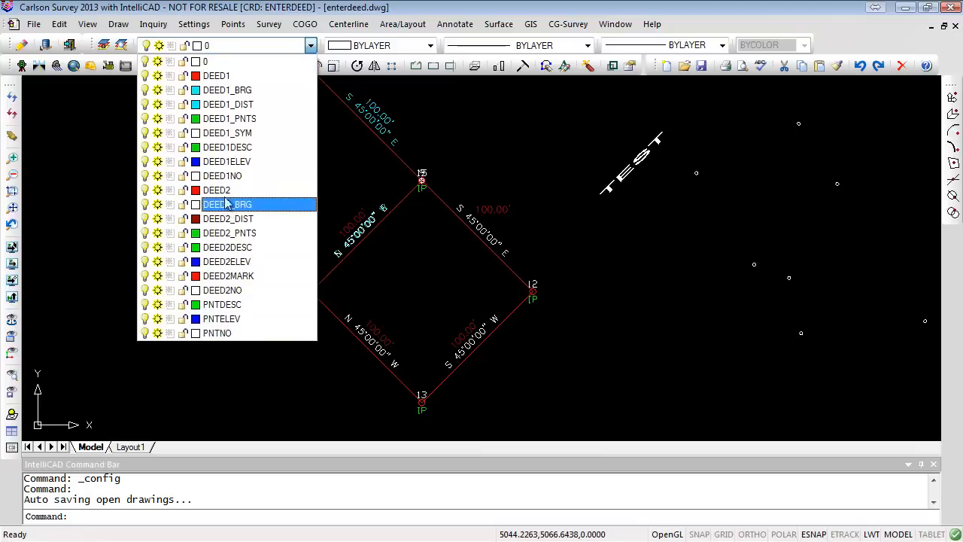
click(218, 190)
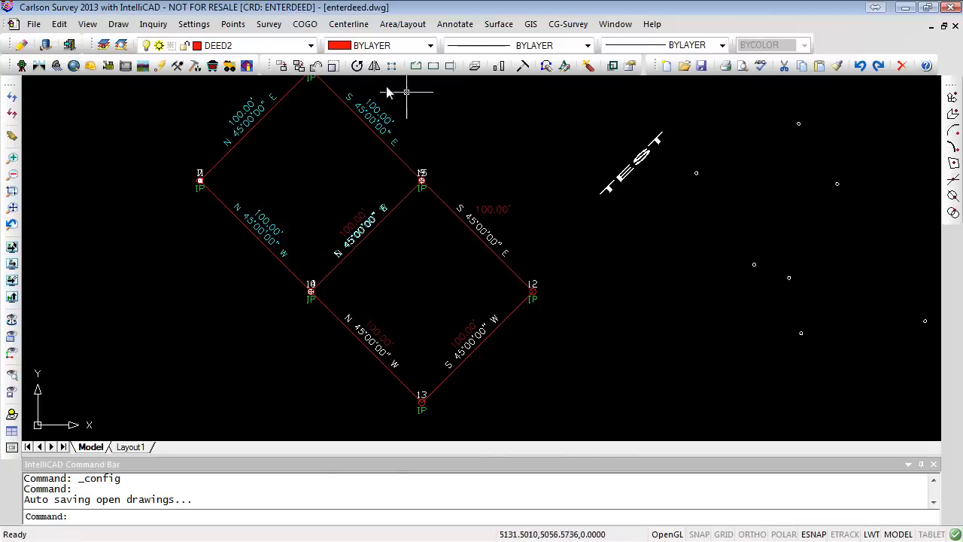
- Select the TEST text to check which layer it is on
click(468, 26)
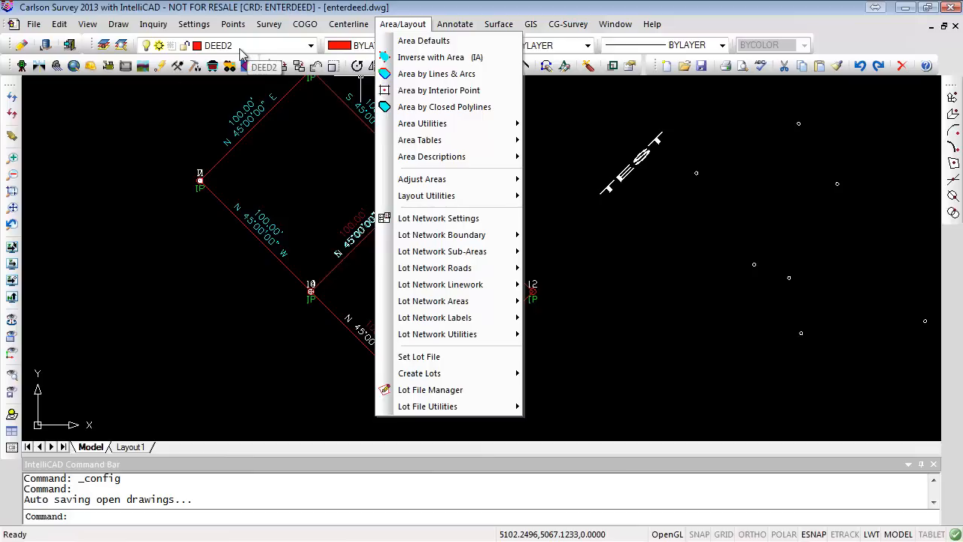
click(675, 286)
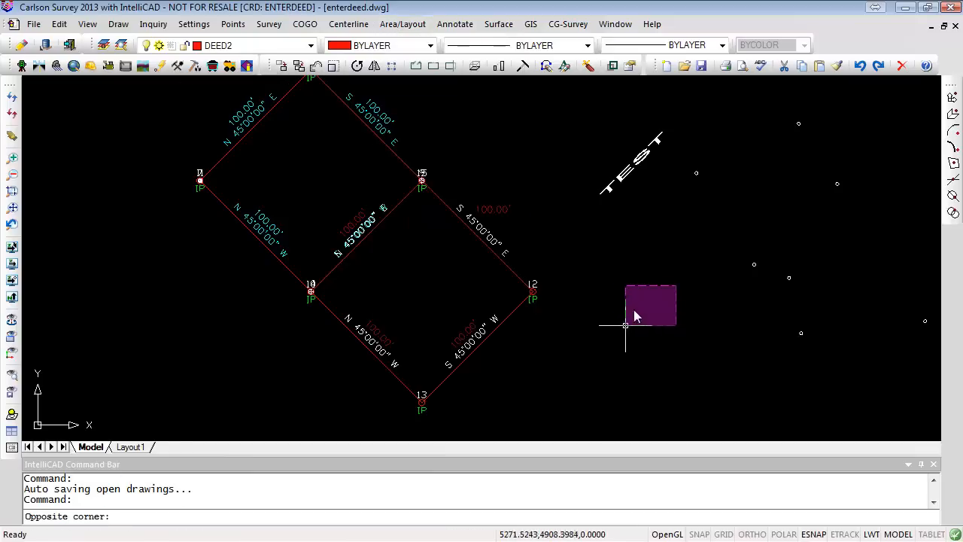
click(681, 298)
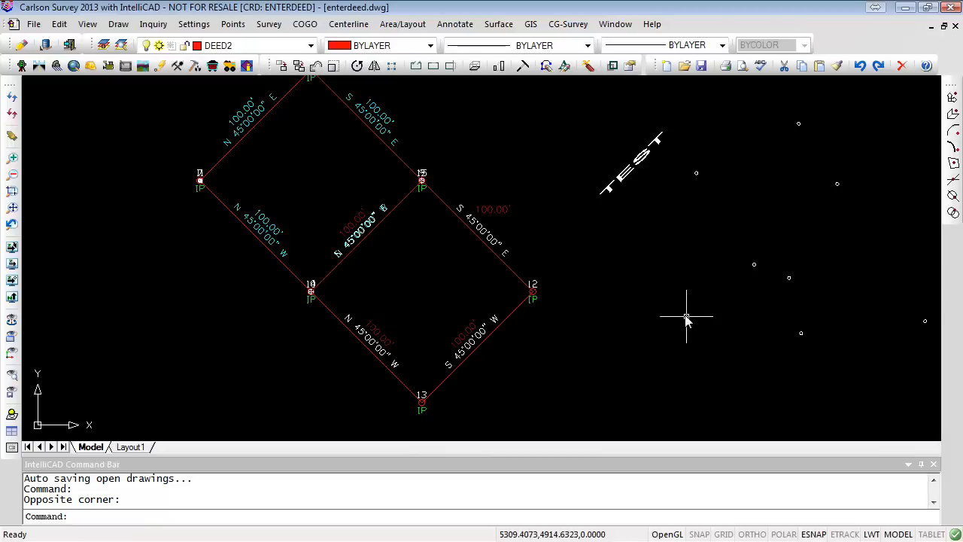
click(624, 181)
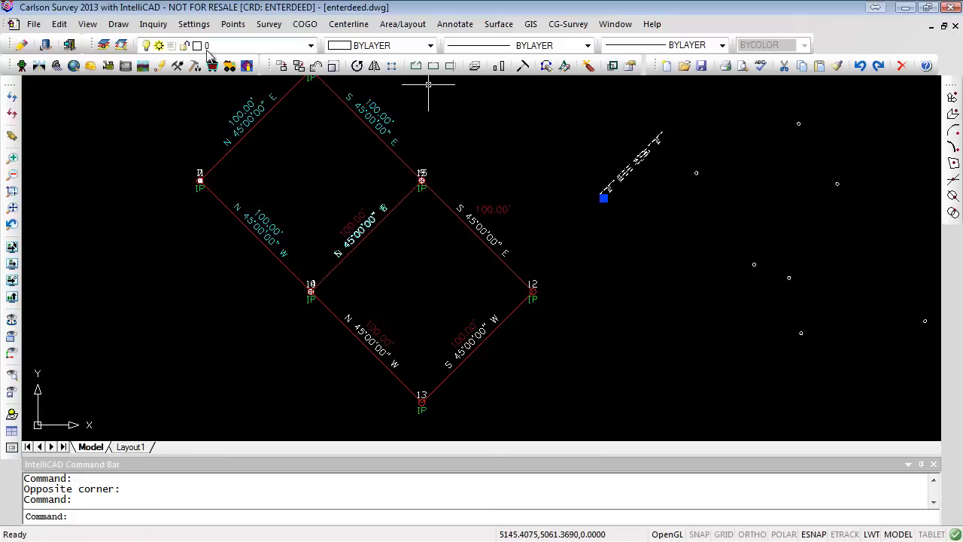
key(Escape)
key(Escape)
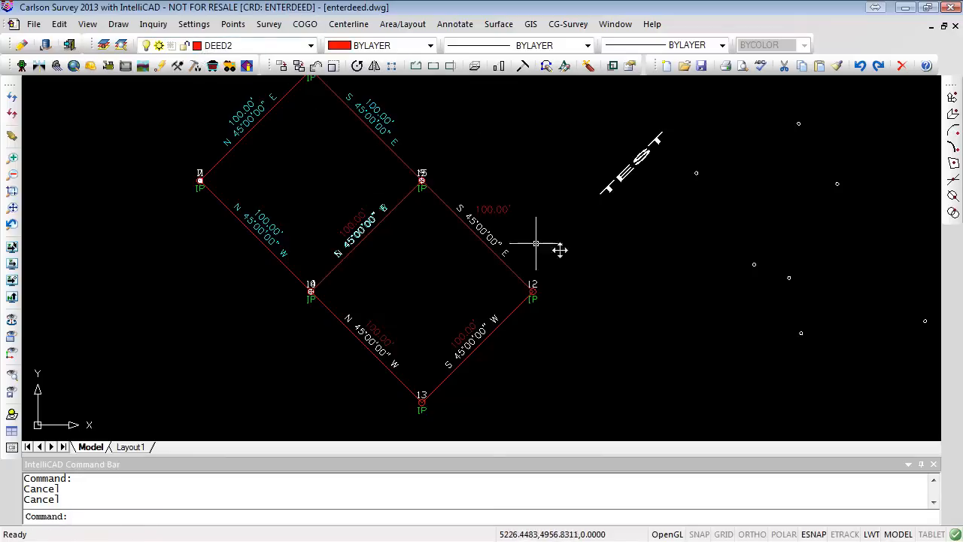
- Select the bearing and distance labels on the lot lines one by one to check their layers
click(474, 222)
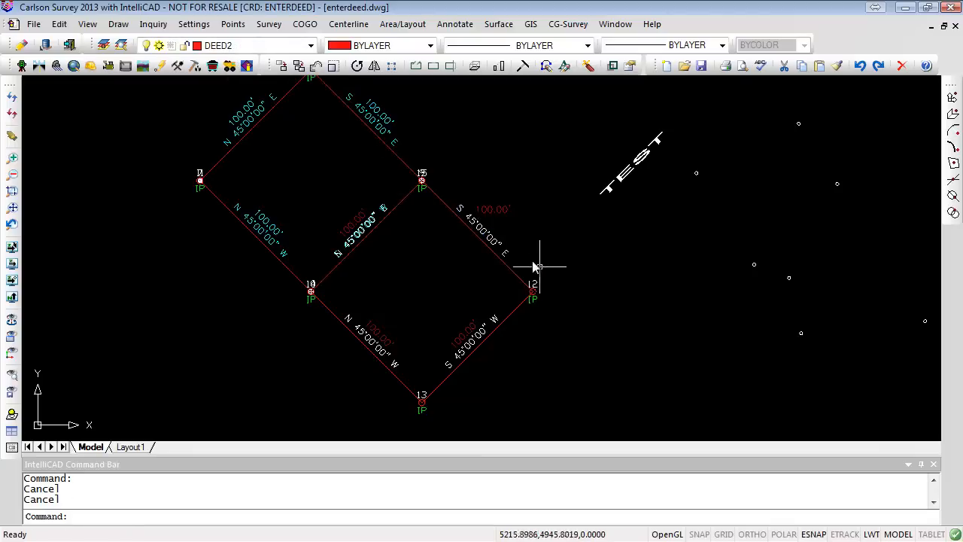
click(493, 210)
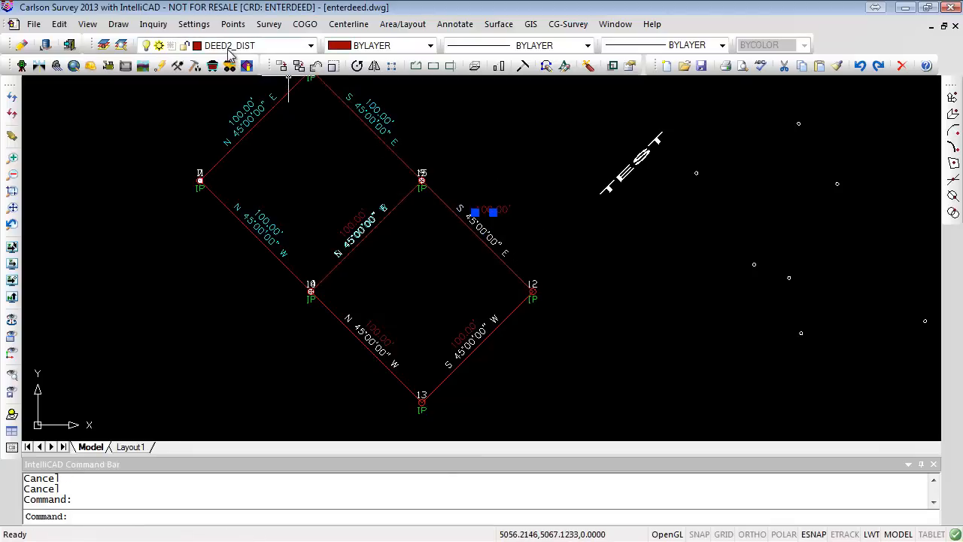
key(Escape)
key(Escape)
click(263, 219)
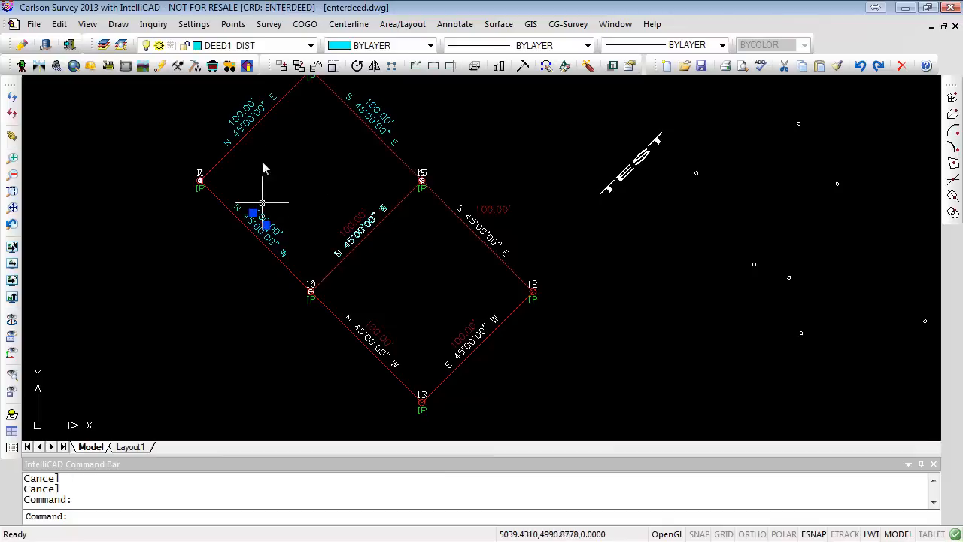
key(Escape)
key(Escape)
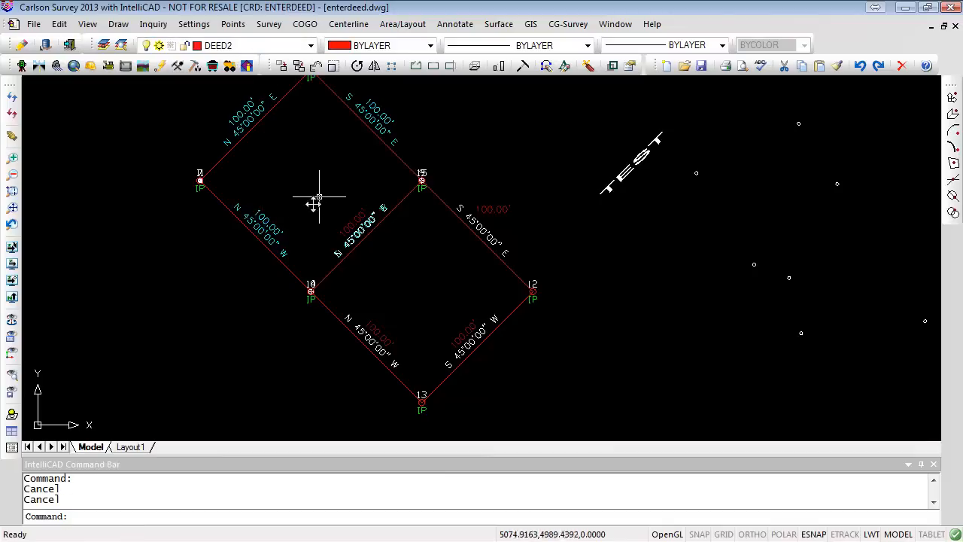
click(262, 228)
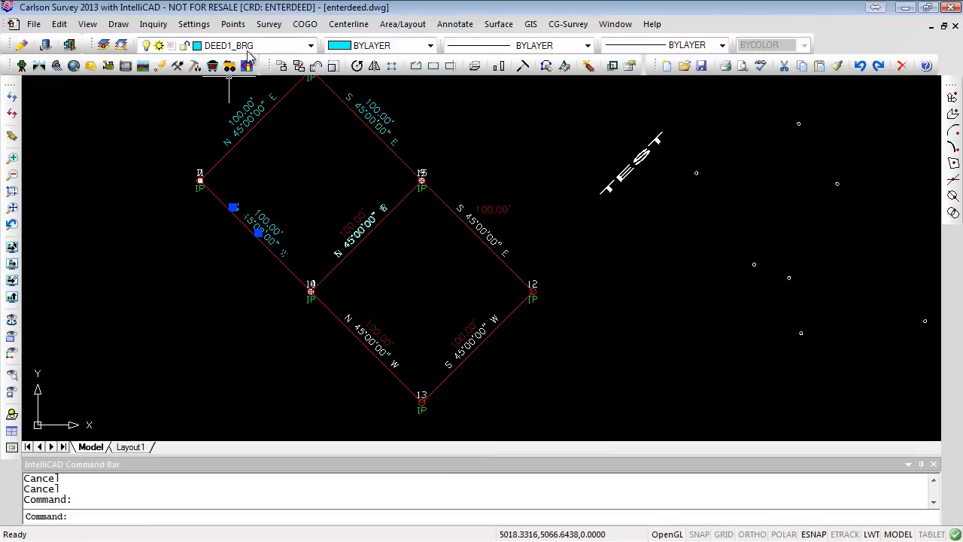
key(Escape)
key(Escape)
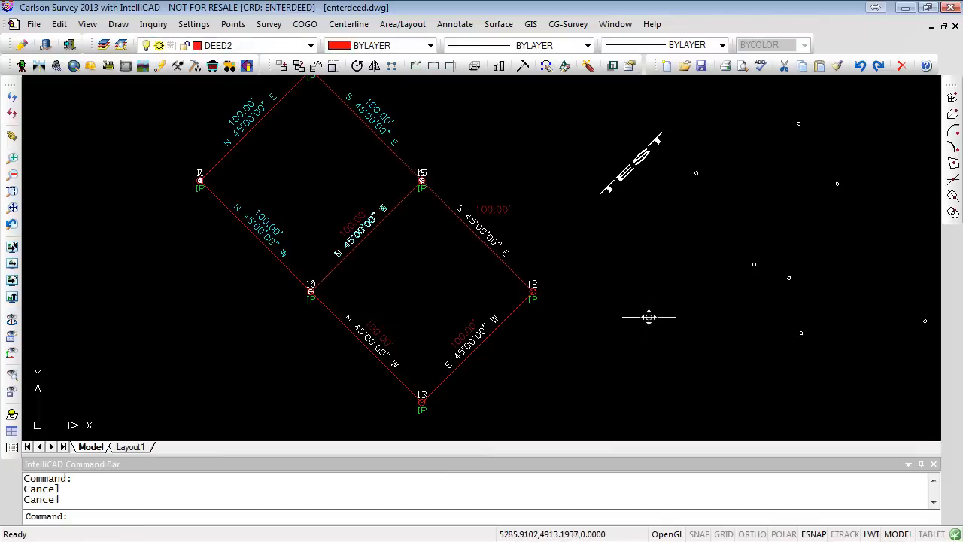
- Move the bearing label on the left lot's lower-left line onto layer DEED2
click(257, 227)
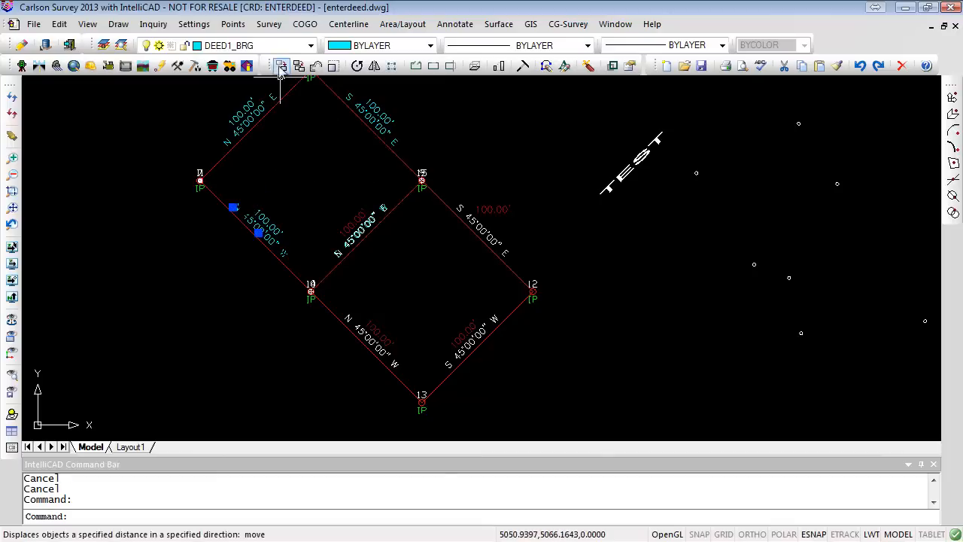
click(310, 46)
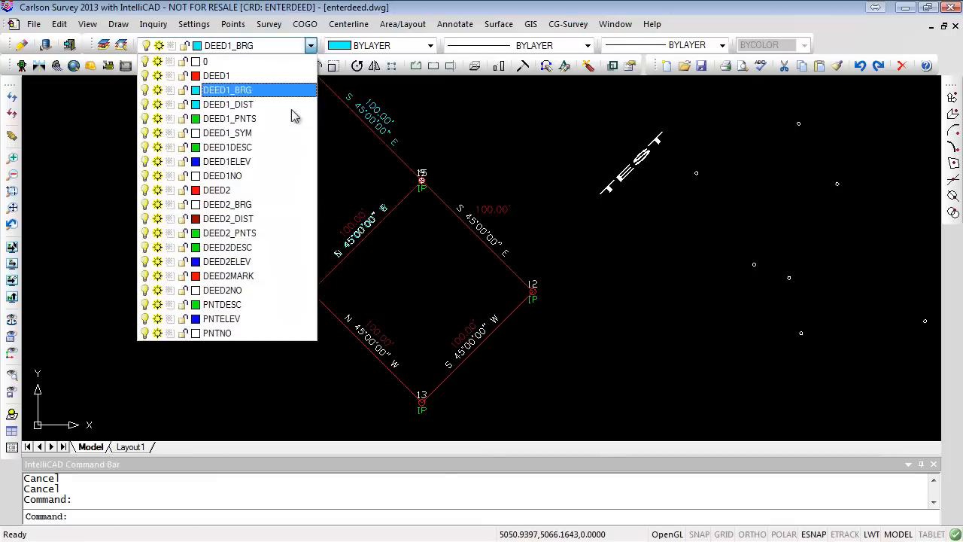
click(233, 192)
key(Escape)
key(Escape)
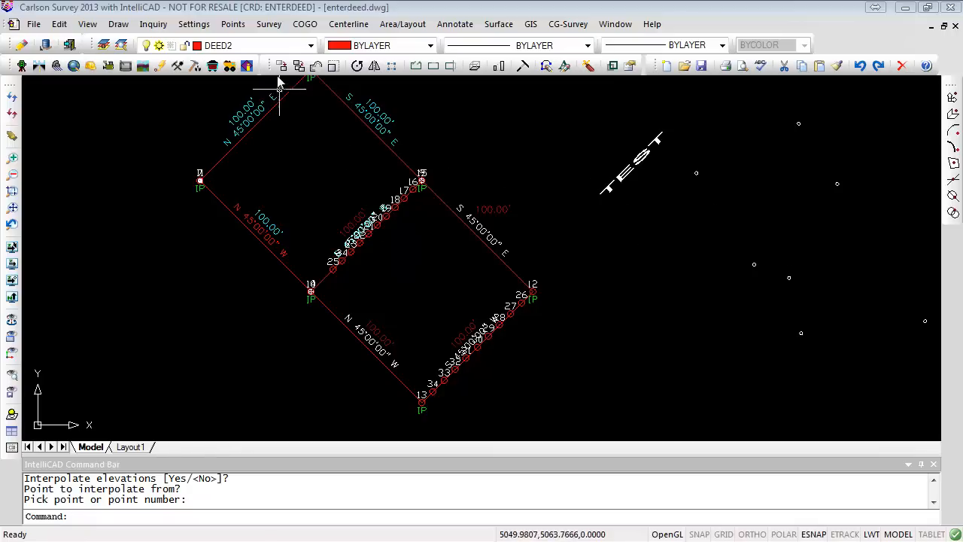
- Start COGO Interval Along Entity and set the starting point number to 100
click(305, 25)
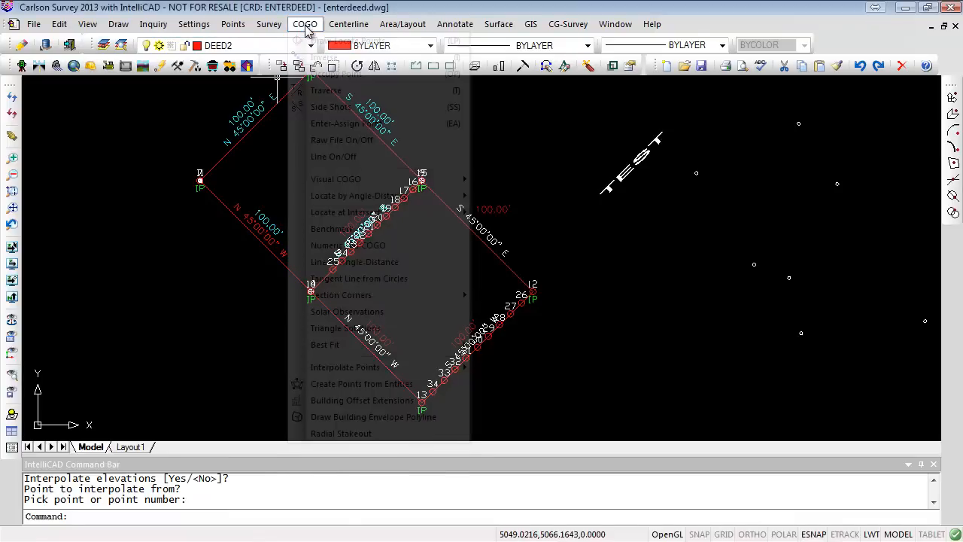
mouse_move(359, 373)
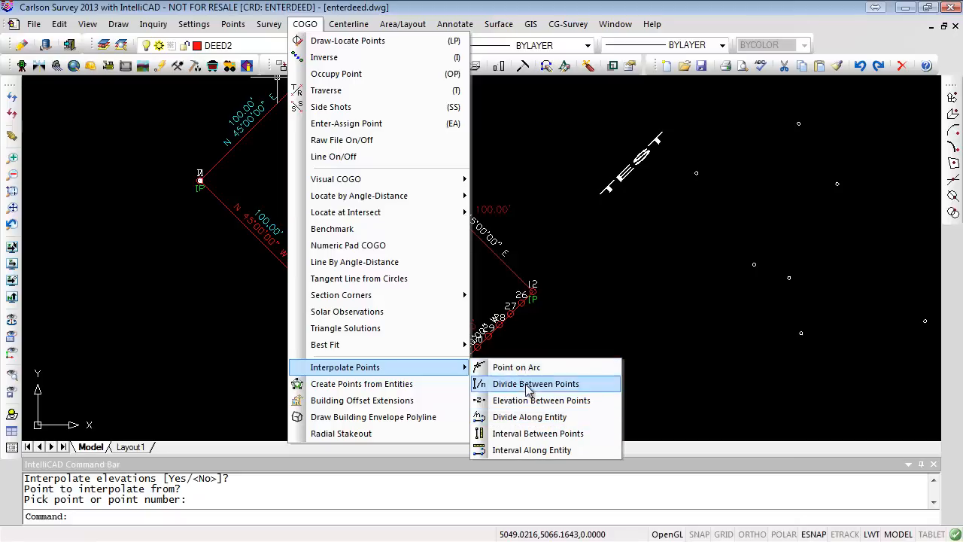
click(530, 450)
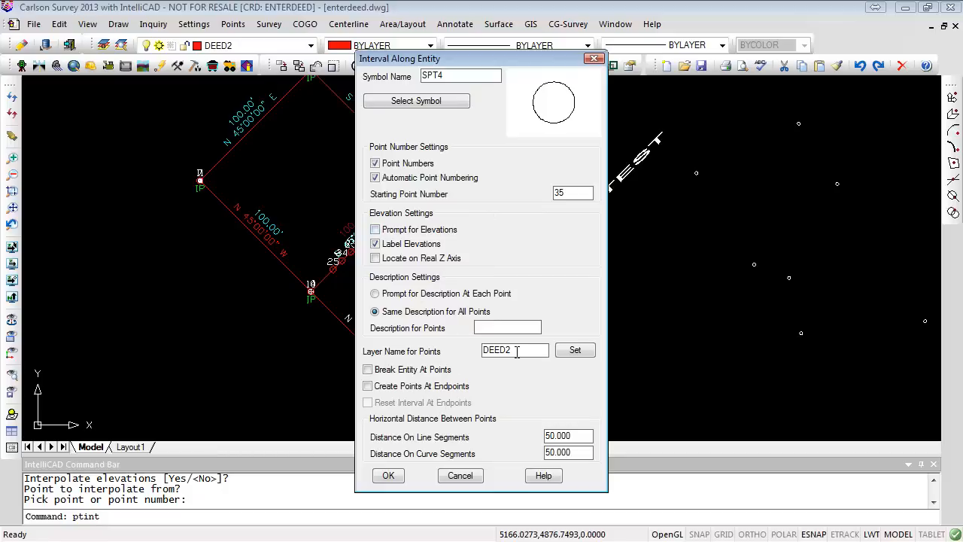
drag(568, 192, 501, 196)
text(100)
- Set the layer for points to SET and both line and curve segment spacing to 10
drag(512, 350, 419, 352)
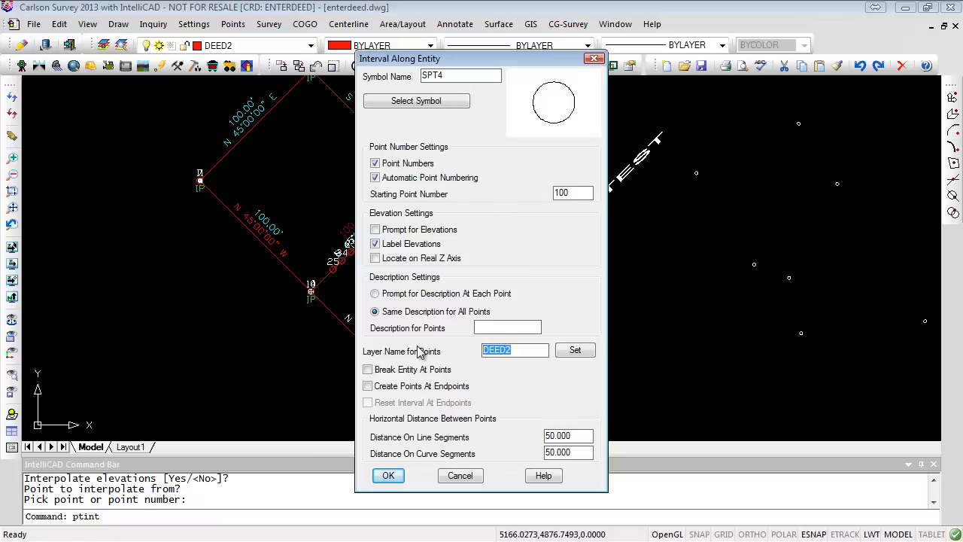
text(SET)
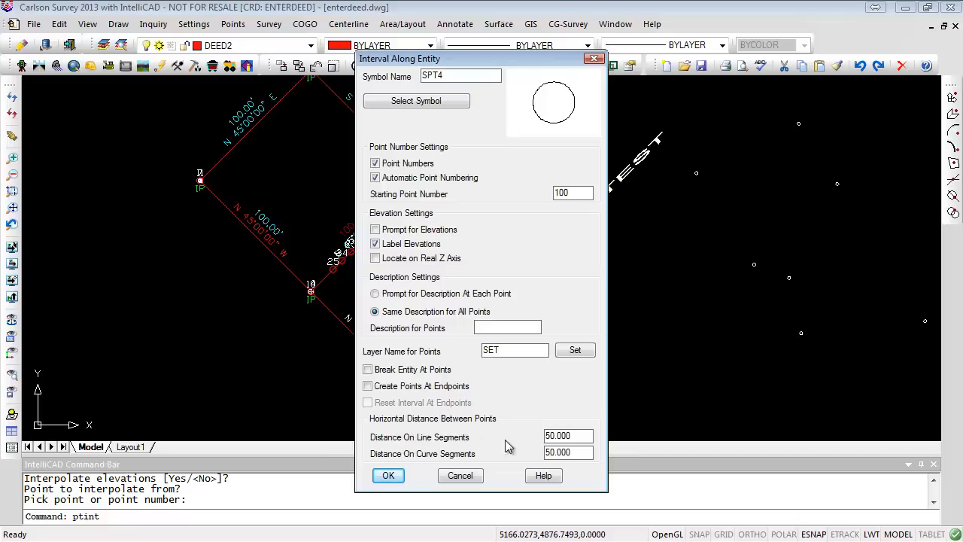
double_click(542, 435)
text(10)
drag(587, 454, 510, 449)
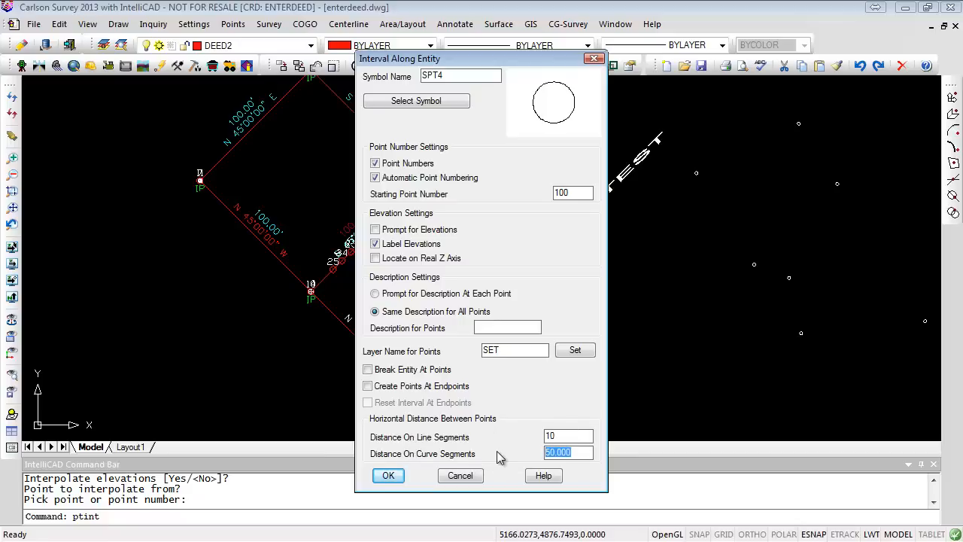
text(1)
- Enter IP SET as the description for all points, toggle Label Elevations, and confirm the dialog
text(IP )
text(SET)
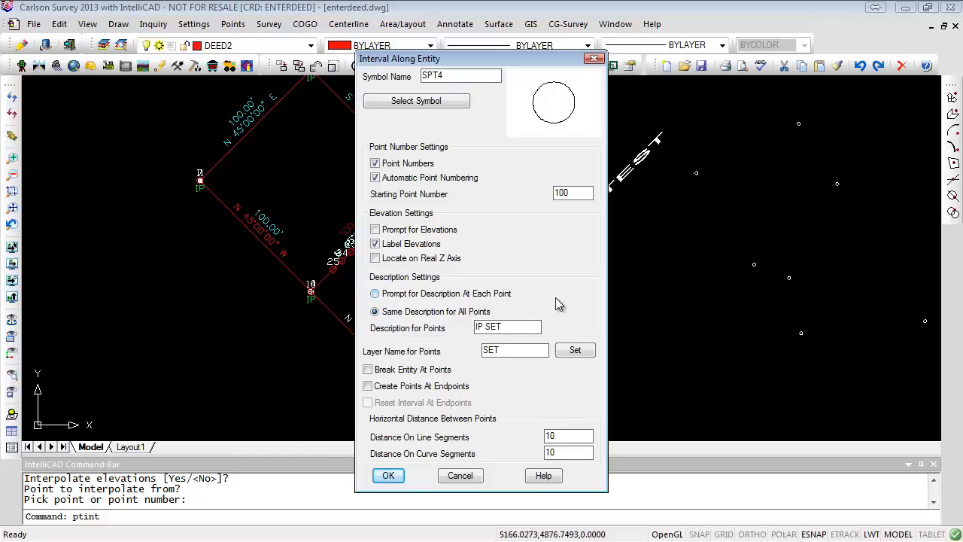
click(374, 243)
click(388, 476)
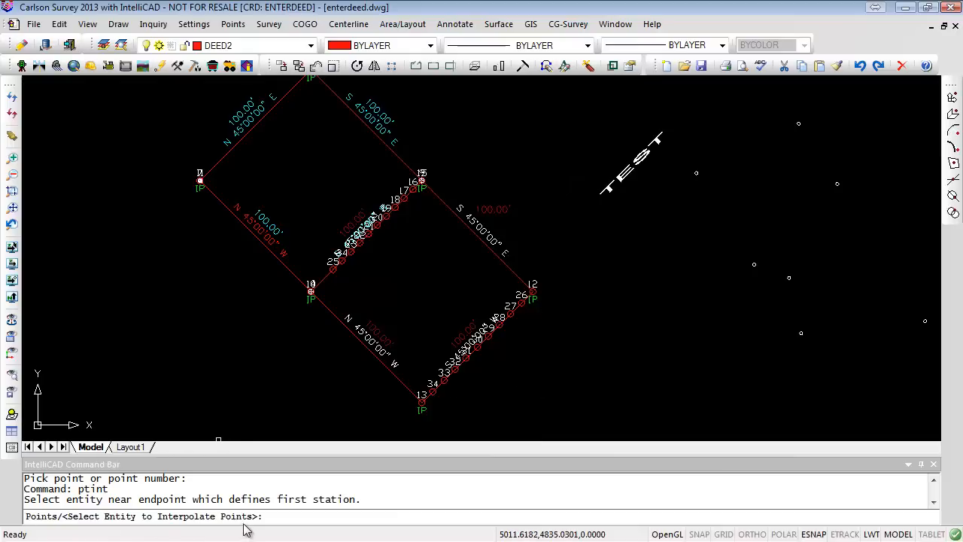
- Pick the left lot's boundary to place interval points along it
click(244, 228)
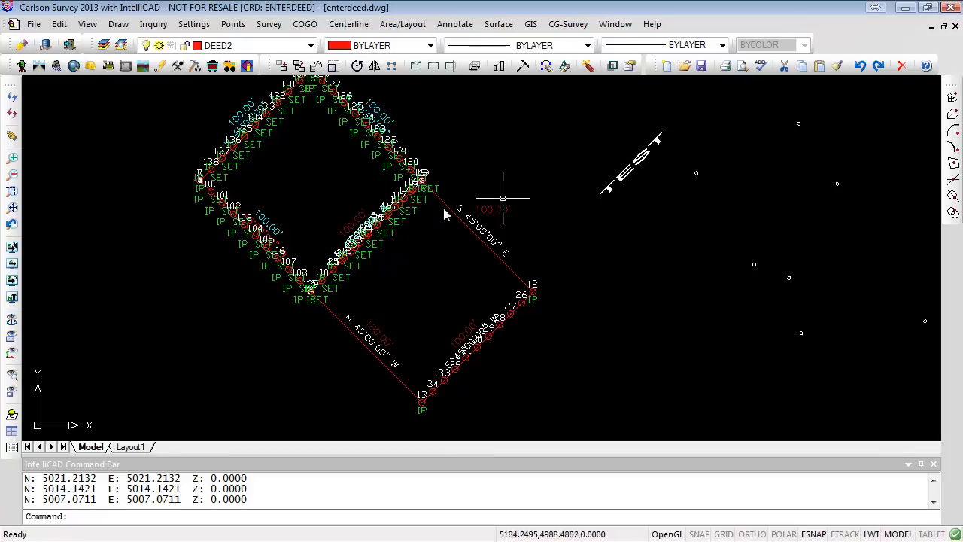
click(403, 224)
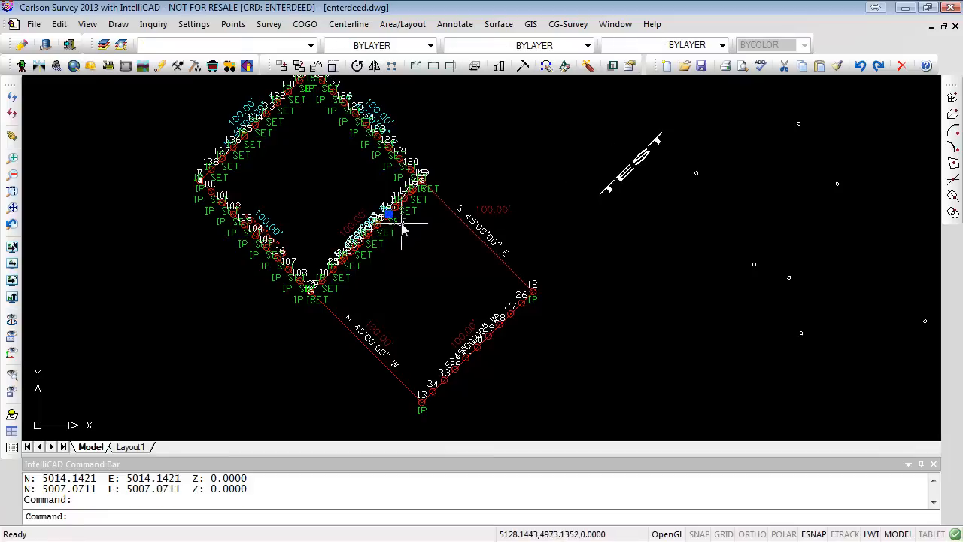
key(Escape)
key(Escape)
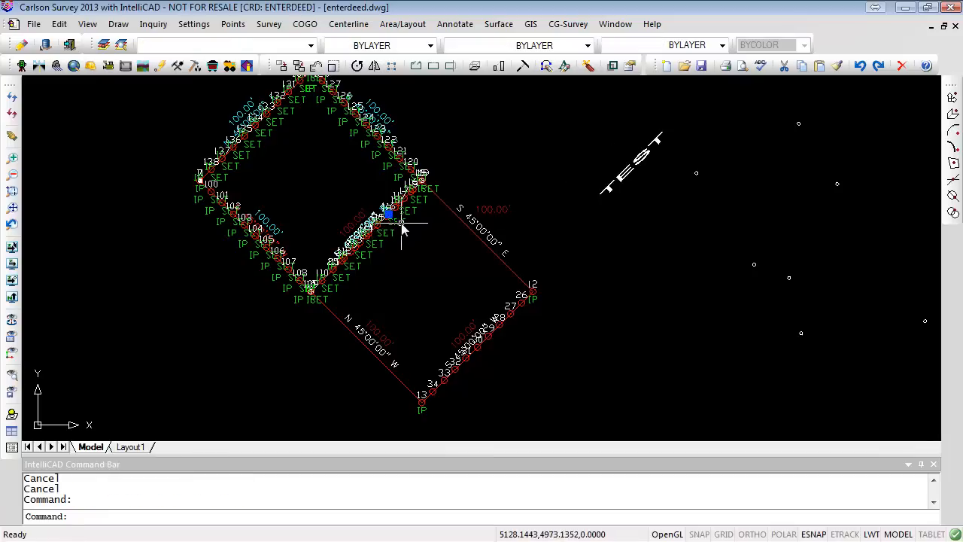
- Freeze the SET layer to hide the interpolated points
scroll(387, 220, up, 4)
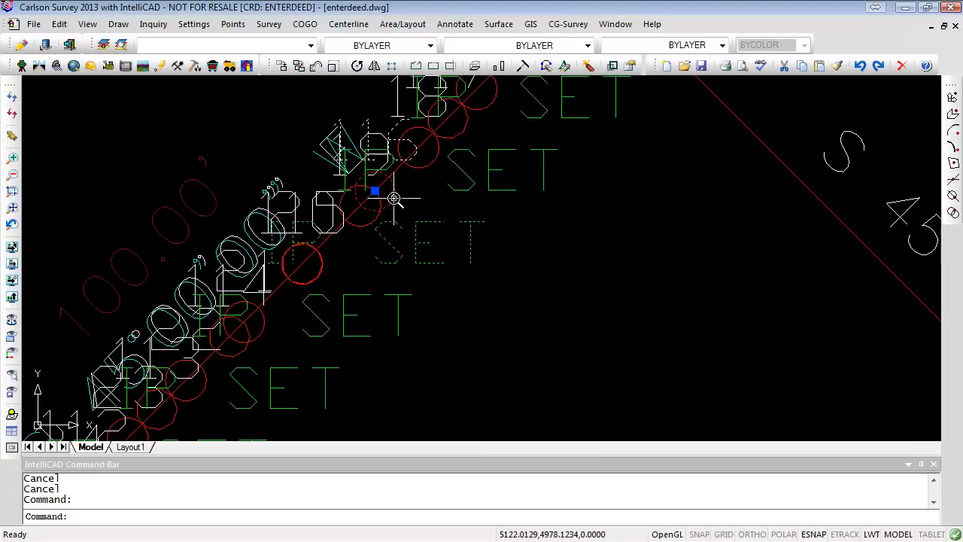
click(310, 45)
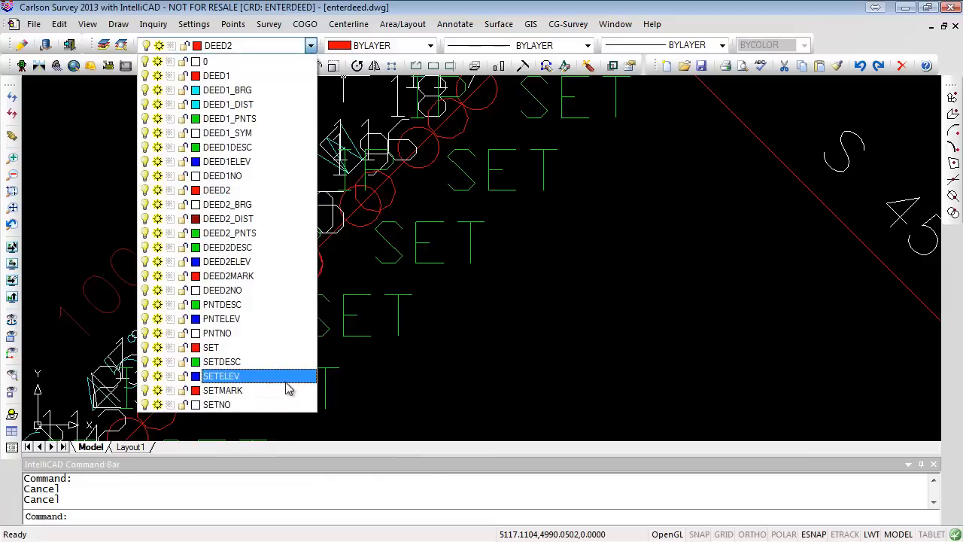
click(157, 347)
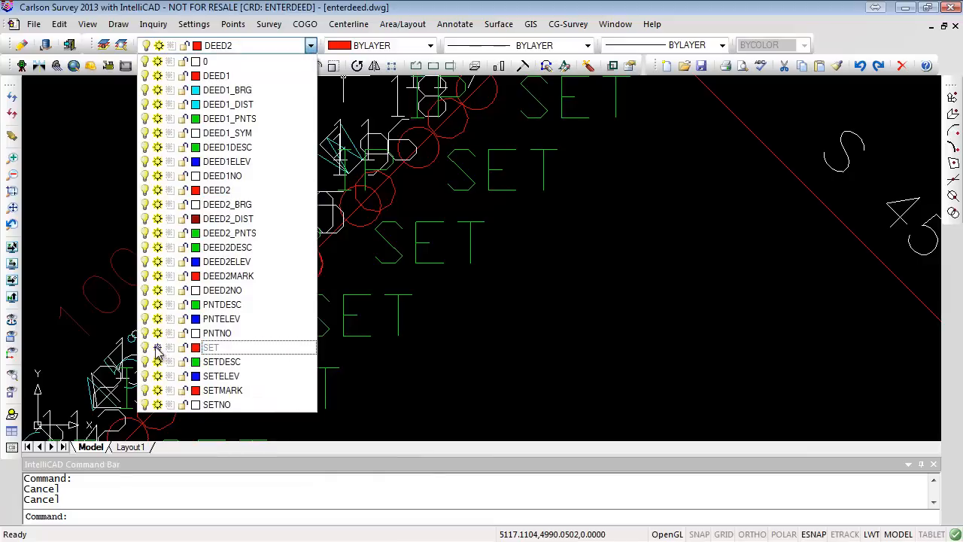
click(491, 387)
scroll(500, 346, down, 4)
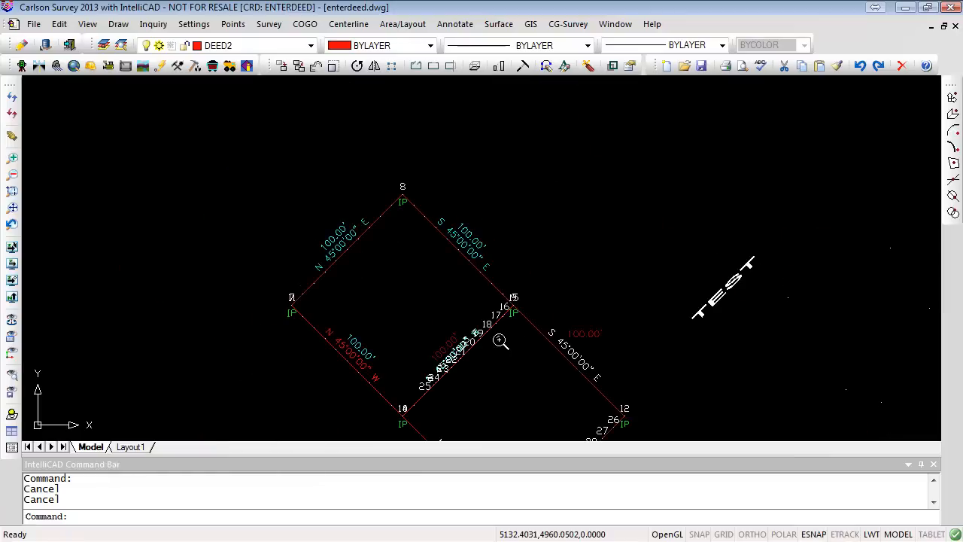
scroll(500, 342, up, 5)
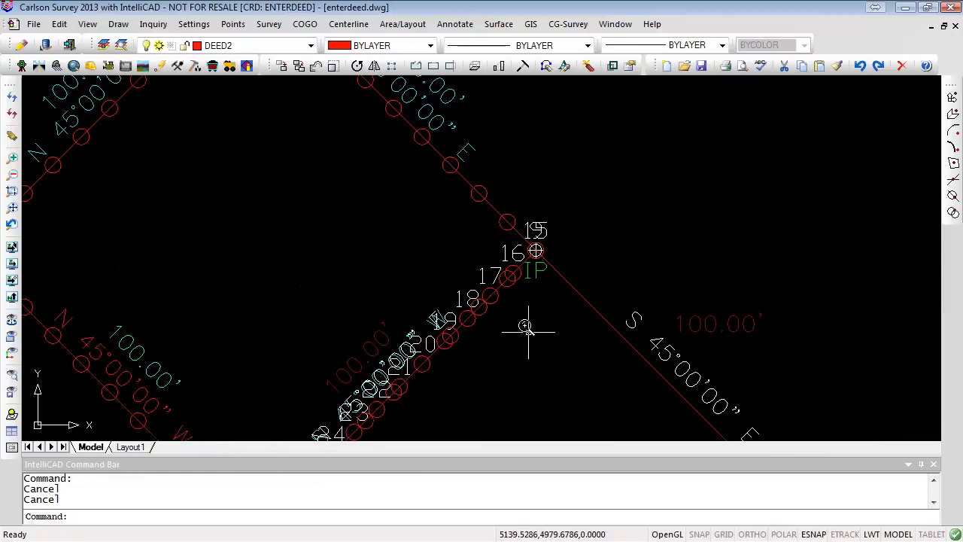
click(309, 47)
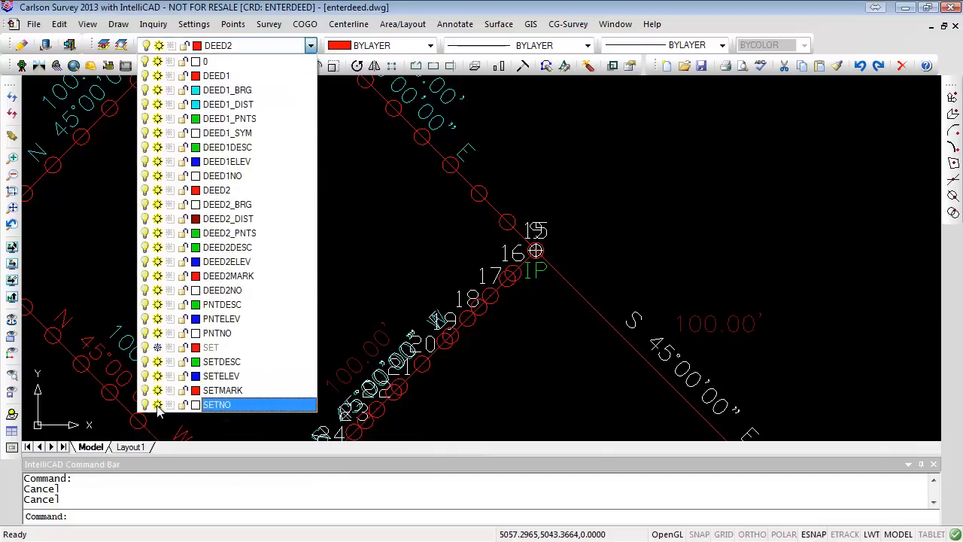
click(587, 430)
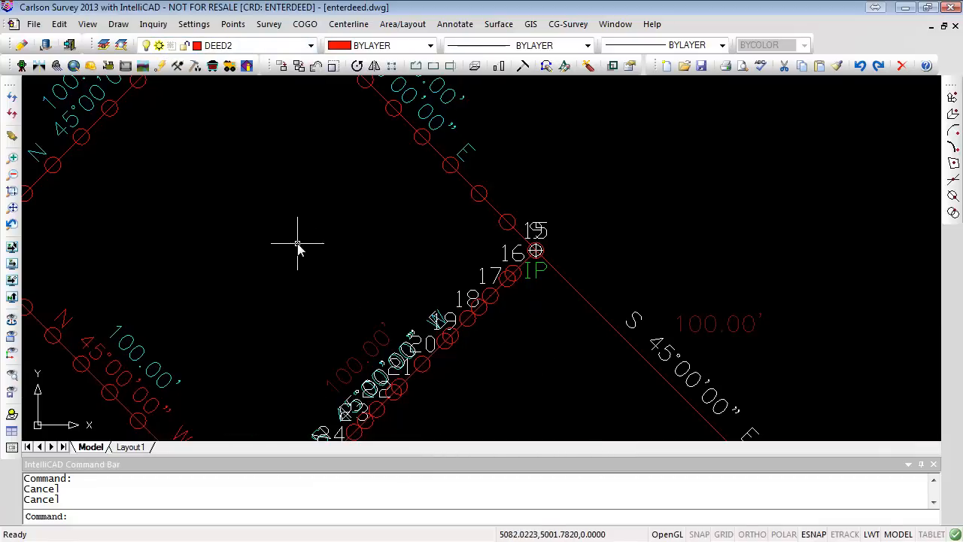
- Open the point defaults to review the point settings, then close the dialog without changes
scroll(293, 255, down, 2)
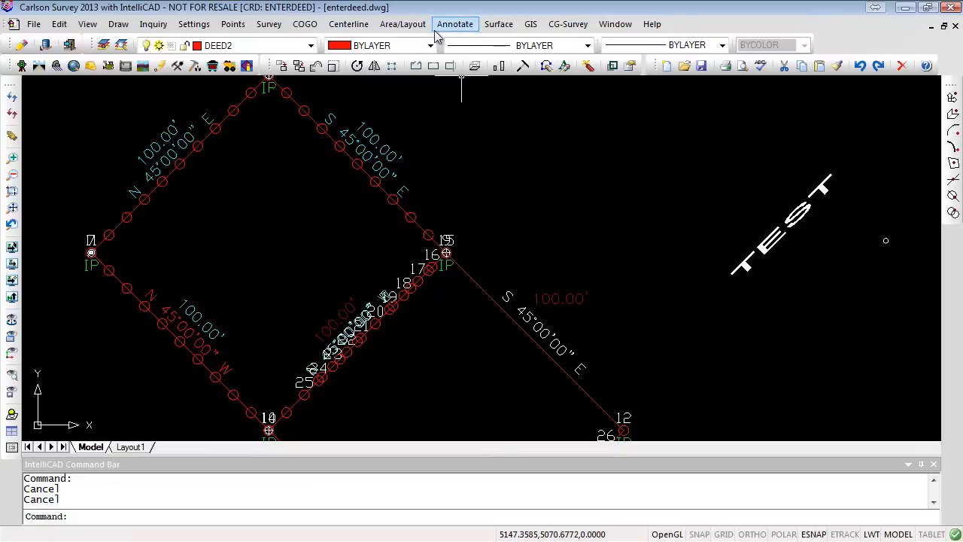
click(235, 25)
click(277, 40)
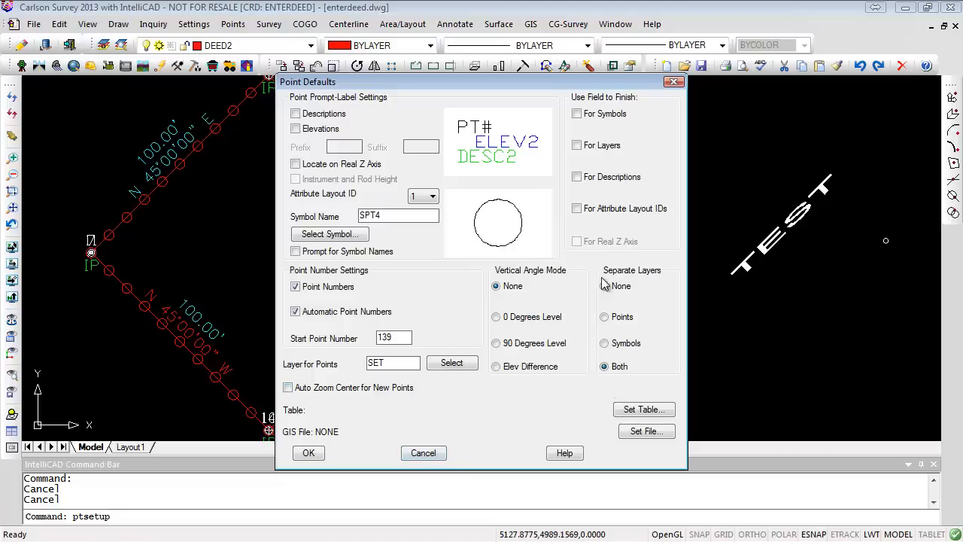
click(424, 454)
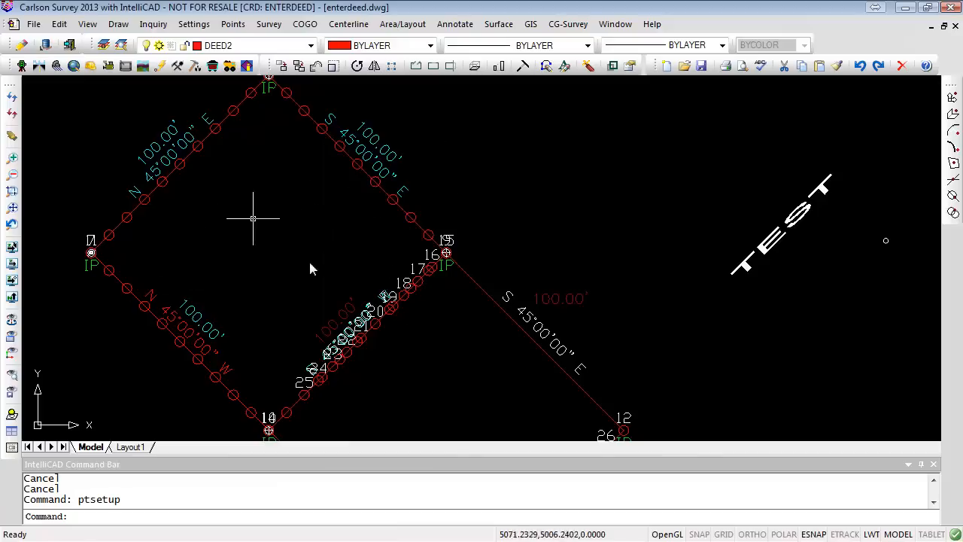
- Divide the S 45°00'00" E lot line into 3 segments using Divide Along Entity
click(305, 24)
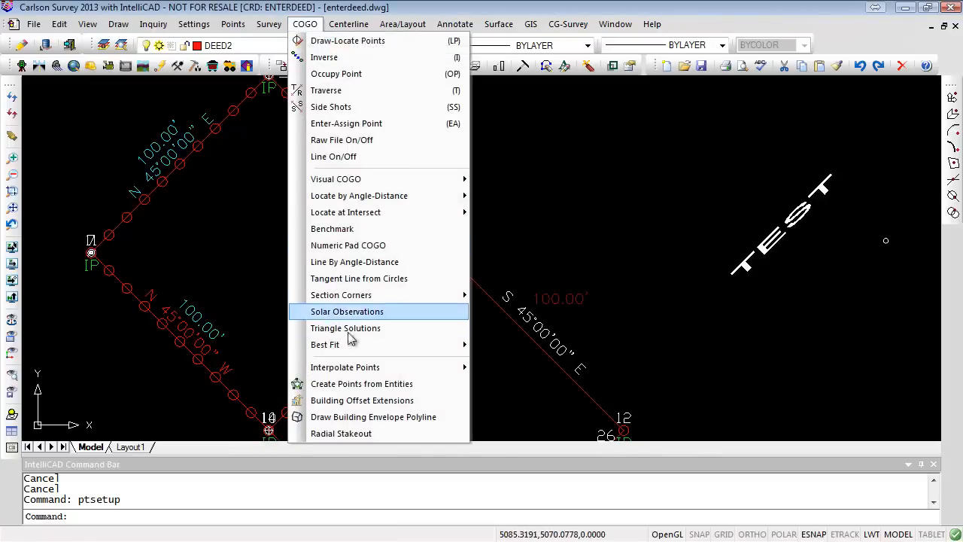
mouse_move(357, 367)
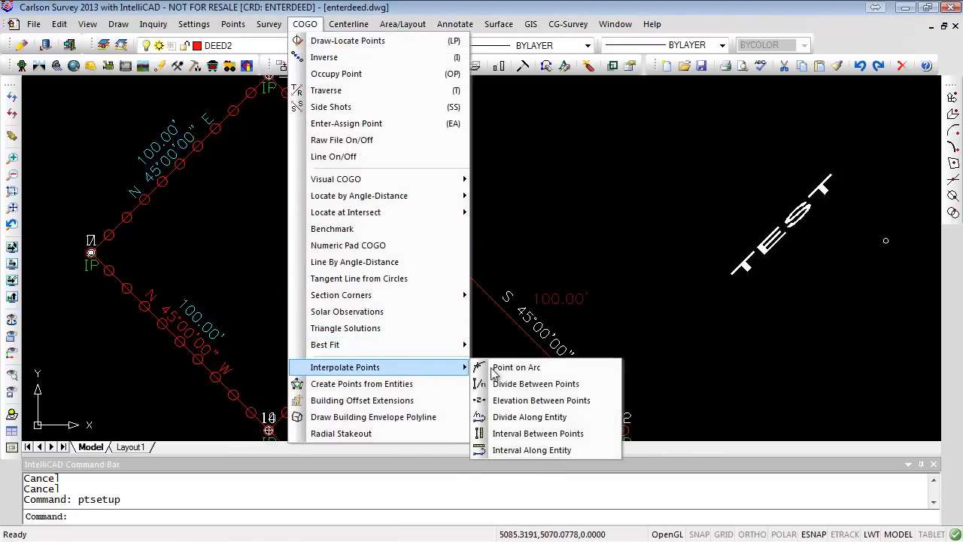
click(592, 419)
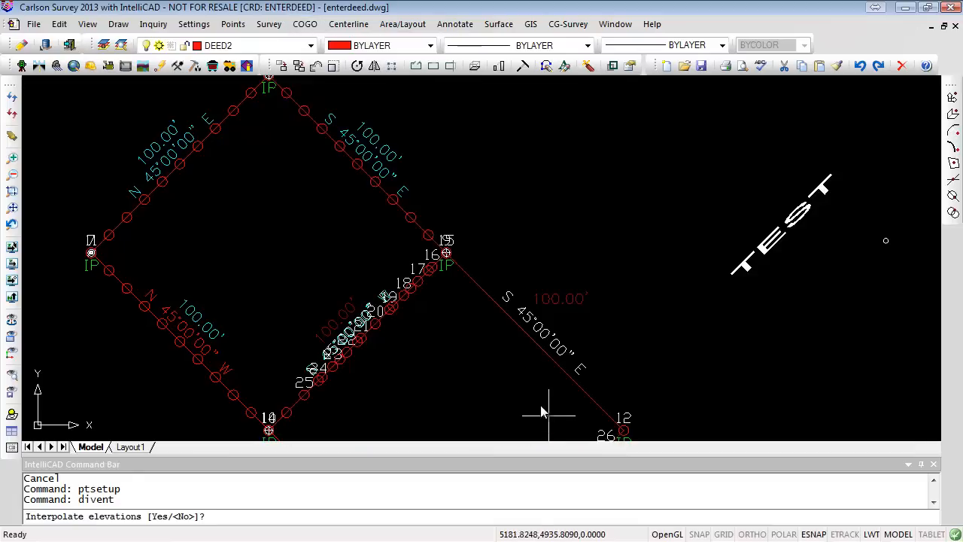
scroll(468, 322, down, 2)
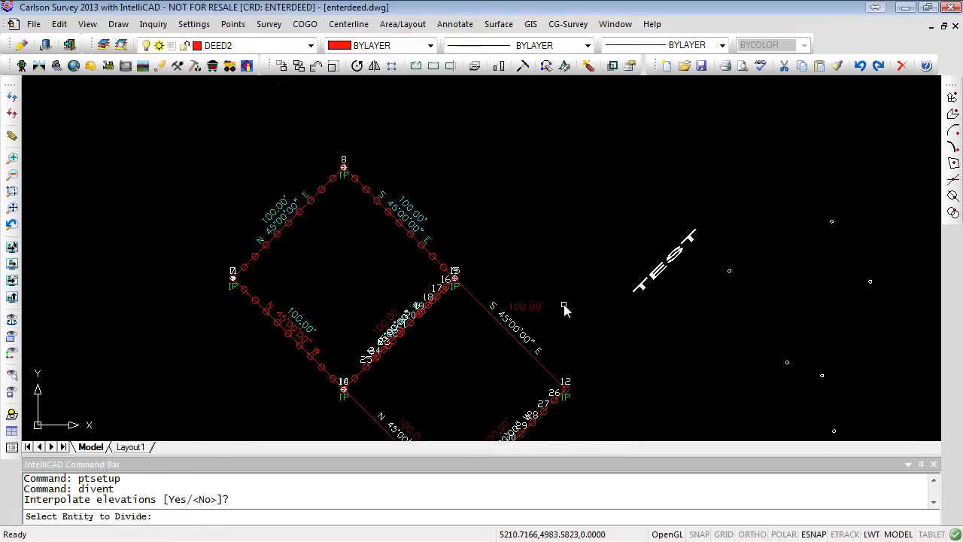
click(484, 314)
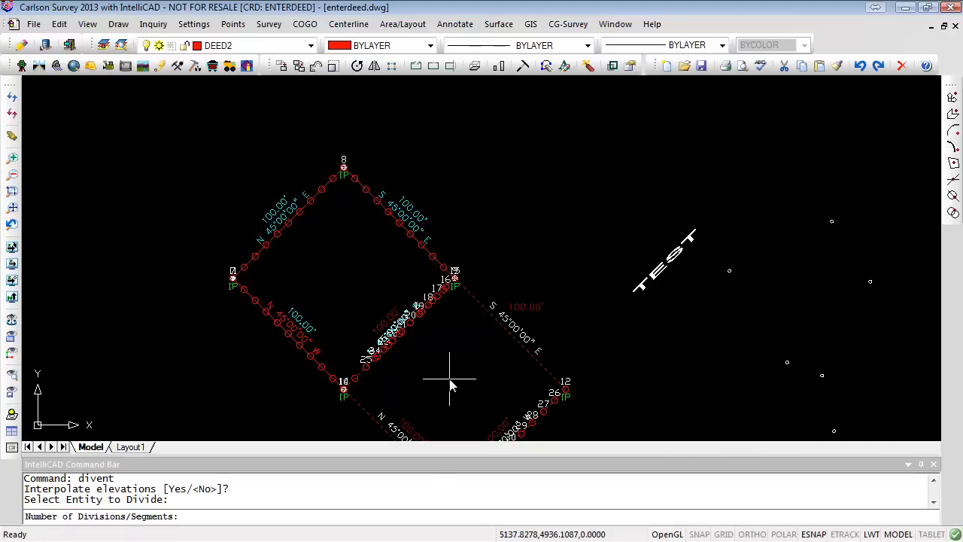
text(3)
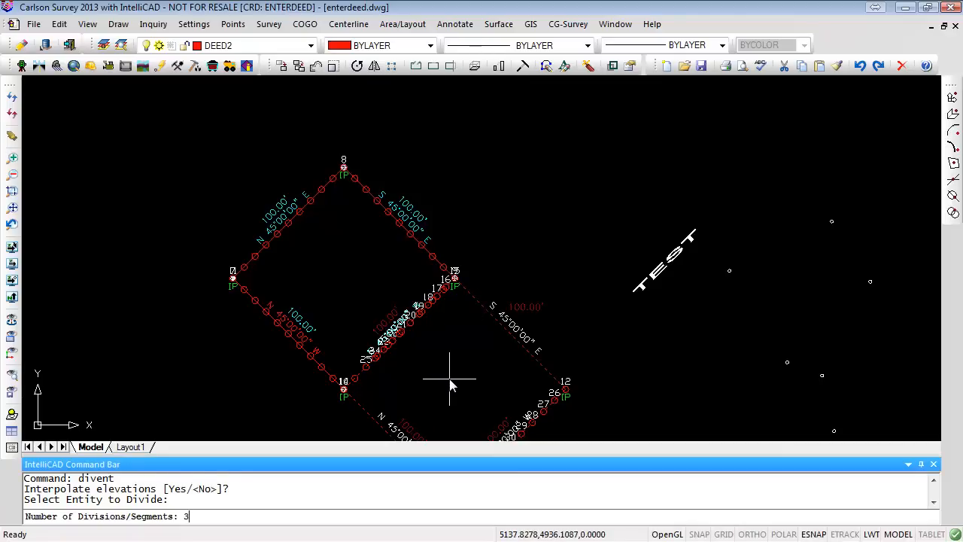
key(Return)
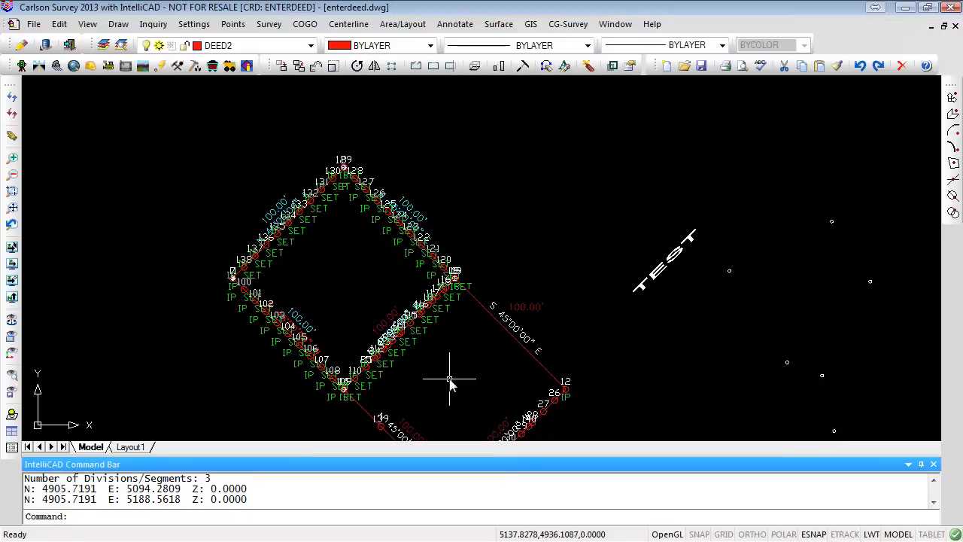
- Select the divided lot line to examine its endpoints and new points
scroll(508, 342, up, 2)
scroll(510, 346, down, 5)
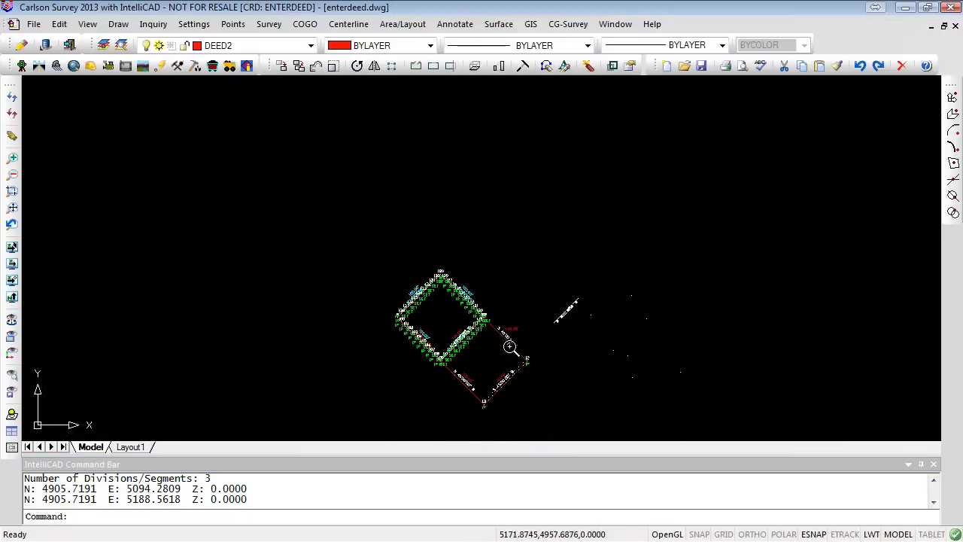
scroll(510, 347, up, 6)
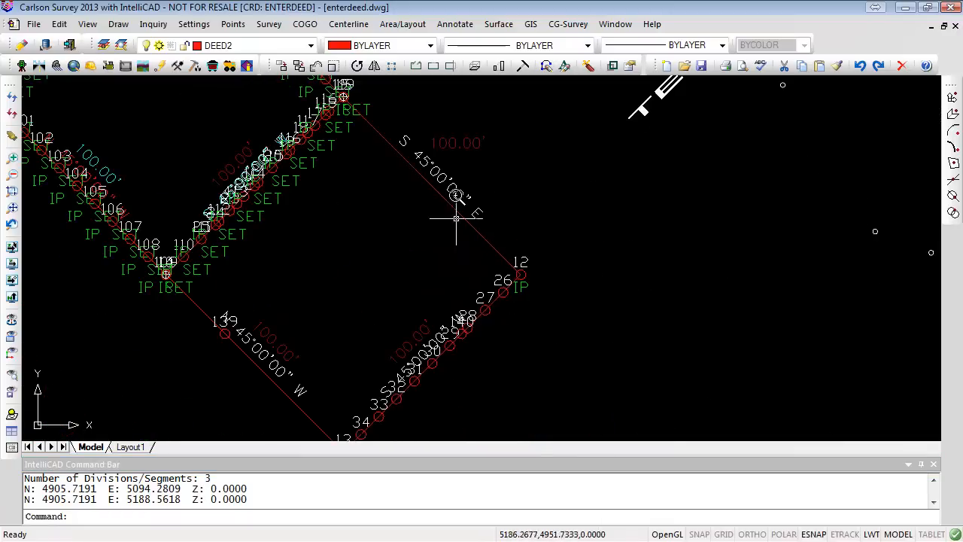
click(445, 198)
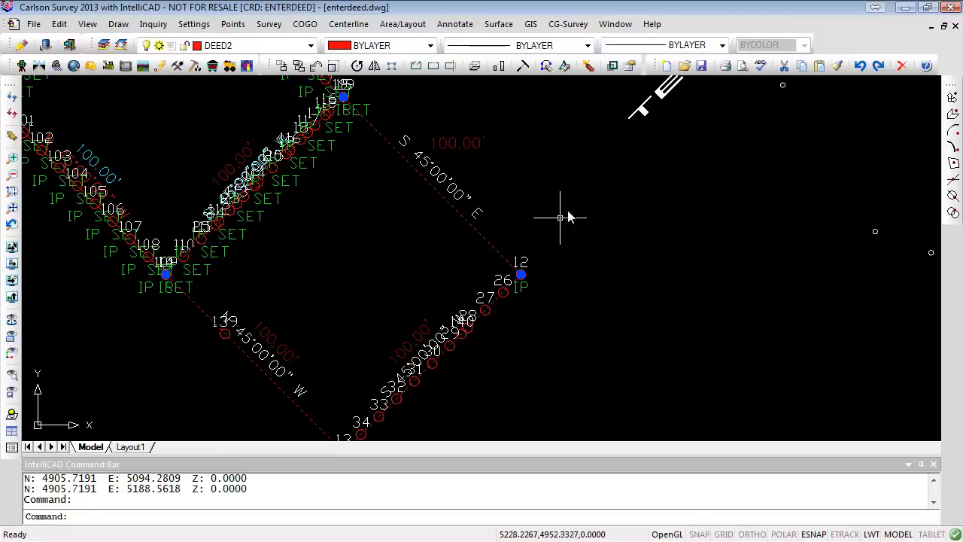
scroll(582, 198, up, 2)
scroll(584, 202, down, 3)
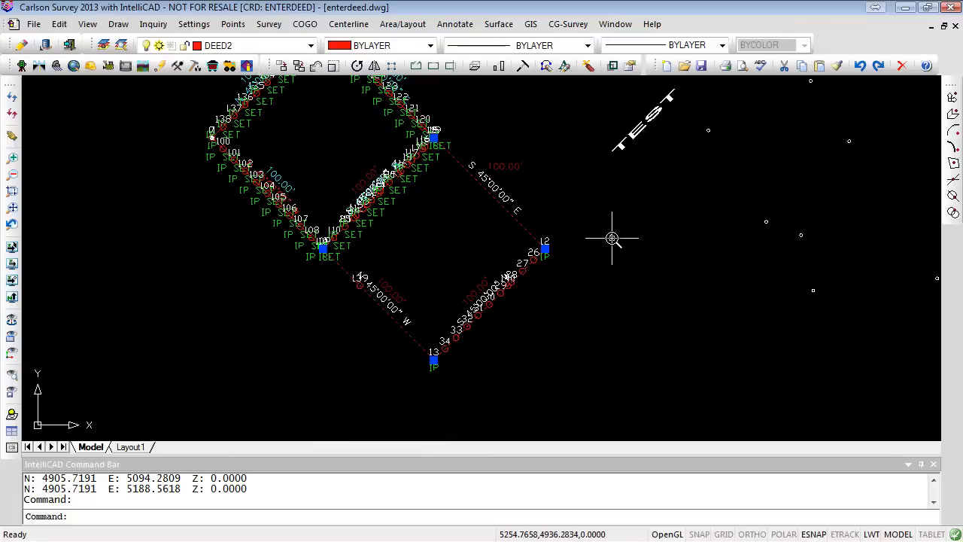
key(Escape)
key(Escape)
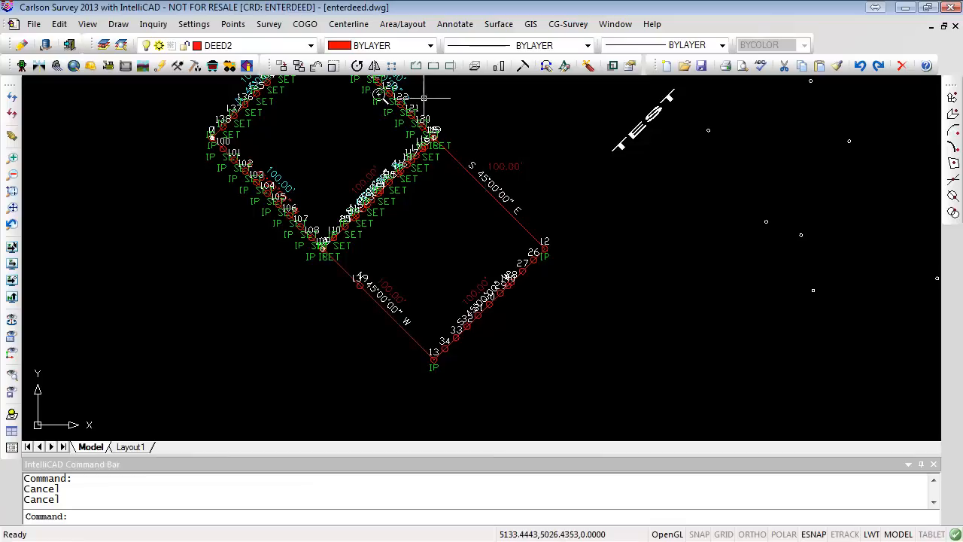
- Place points at a 5-unit interval between point 13 and point 139 using Interval Between Points
click(305, 24)
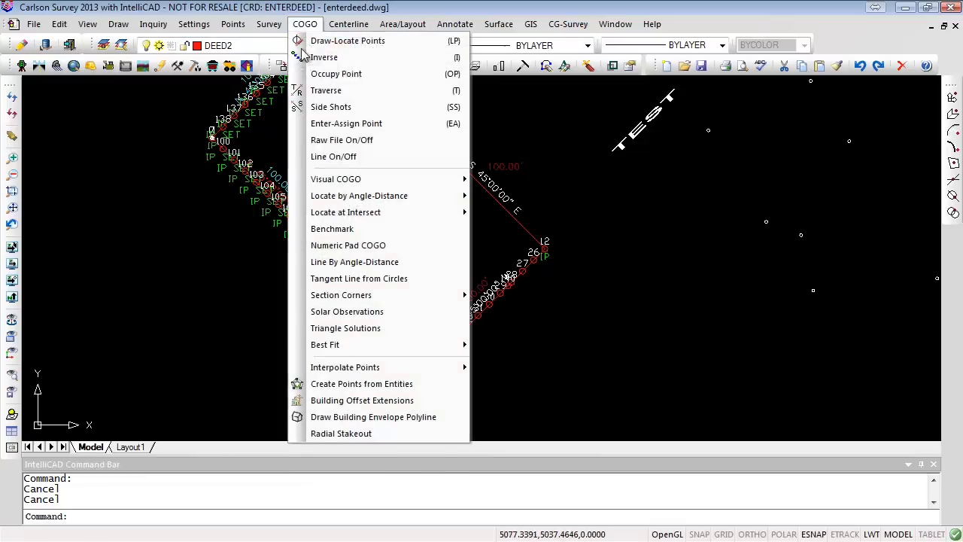
mouse_move(388, 367)
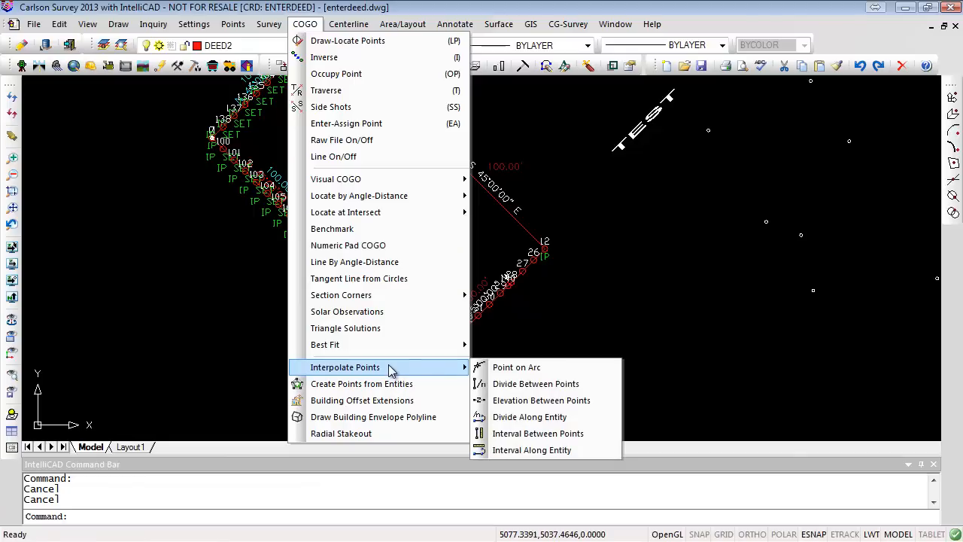
click(527, 433)
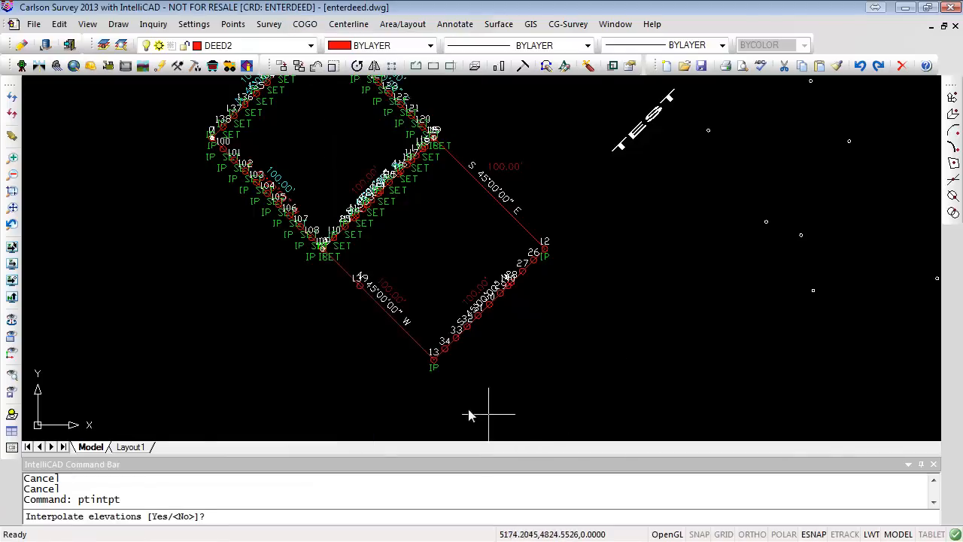
key(Return)
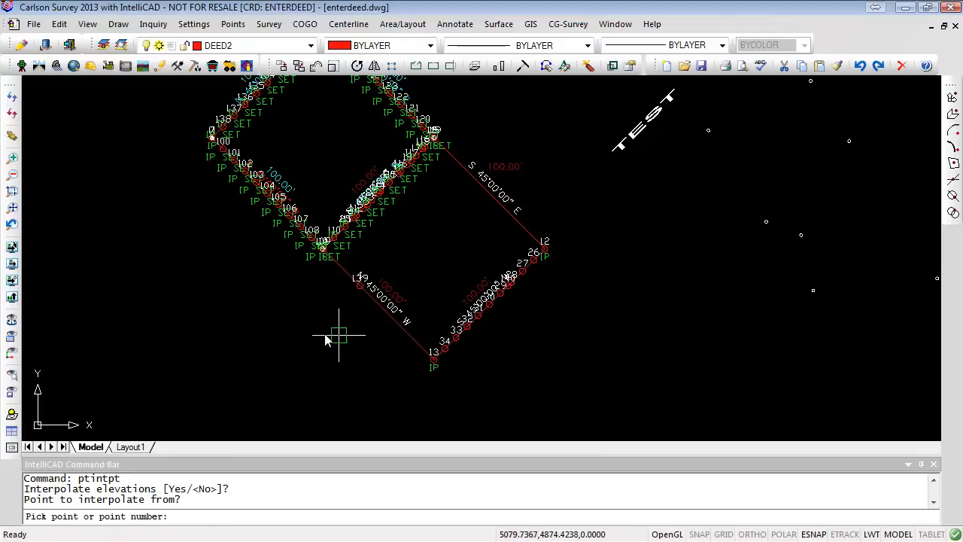
scroll(496, 293, up, 2)
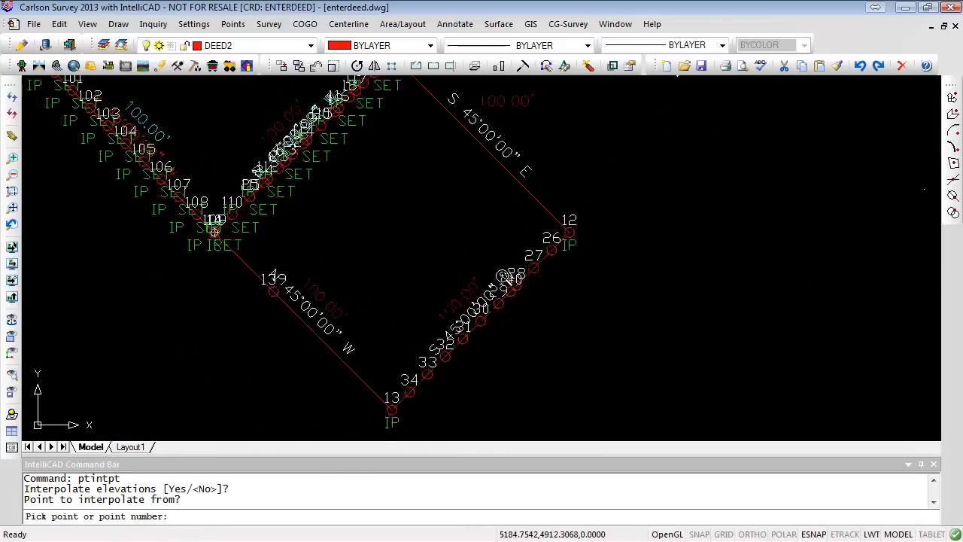
middle_drag(508, 306, 692, 190)
scroll(593, 274, up, 2)
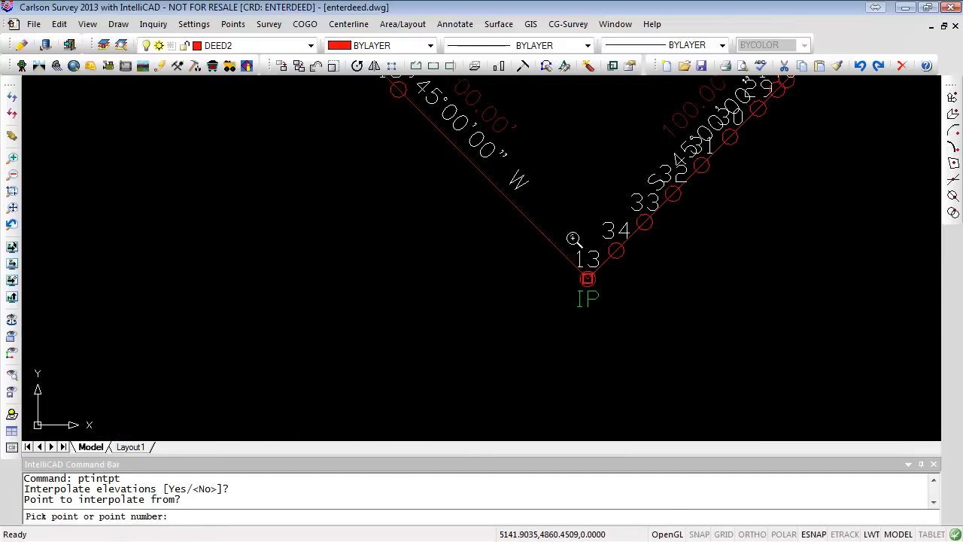
middle_drag(545, 185, 532, 272)
click(576, 361)
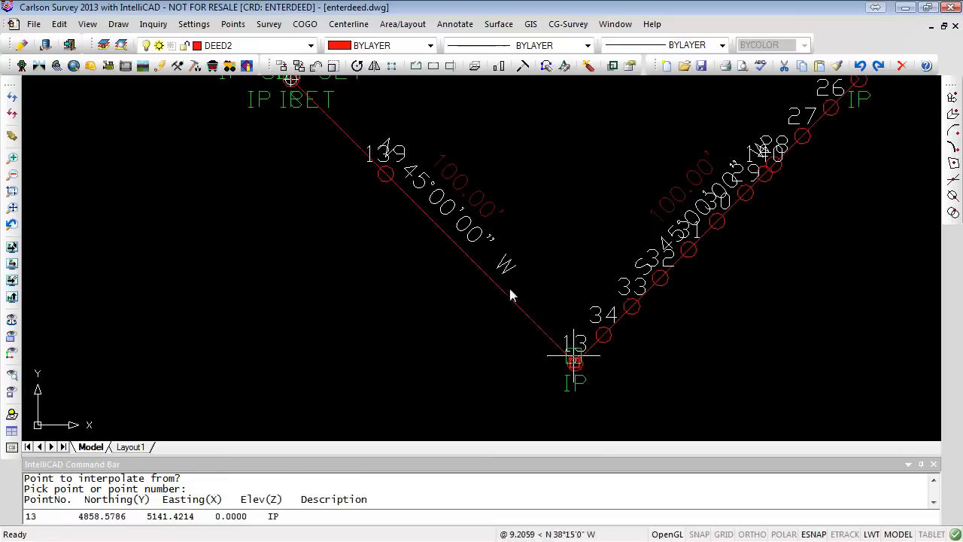
click(383, 174)
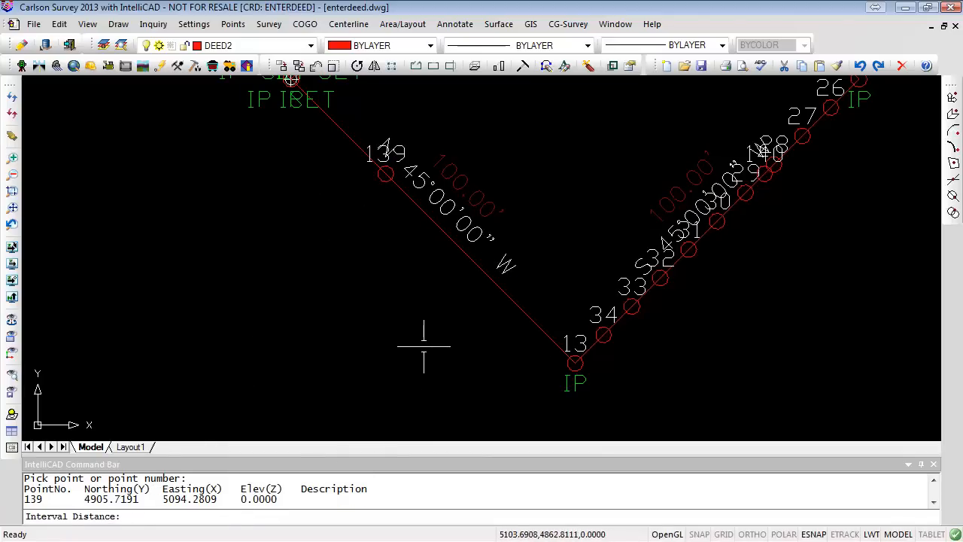
text(5)
key(Return)
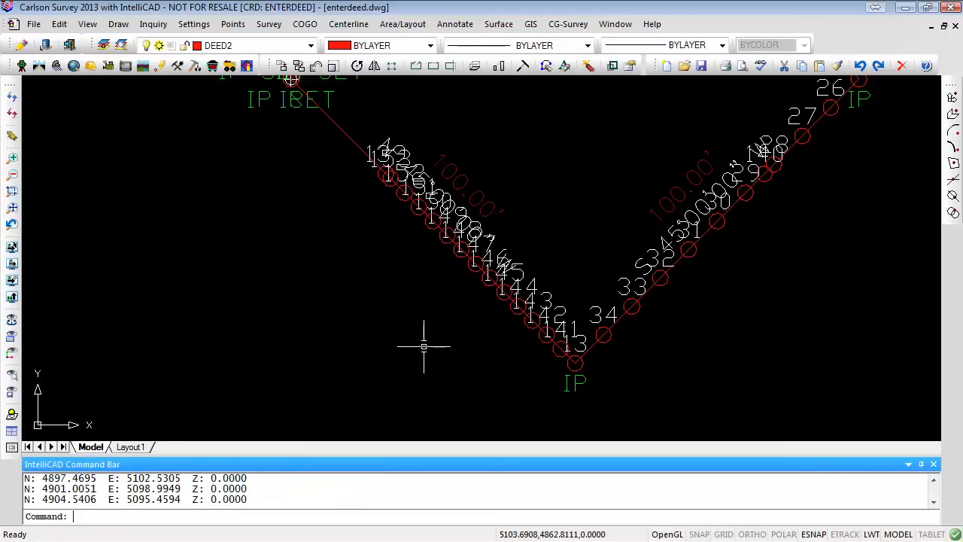
scroll(600, 347, up, 2)
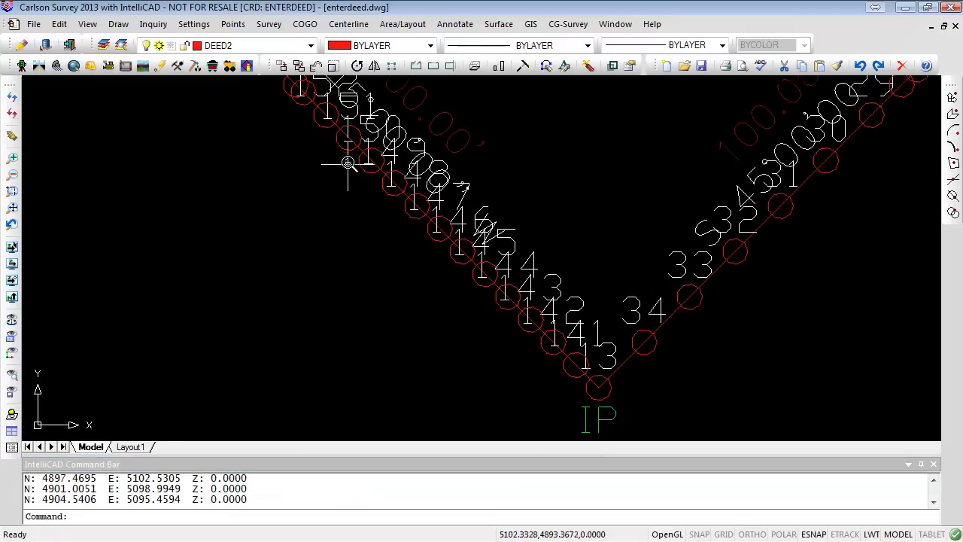
mouse_move(343, 161)
middle_down()
mouse_move(437, 341)
mouse_move(419, 279)
middle_up()
scroll(391, 266, up, 5)
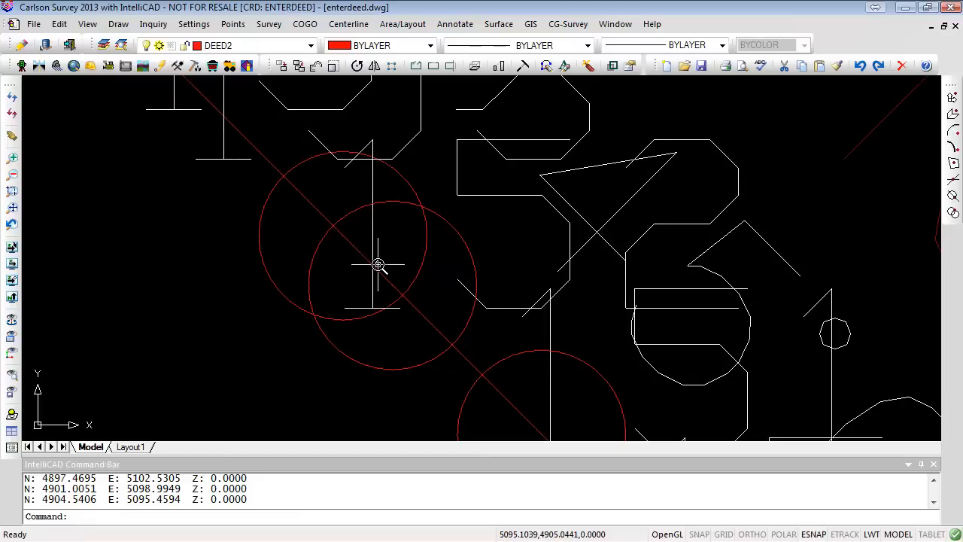
click(305, 24)
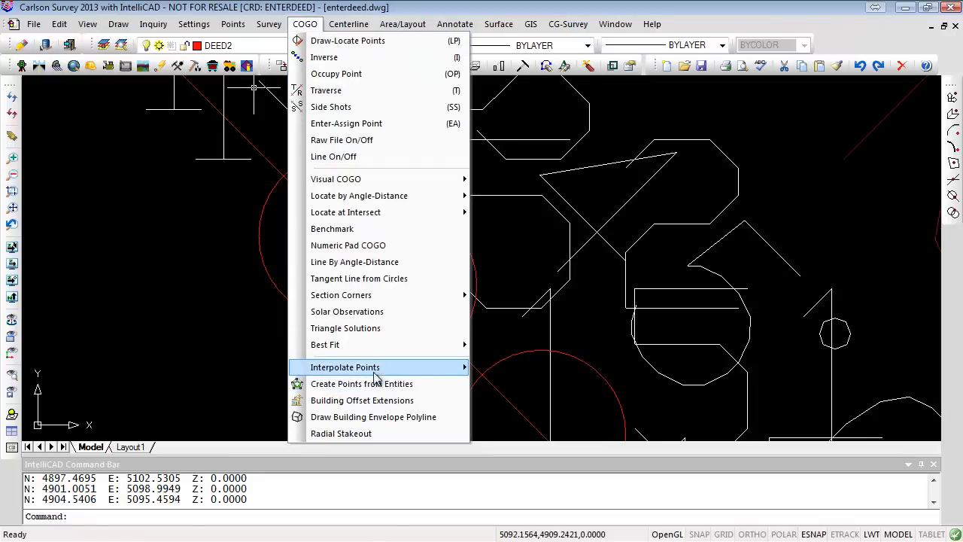
mouse_move(331, 362)
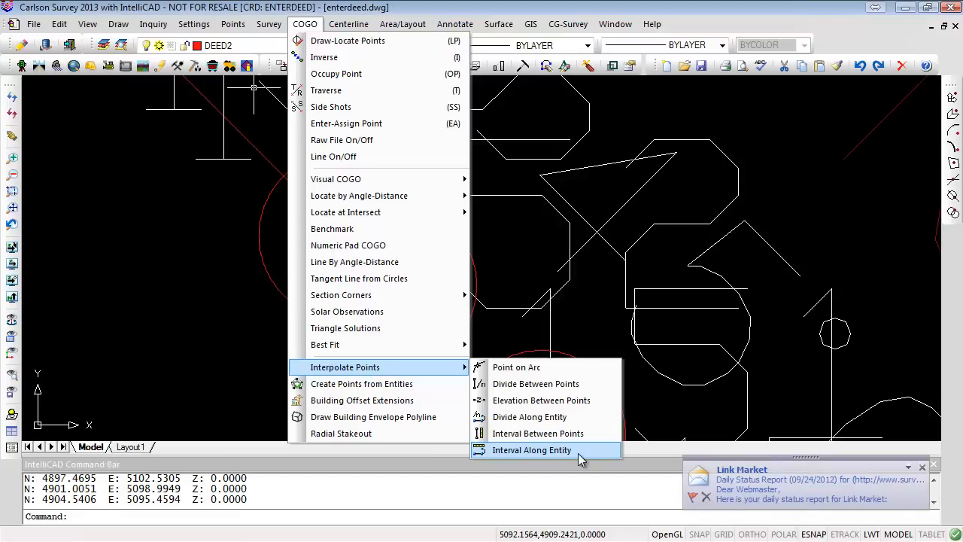
click(922, 468)
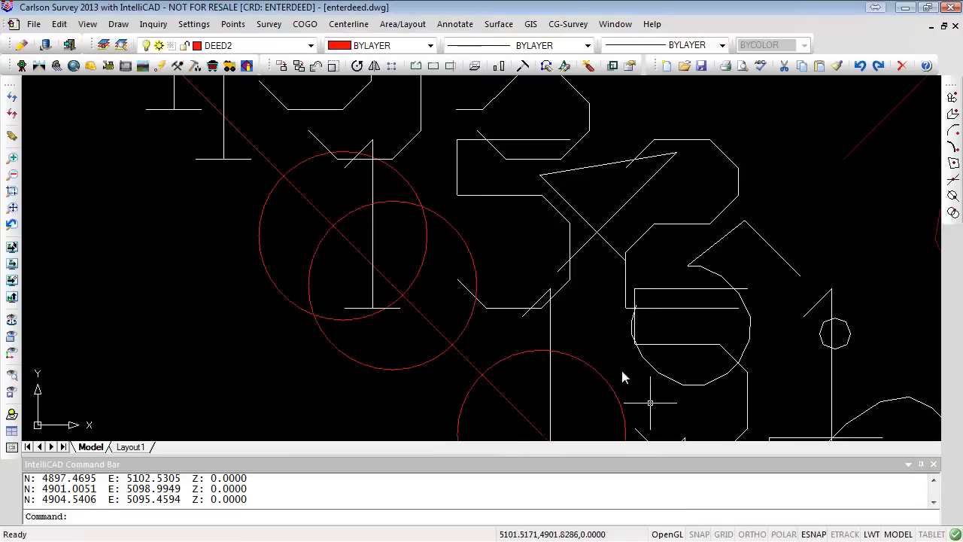